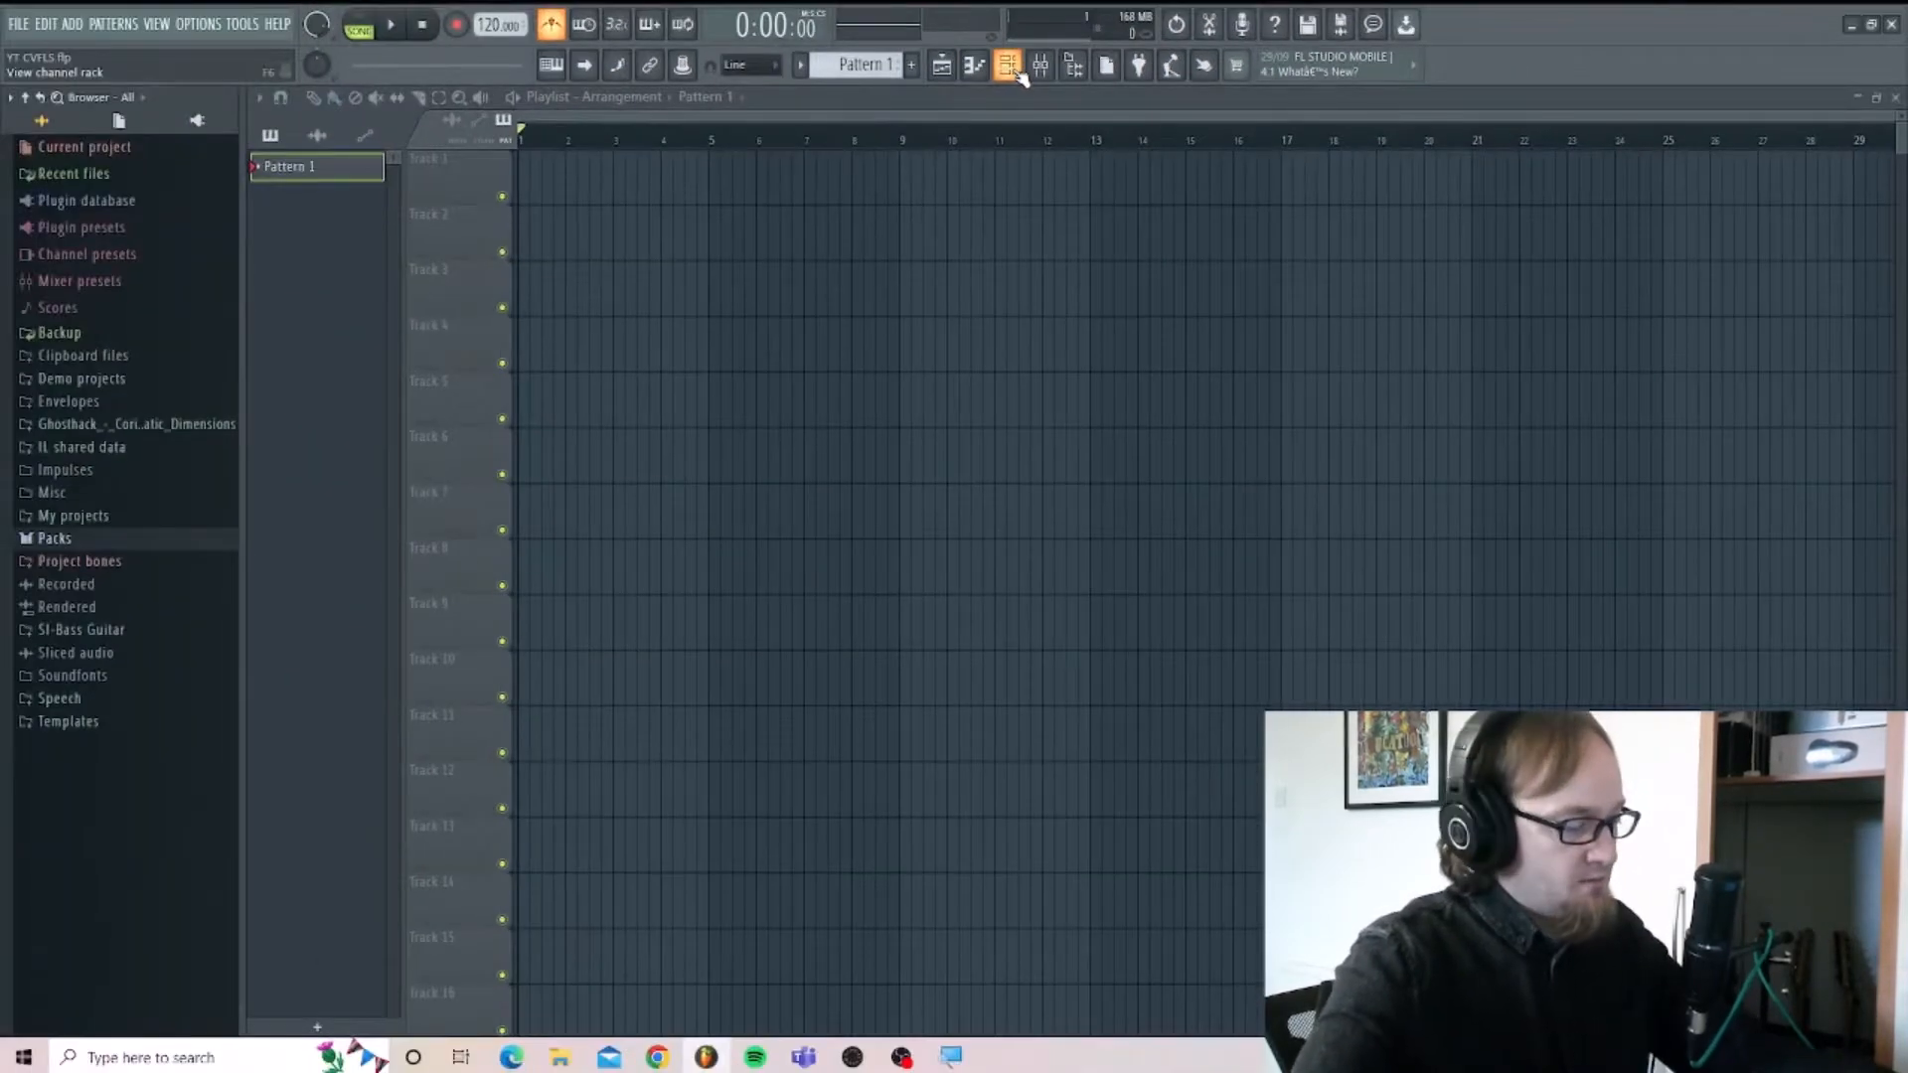
Show the channel rack and inspect the default Sampler channel's settings, closing them again.
left_click(1018, 70)
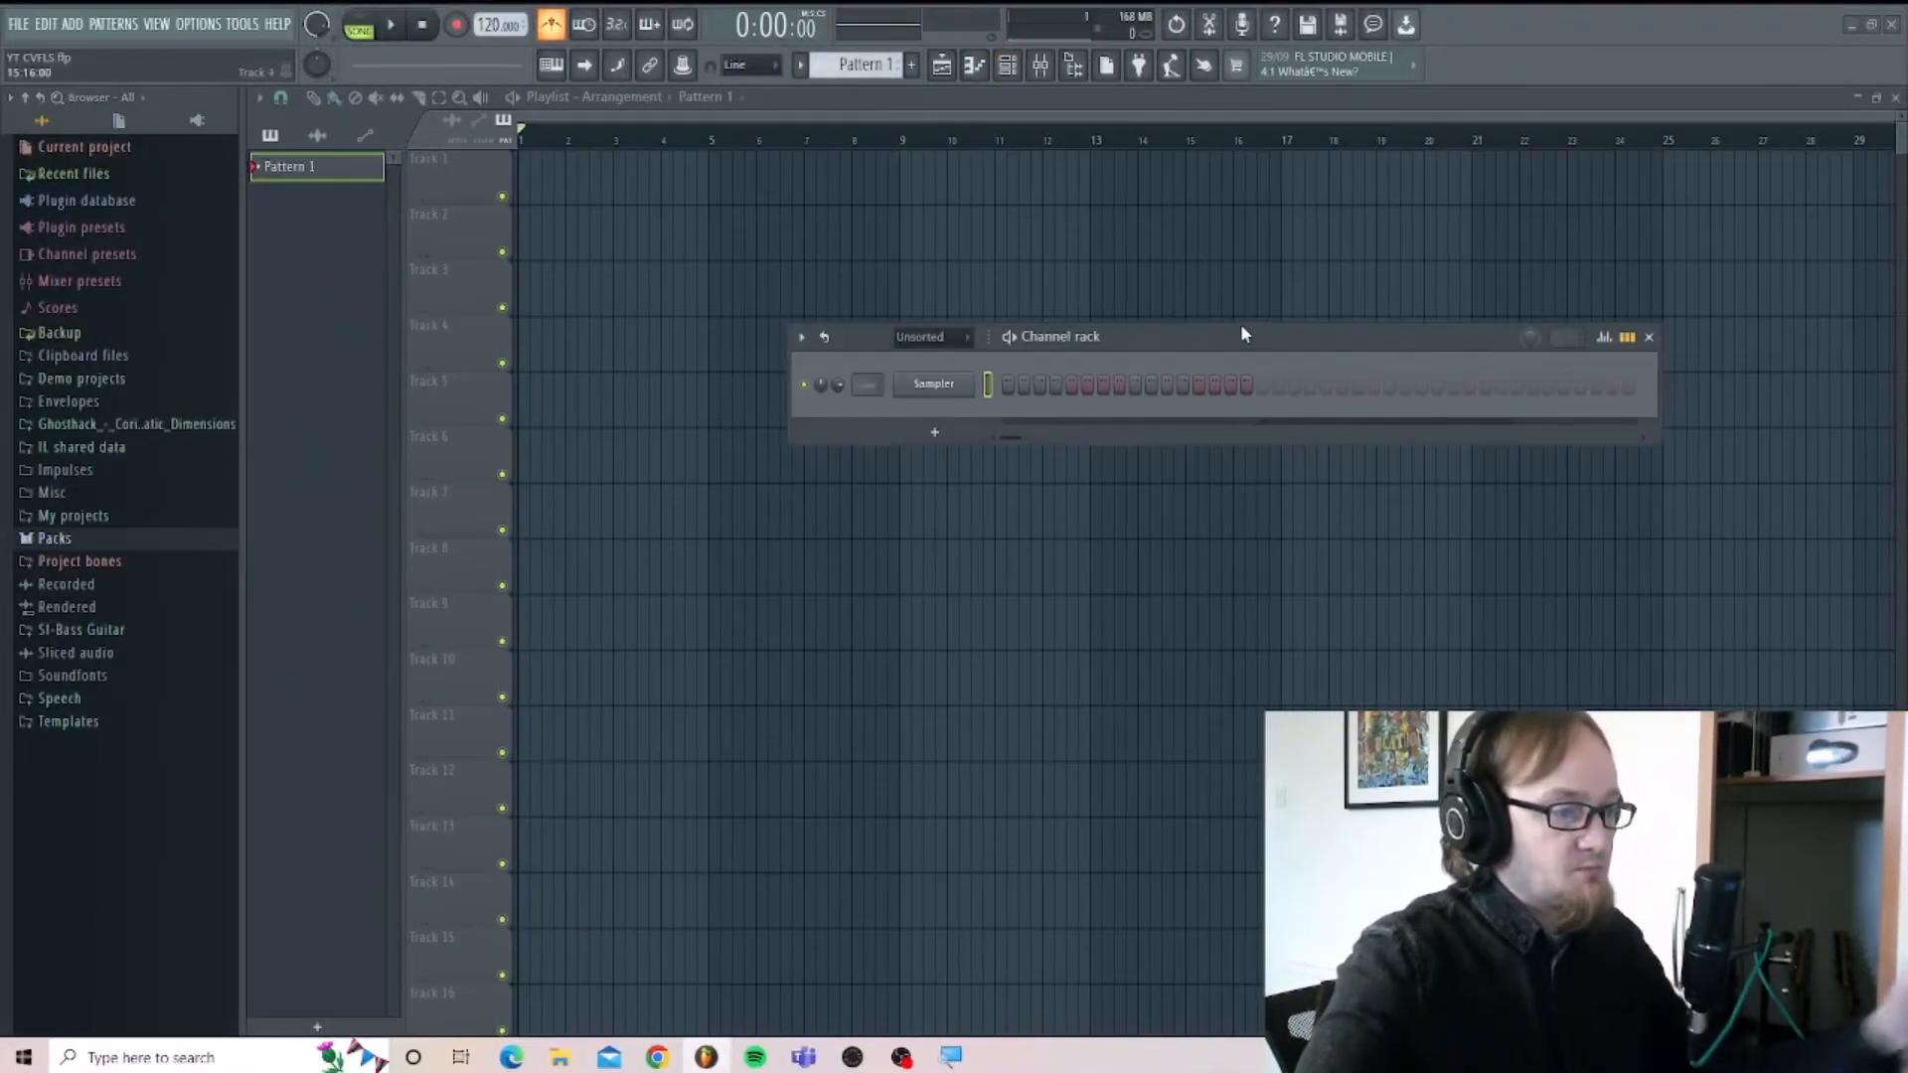
left_click(951, 393)
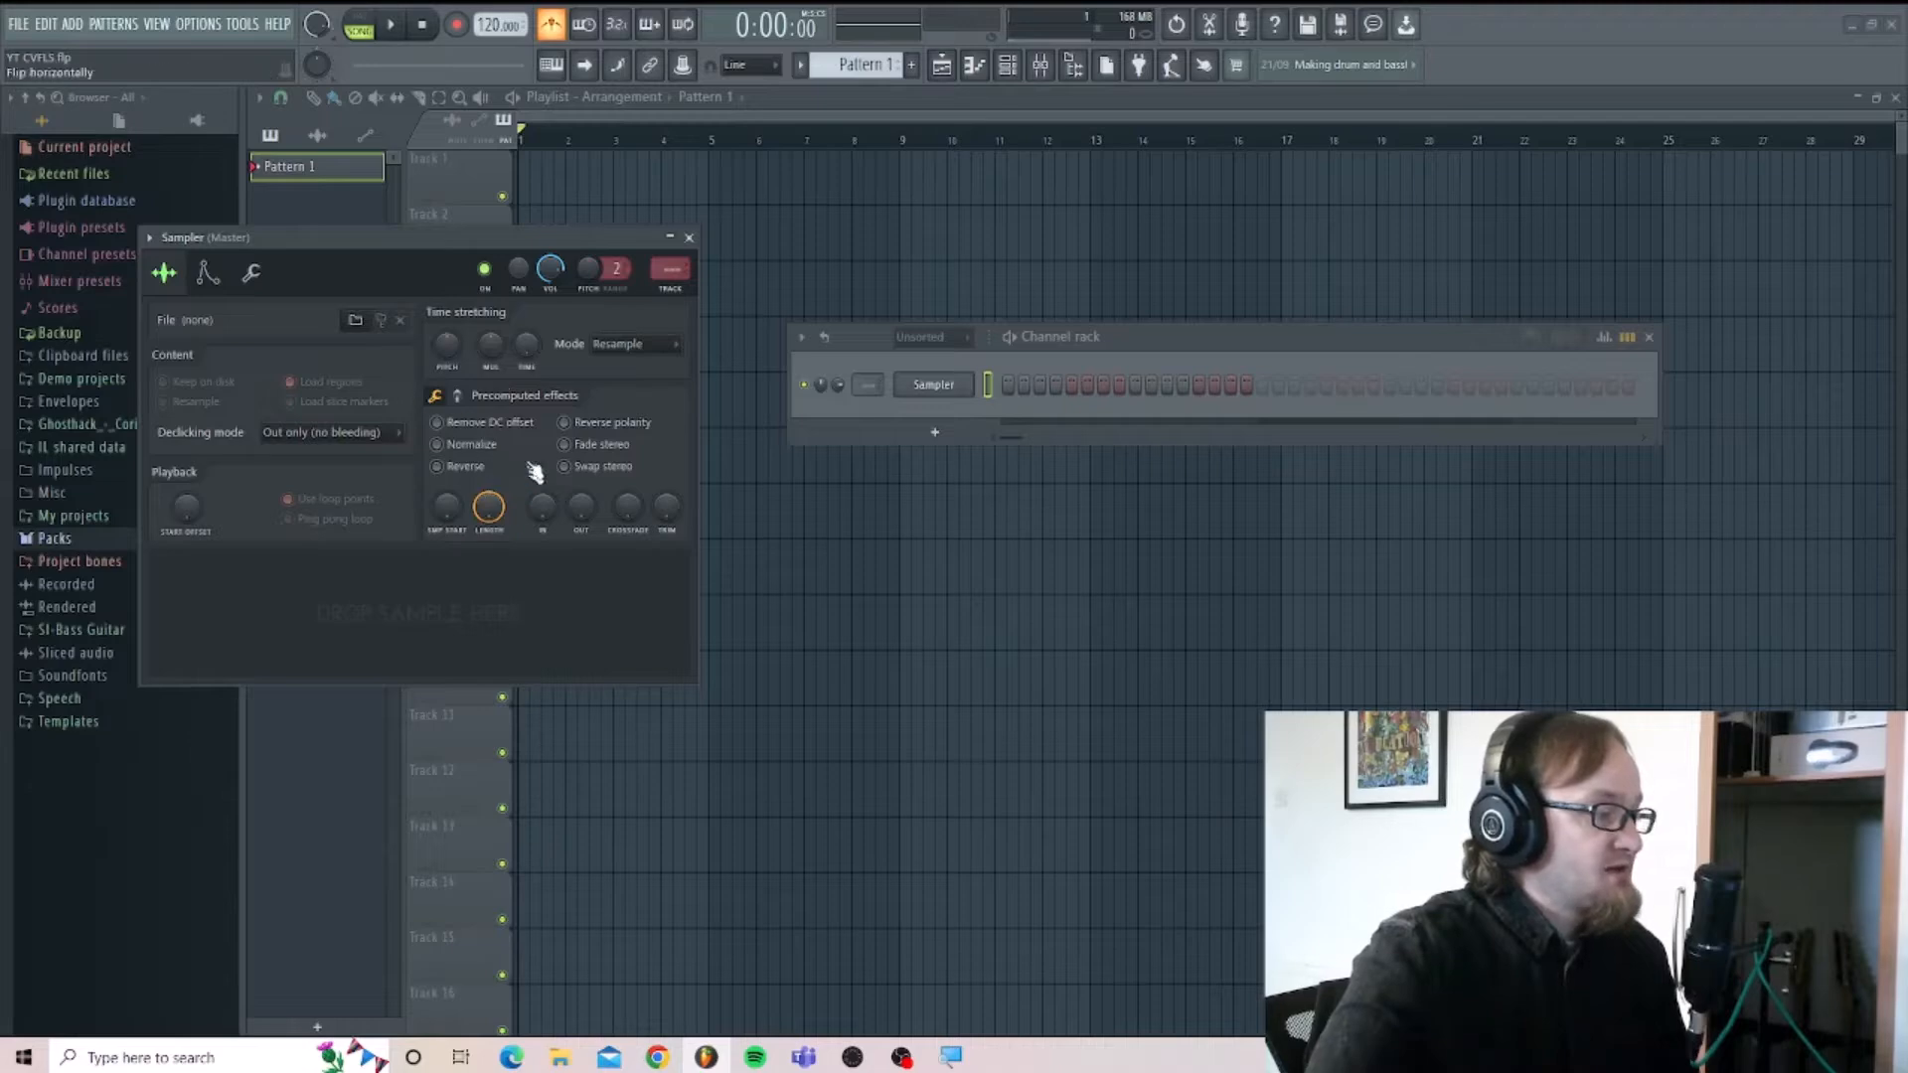
left_click(690, 240)
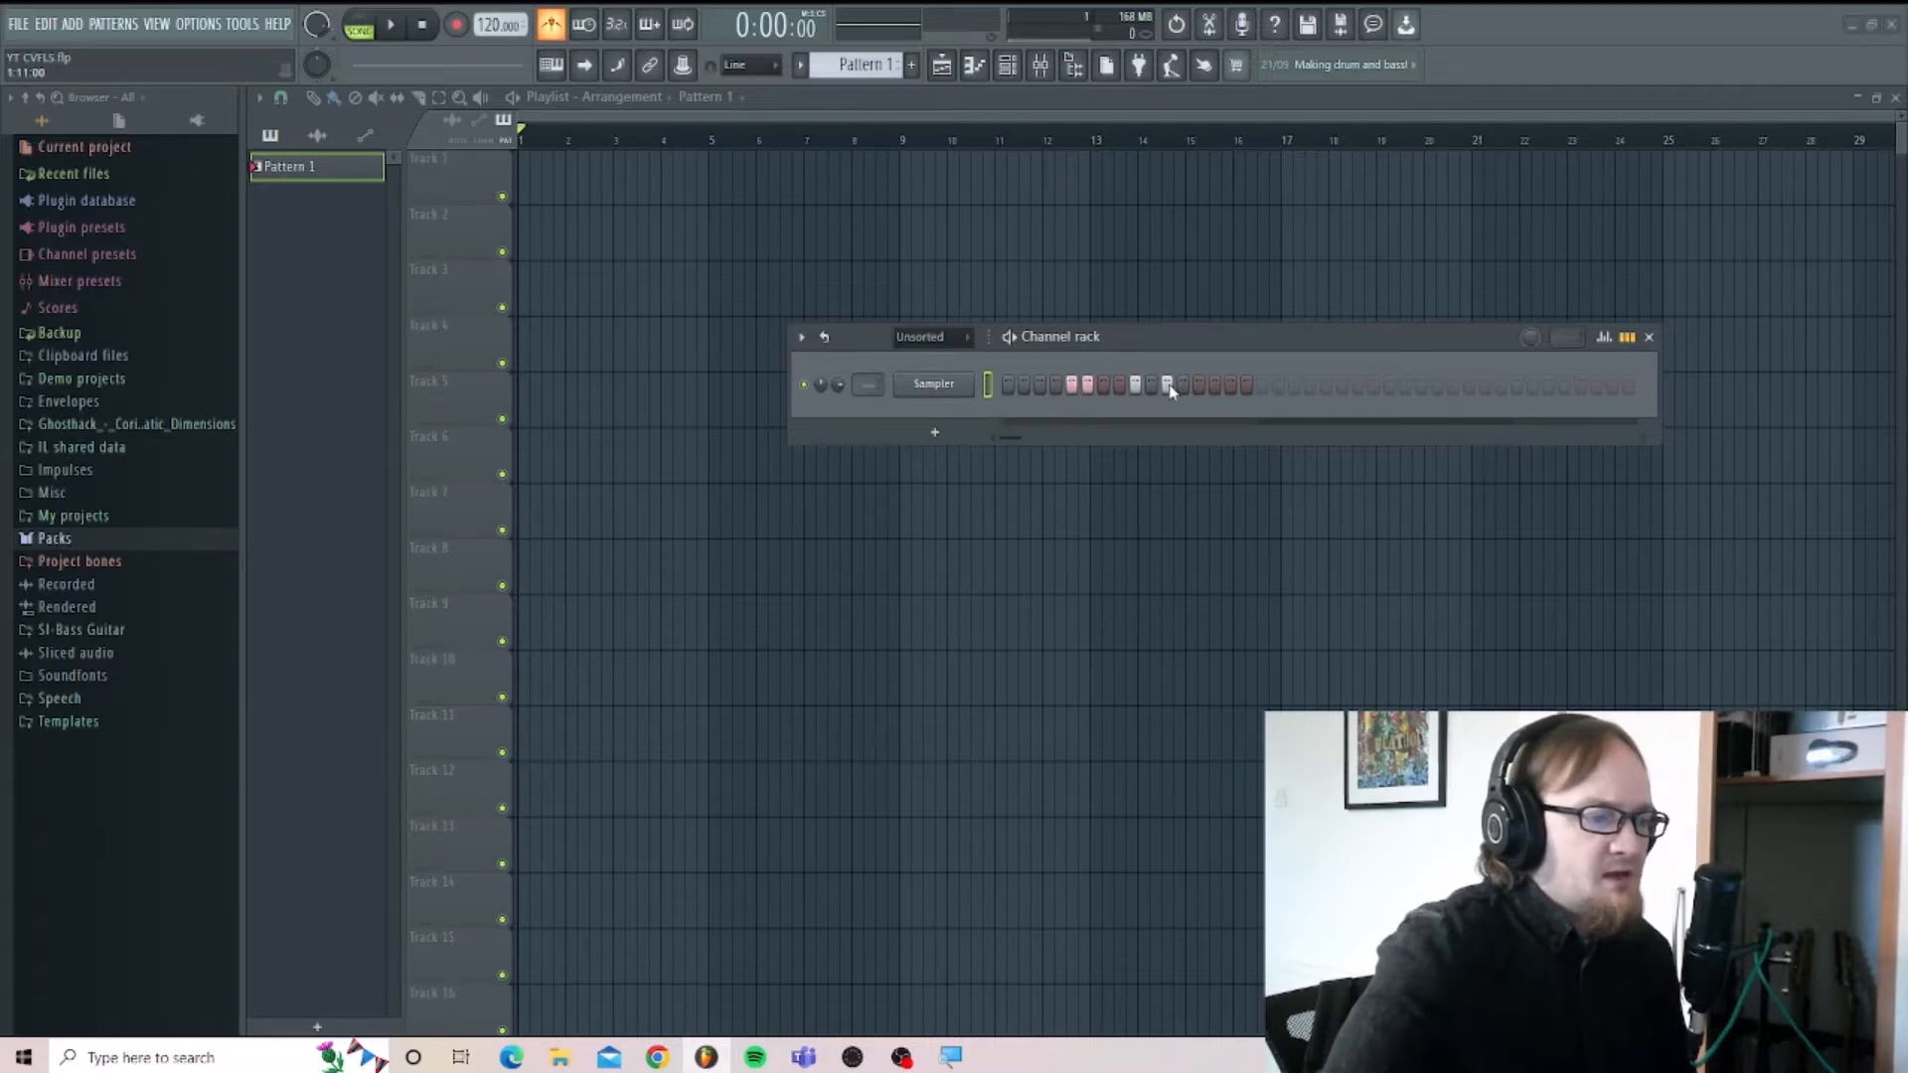
Clear the trial steps from the Sampler channel in the channel rack.
right_click(1087, 384)
right_click(1072, 384)
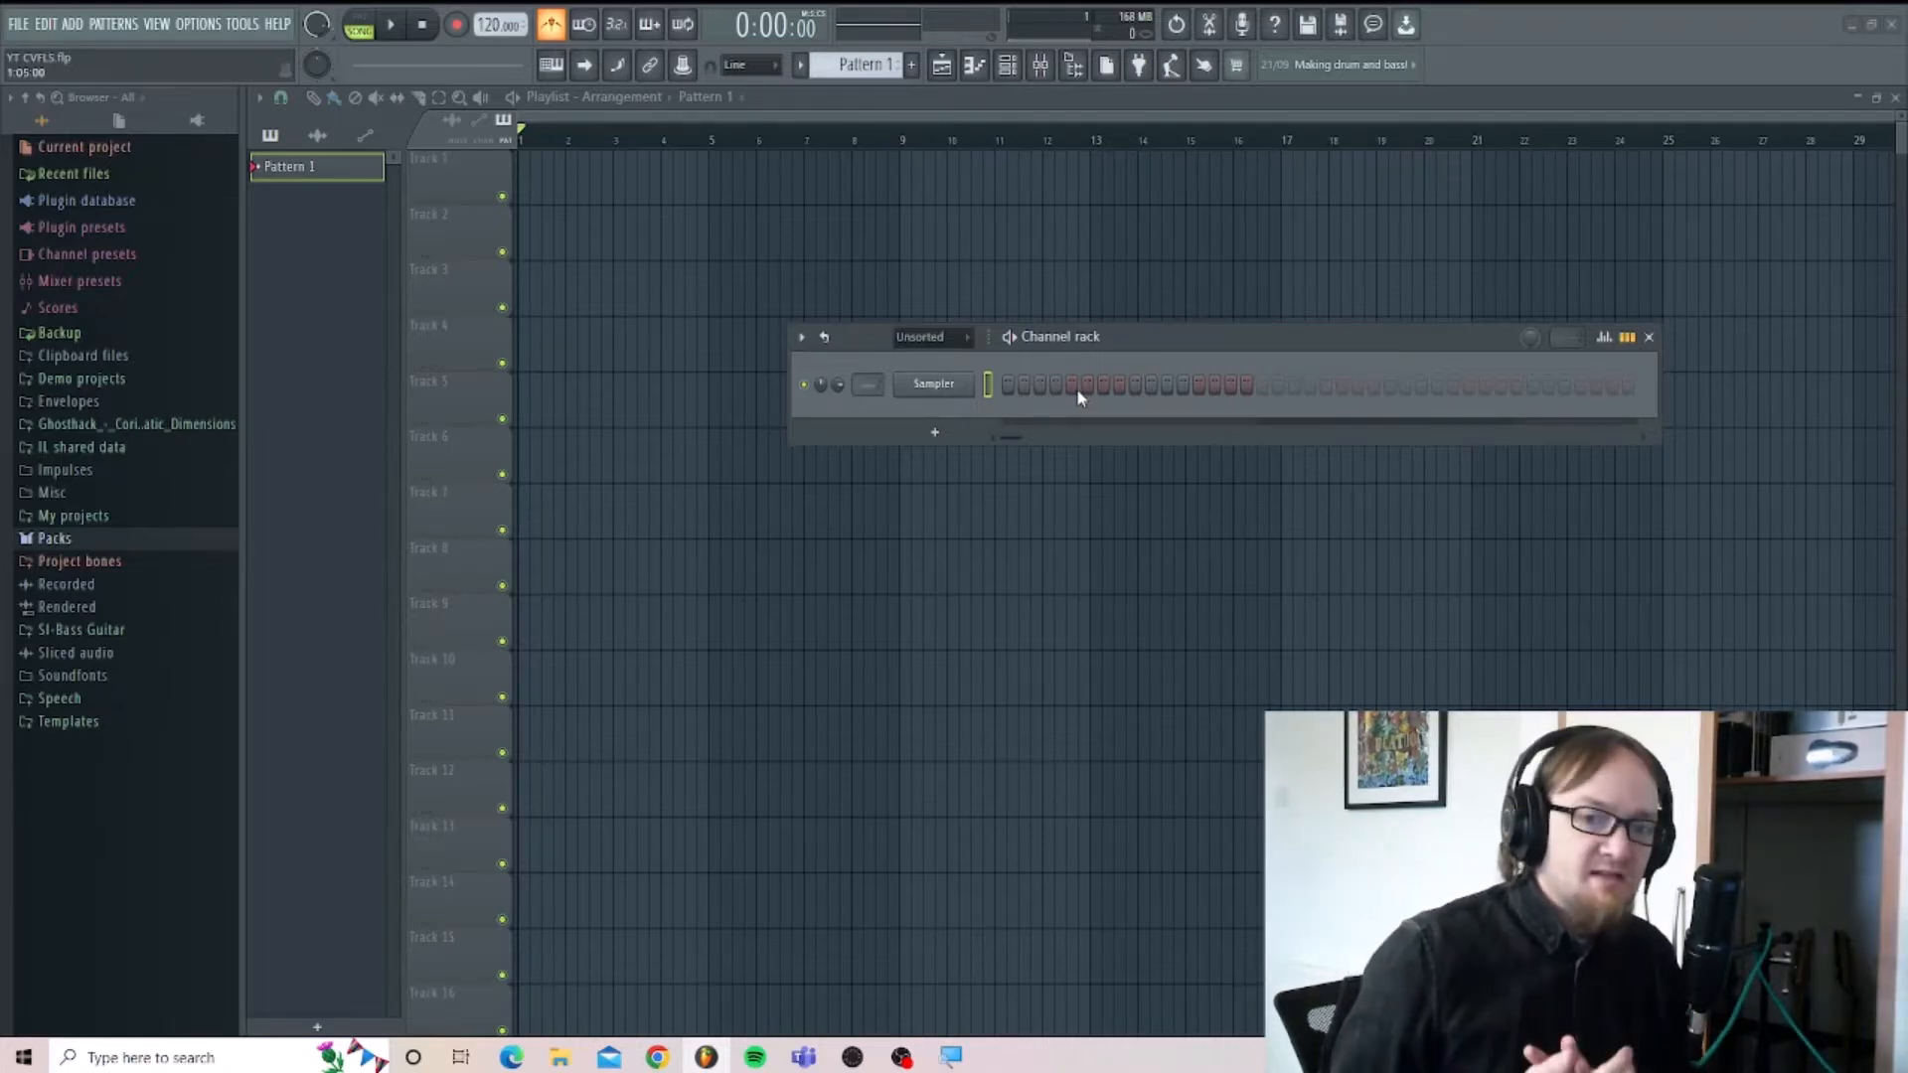
Load the Bracke Kick sample from the Drums Kicks pack into the Sampler channel.
left_click(174, 540)
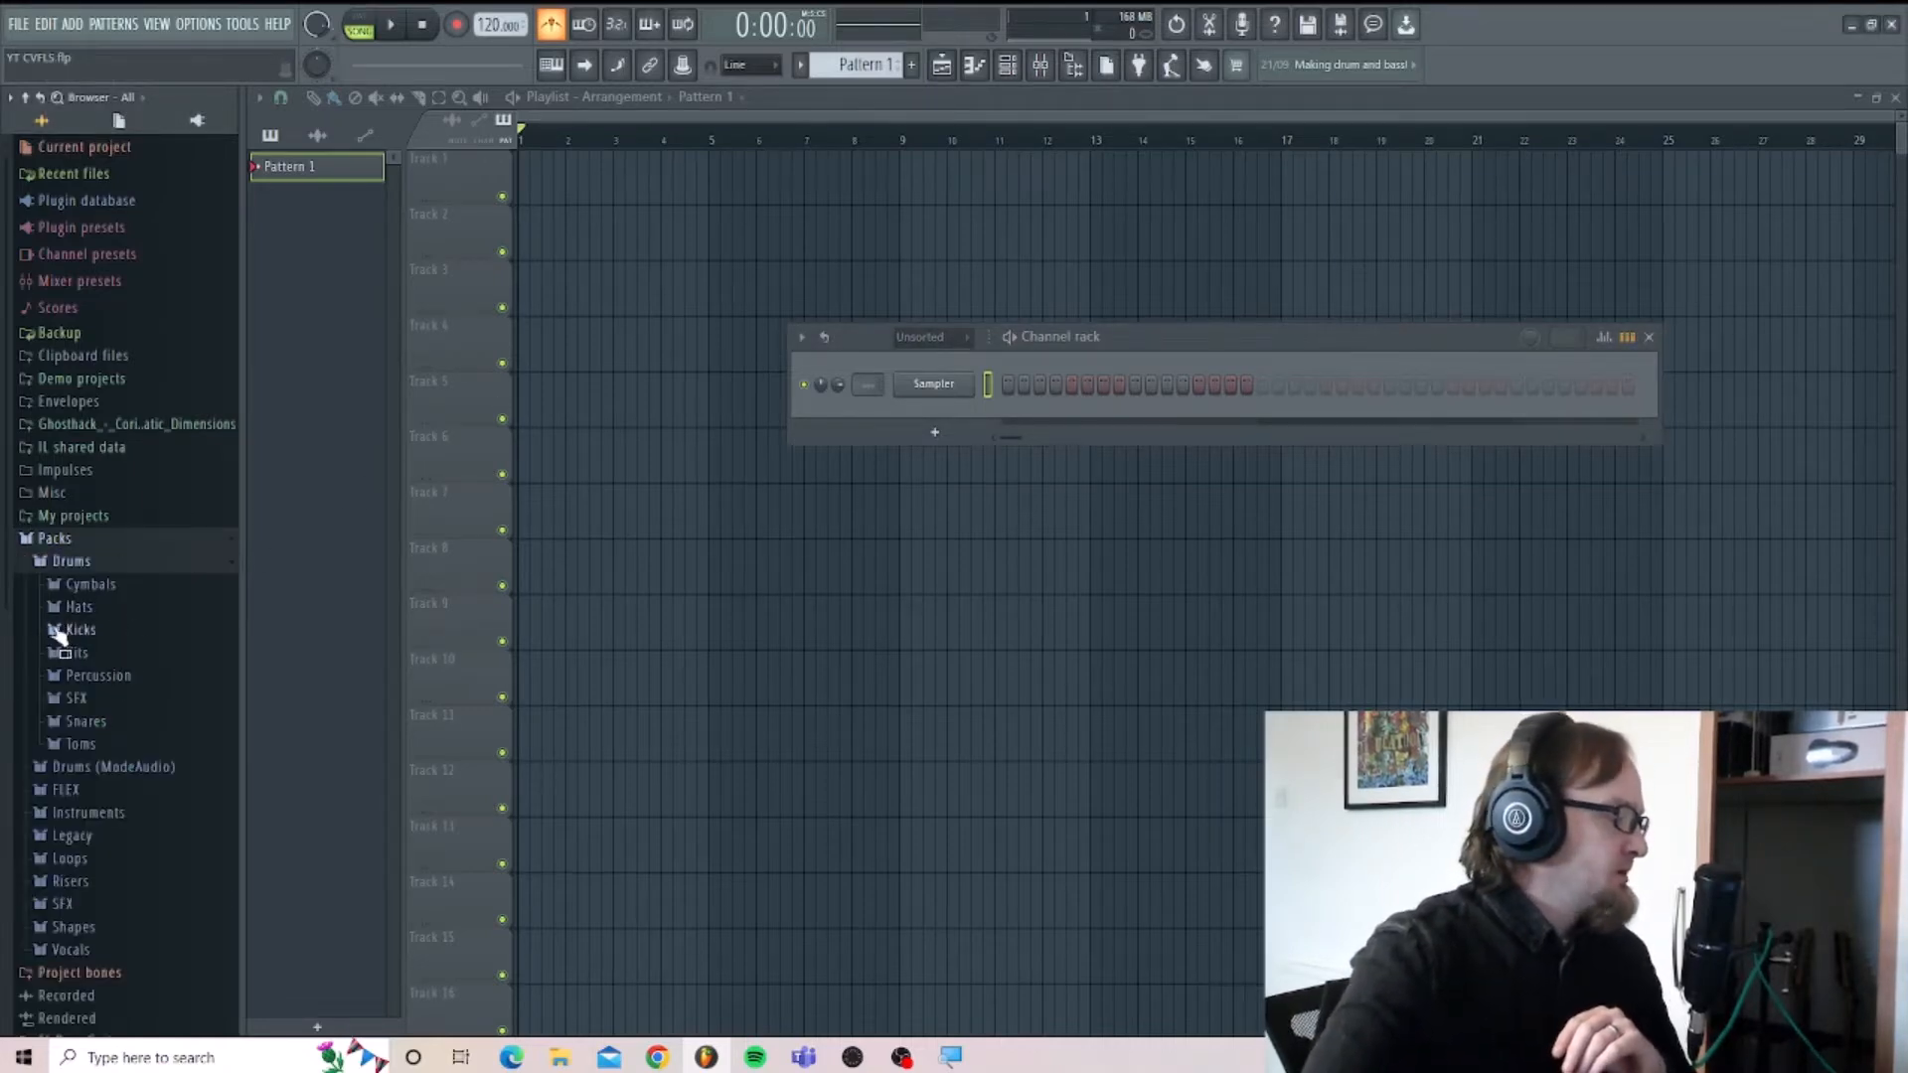
left_click(65, 632)
left_click_drag(74, 648, 930, 403)
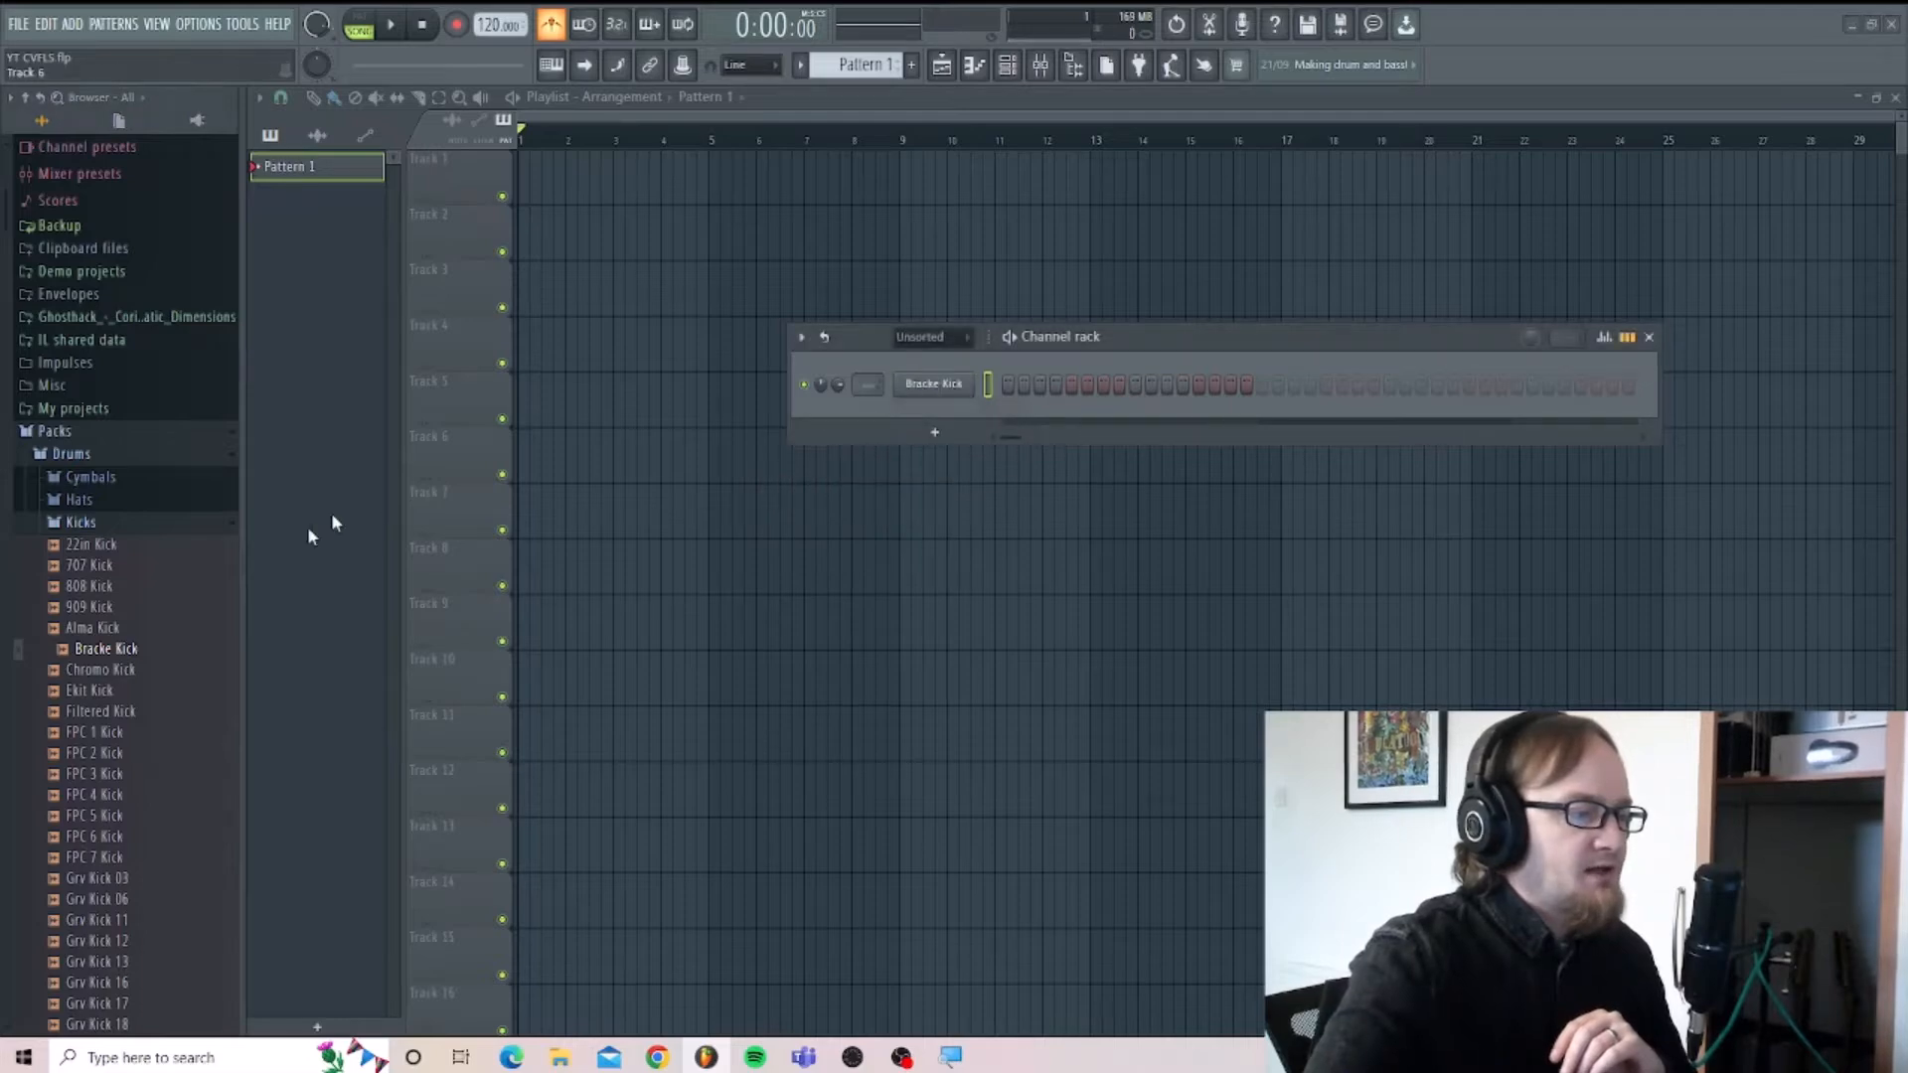
Add the 707 Snare sample from the Drums Snares pack as a new channel below the kick, and collapse the sample folder.
left_click(134, 524)
left_click(87, 613)
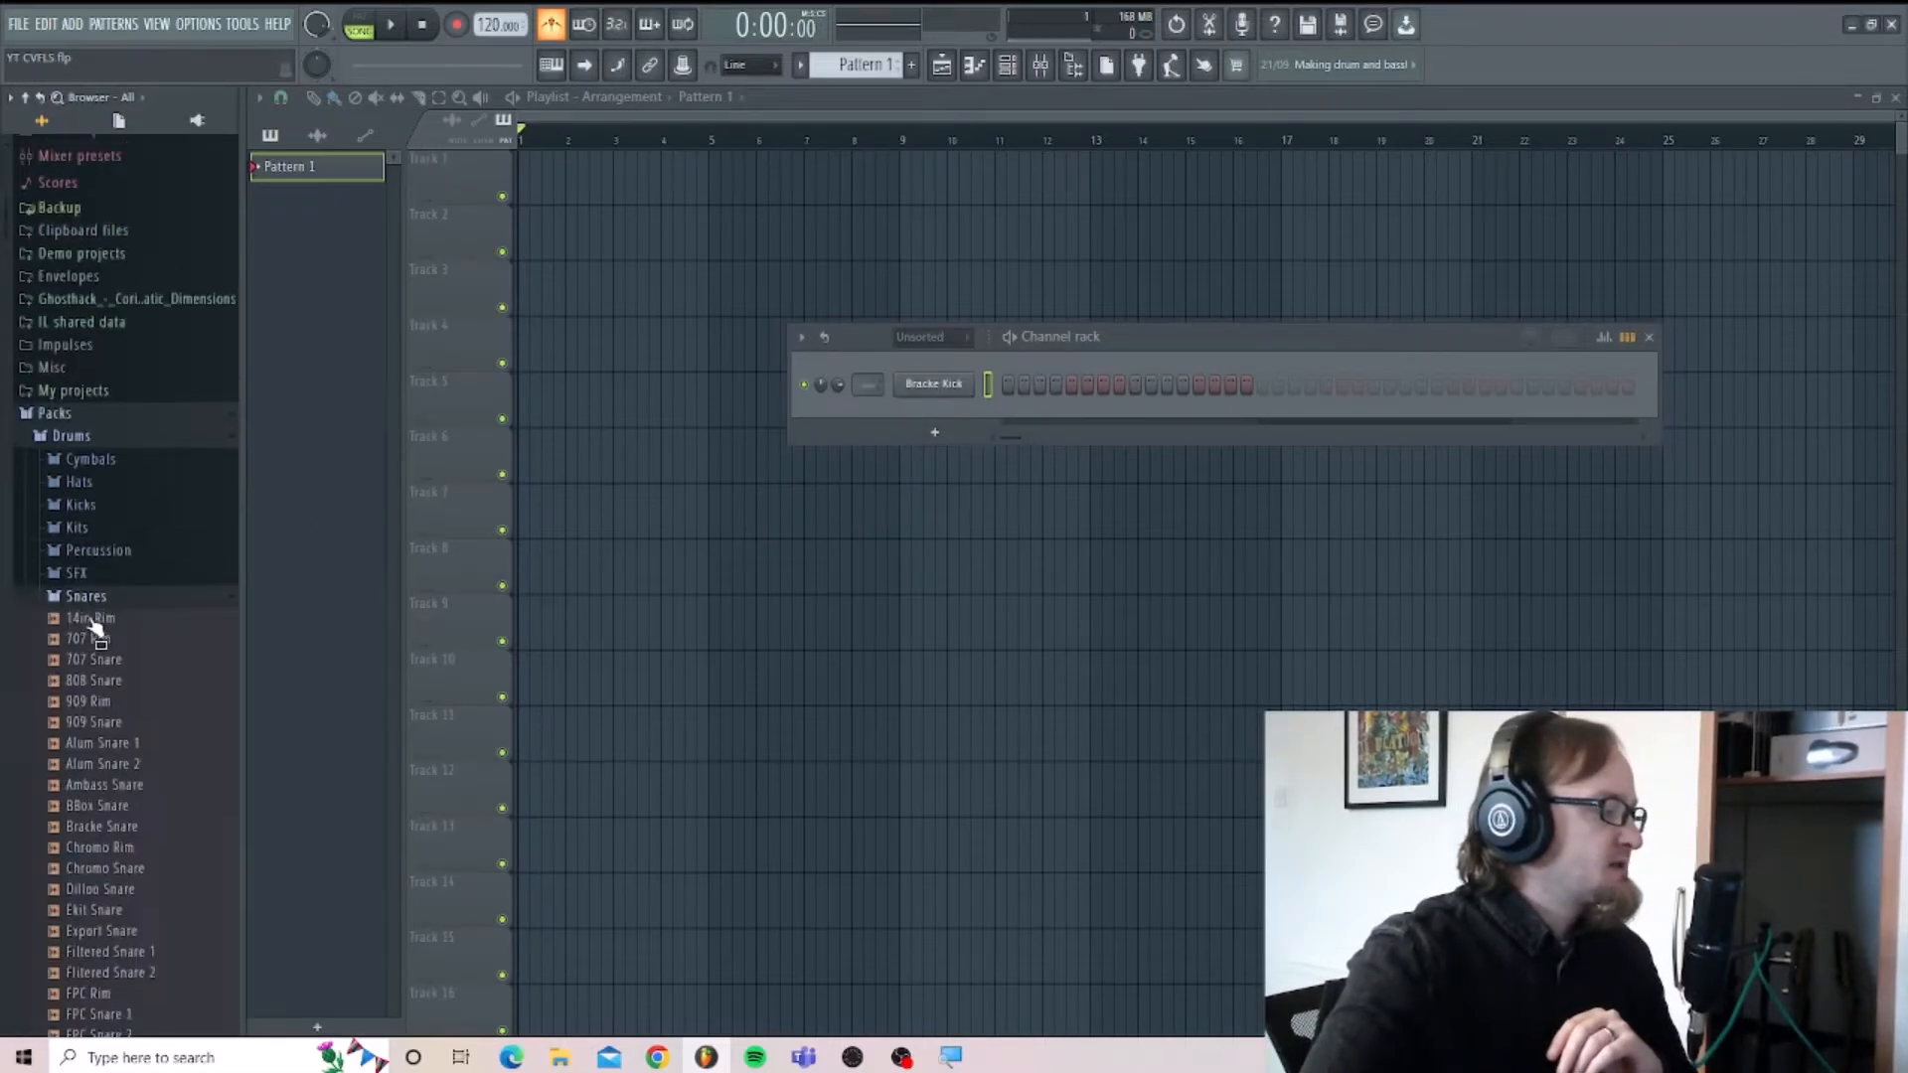
left_click_drag(85, 677, 935, 437)
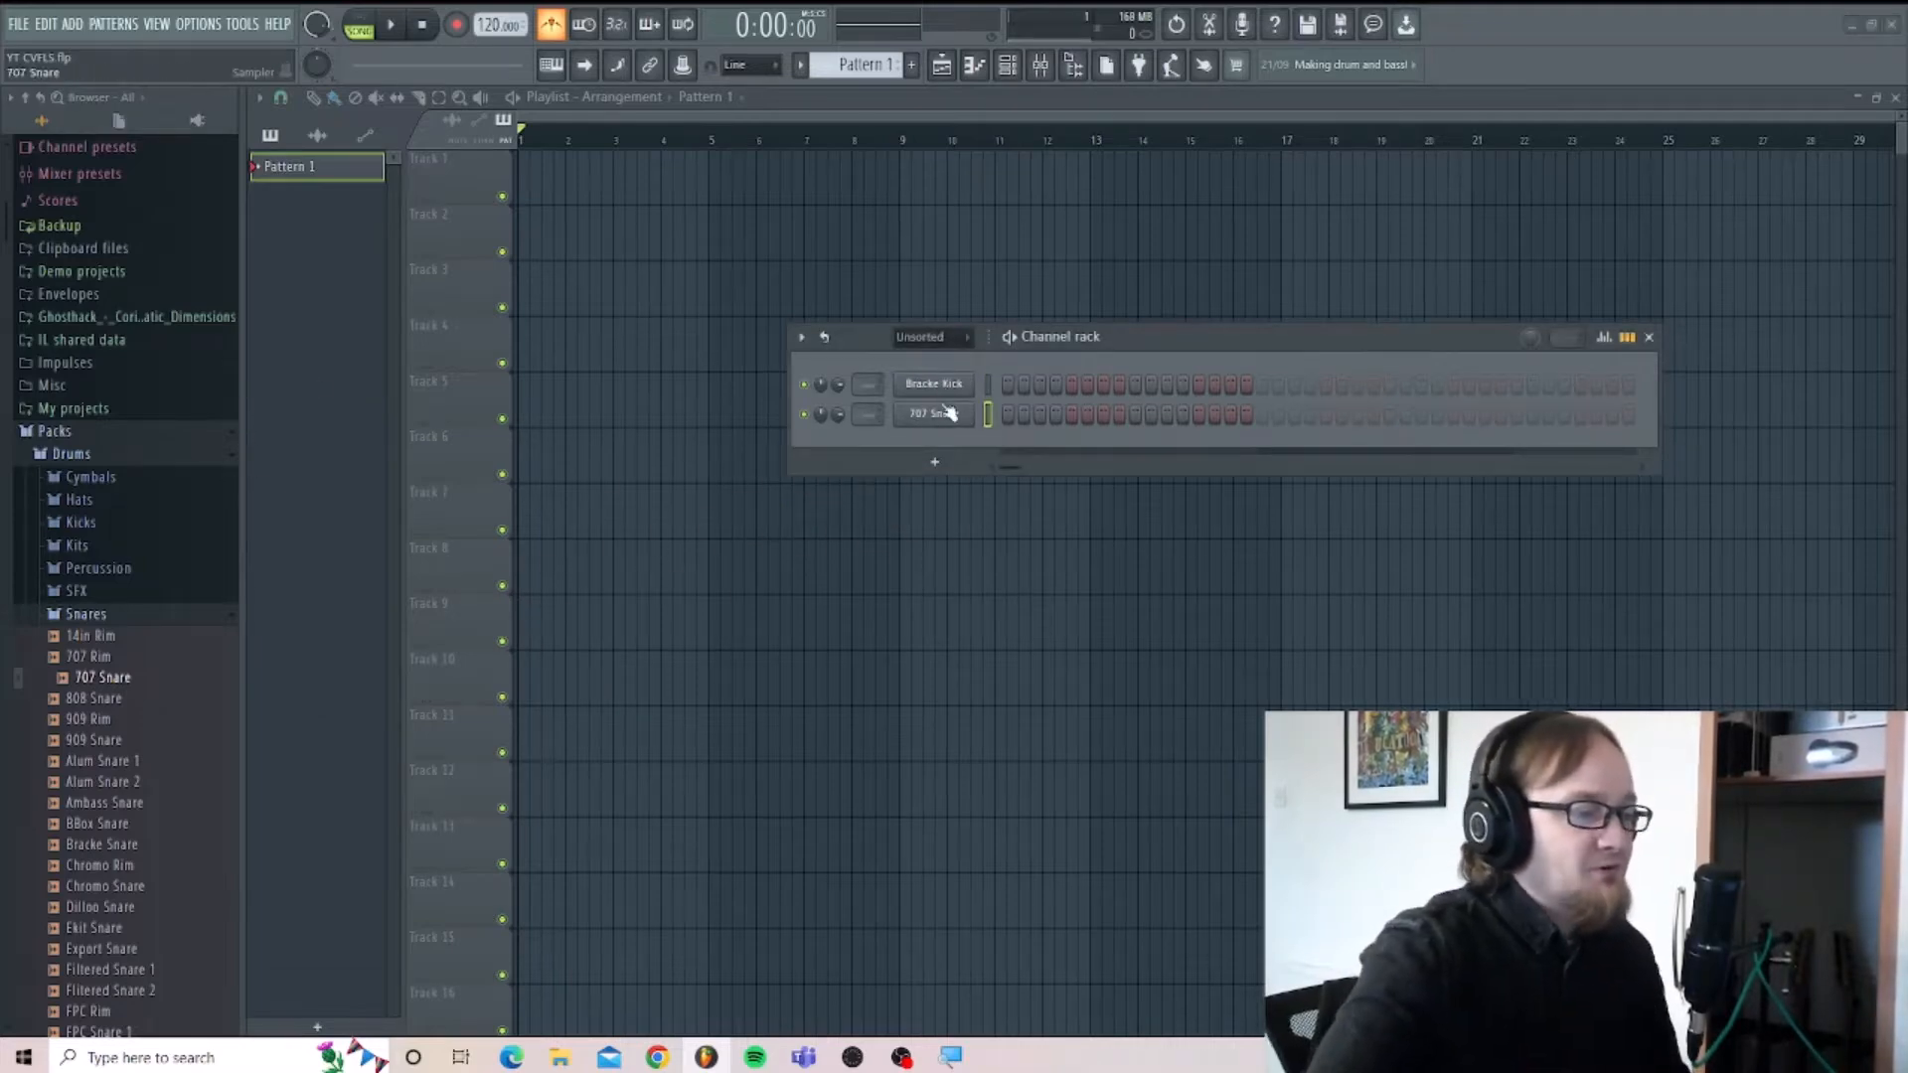
left_click(87, 615)
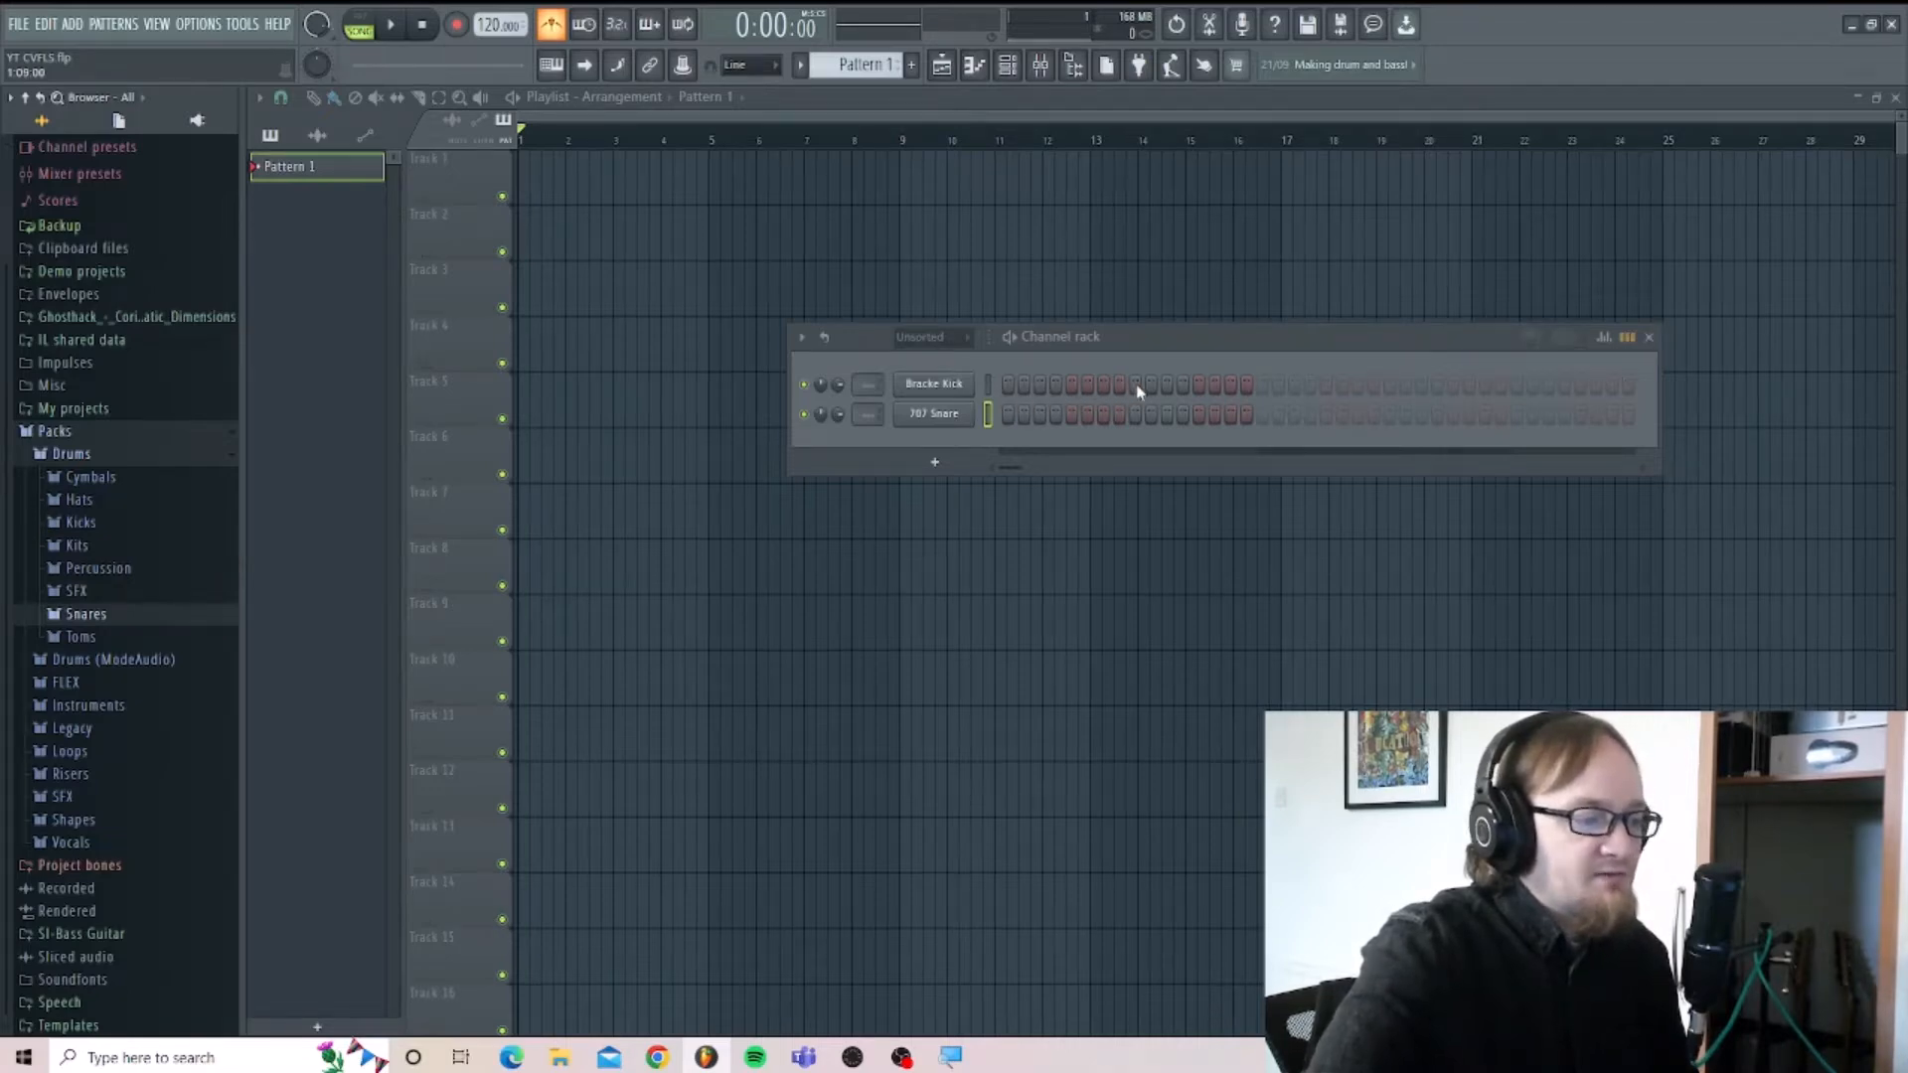
Program the Bracke Kick on steps 1 and 9 and the 707 Snare on steps 5 and 13.
left_click(1009, 385)
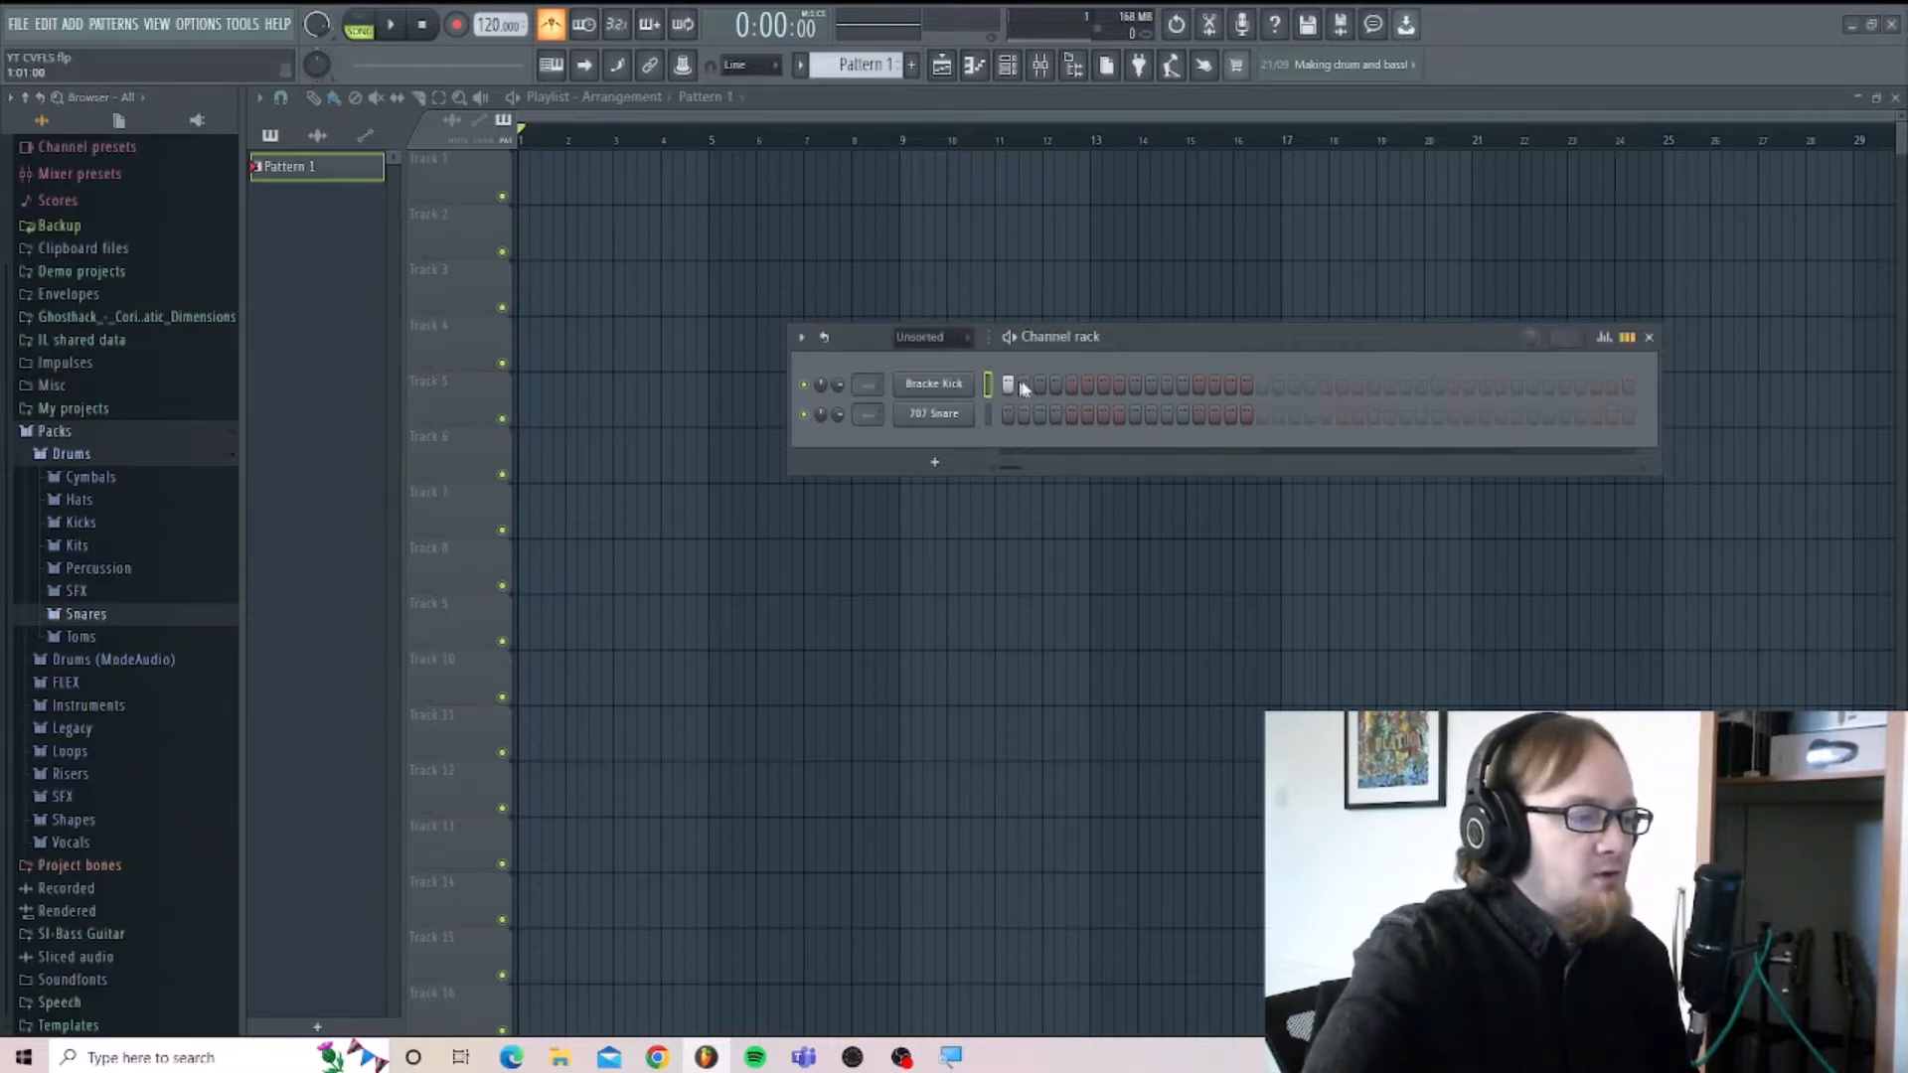
left_click(1134, 386)
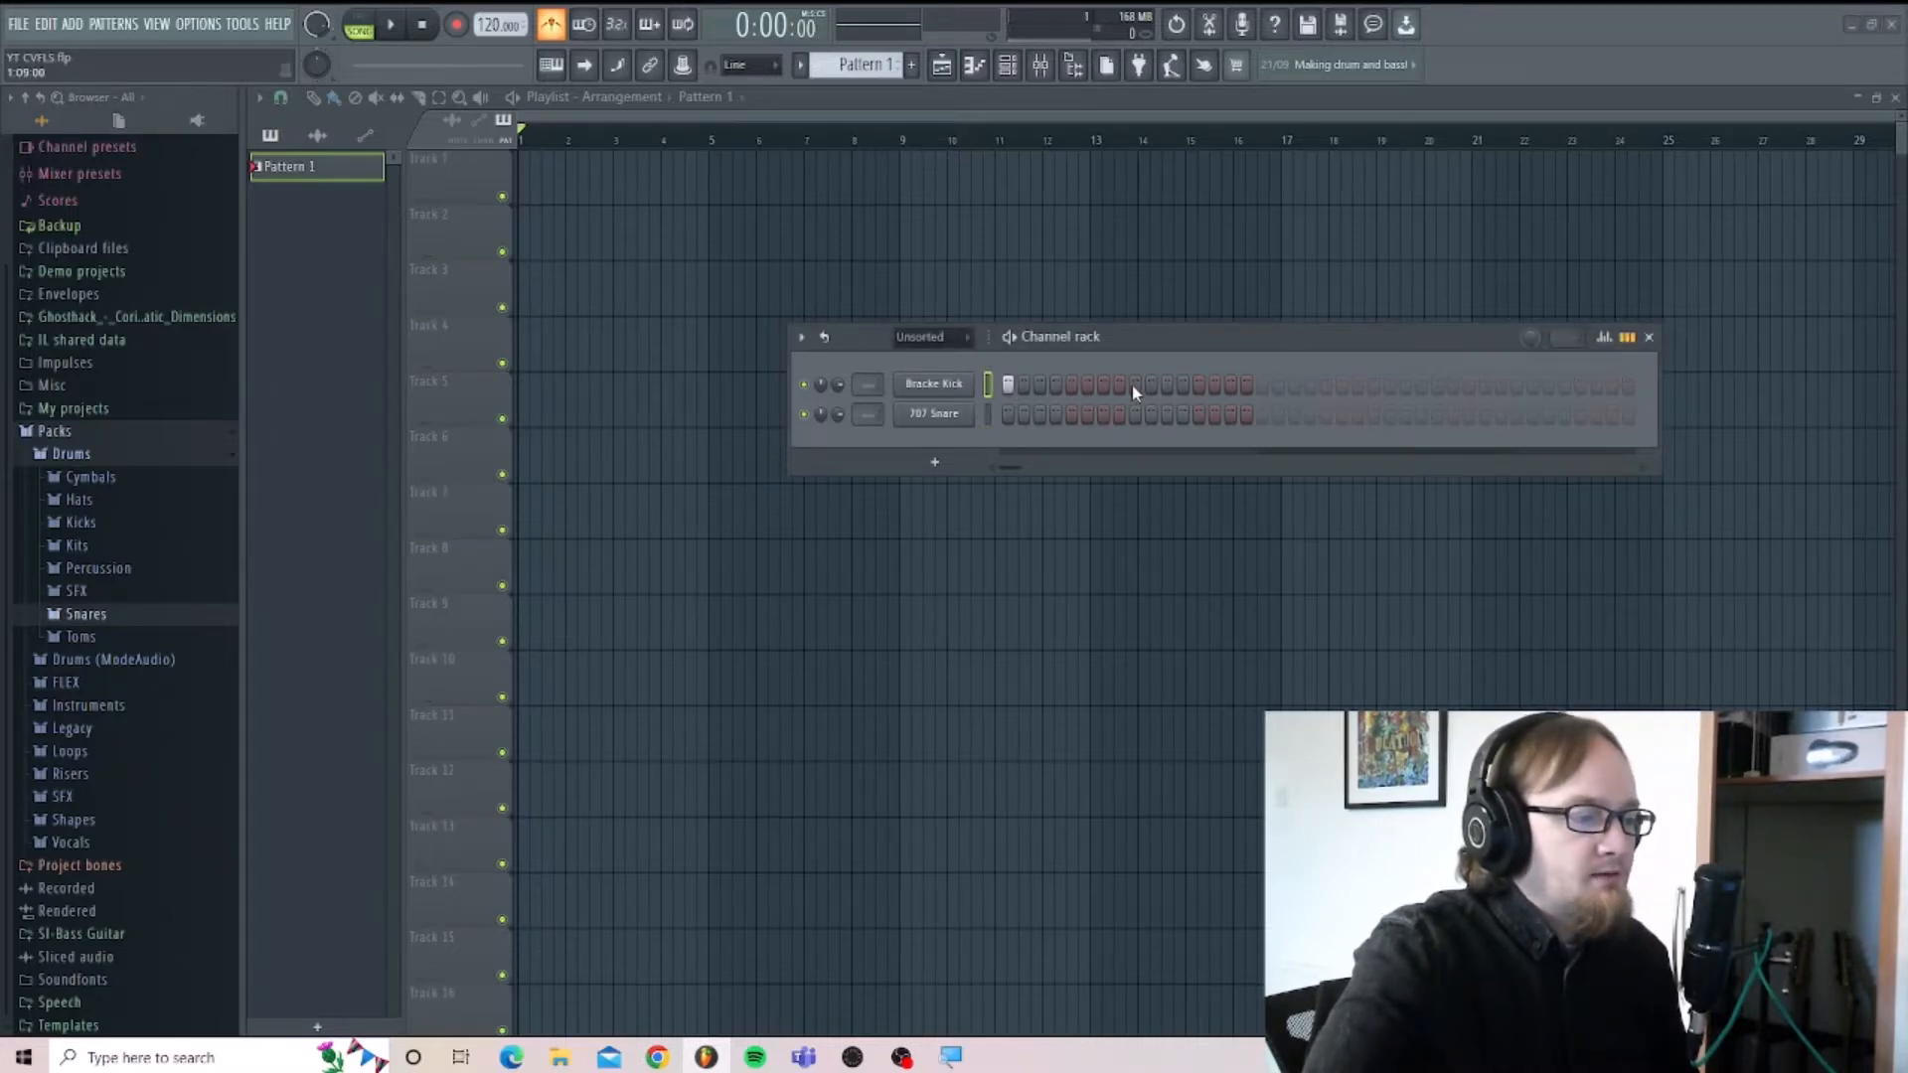
left_click(1072, 415)
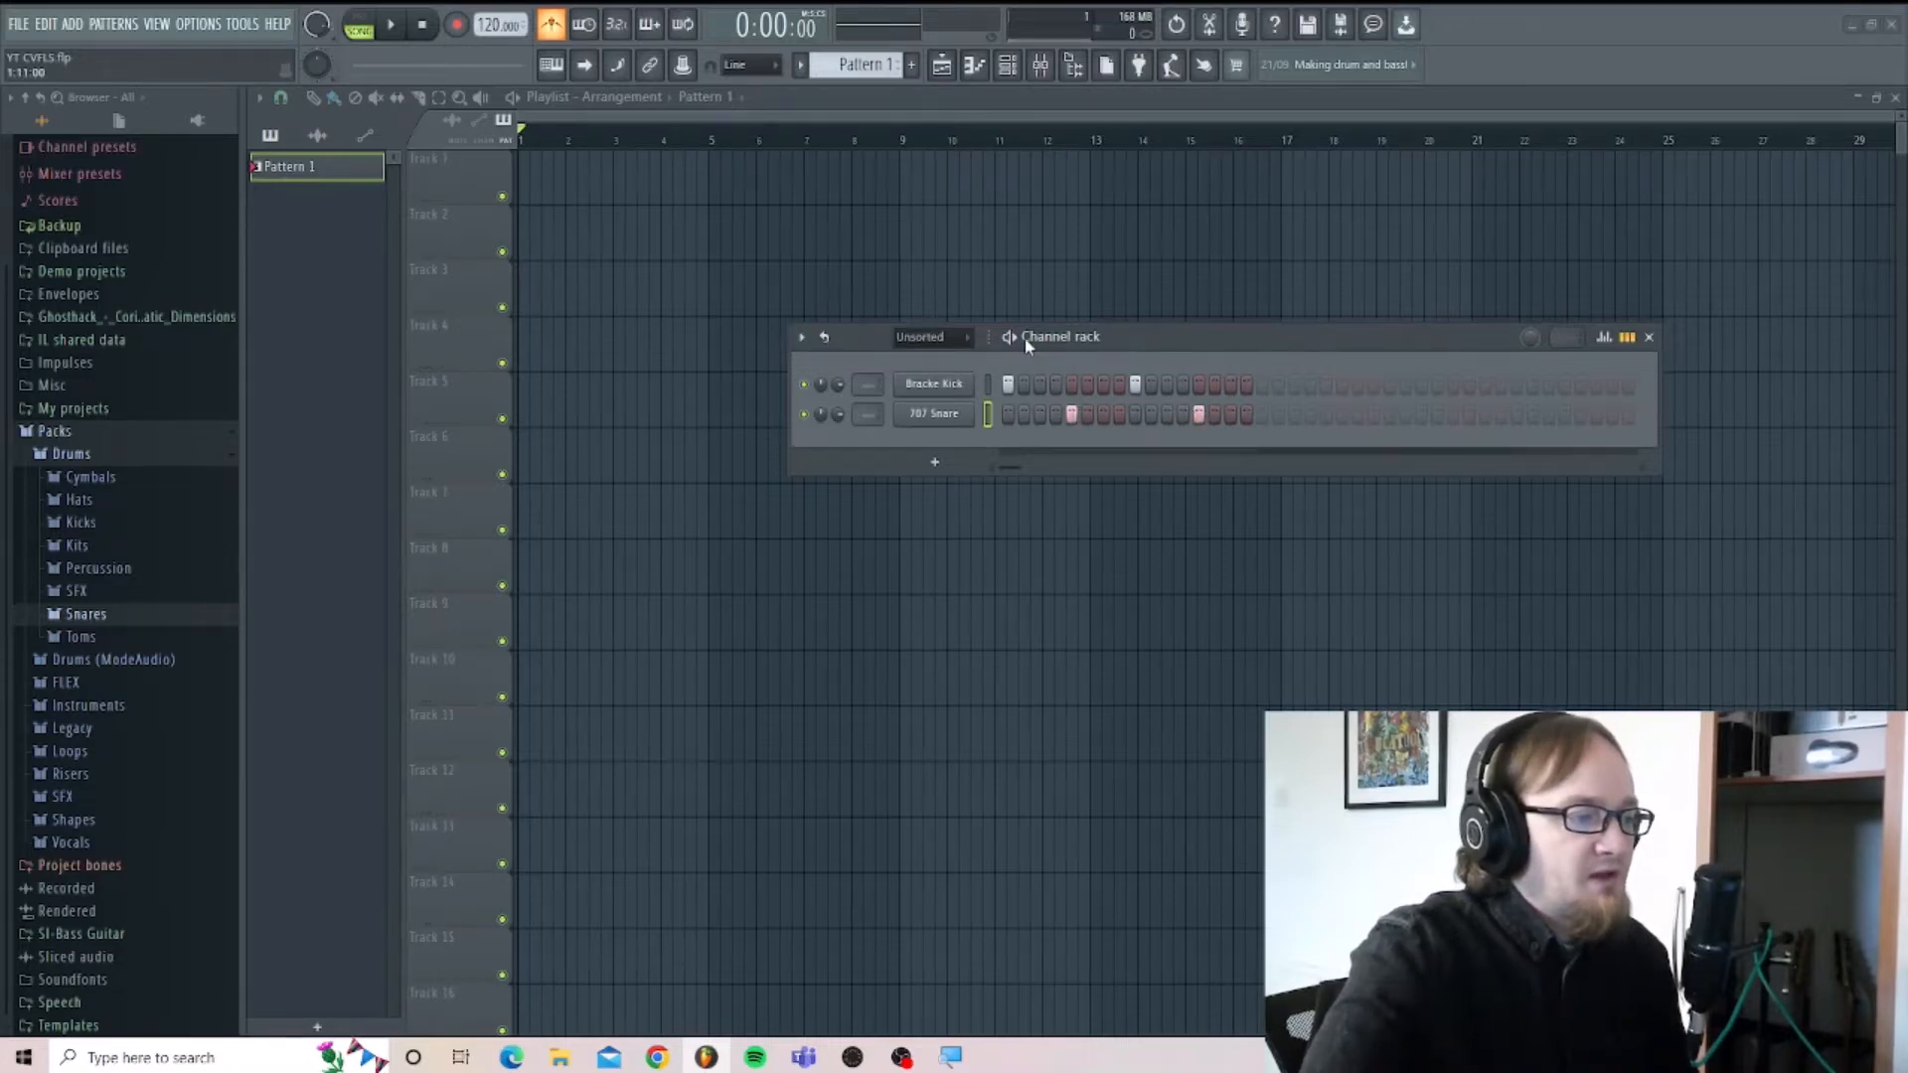
Play the drum pattern briefly, stop it, and clear all kick and snare steps.
key("space")
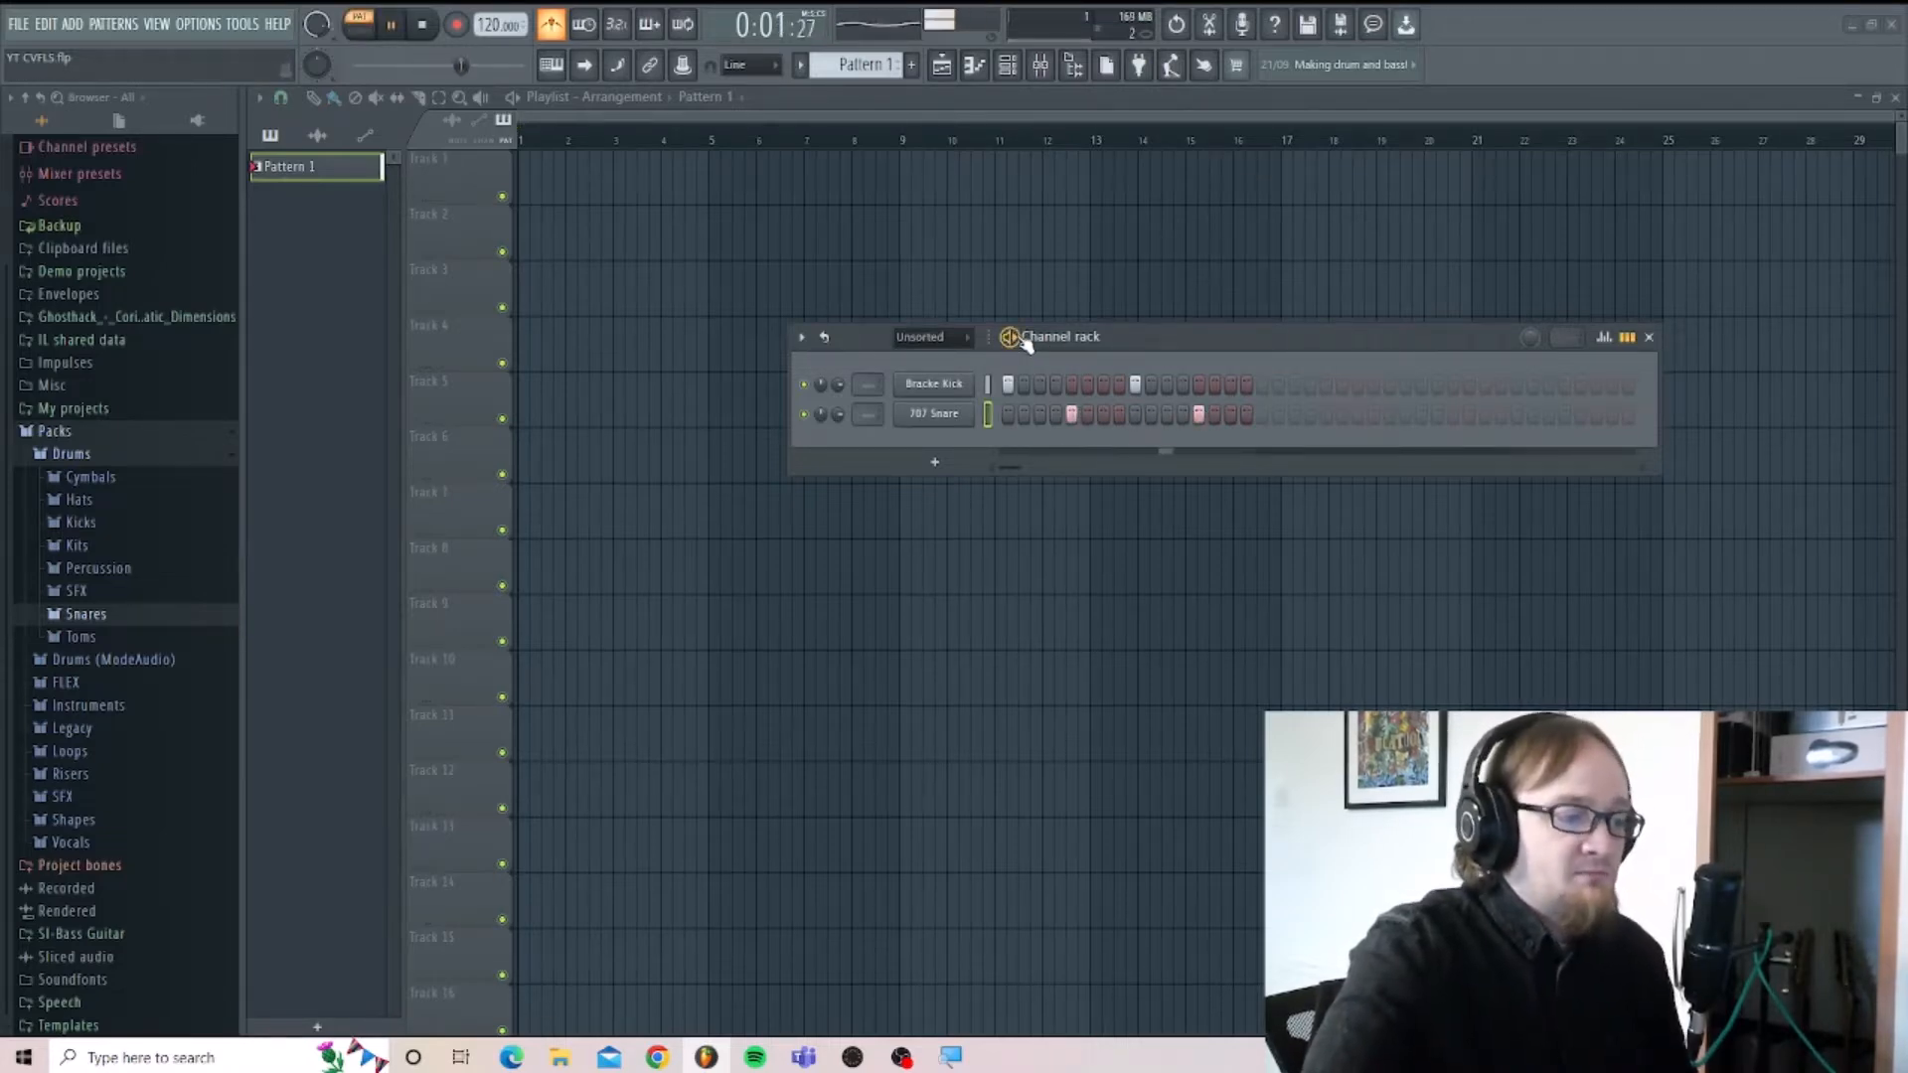
key("space")
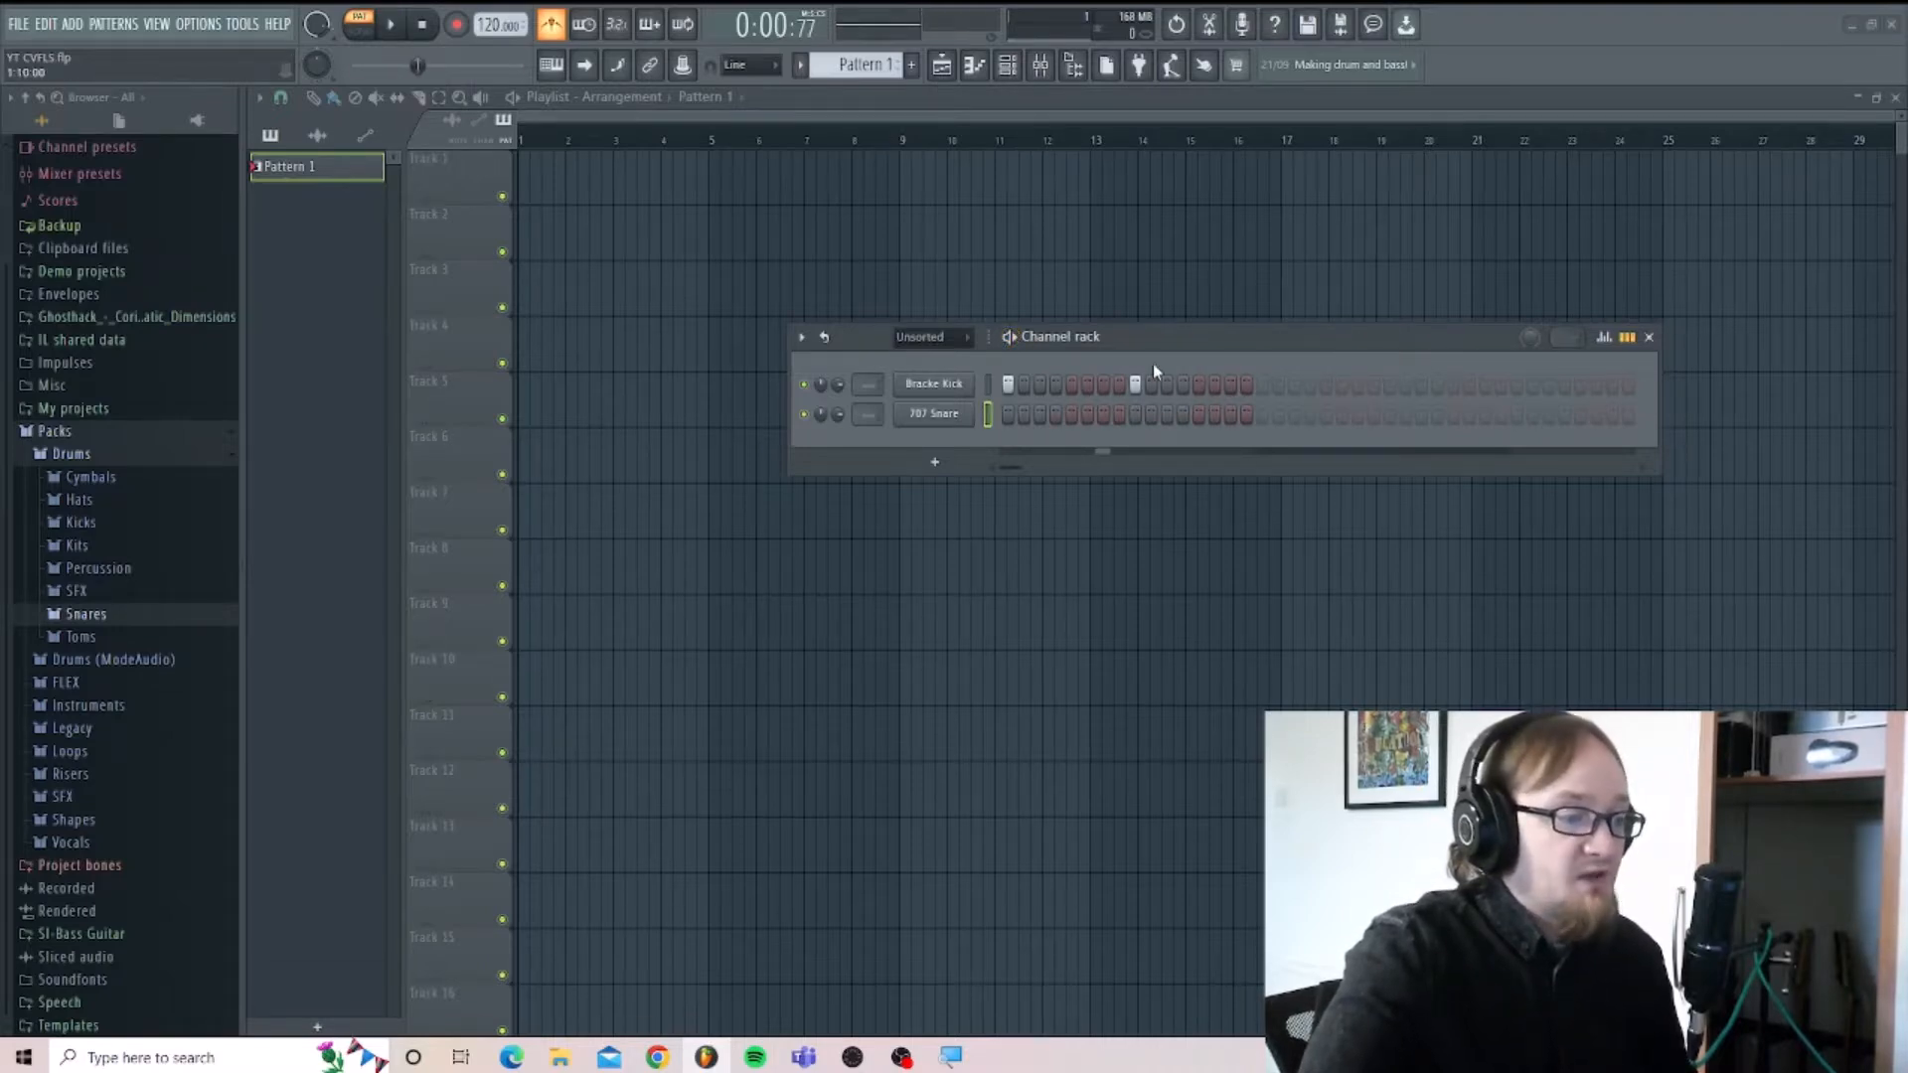
left_click(1135, 385)
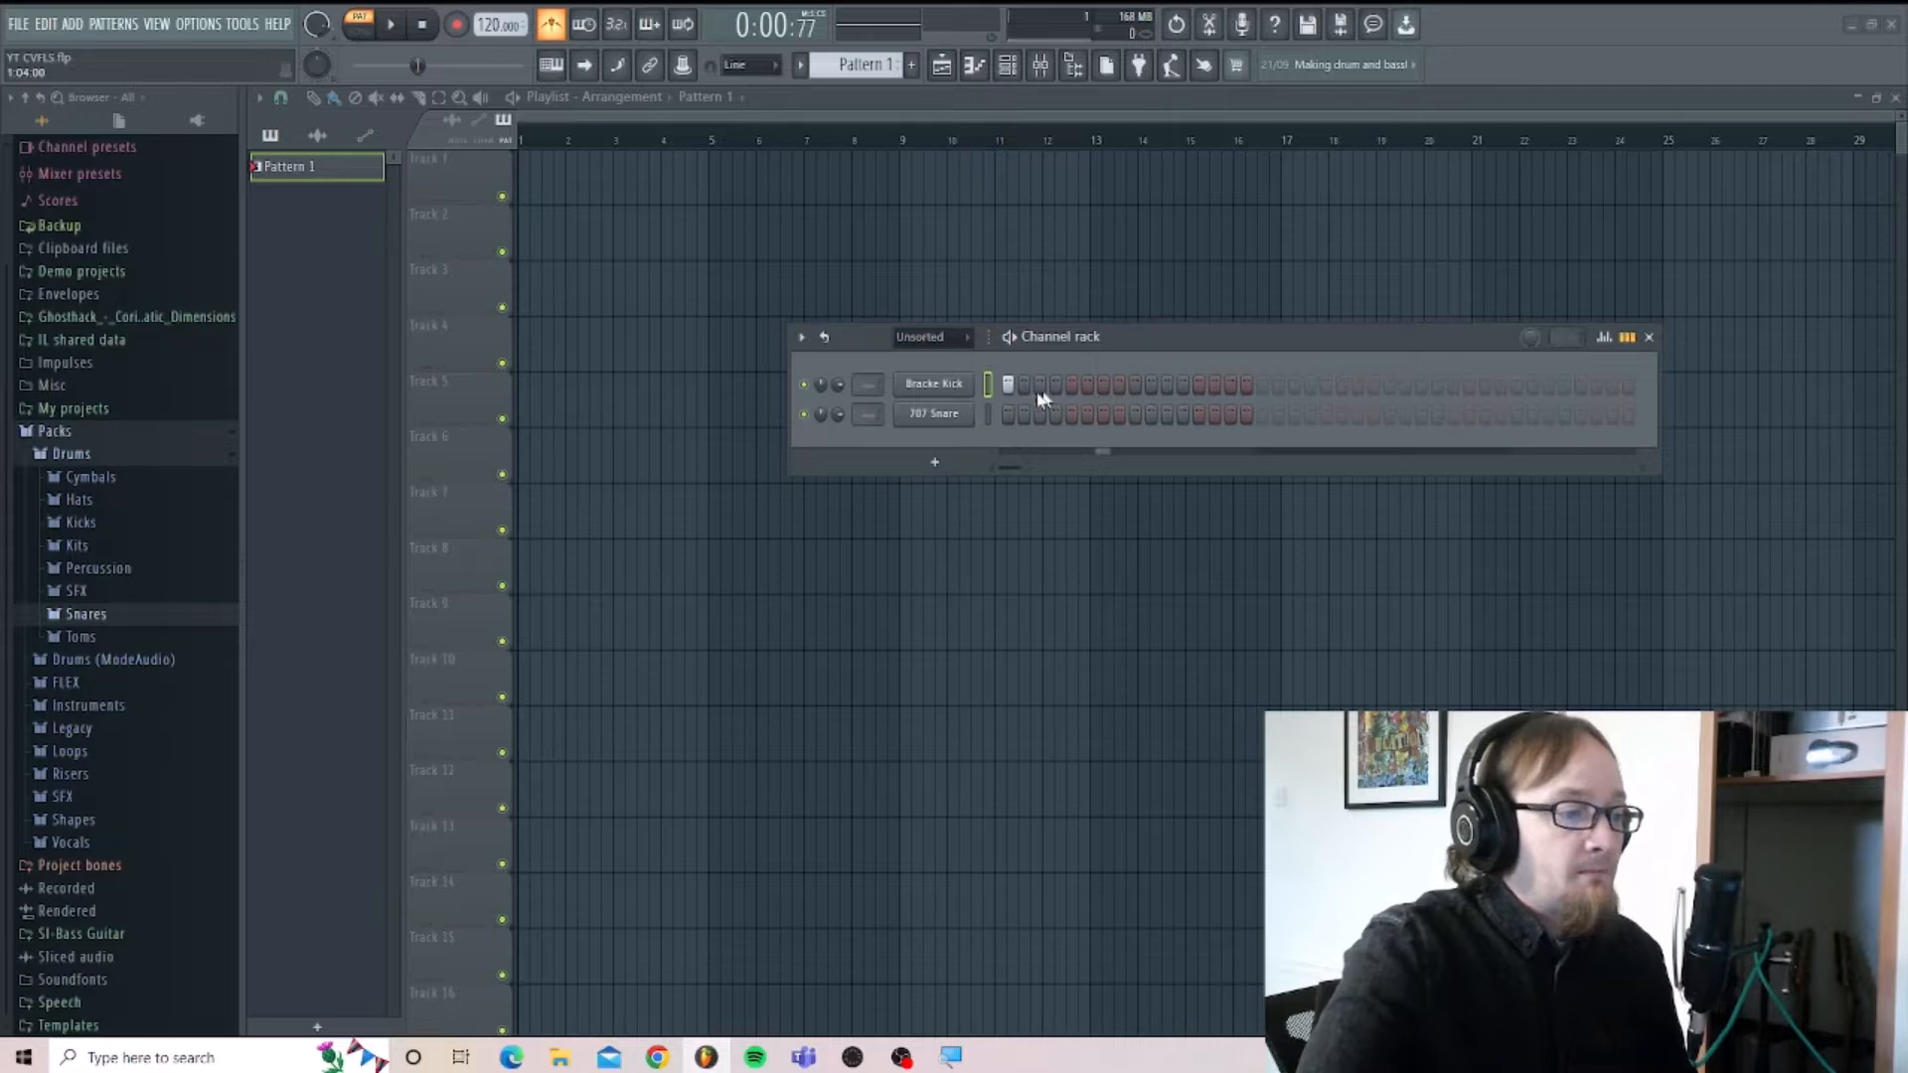
left_click(937, 463)
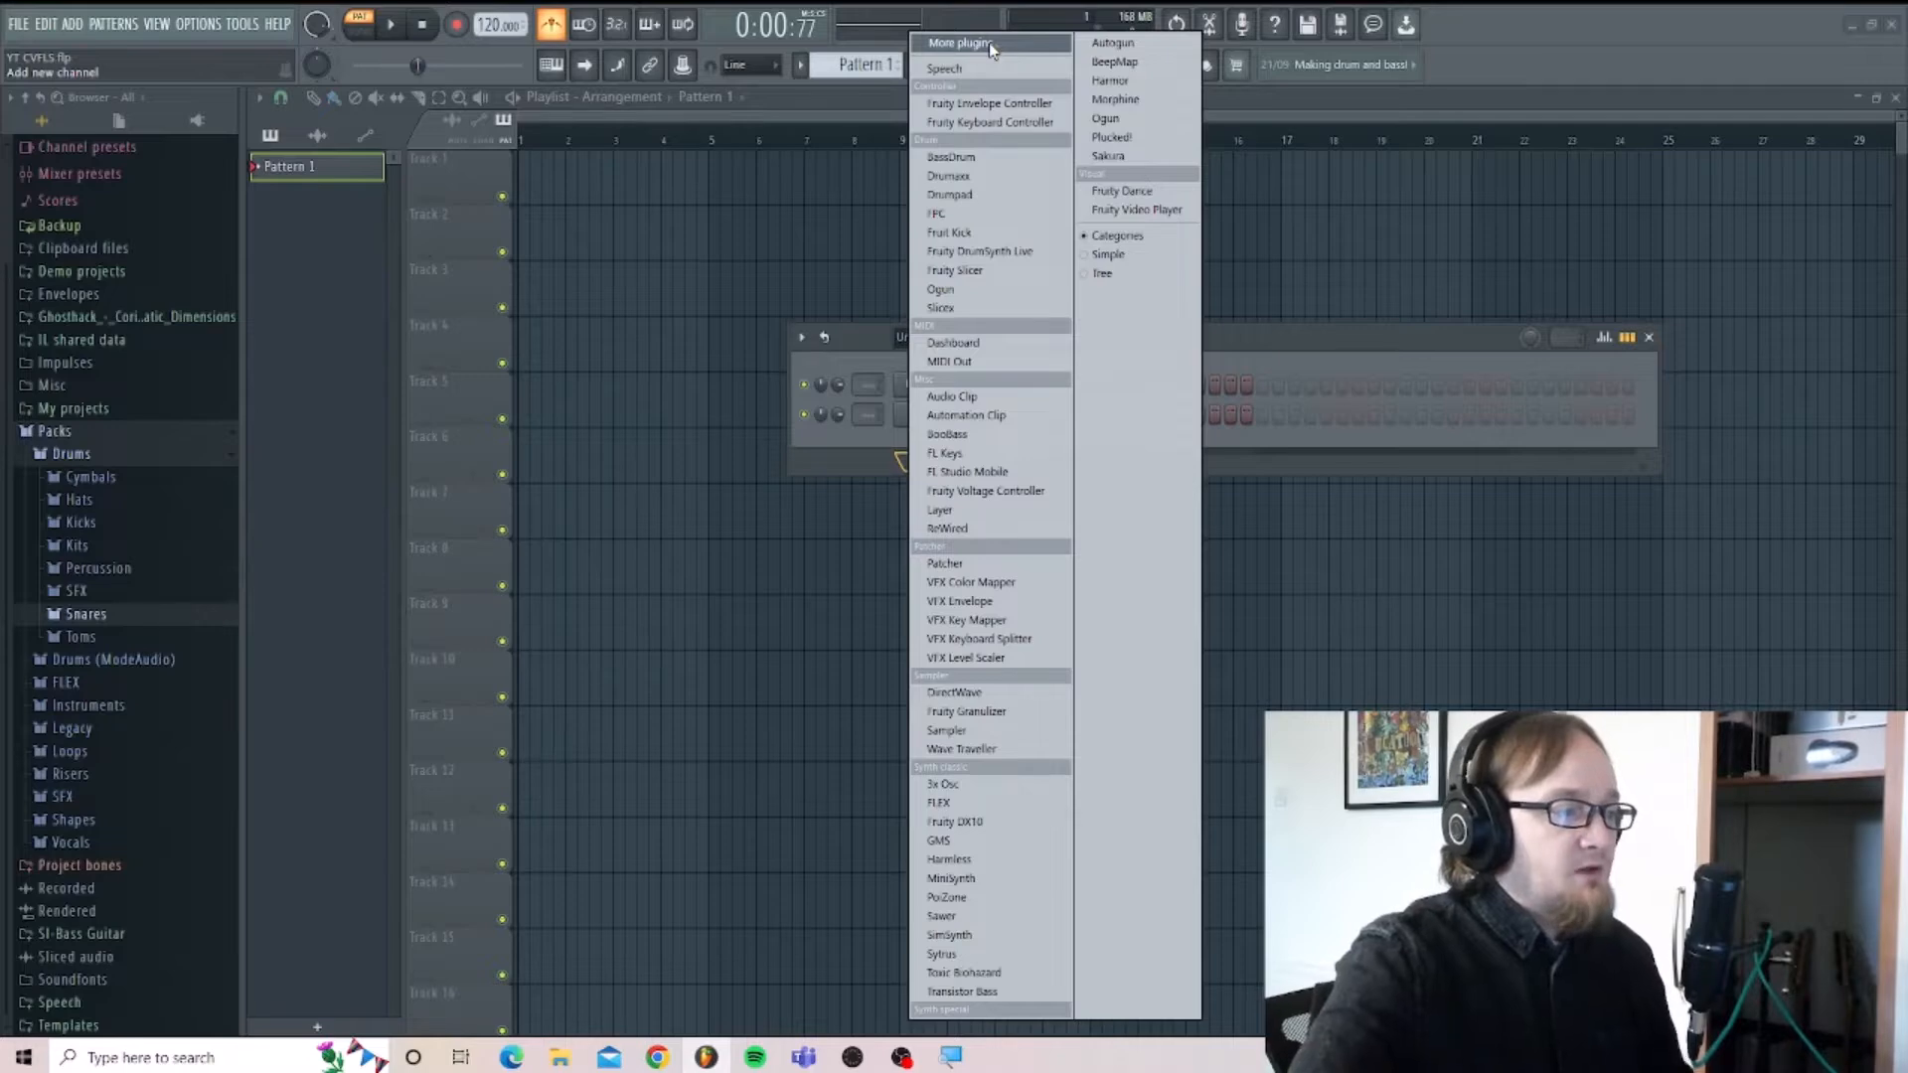
left_click(716, 360)
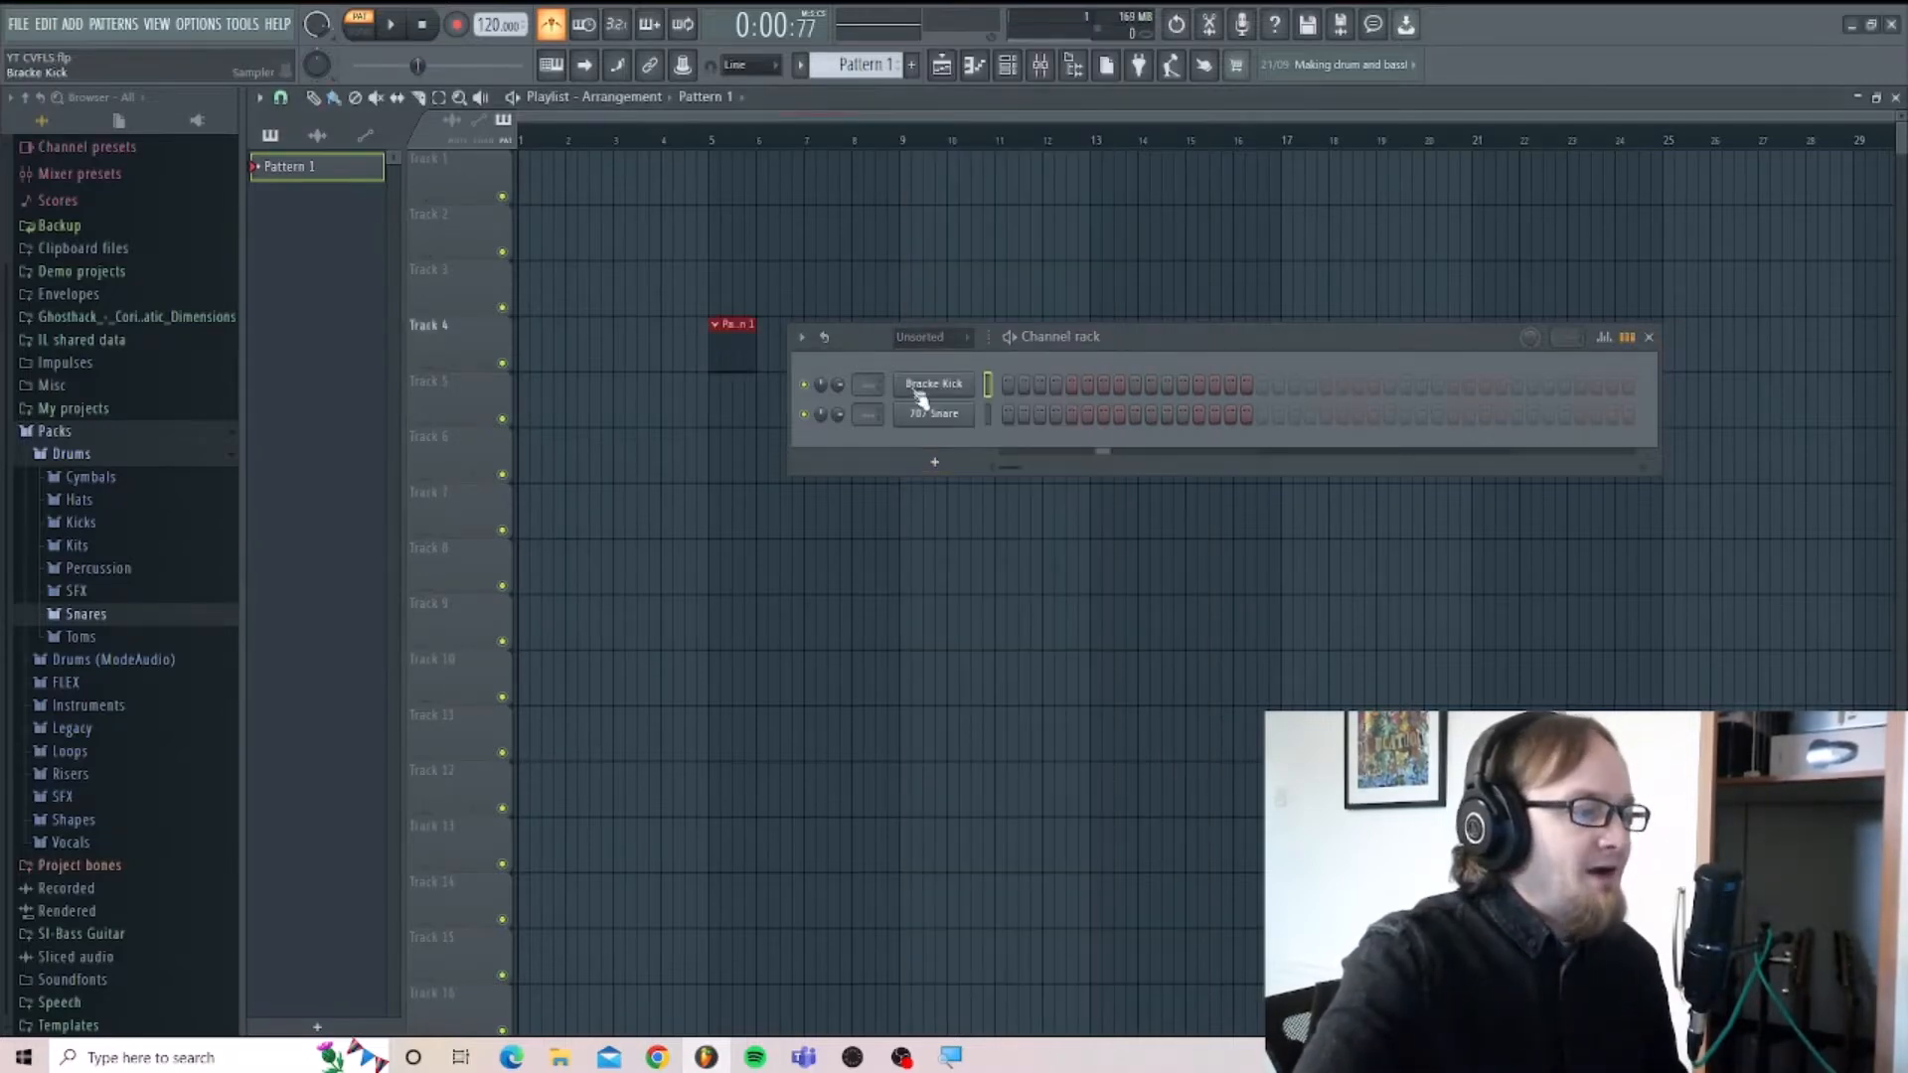
right_click(735, 341)
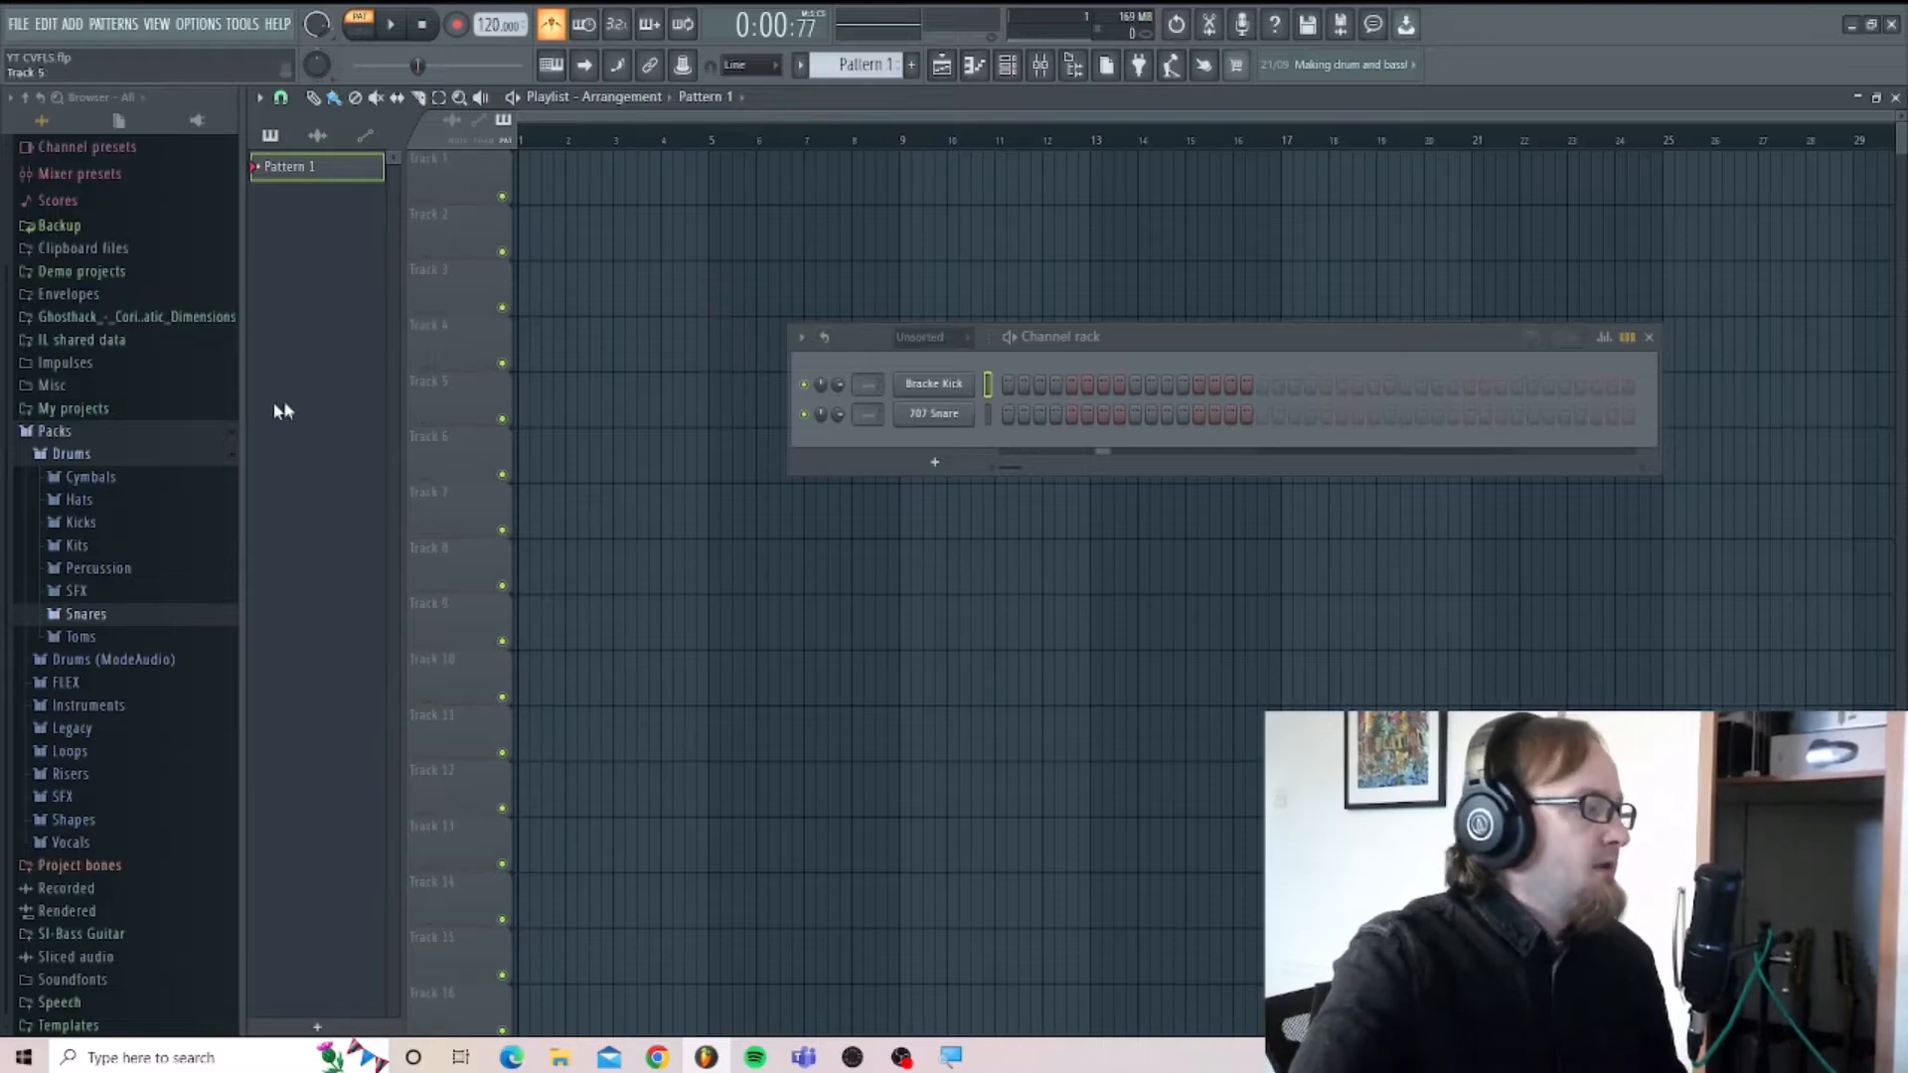
Add Originals - Jangle Box Piano from the installed VST3 generators as a new channel below the snare.
left_click(89, 430)
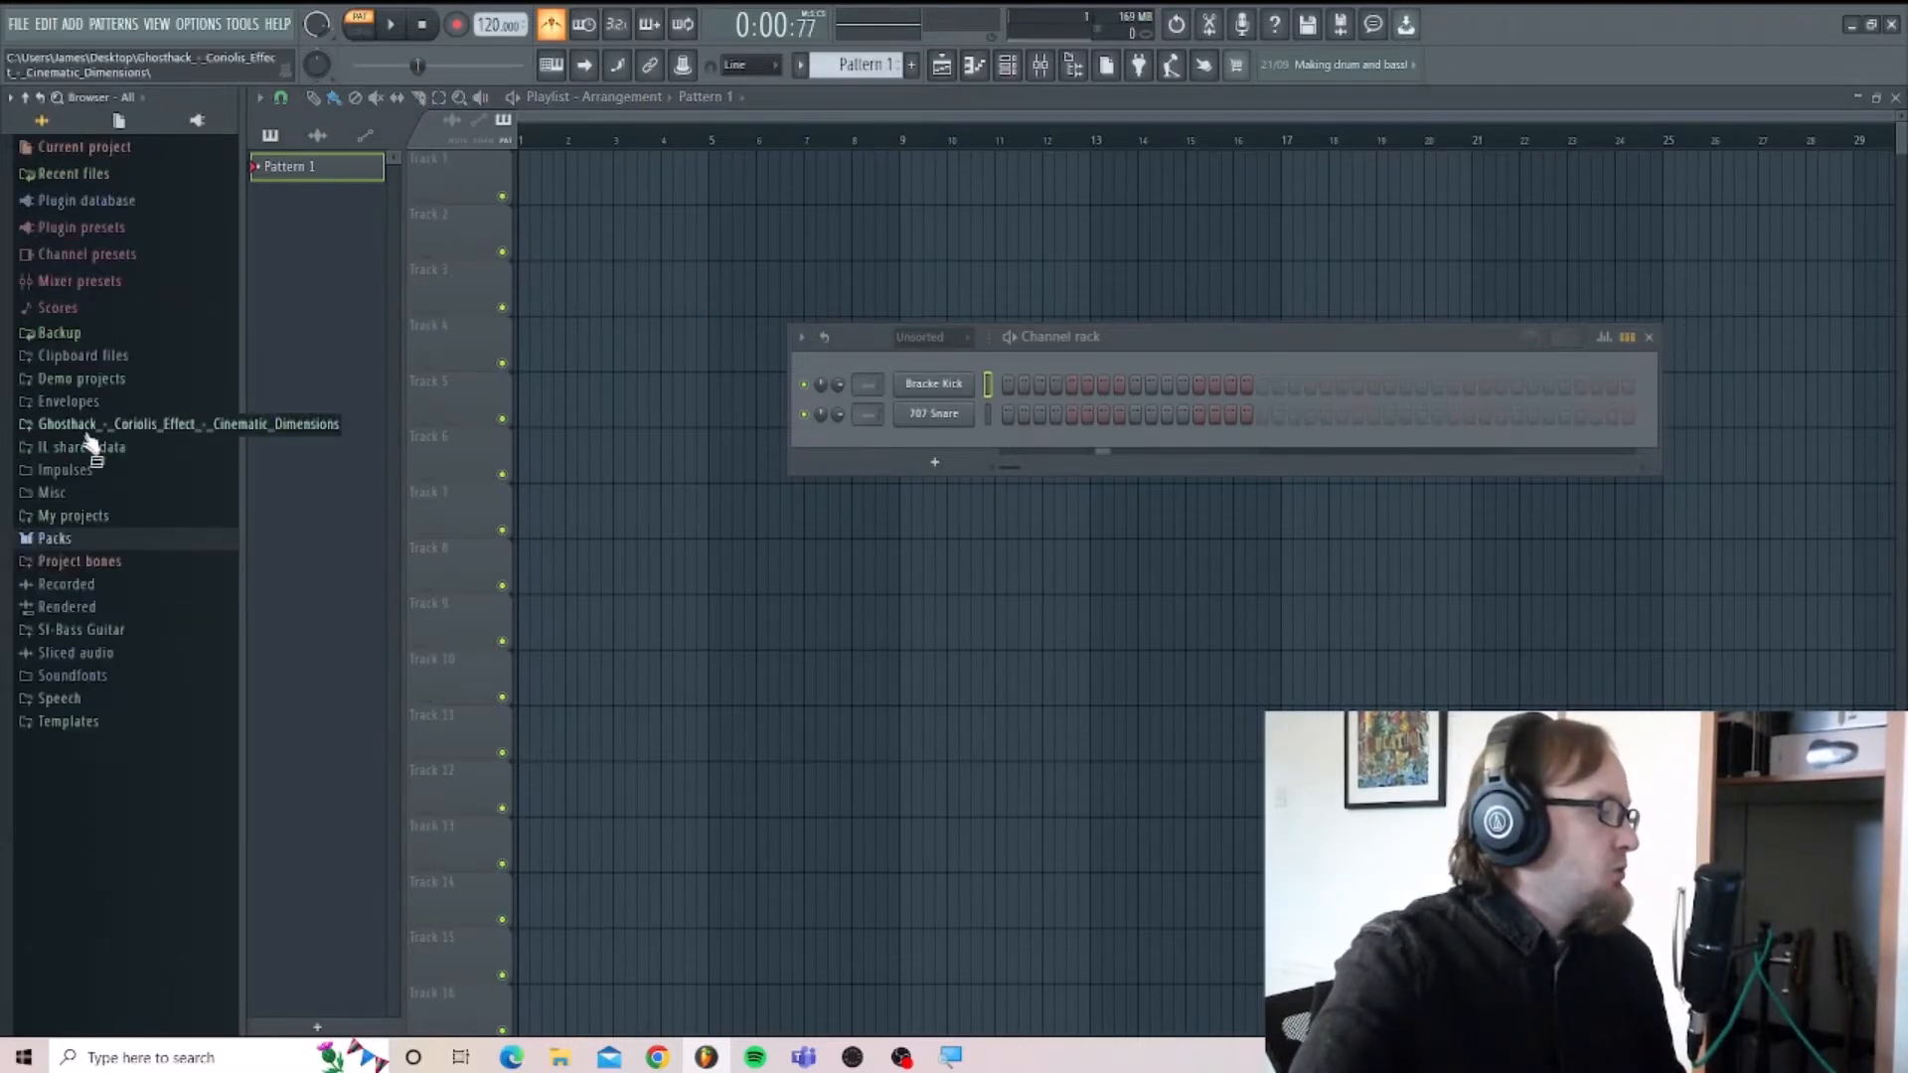
left_click(127, 202)
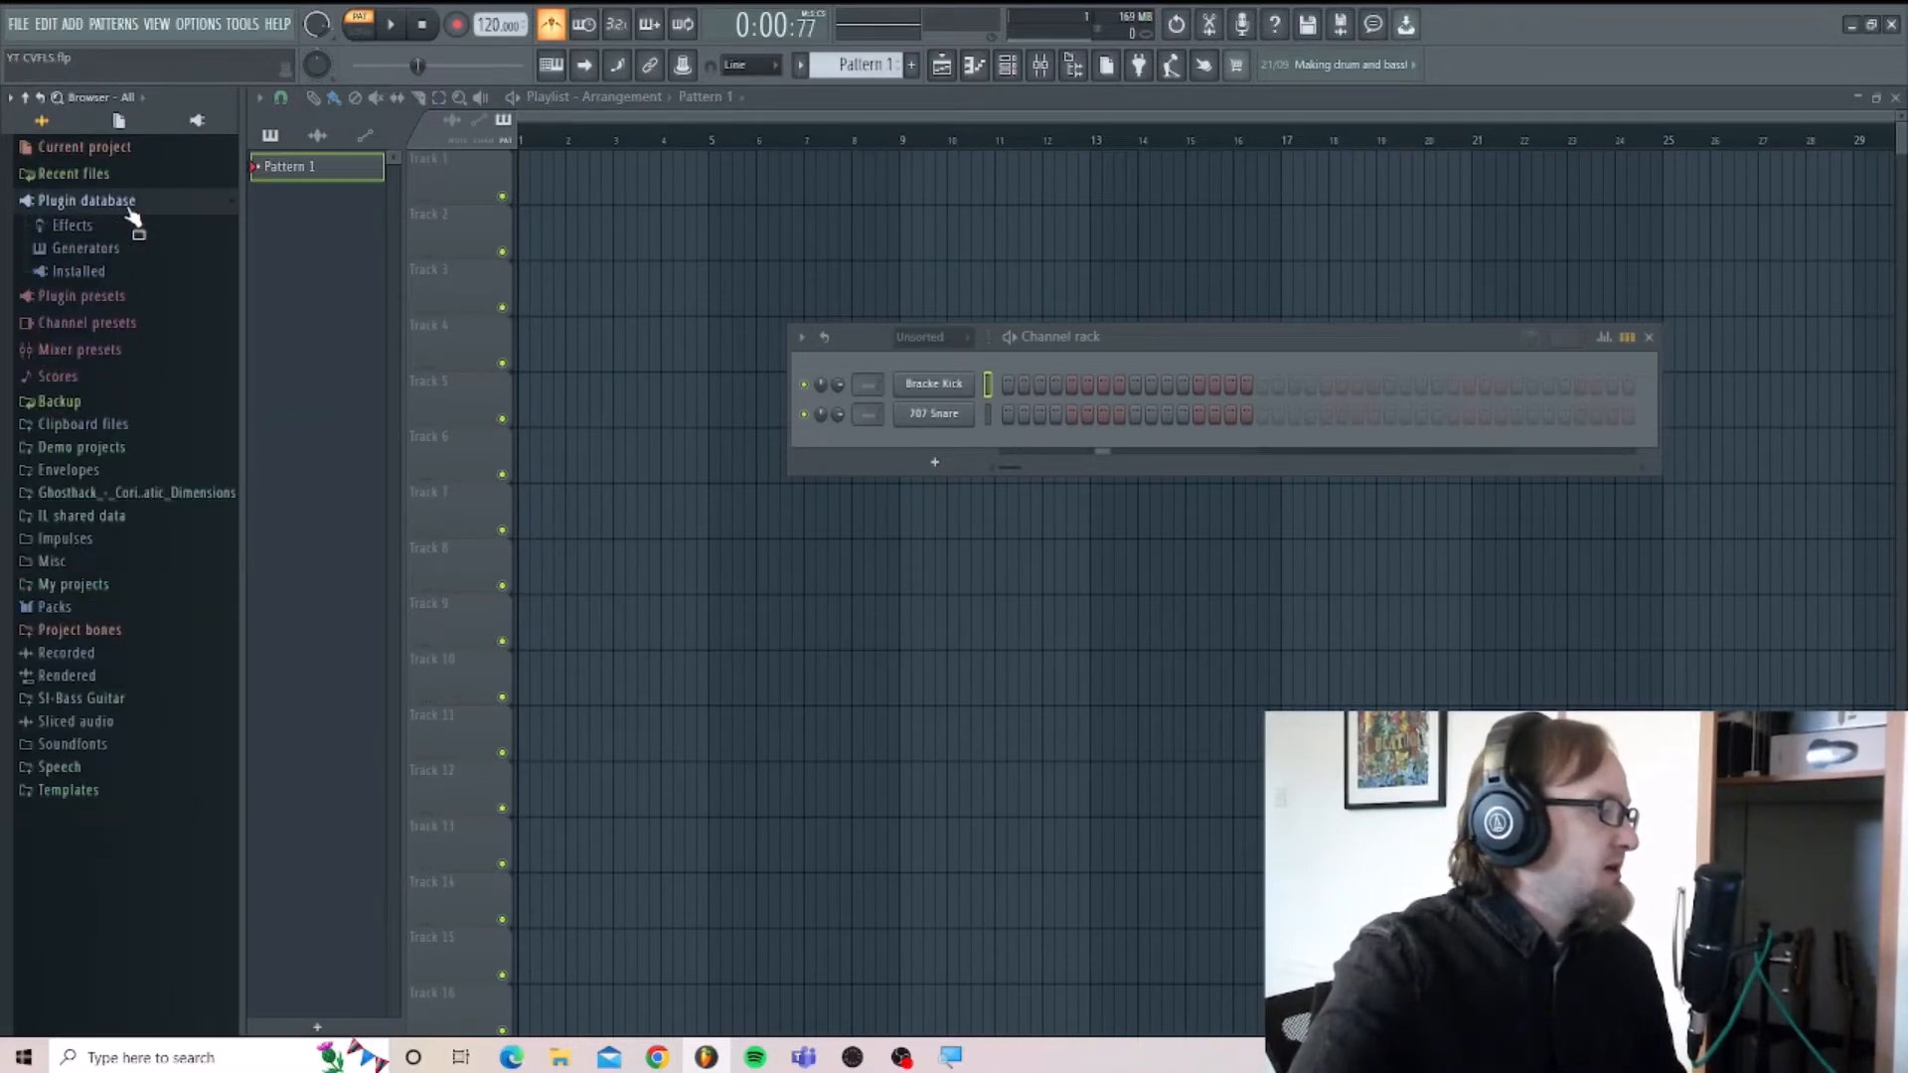
left_click(109, 273)
left_click(111, 317)
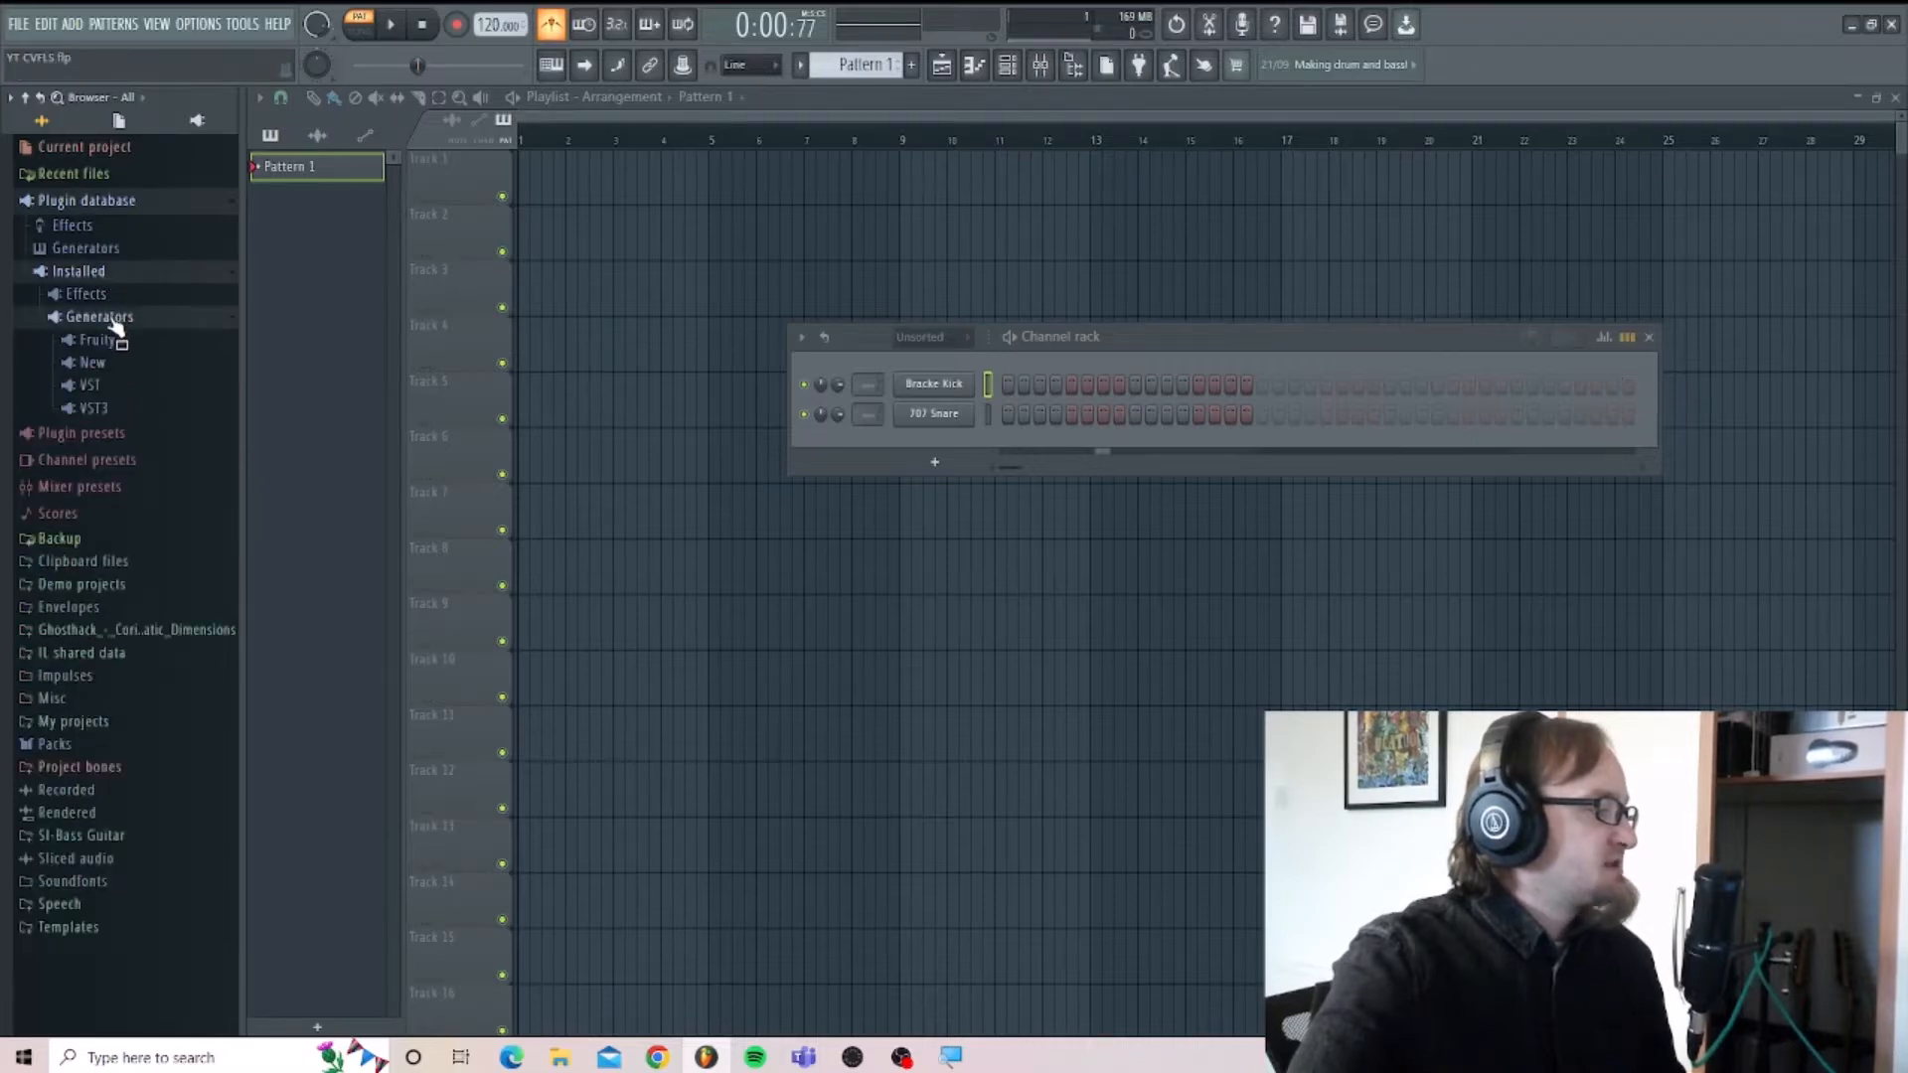
left_click(119, 410)
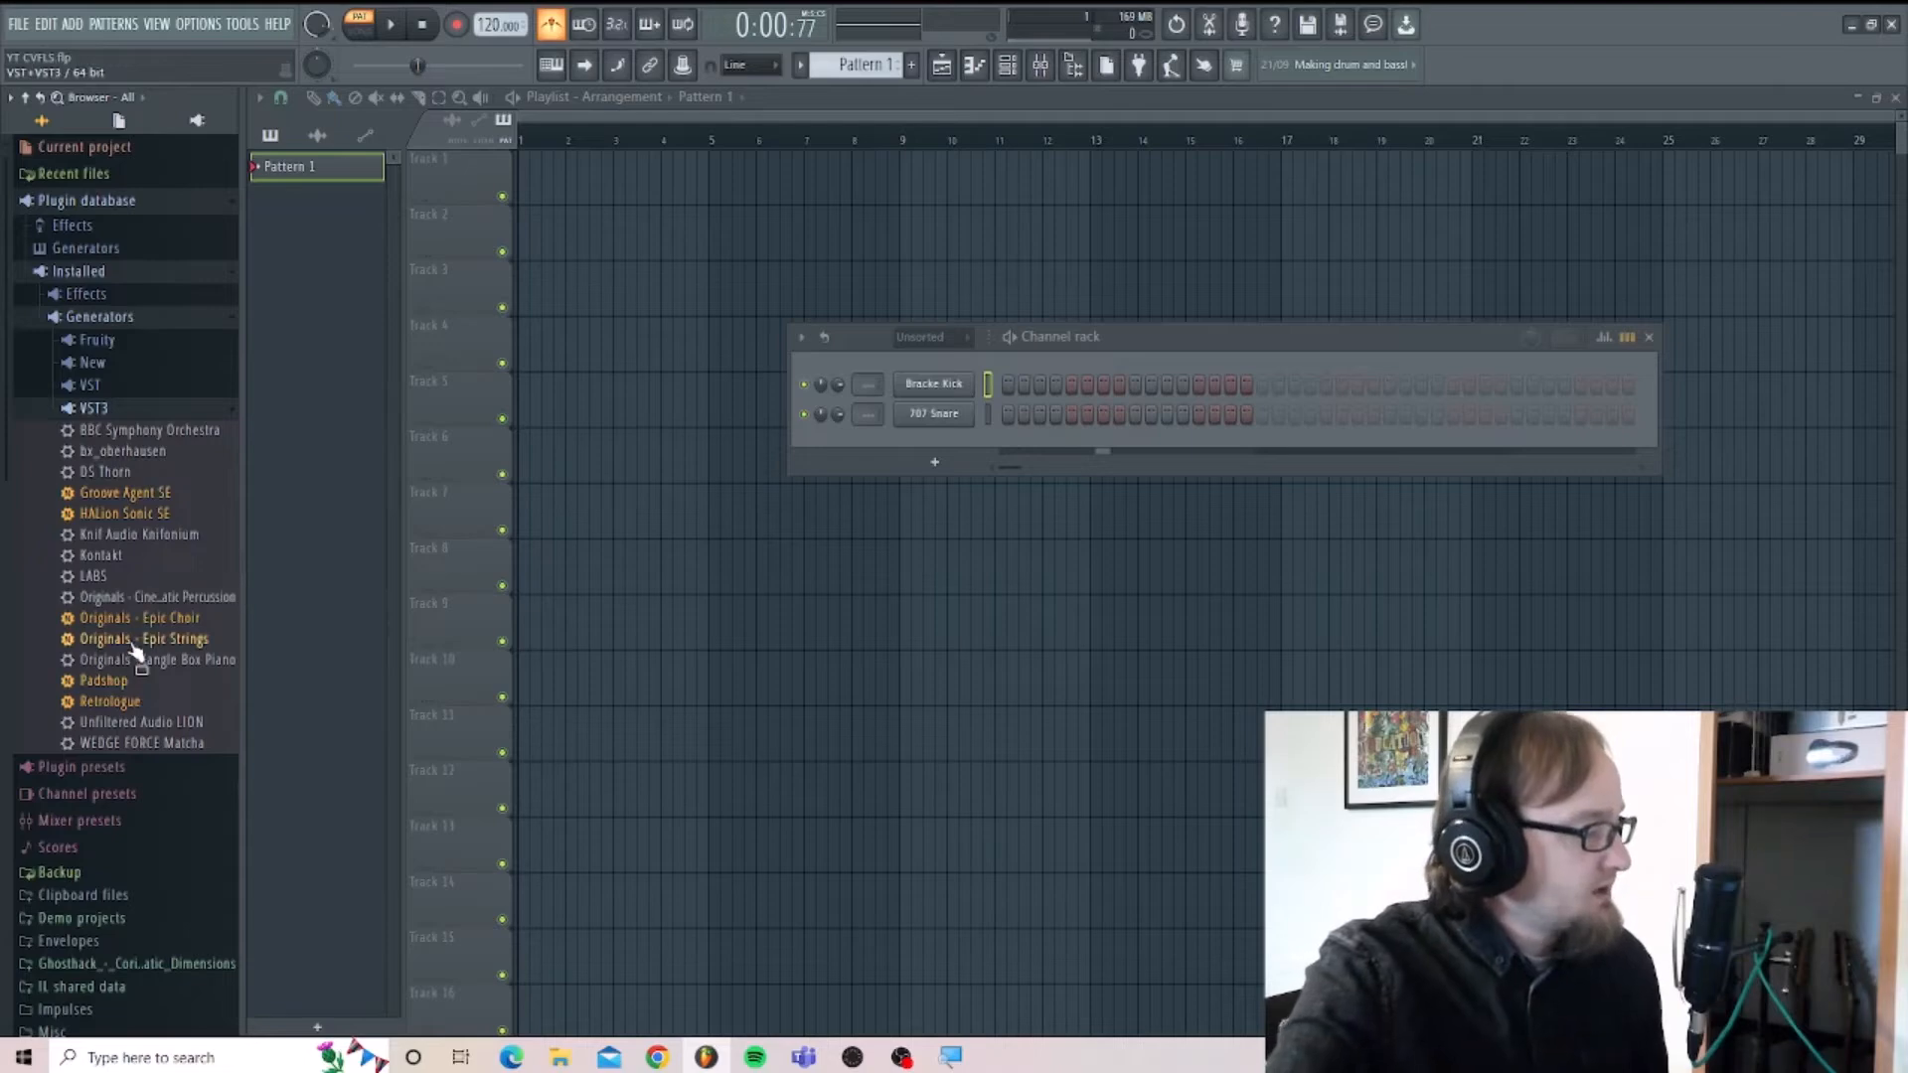
left_click_drag(135, 651, 937, 444)
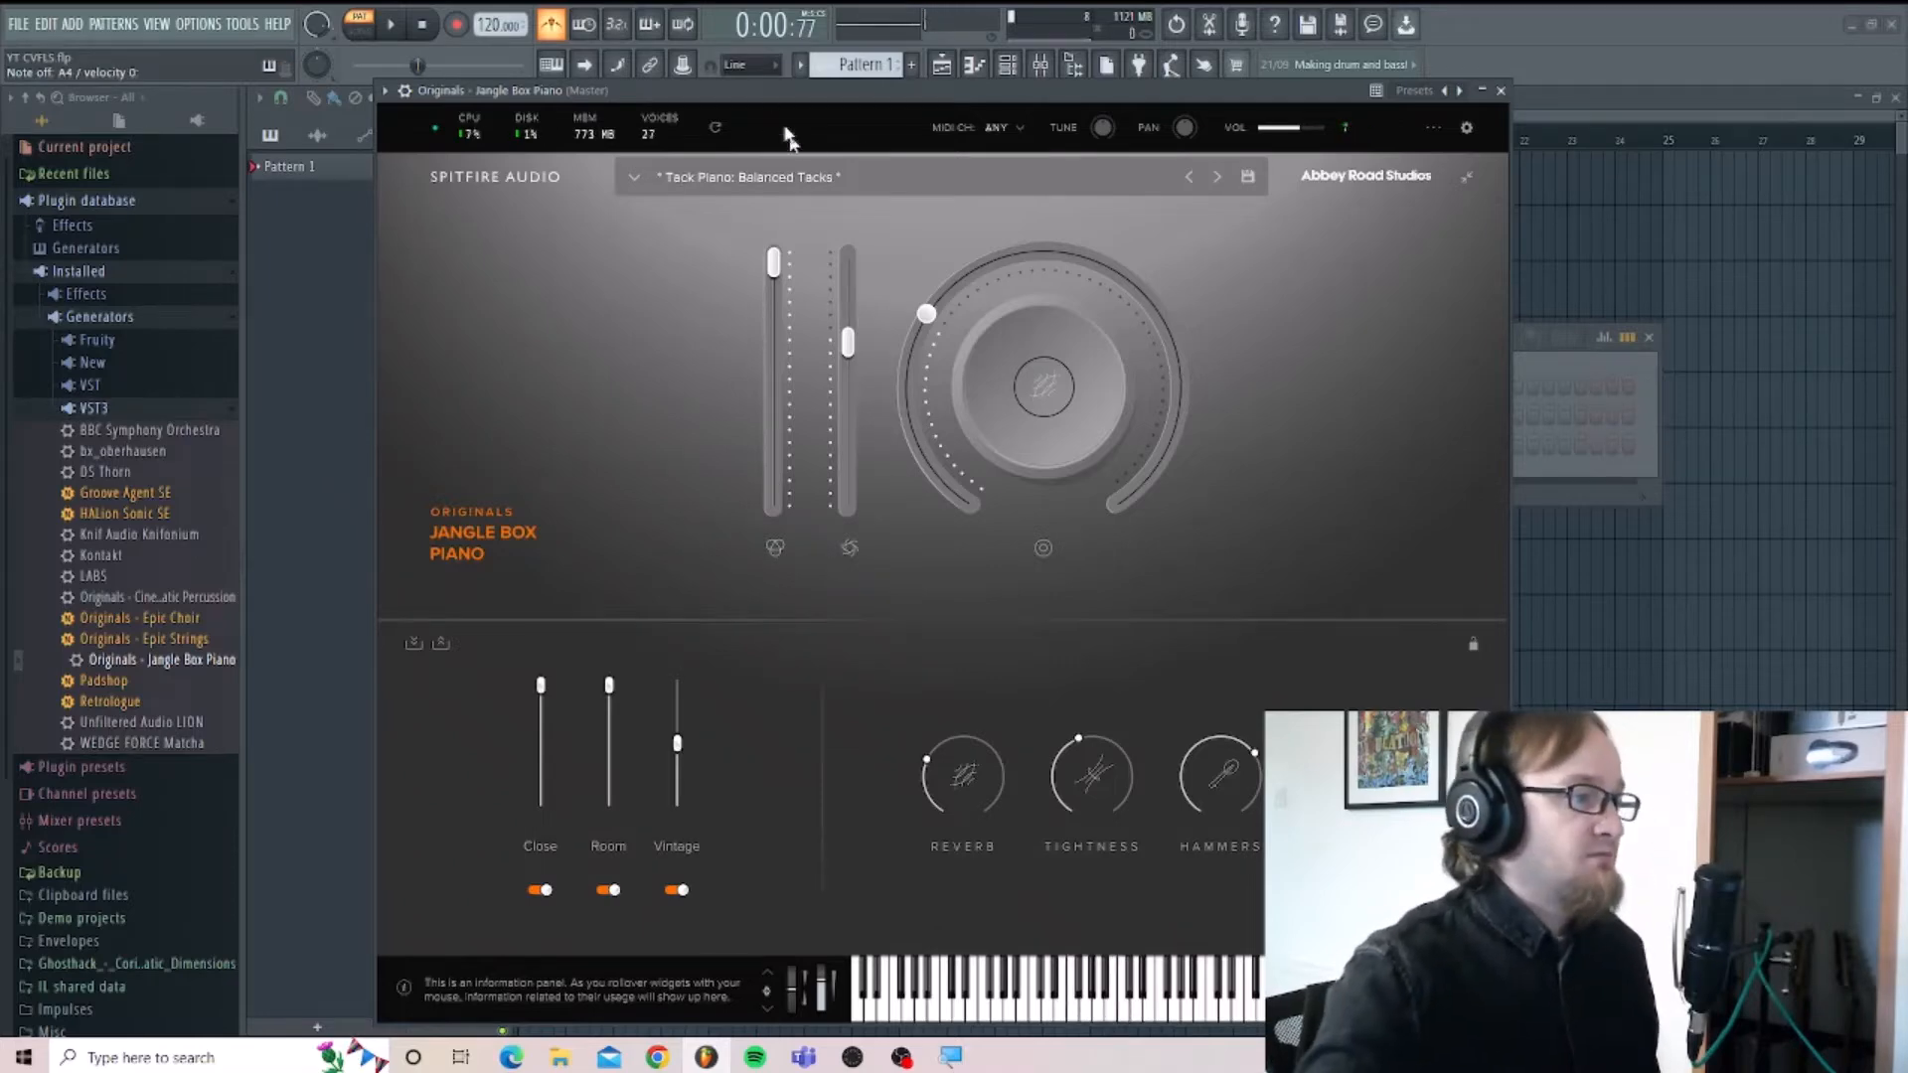
Move the piano plugin window off the start of the playlist and record a chord part into Pattern 1.
left_click_drag(773, 95, 978, 293)
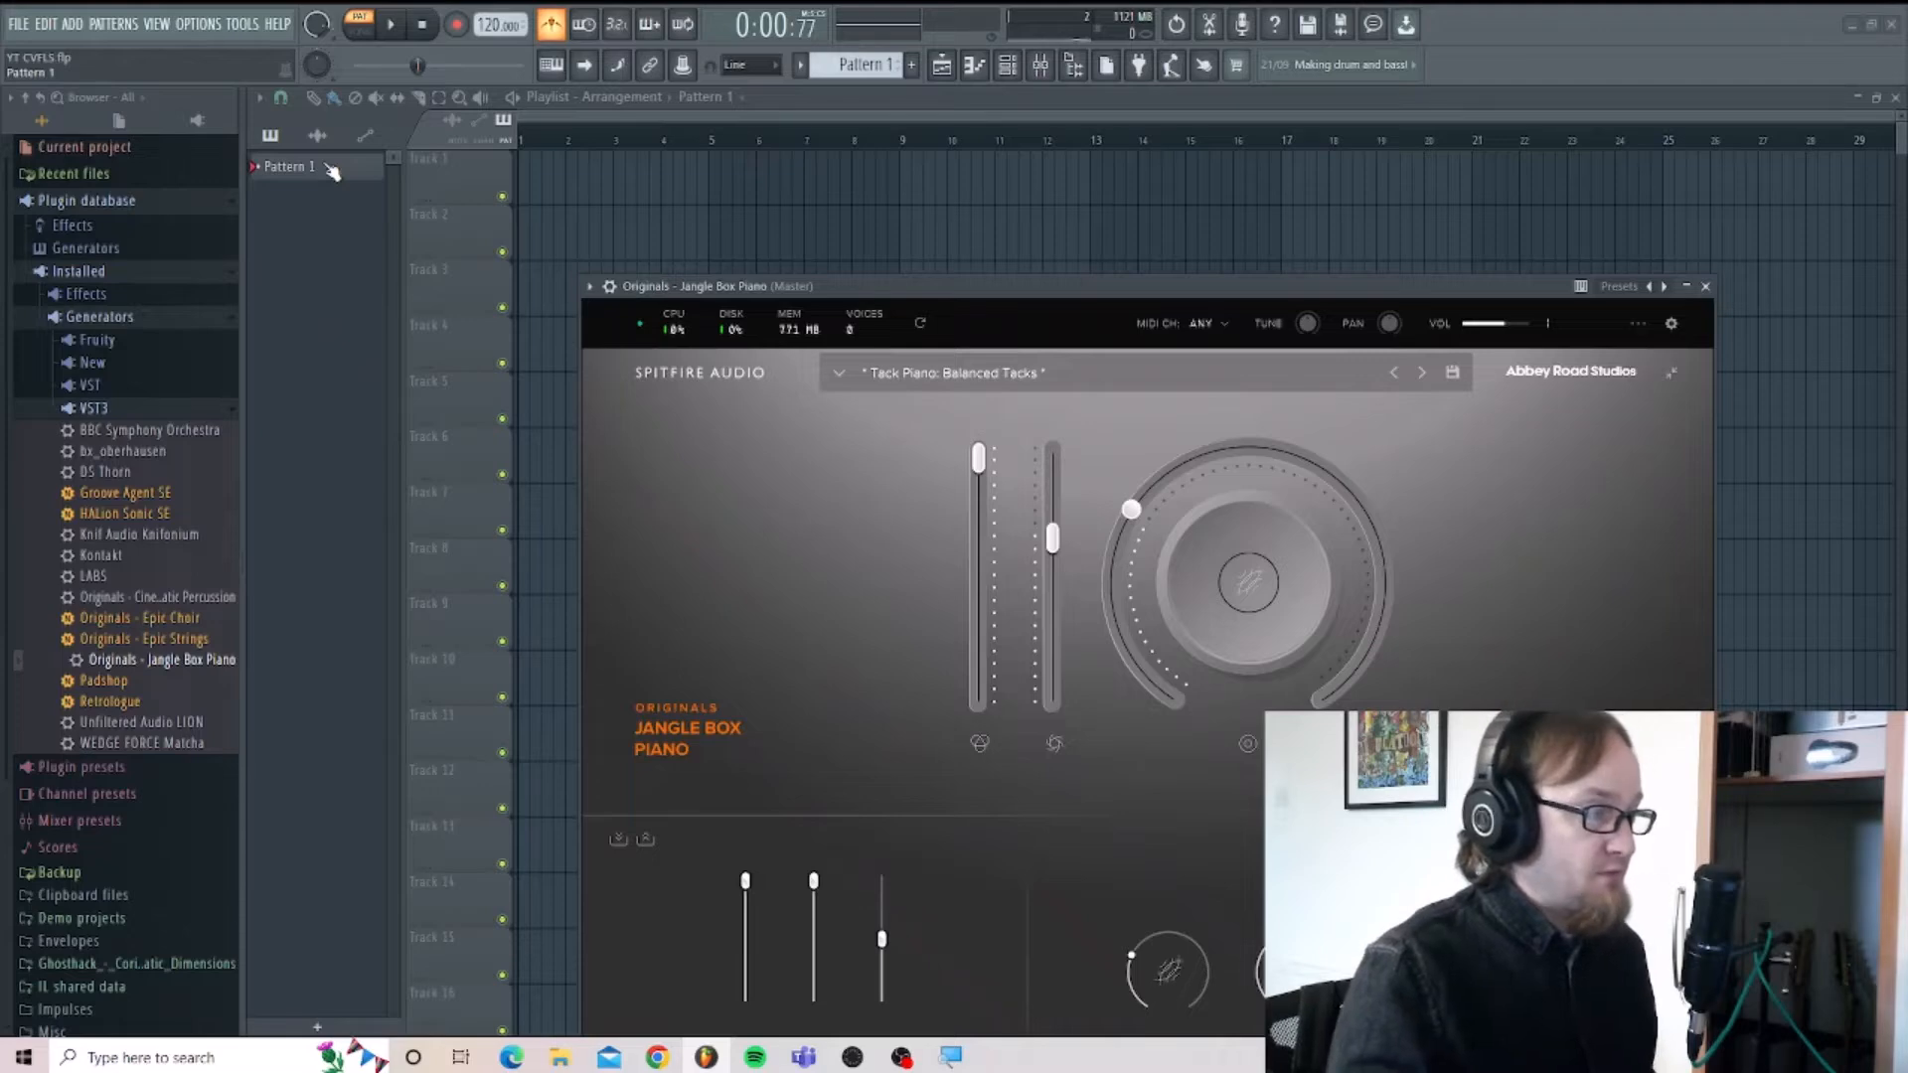
key("space")
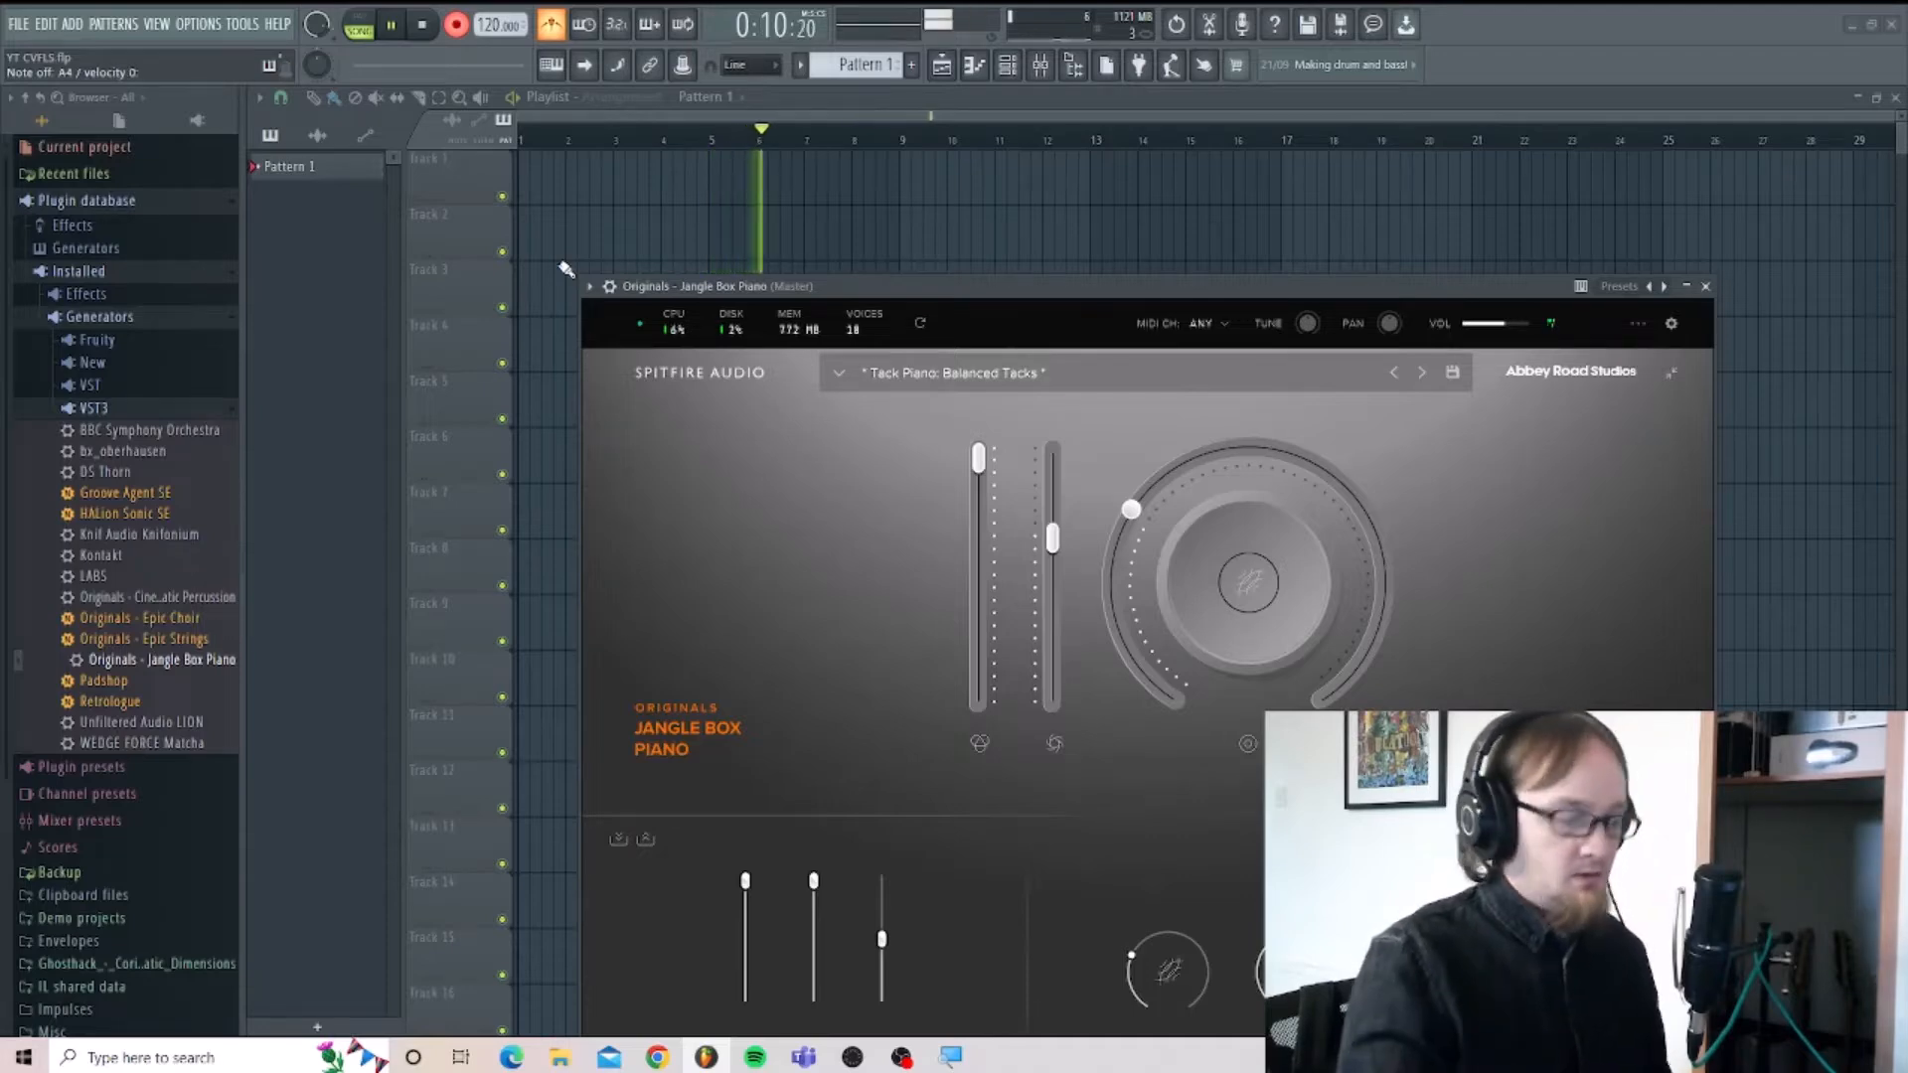
key("space")
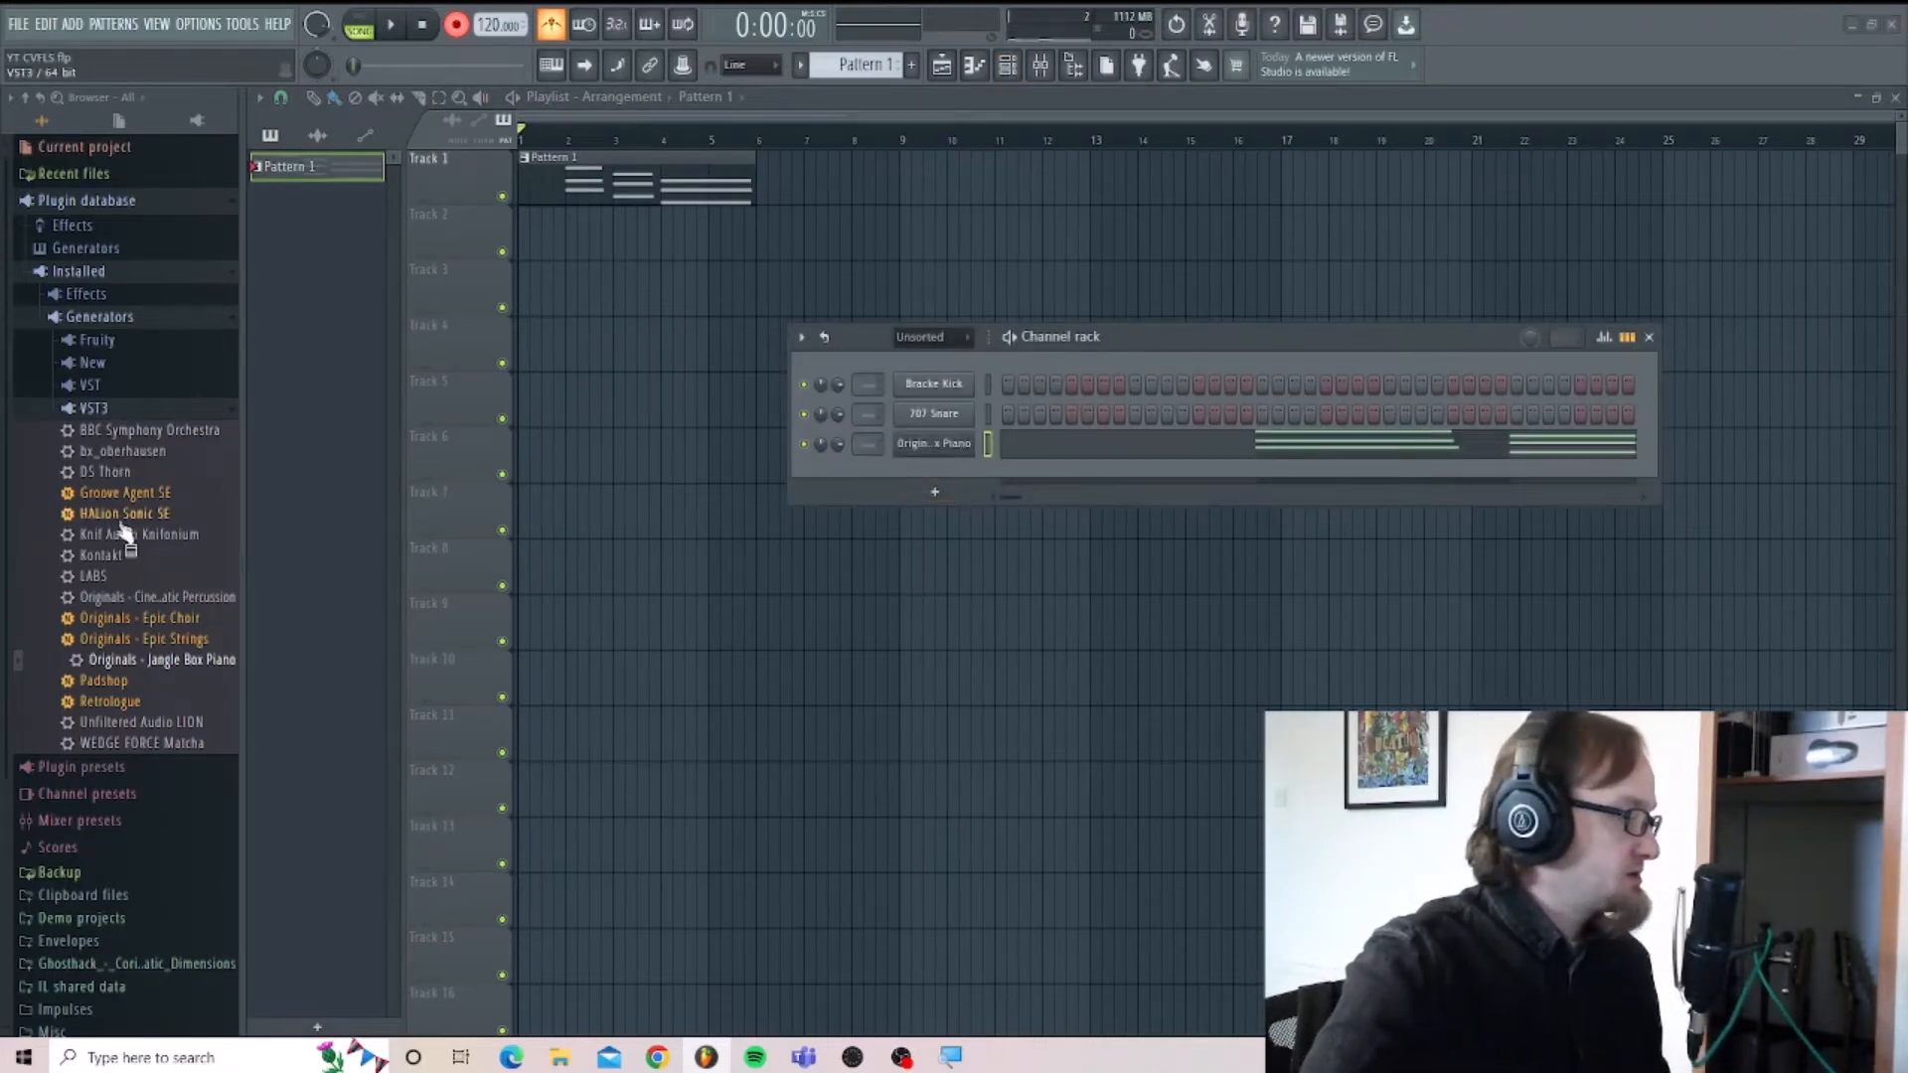
Add LABS as a new channel below the piano, load its Strings: Short preset, and close the plugin window.
left_click_drag(94, 576, 953, 474)
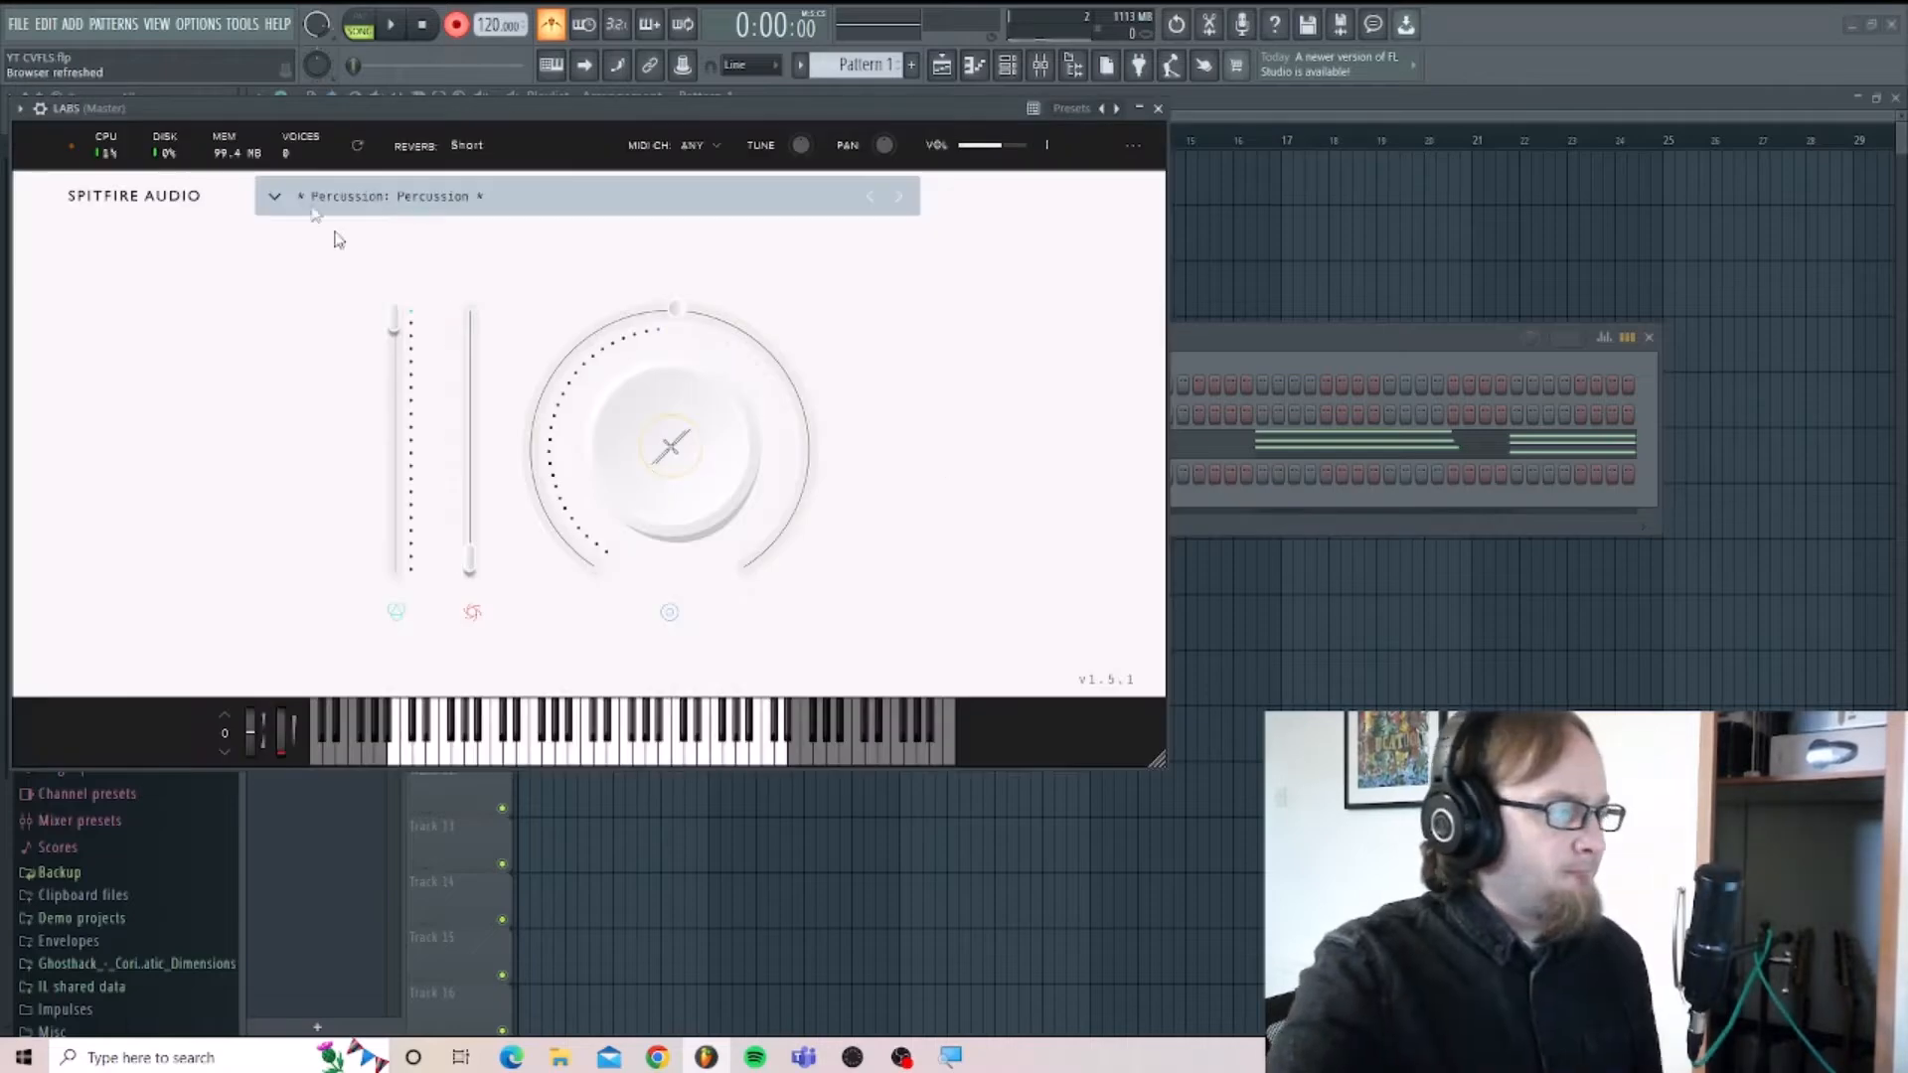
left_click(273, 198)
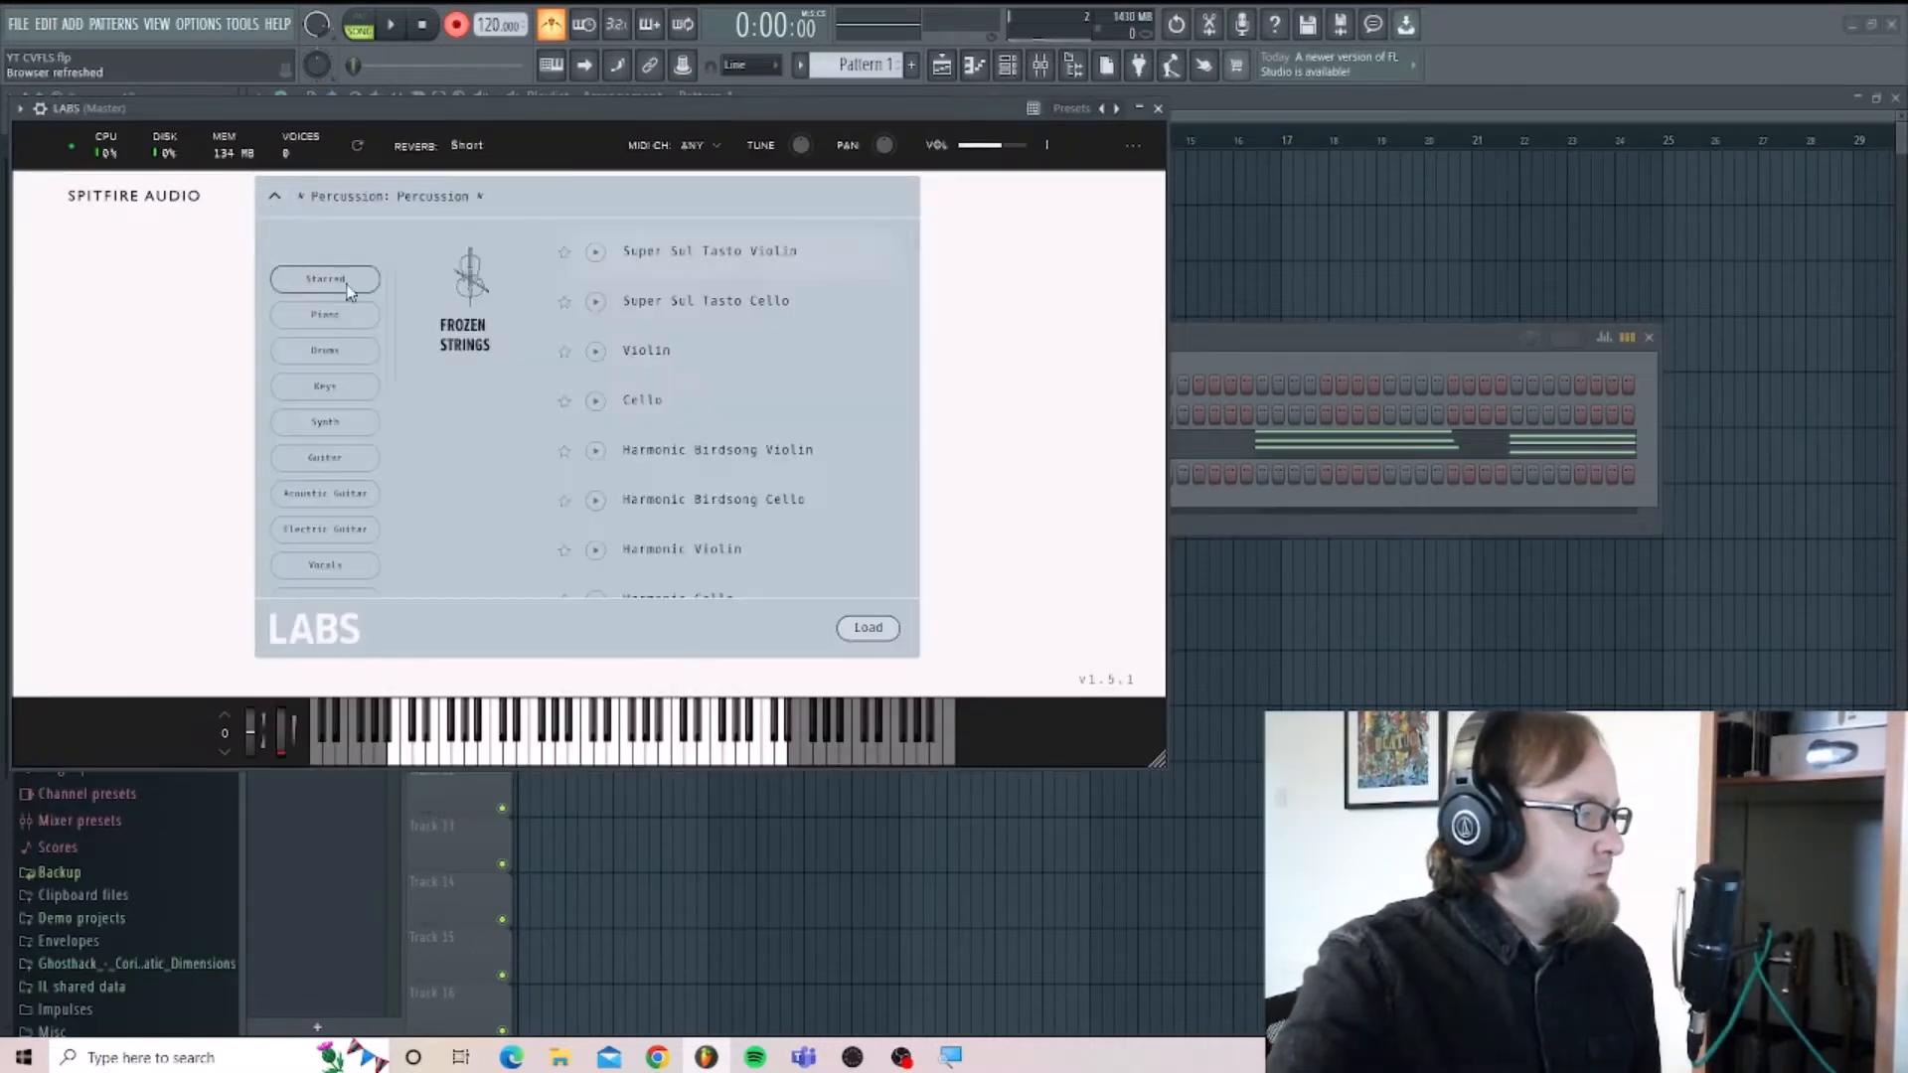
scroll(606, 372, "down", 5)
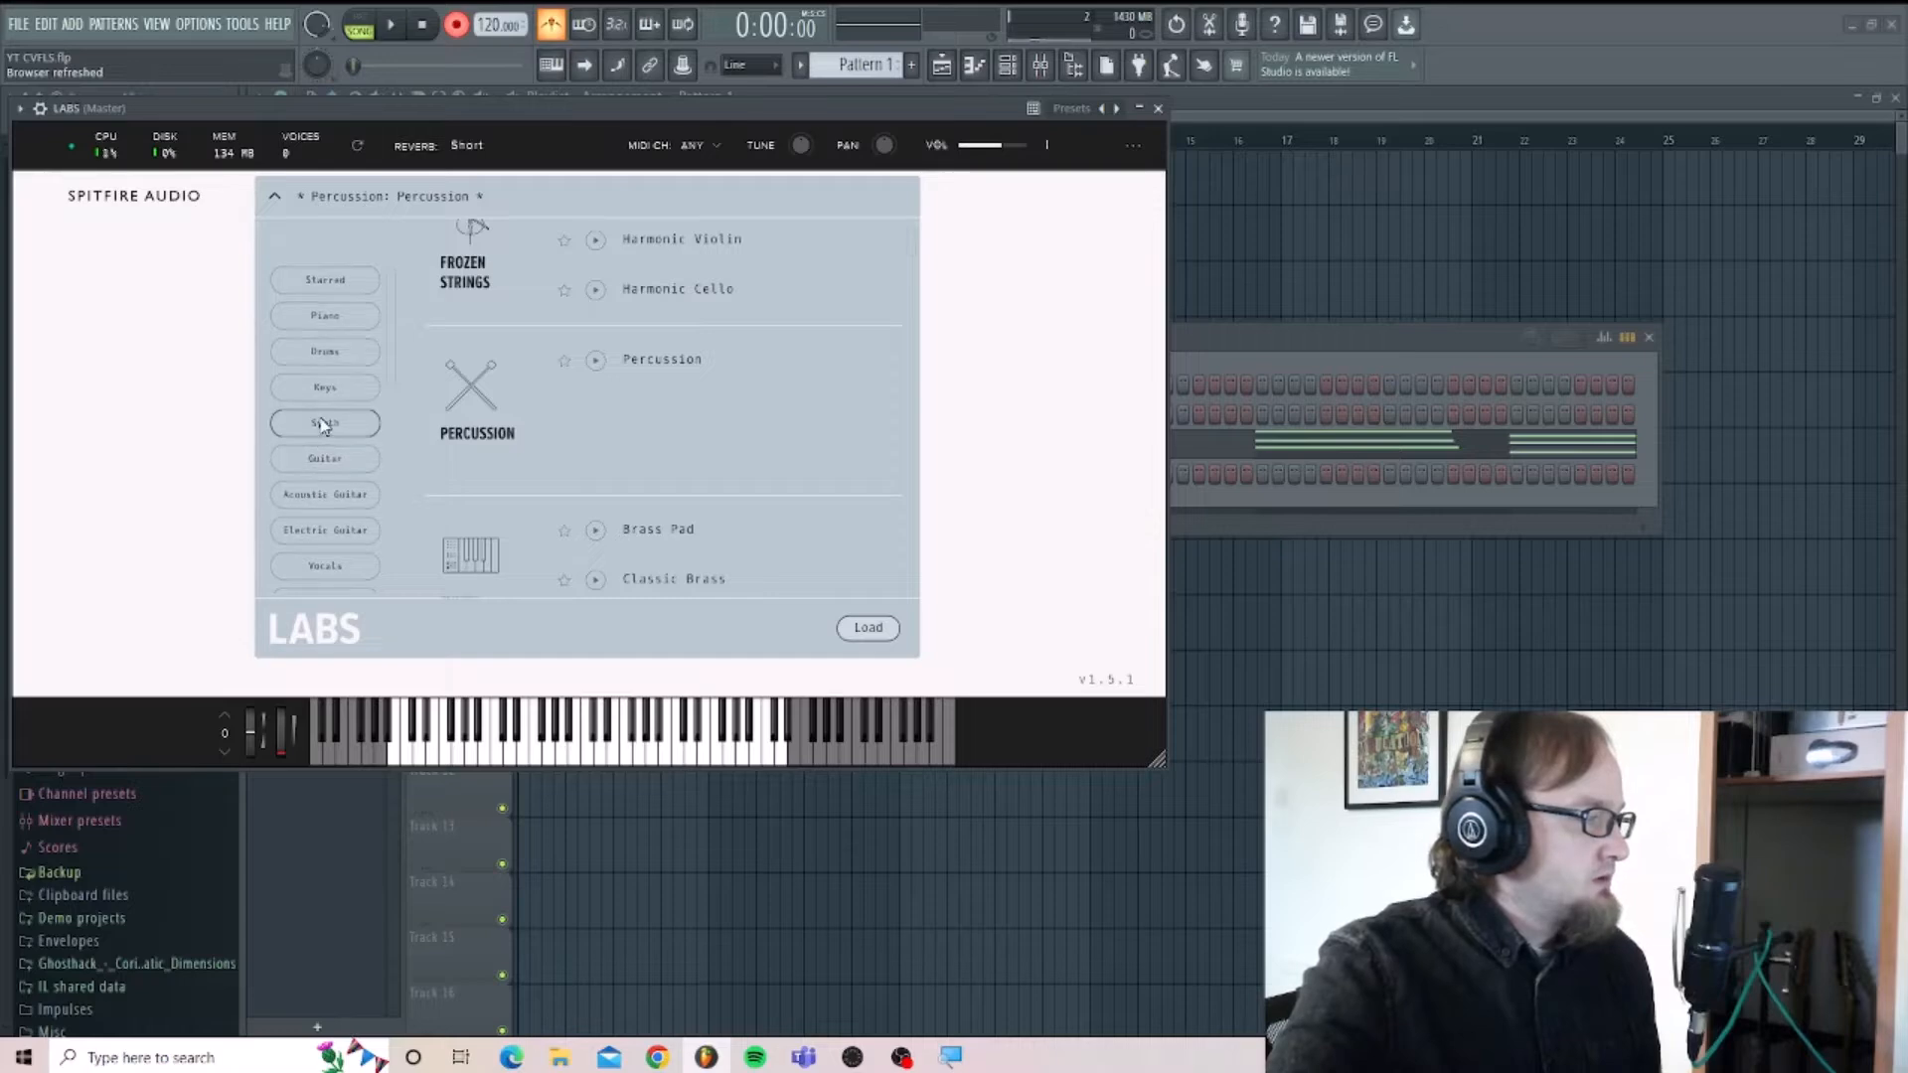
scroll(322, 429, "down", 5)
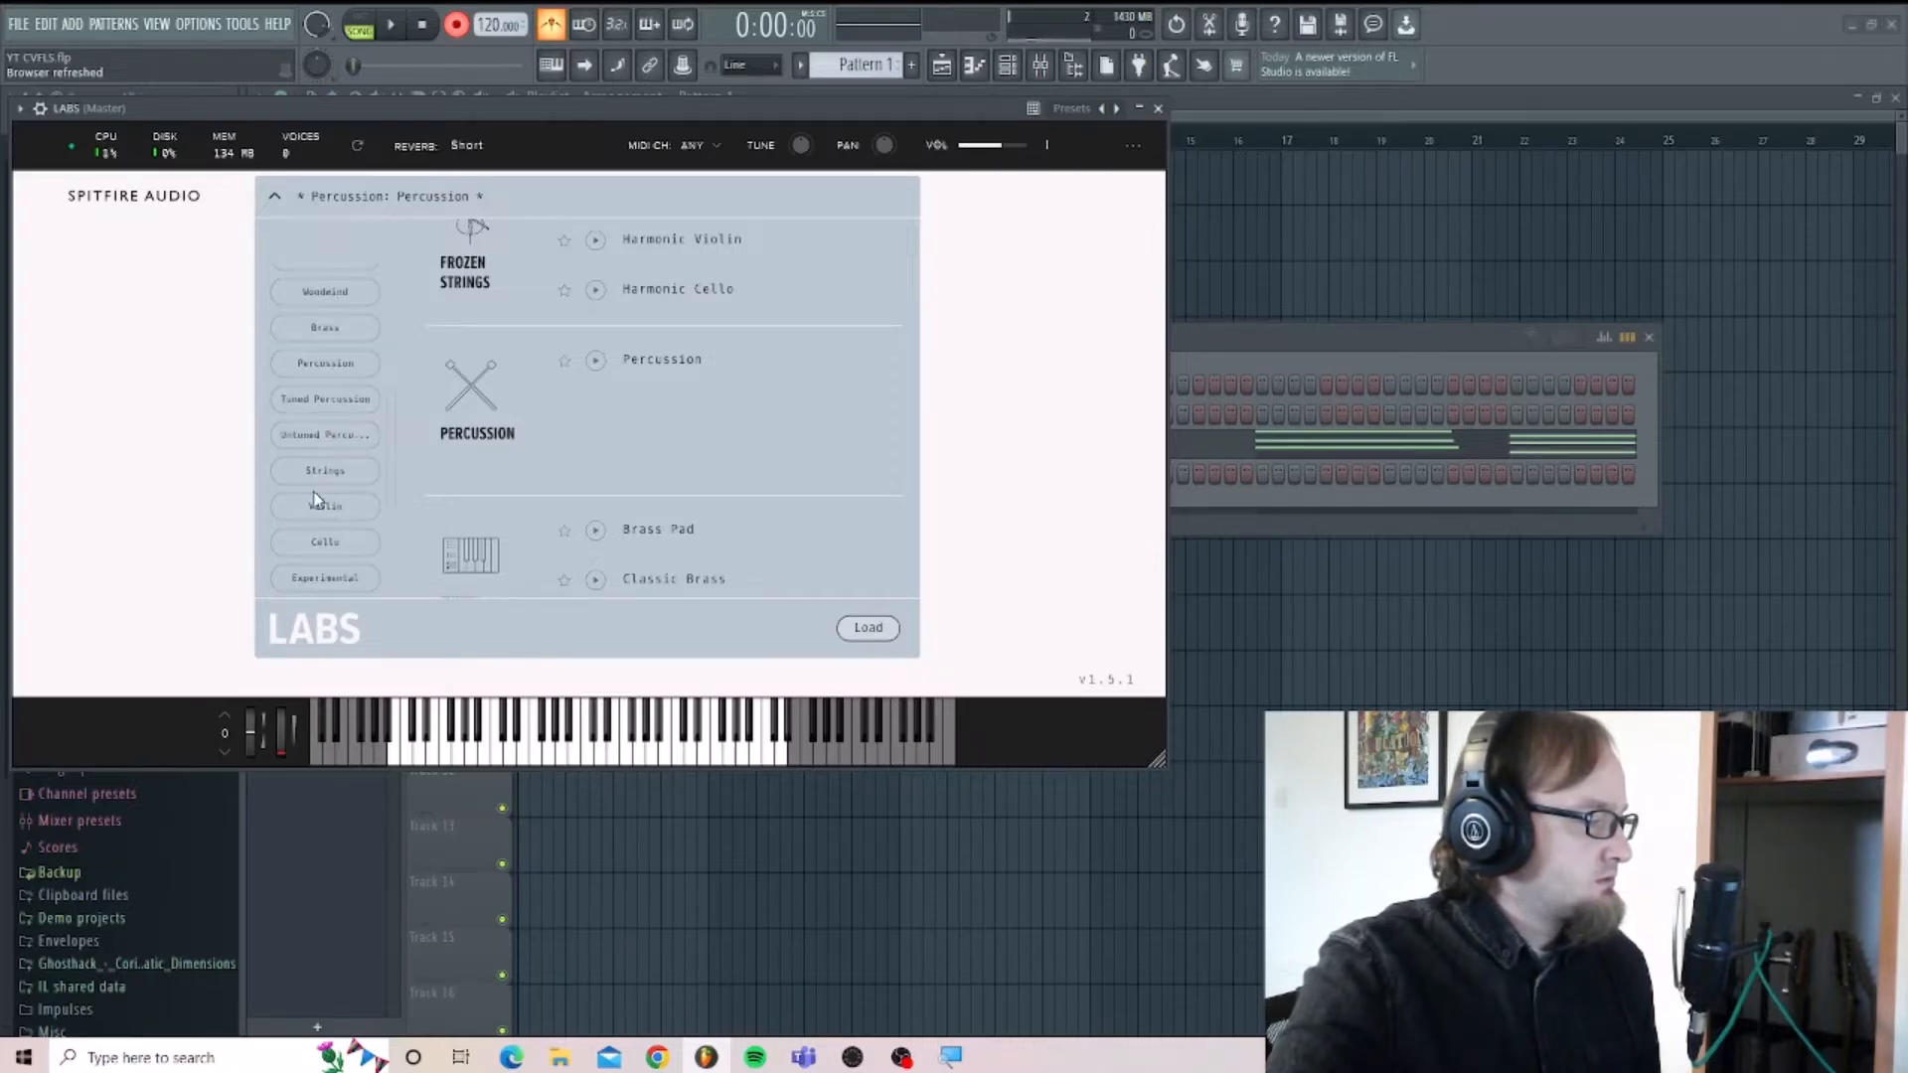
left_click(323, 471)
scroll(647, 362, "down", 5)
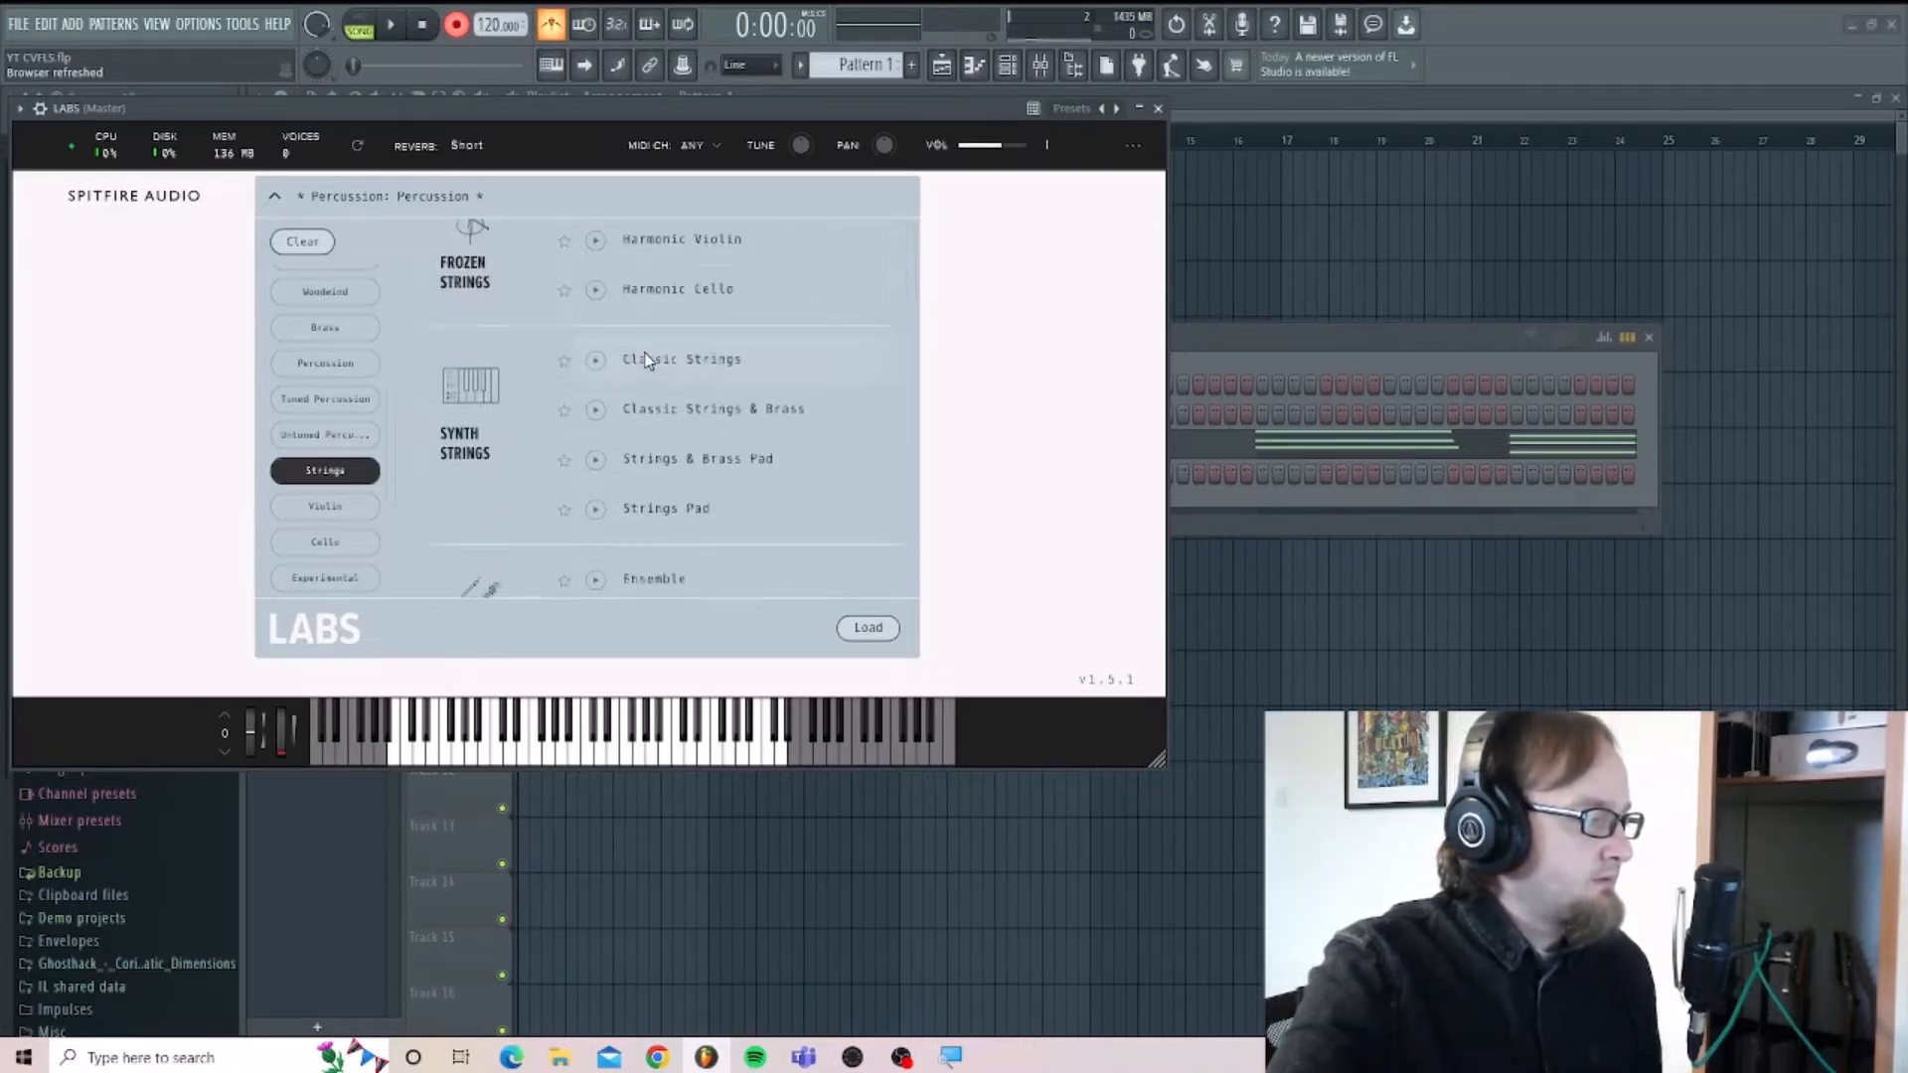
scroll(647, 362, "down", 2)
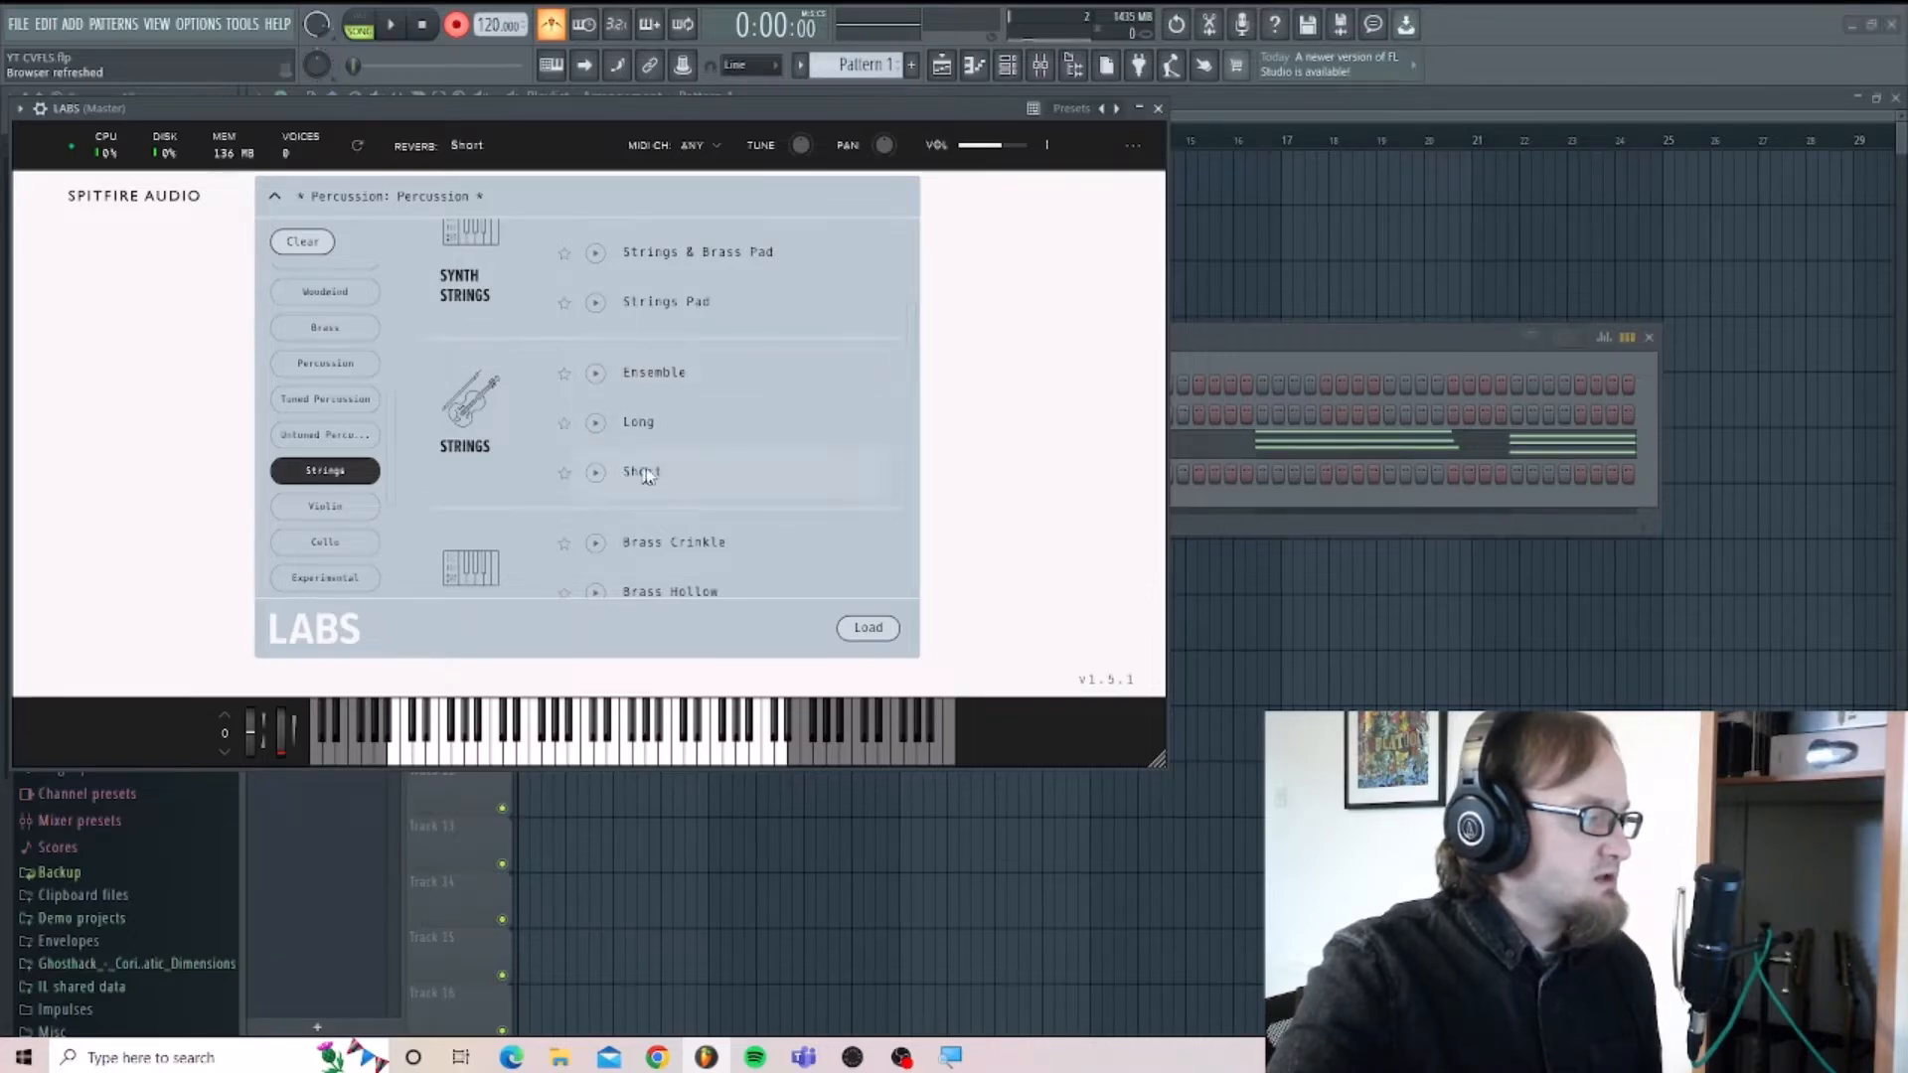
left_click(881, 633)
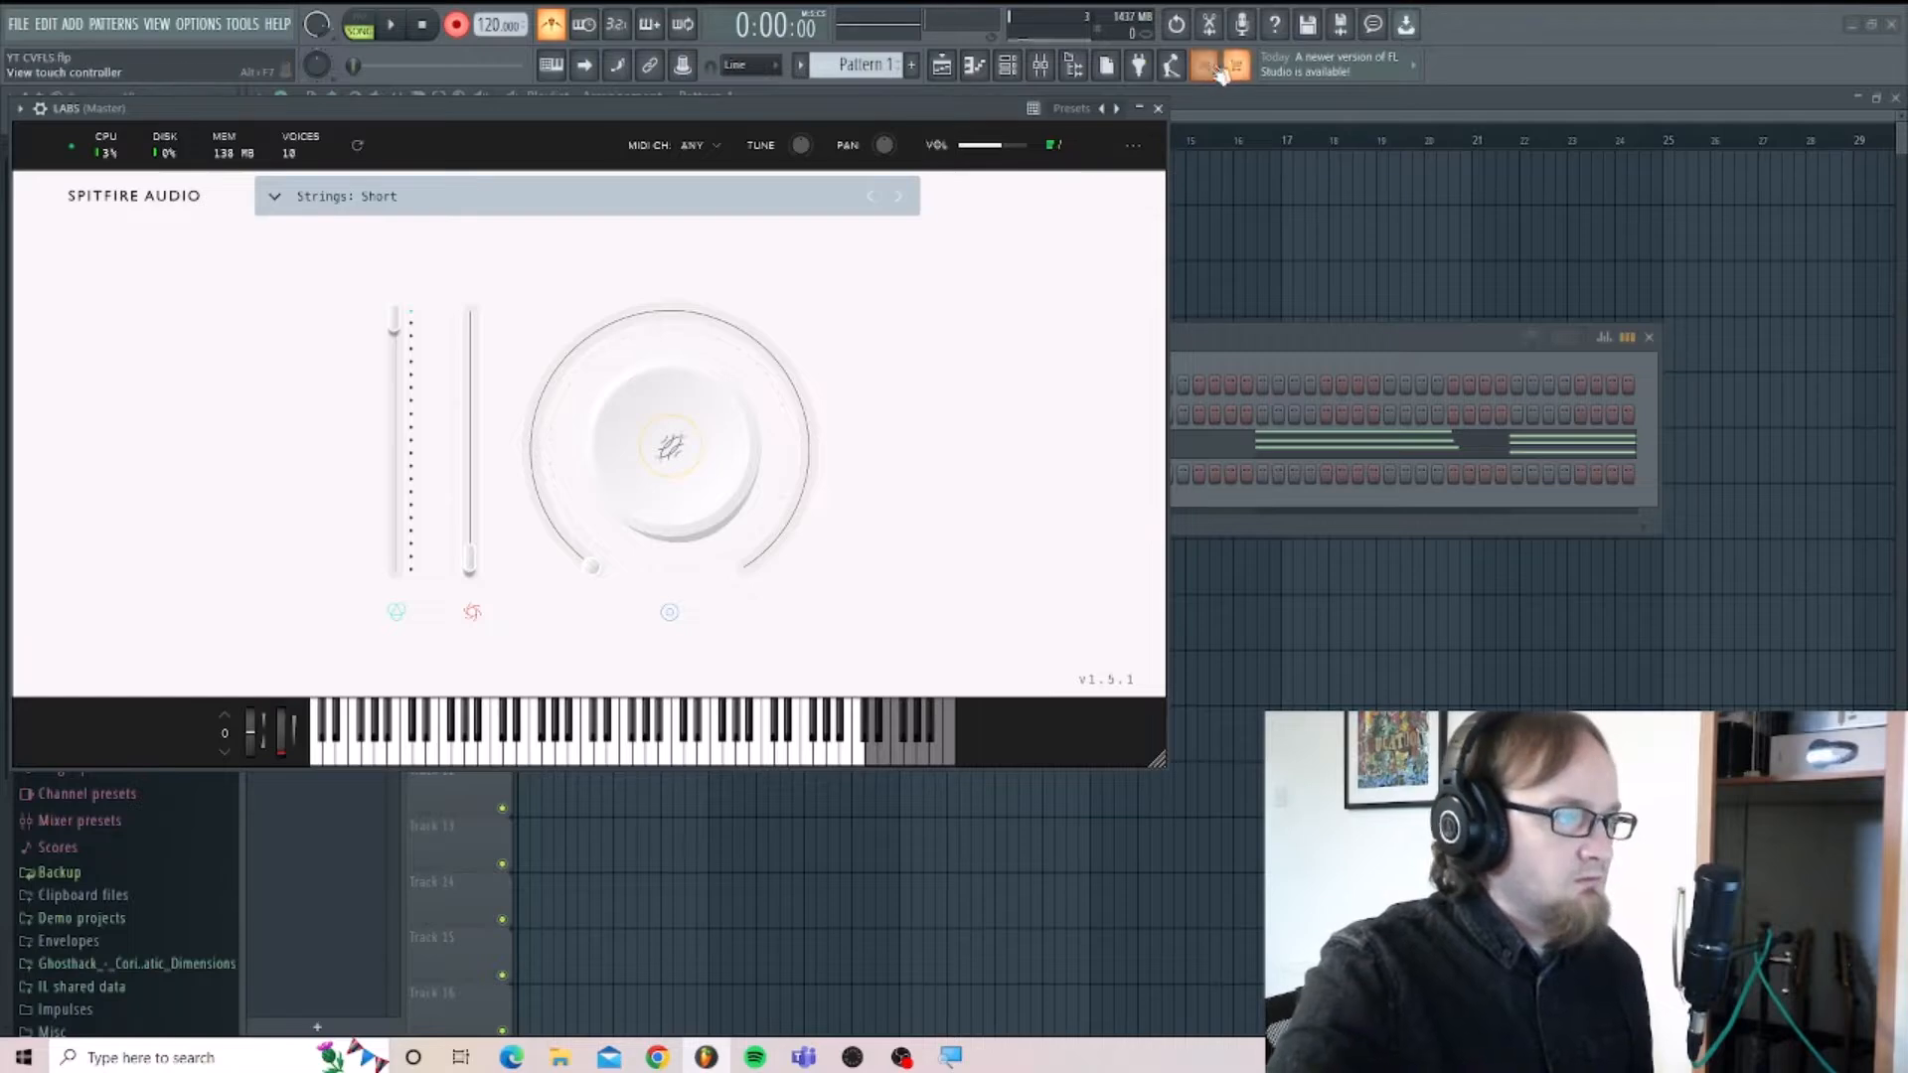
left_click(1158, 109)
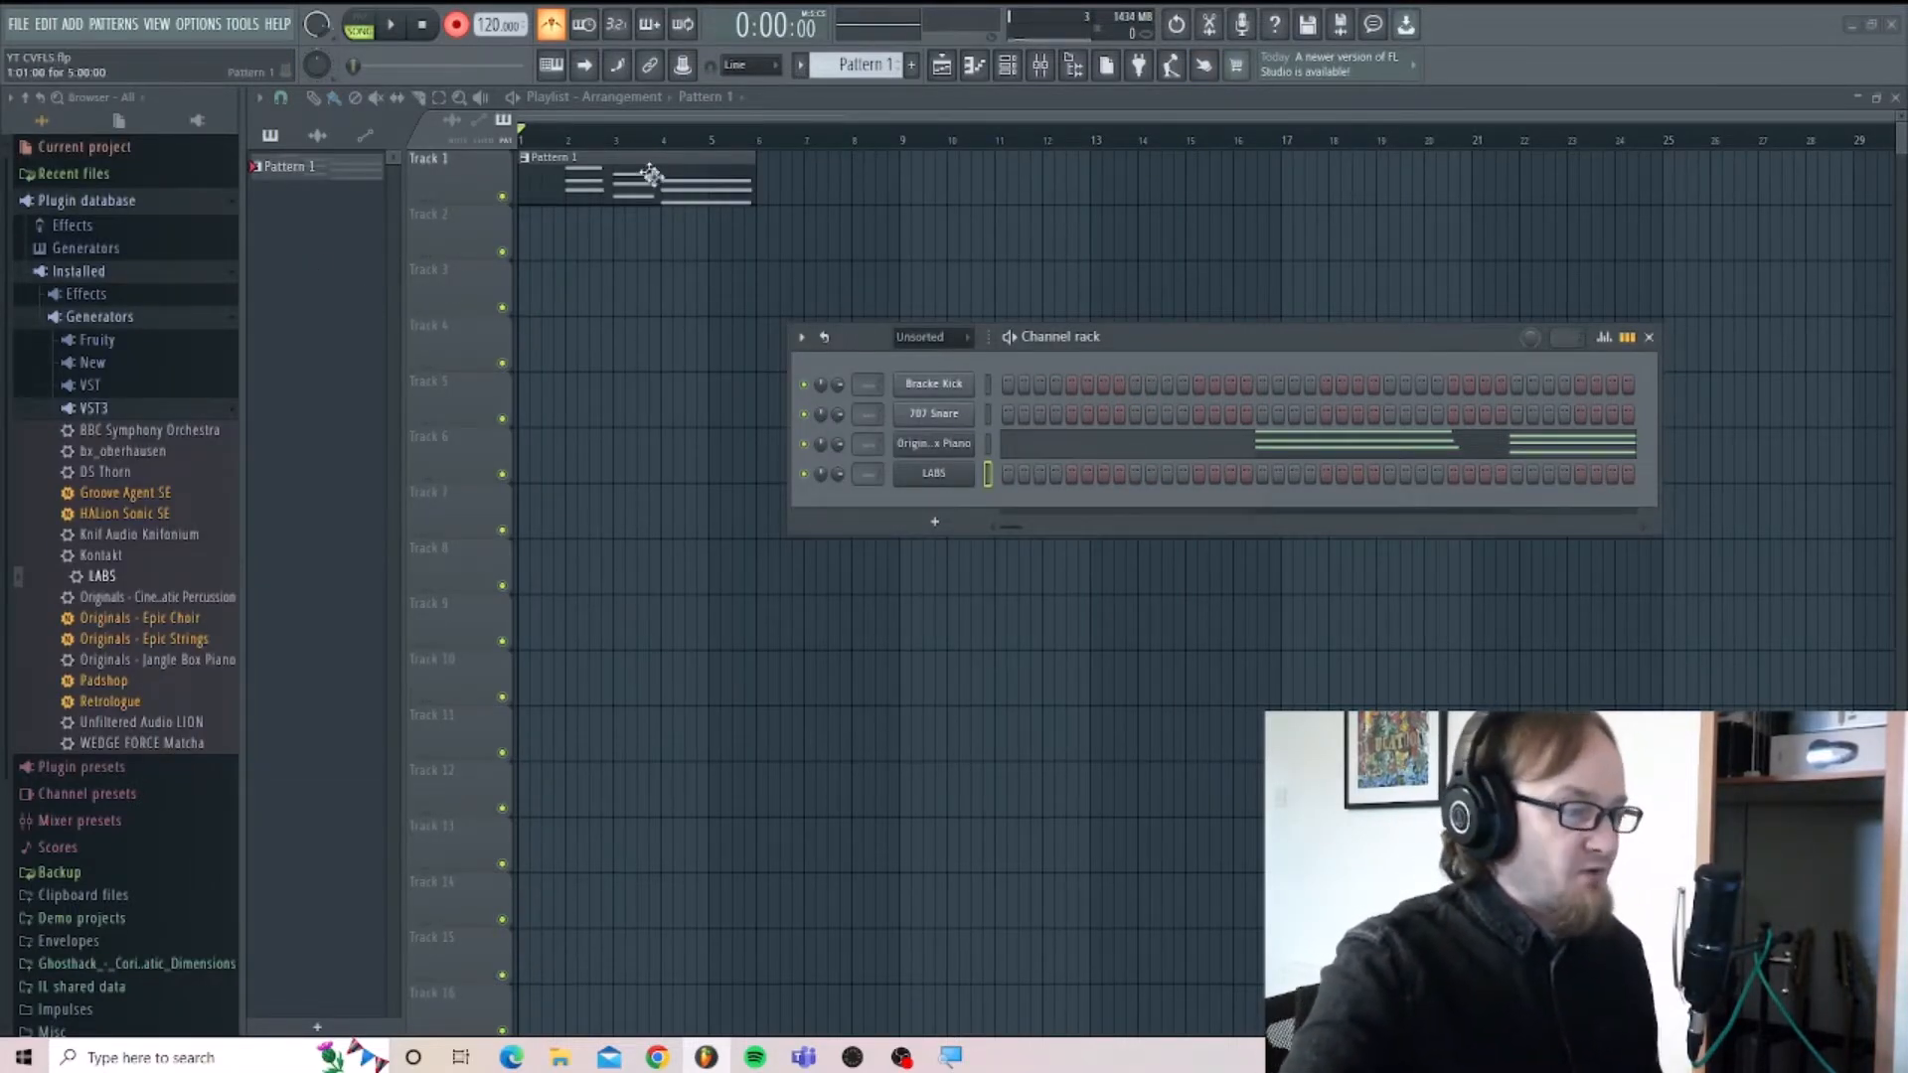
Create a new pattern, Pattern 2, keeping its default name.
left_click(303, 172)
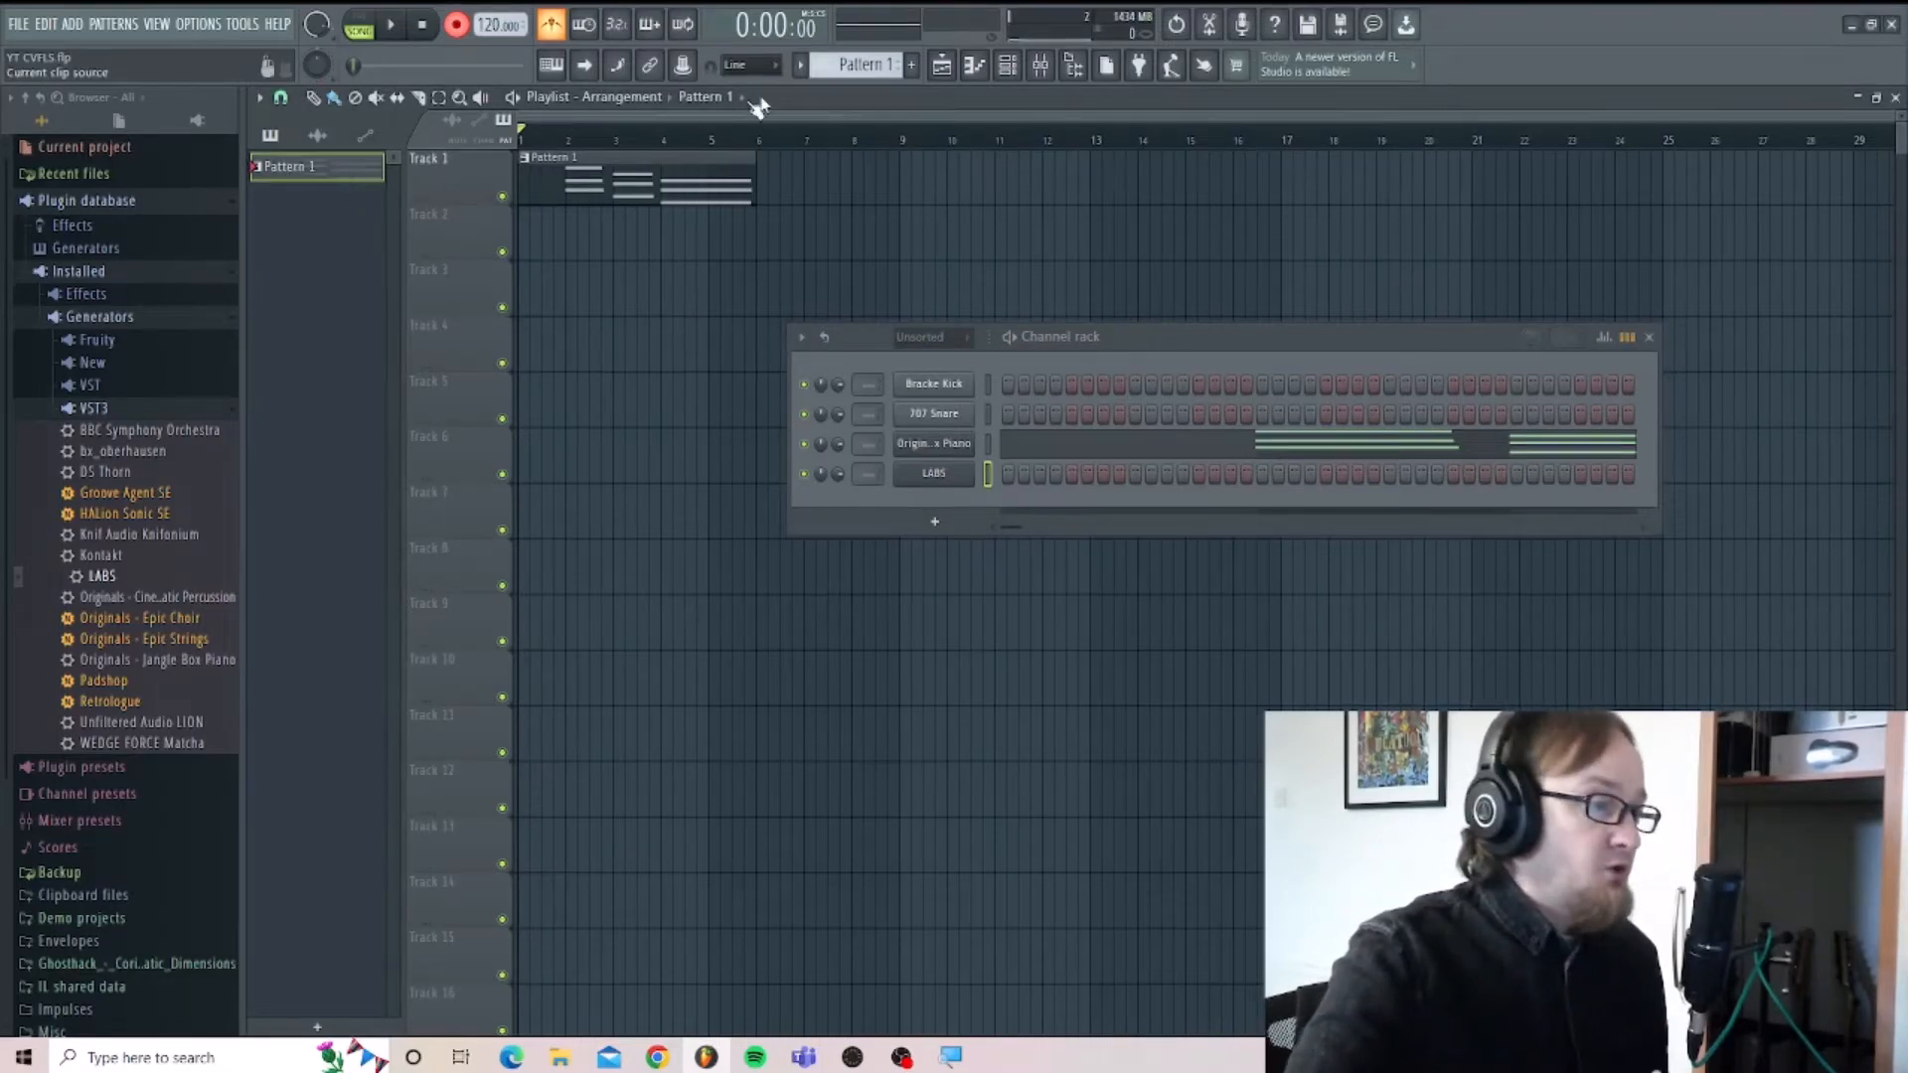
left_click(913, 65)
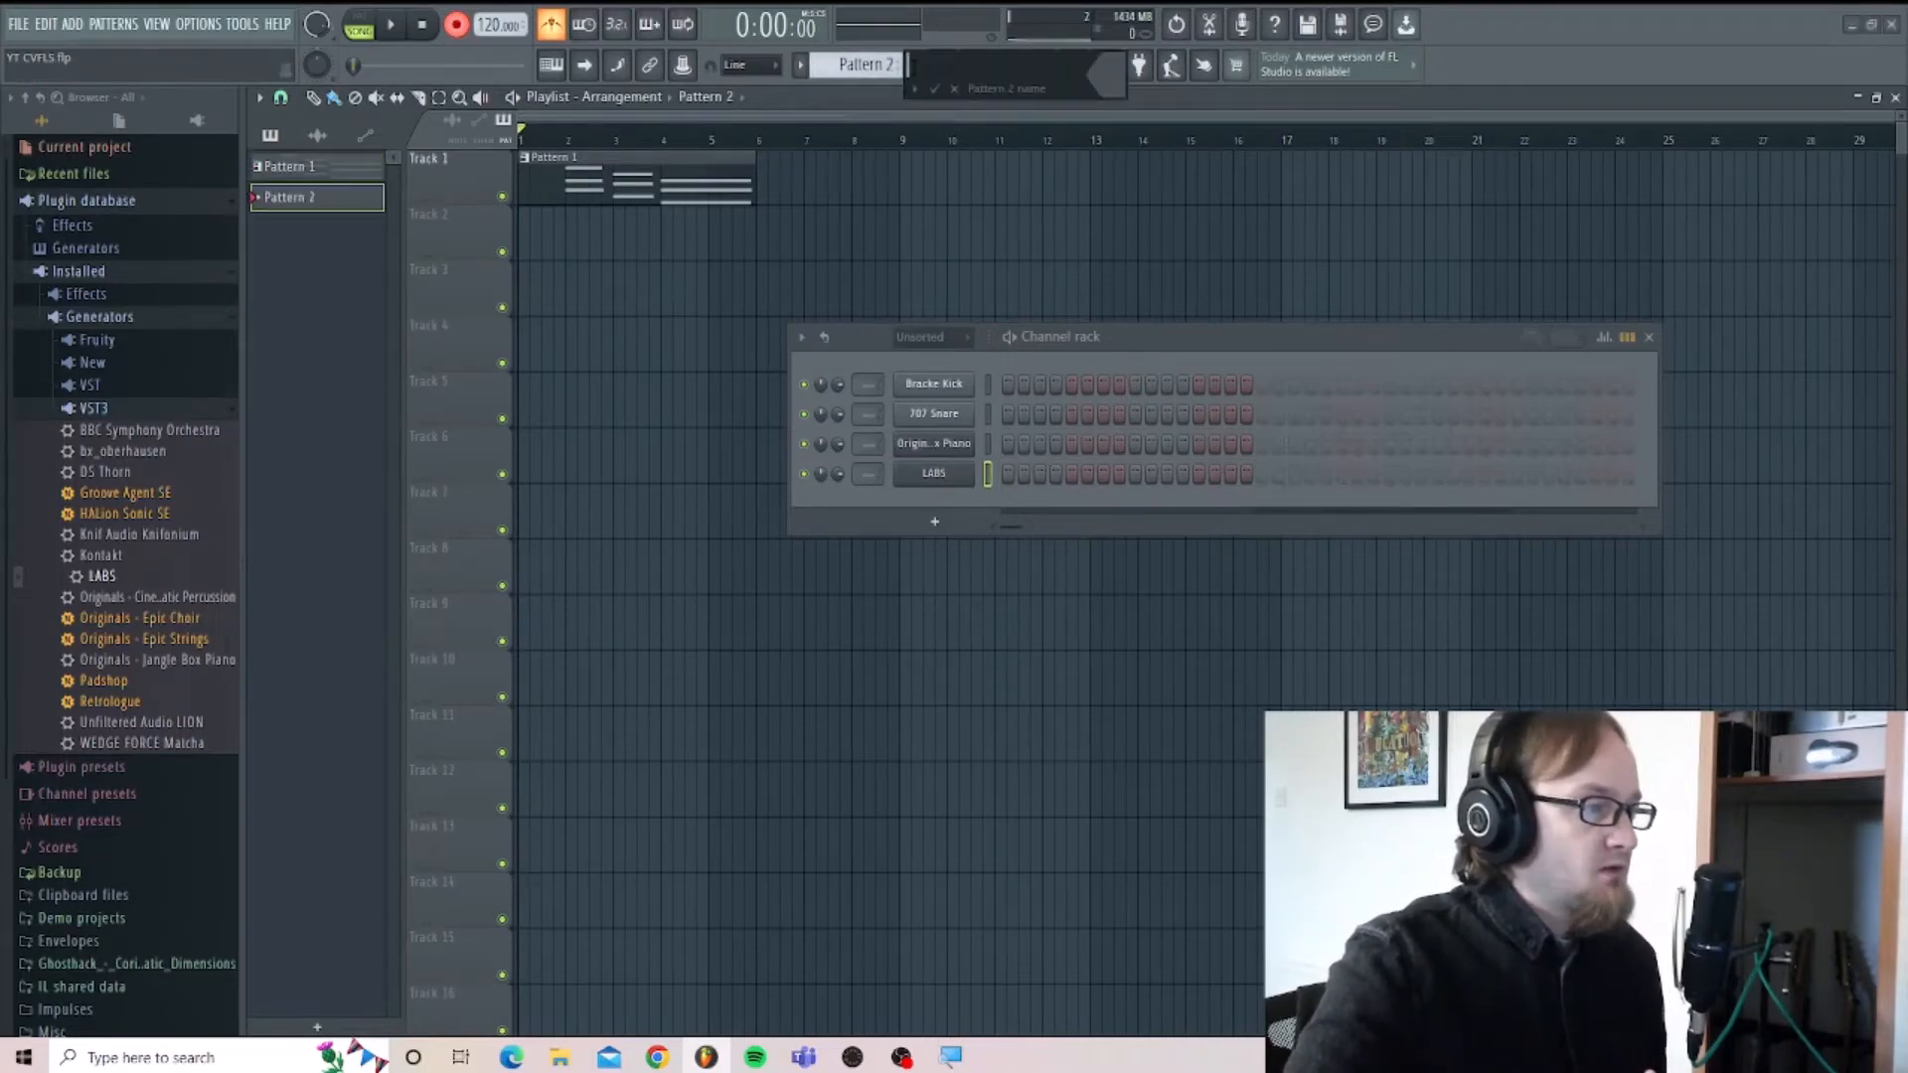
left_click(934, 89)
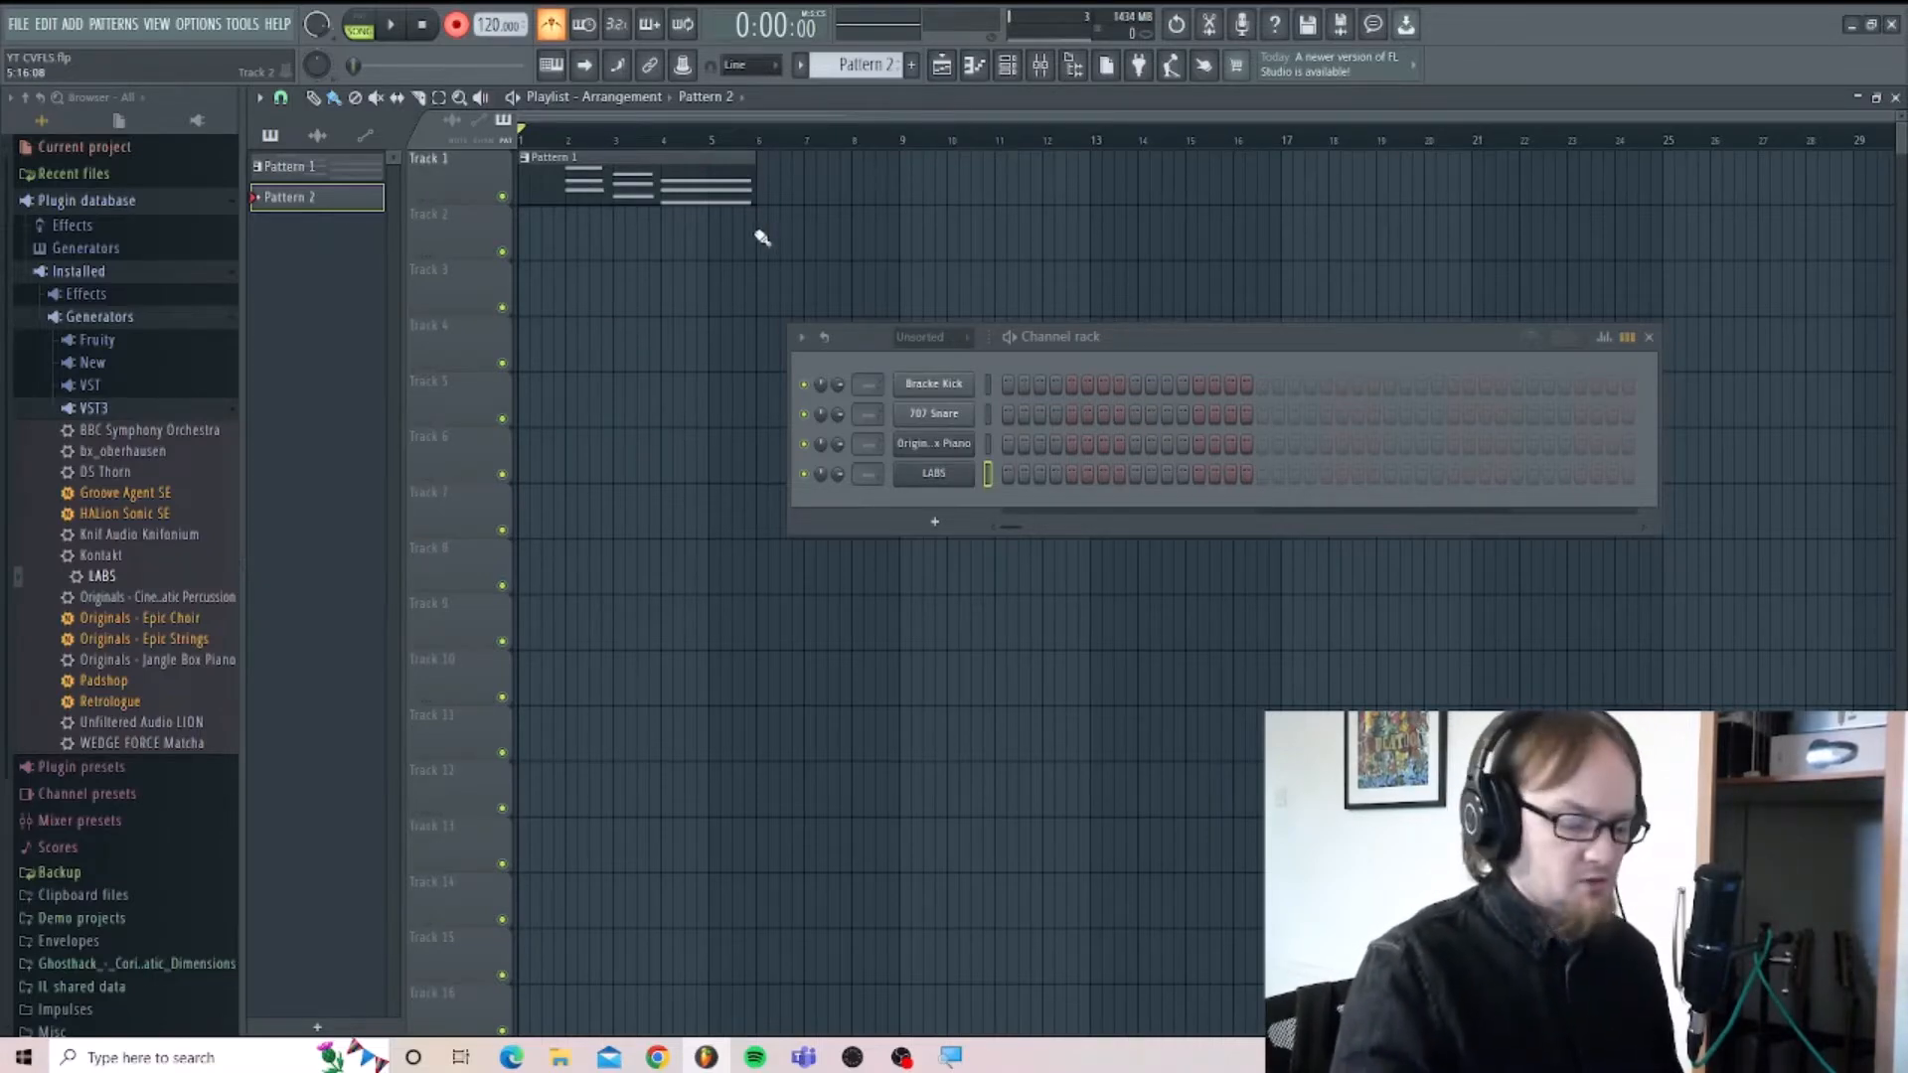
Record a LABS strings part into Pattern 2 over the piano chords, retaking it once, and place the clip on Track 2 at bar 2.
key("space")
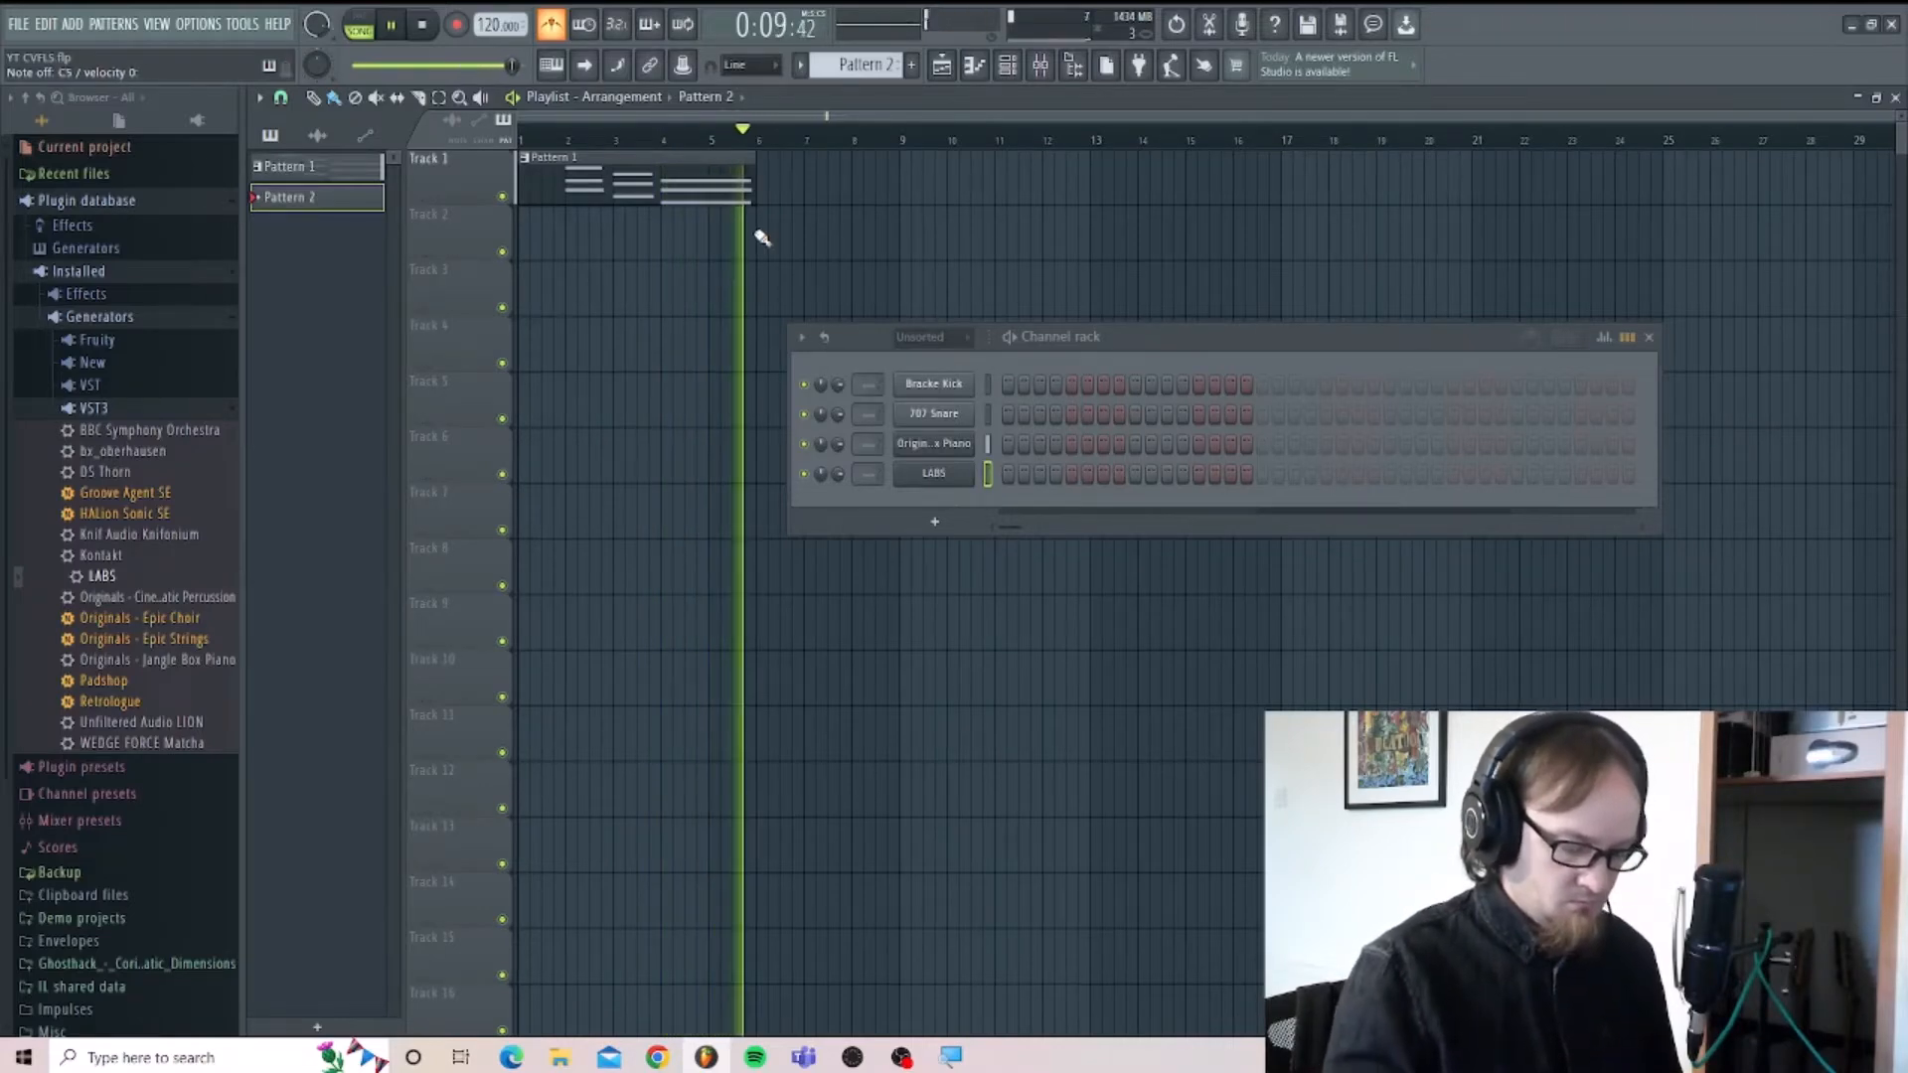
key("space")
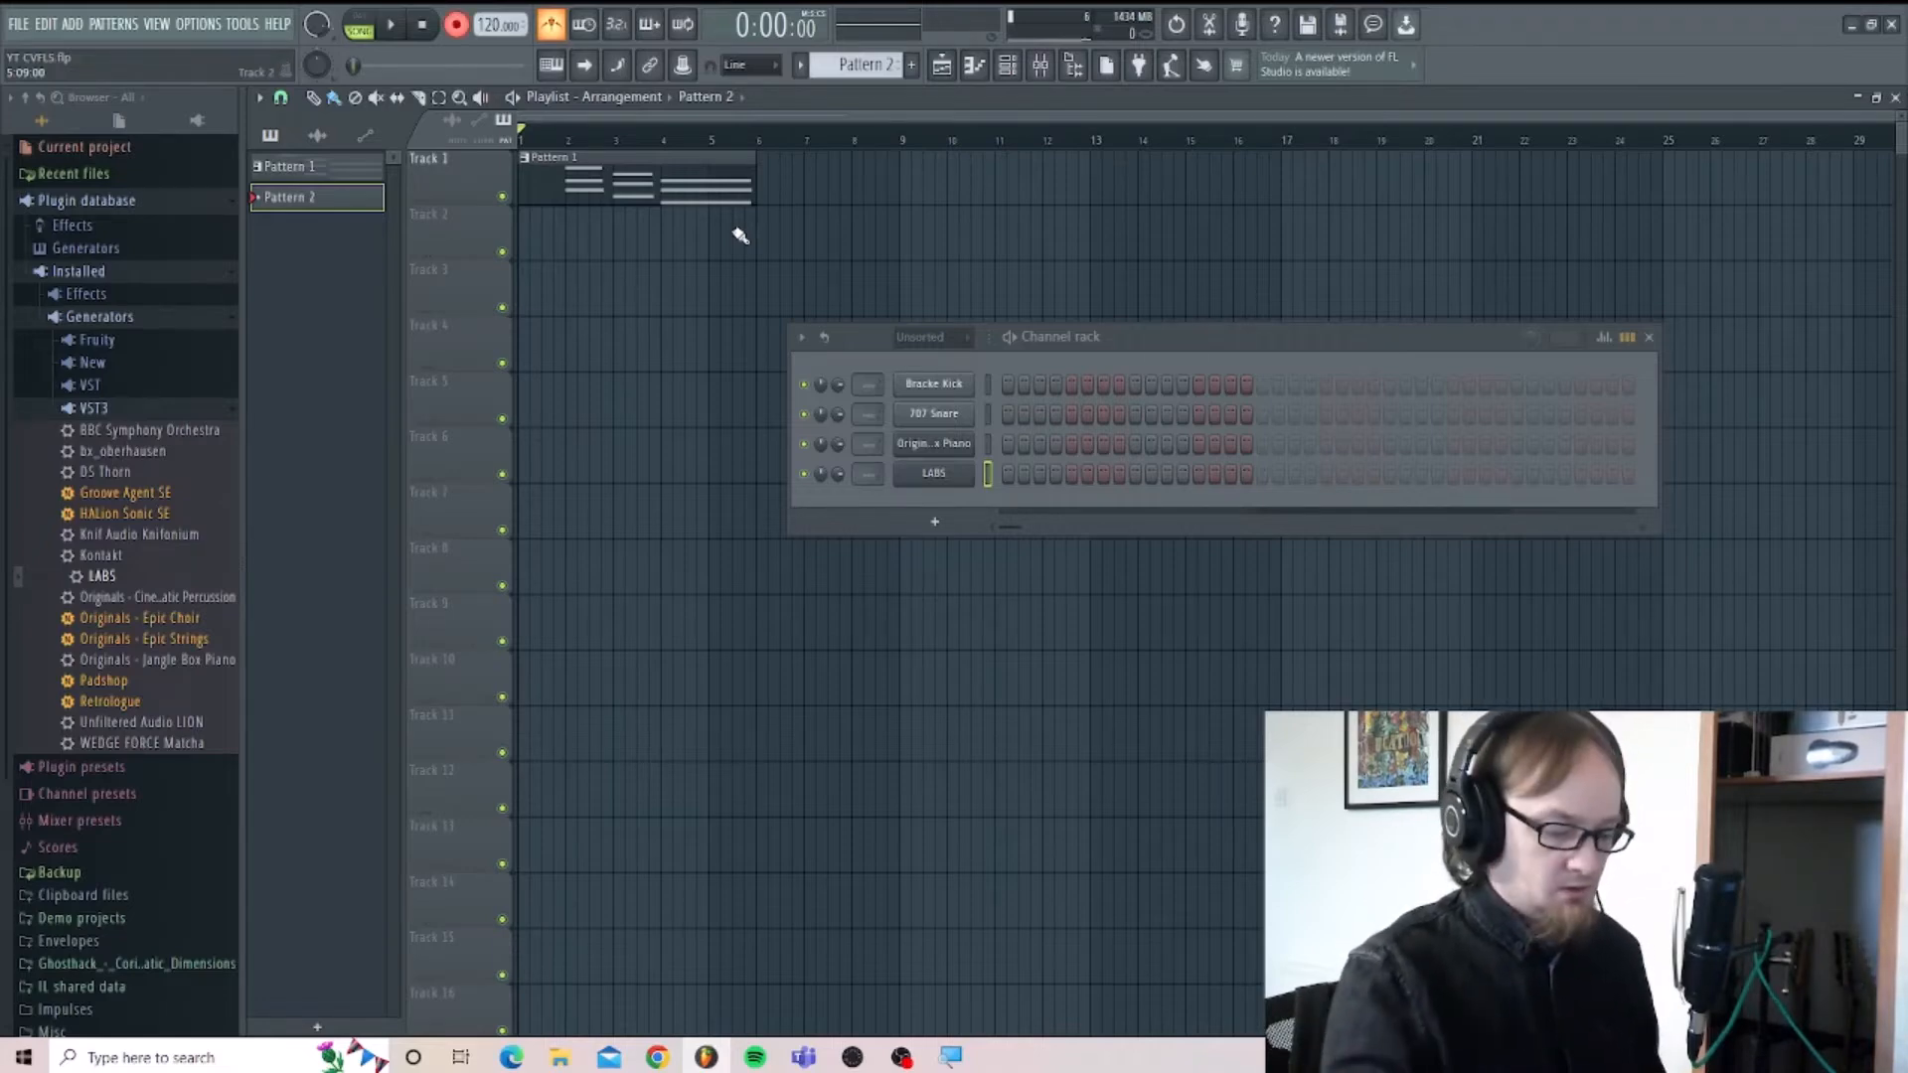
key("space")
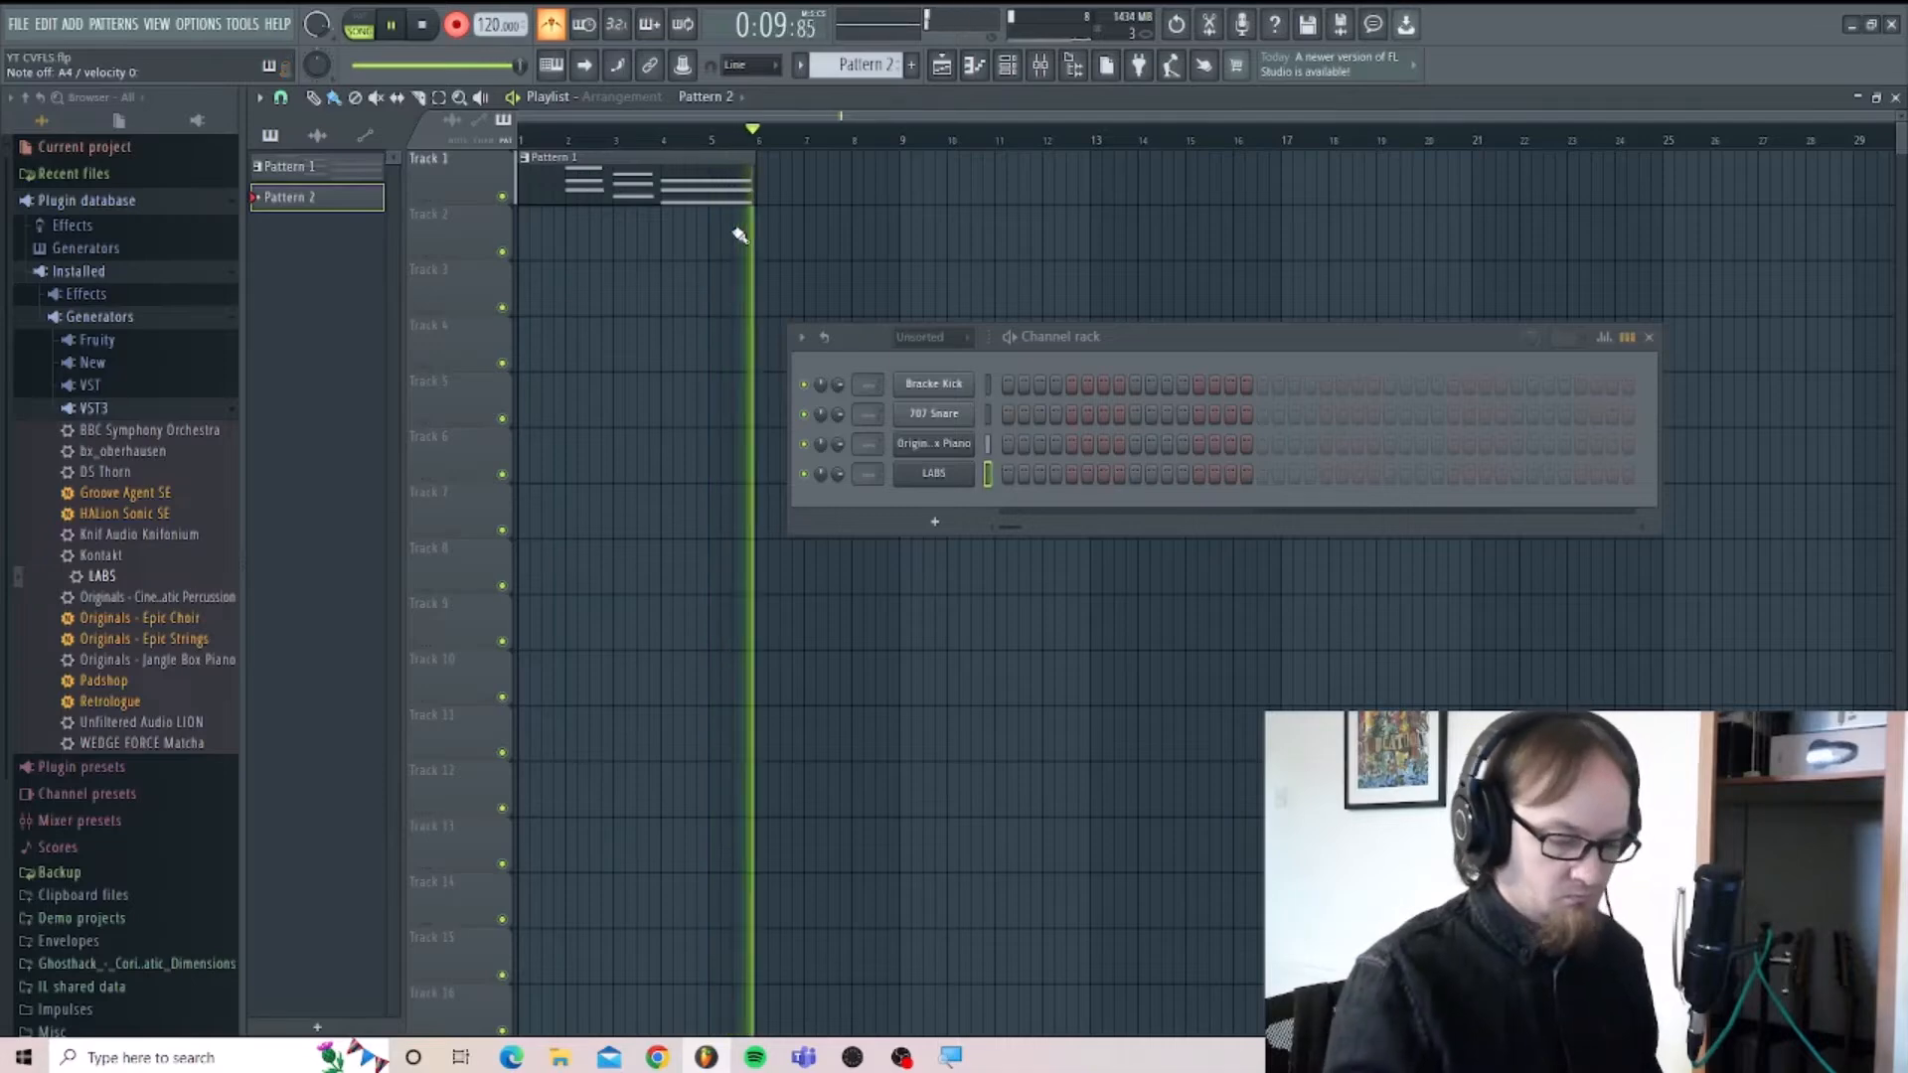
key("space")
left_click(740, 234)
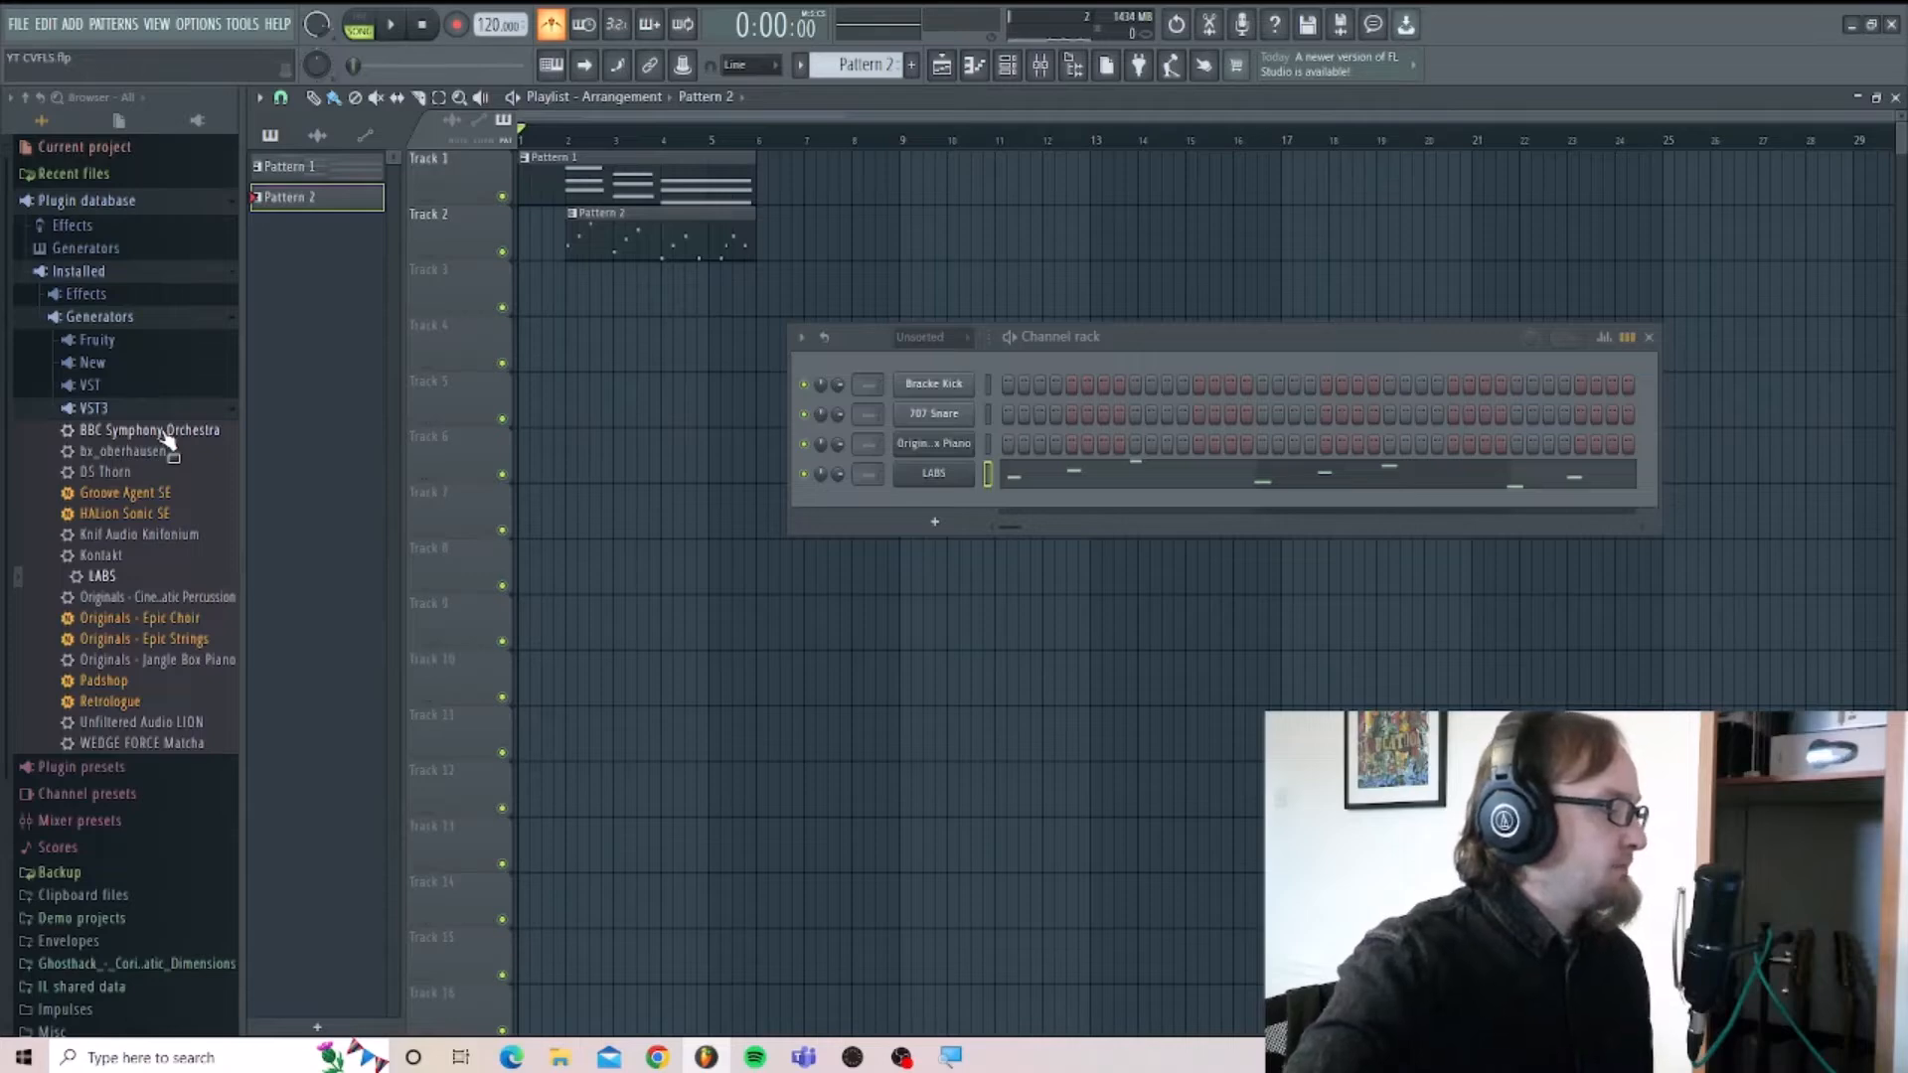
Add BBC Symphony Orchestra as a channel below LABS, choose Tenor Trombones a3 with the Staccatissimo articulation, and close the plugin window.
left_click_drag(167, 441, 923, 496)
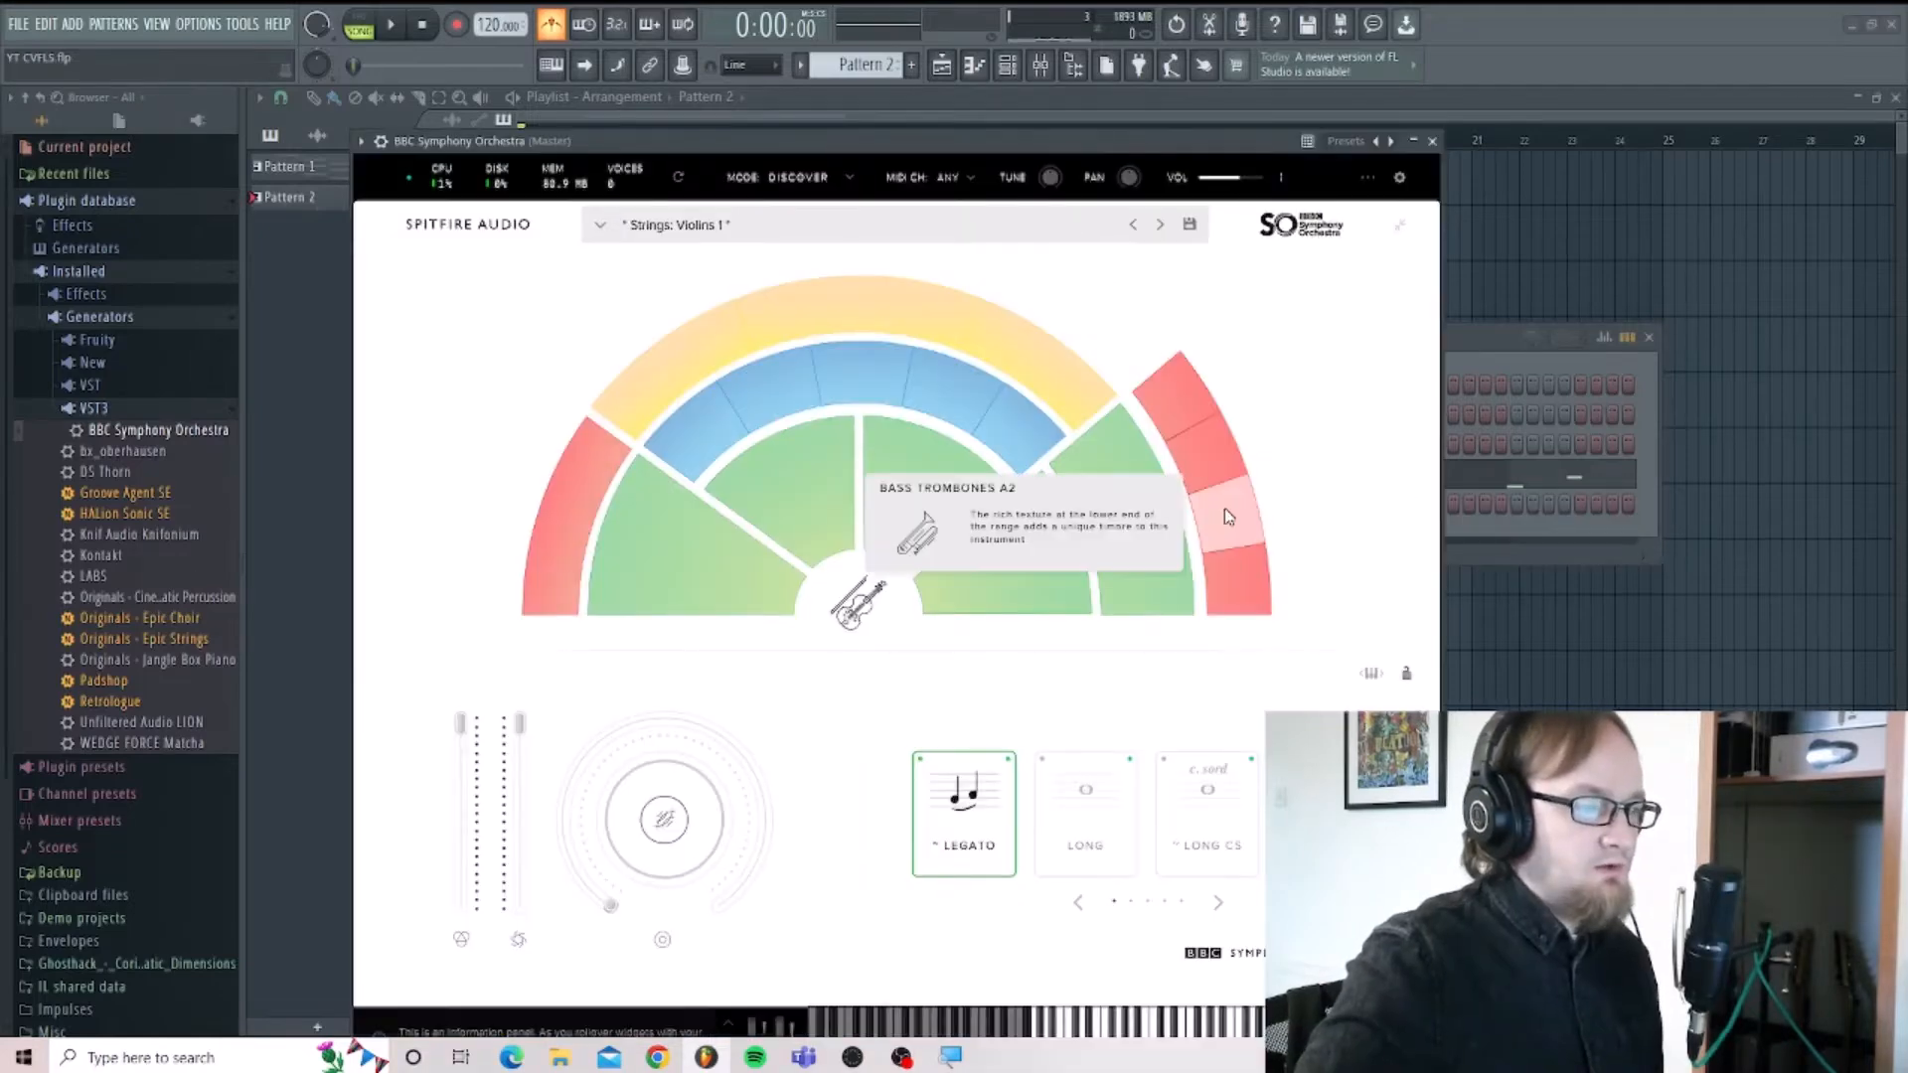
left_click(1221, 450)
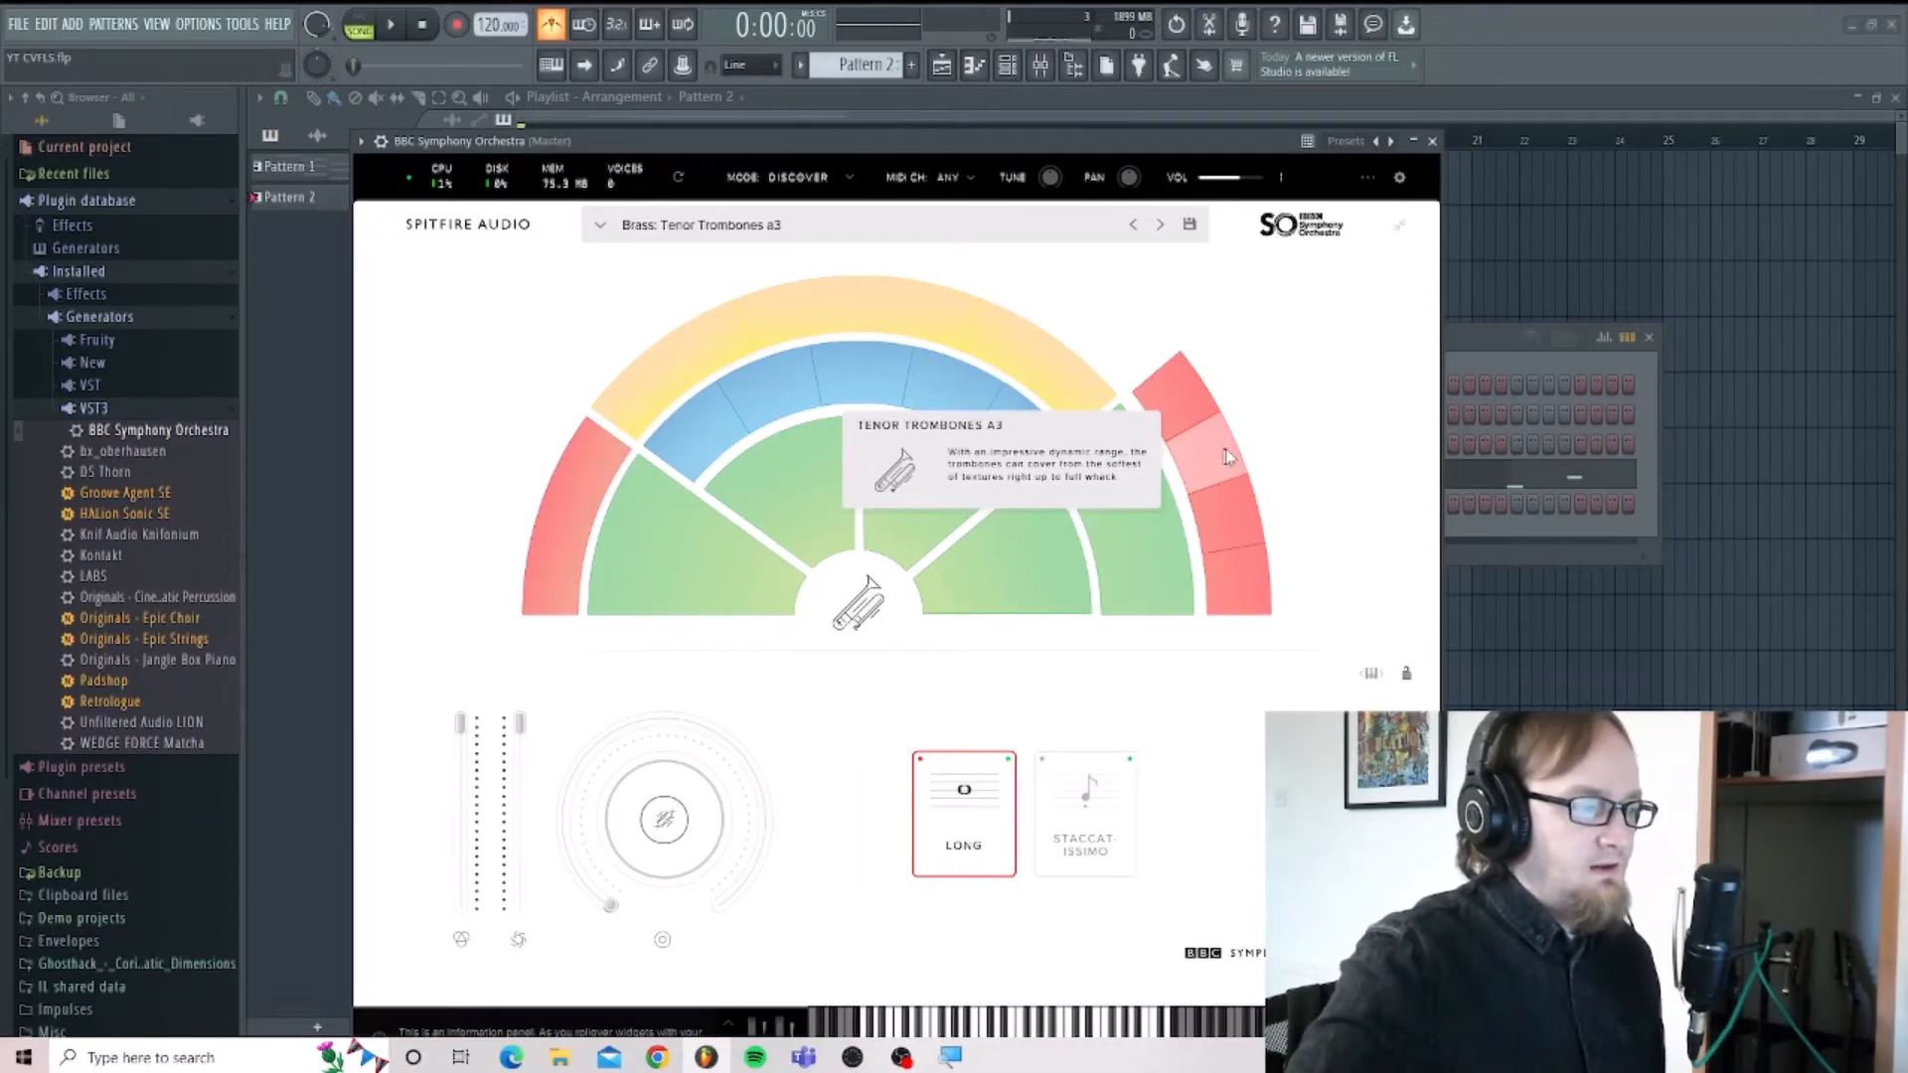
left_click(1089, 838)
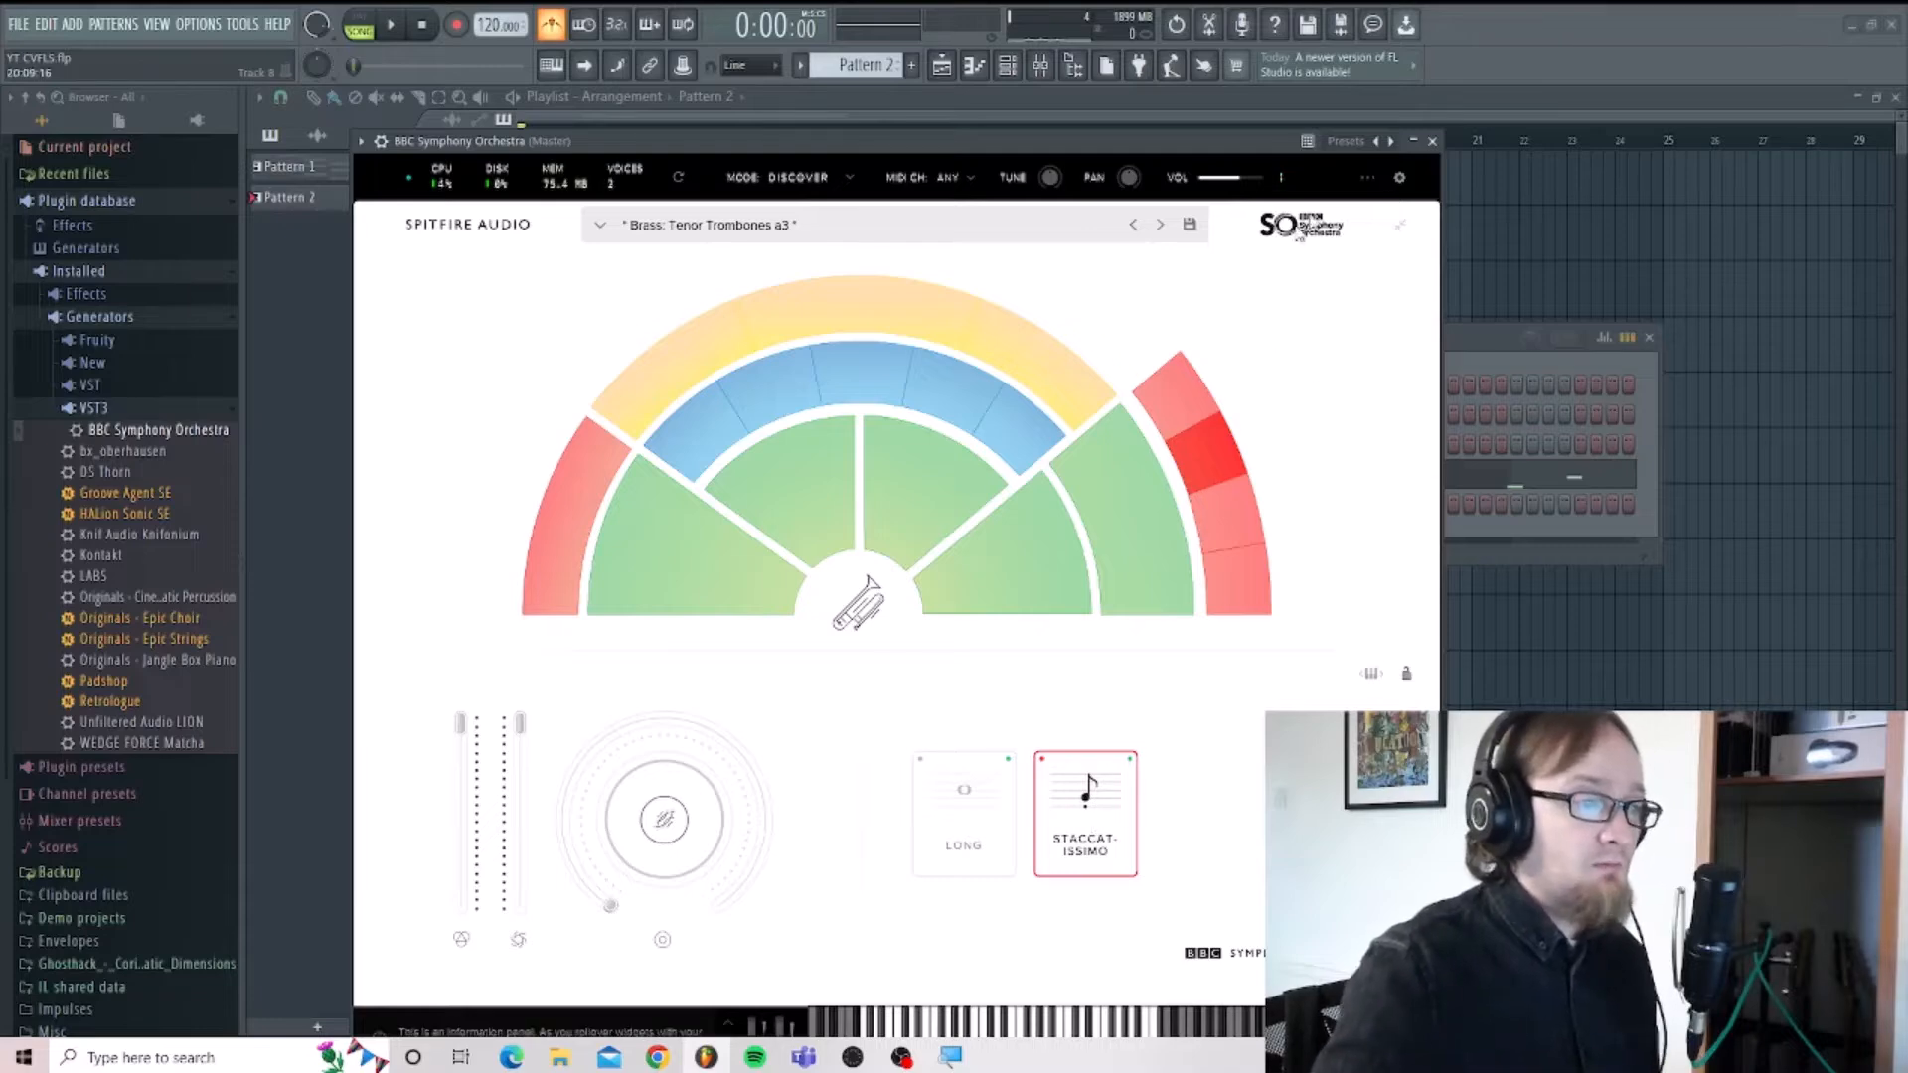
left_click(1432, 141)
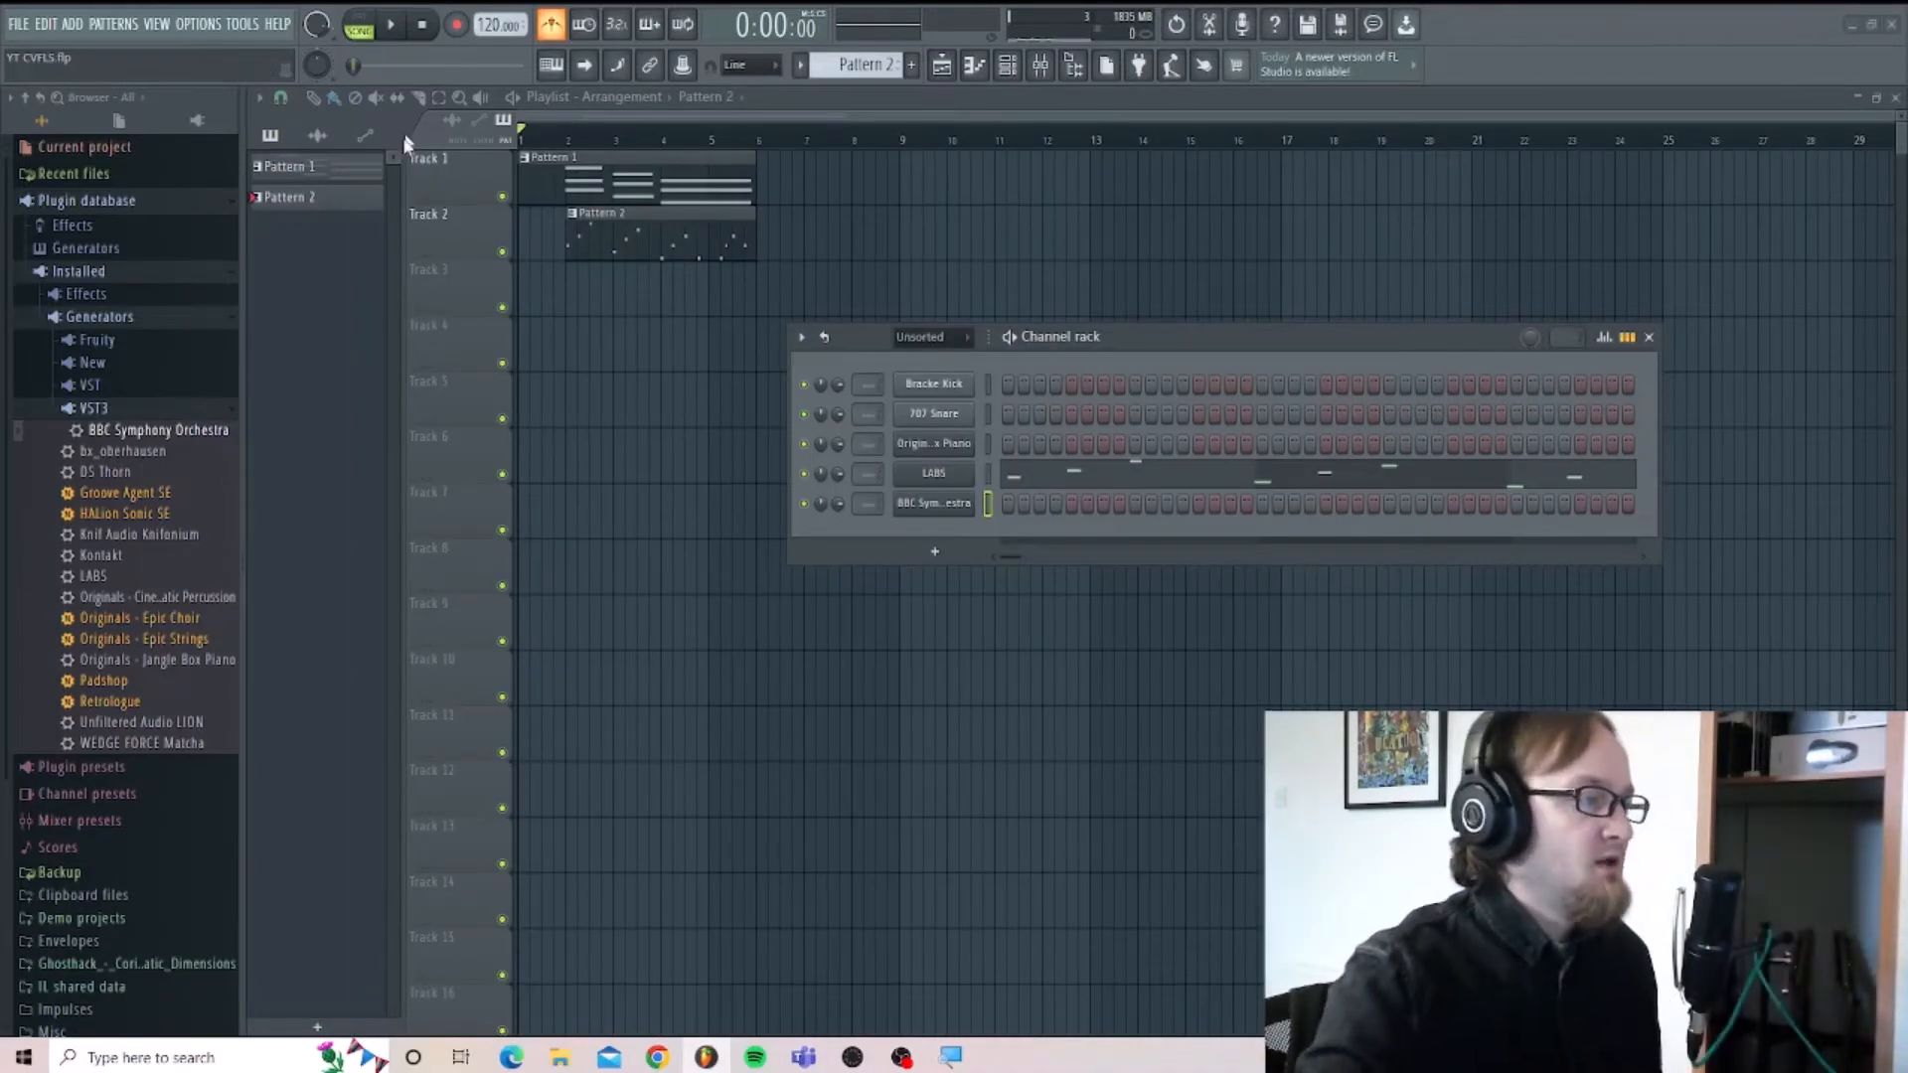
Create Pattern 3 with its default name, and copy all LABS notes from Pattern 2's piano roll.
left_click(912, 65)
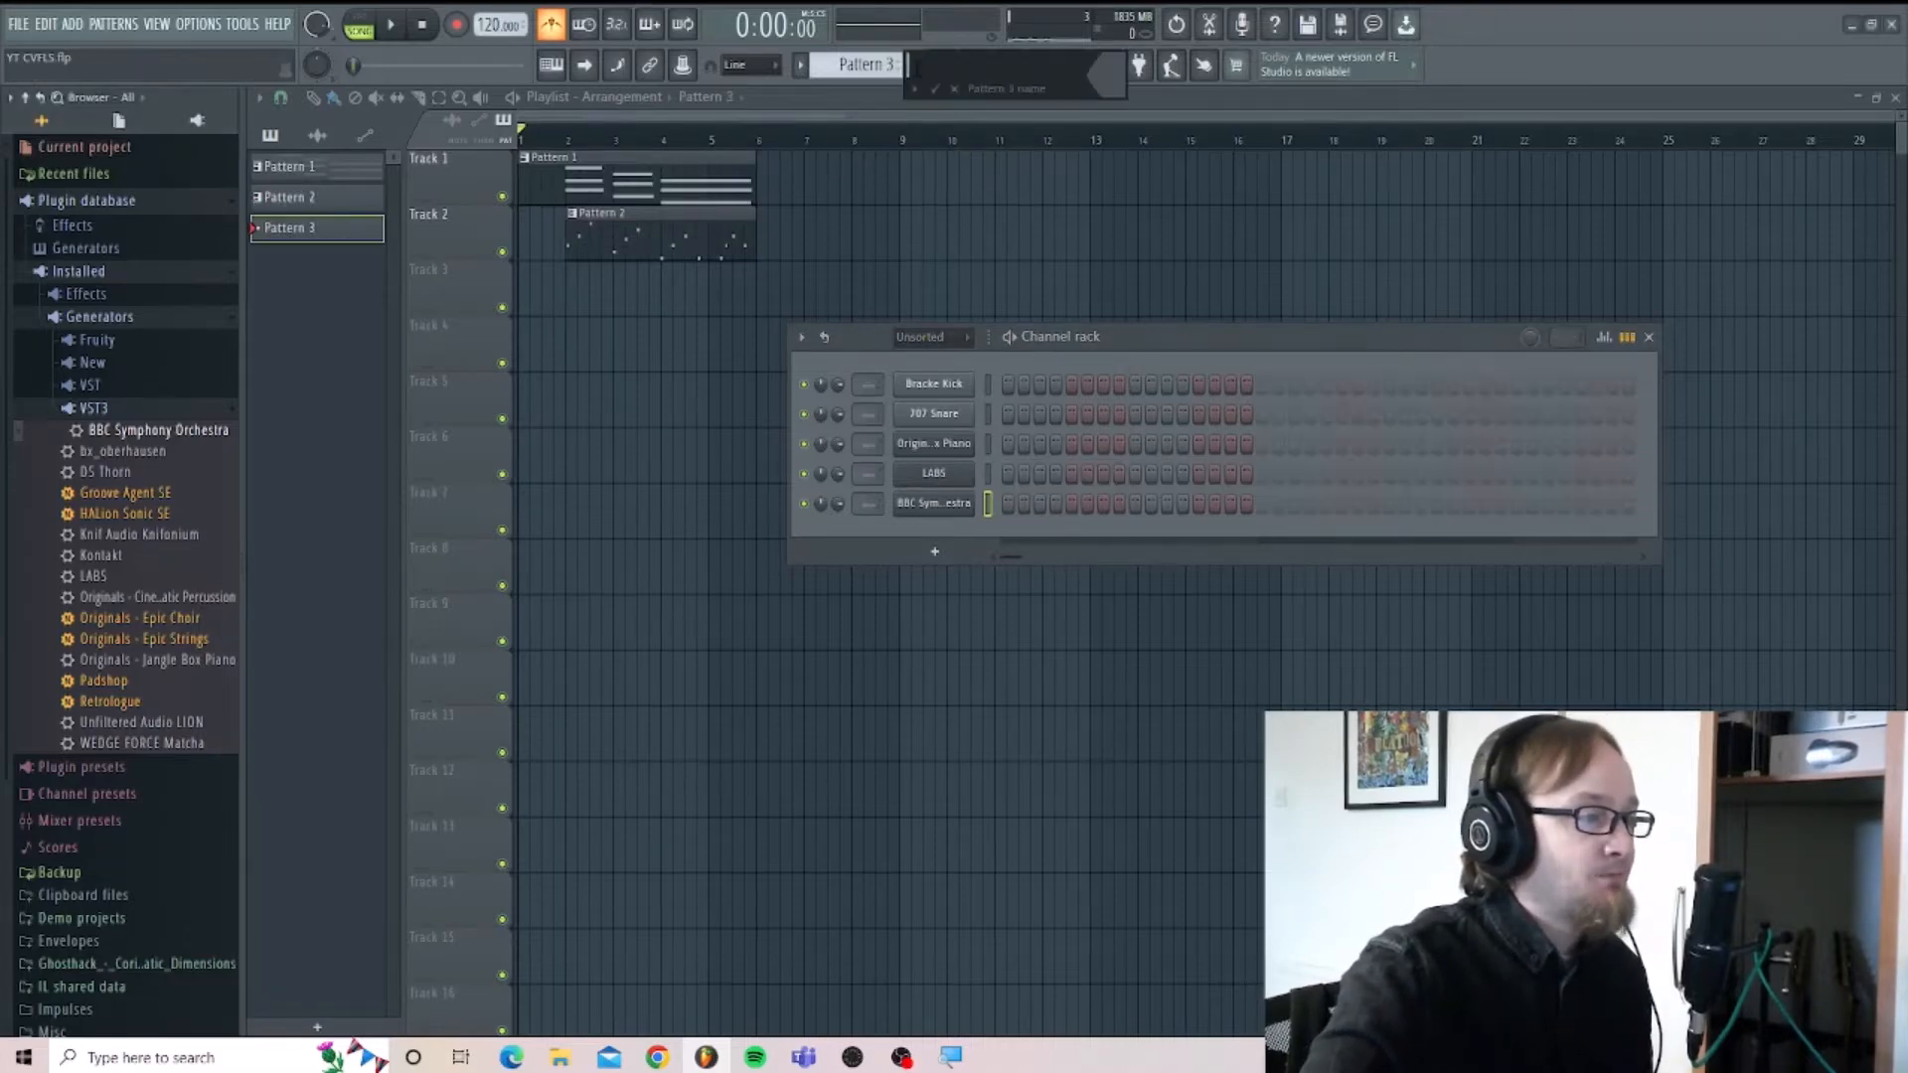
left_click(935, 89)
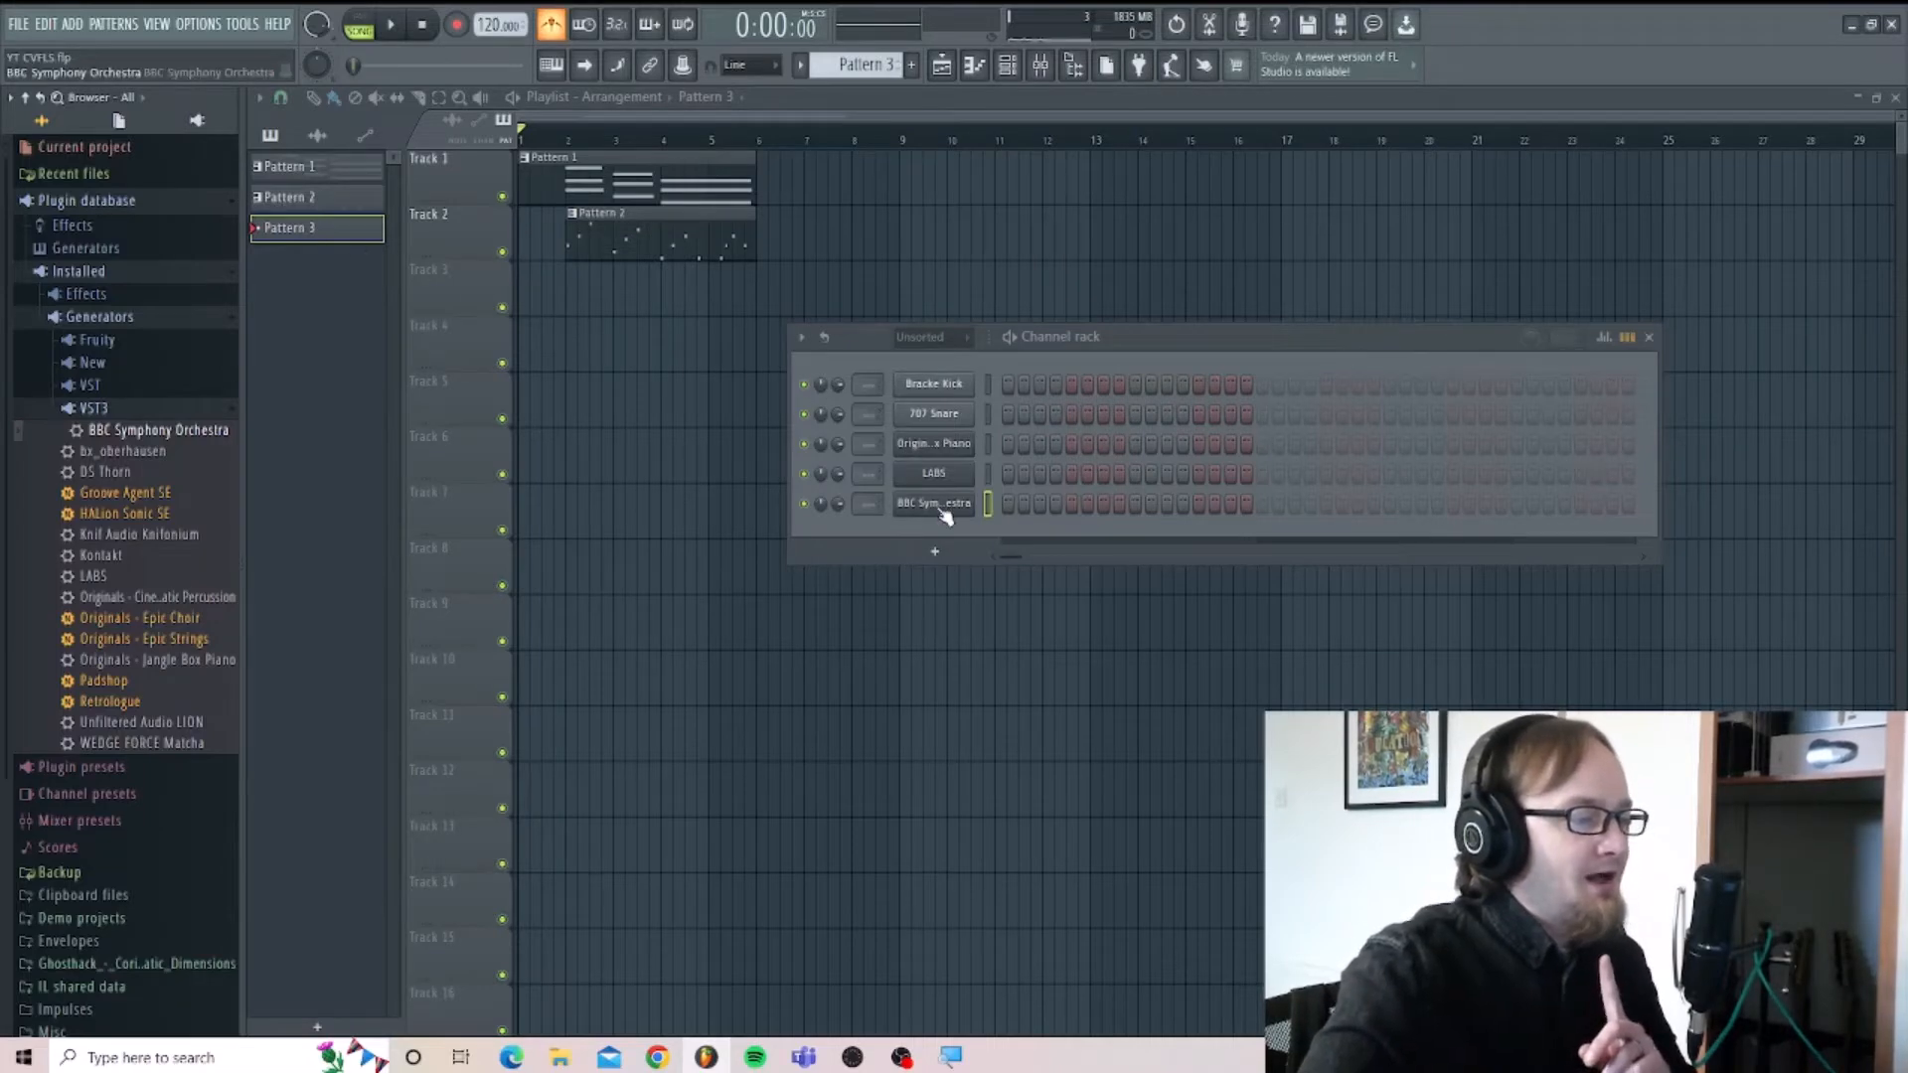
double_click(685, 234)
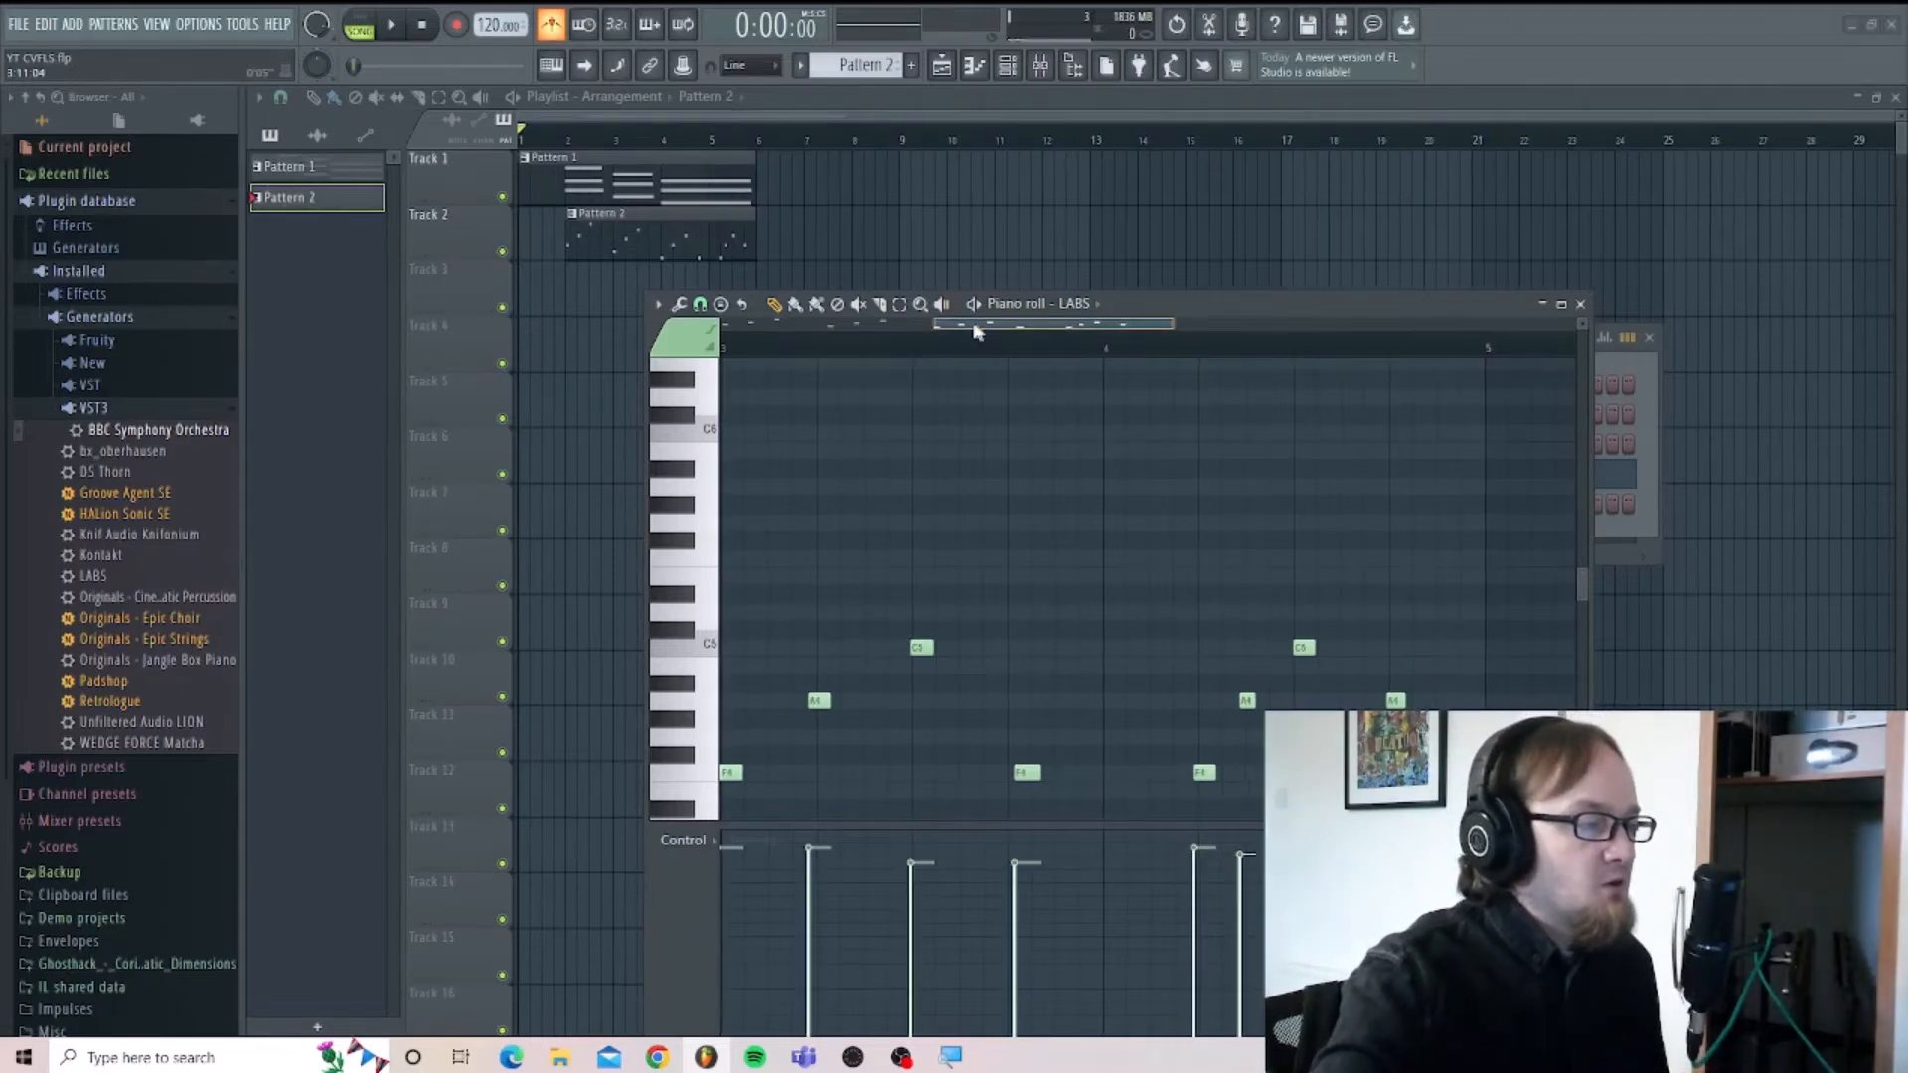
left_click_drag(975, 324, 752, 325)
scroll(785, 462, "down", 3)
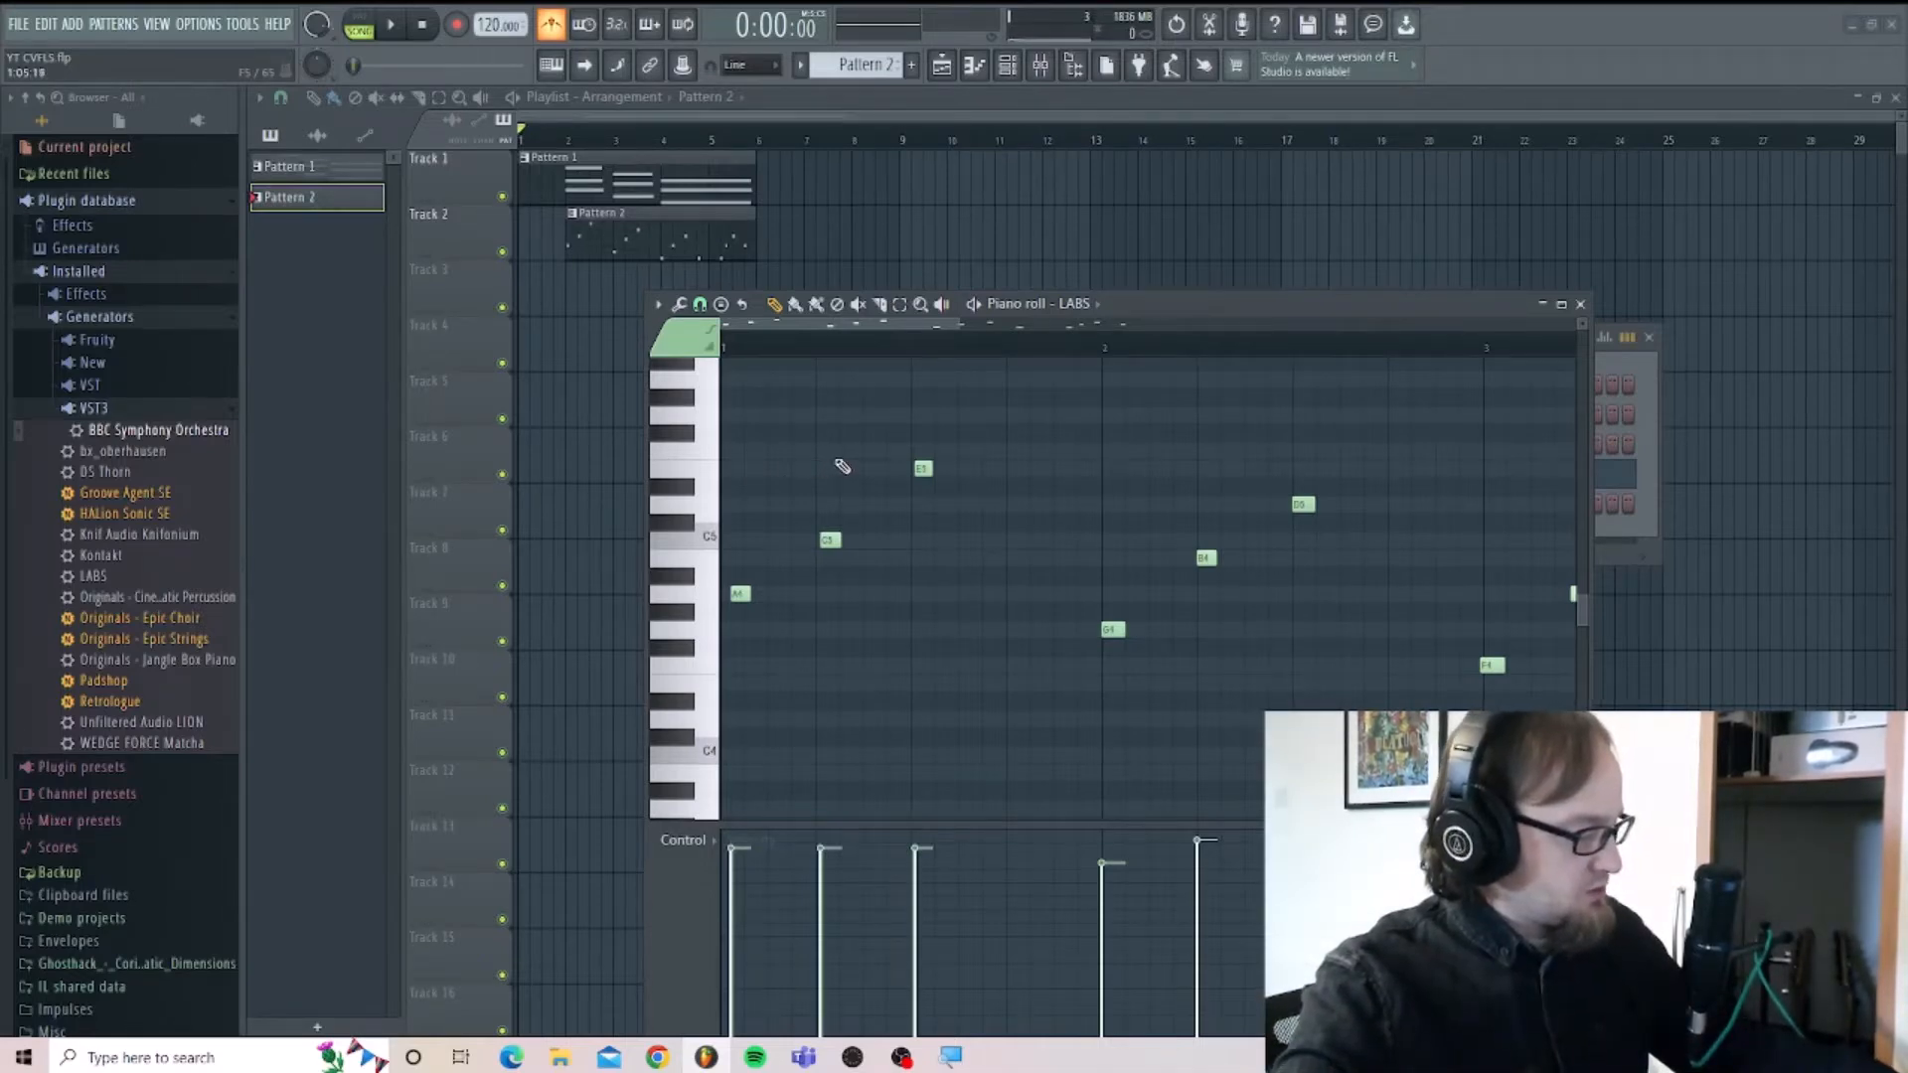
key("ctrl+a")
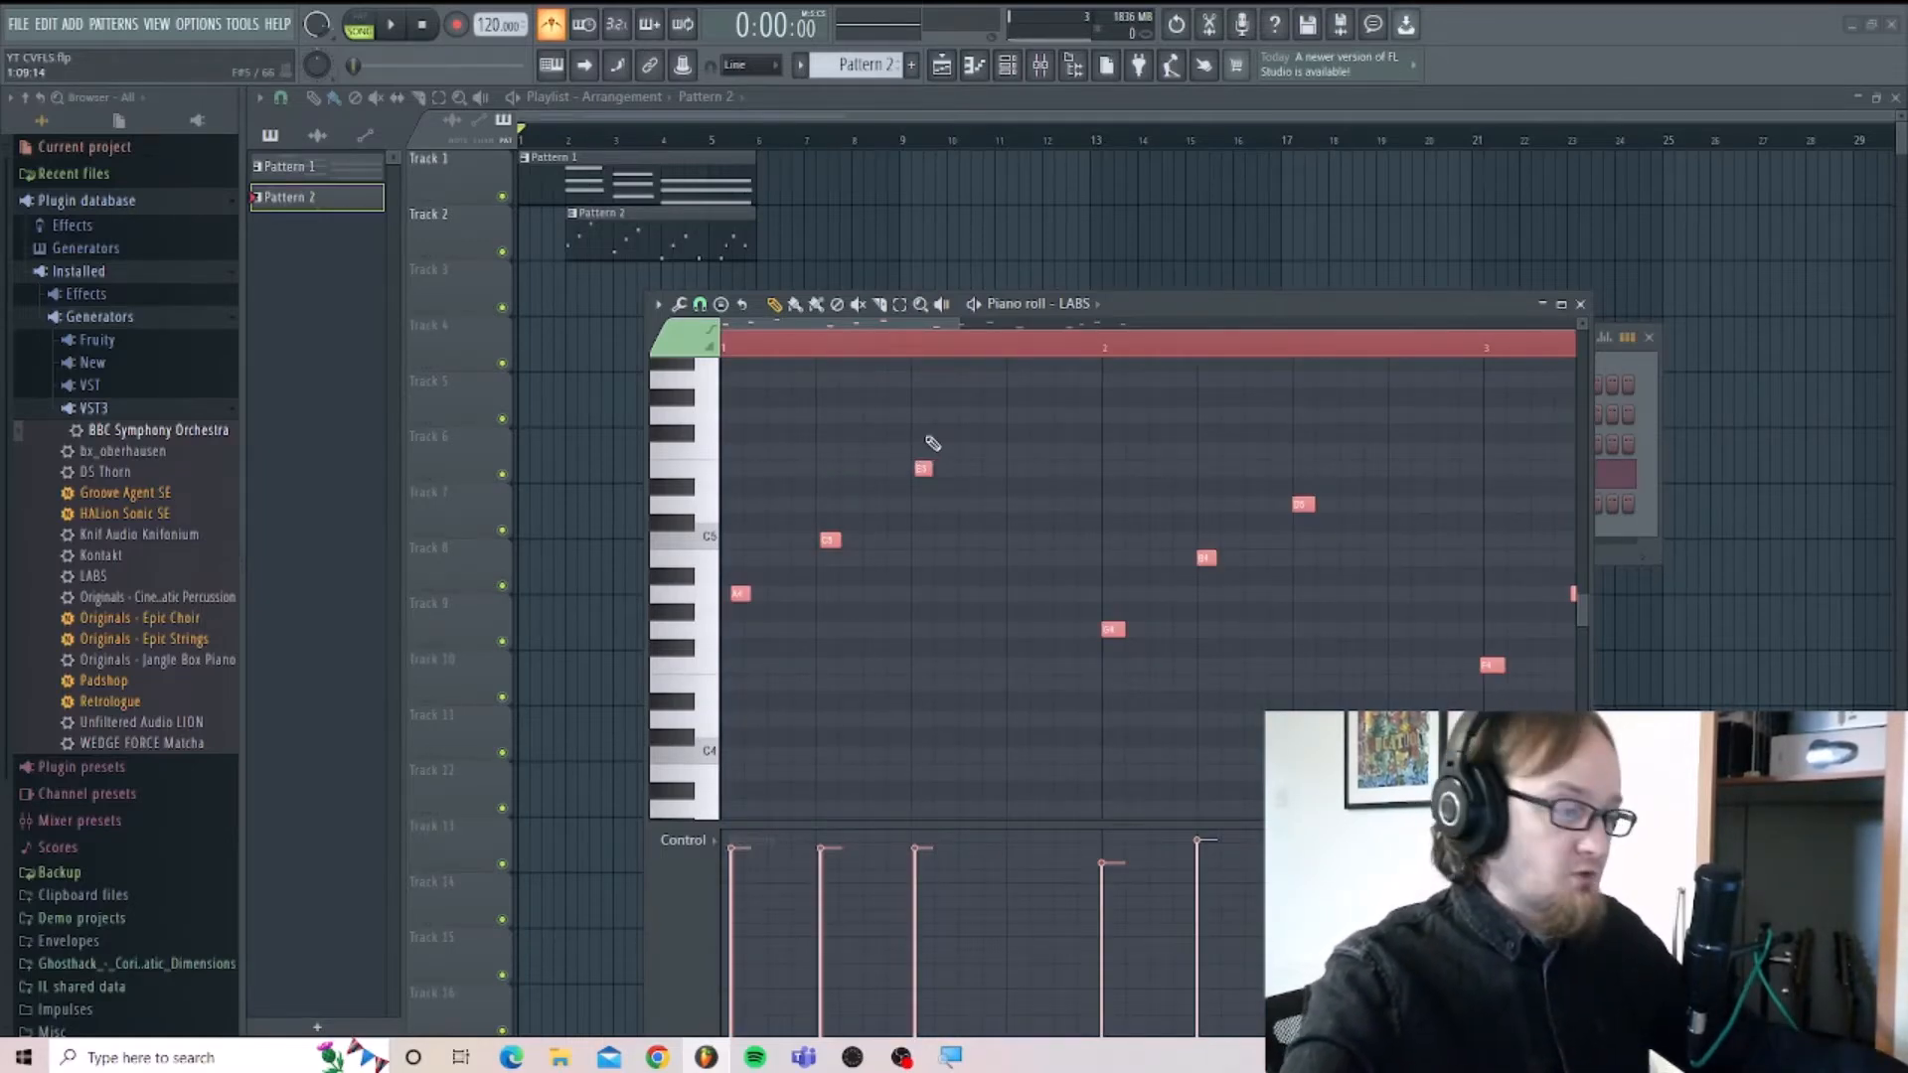
left_click(1581, 305)
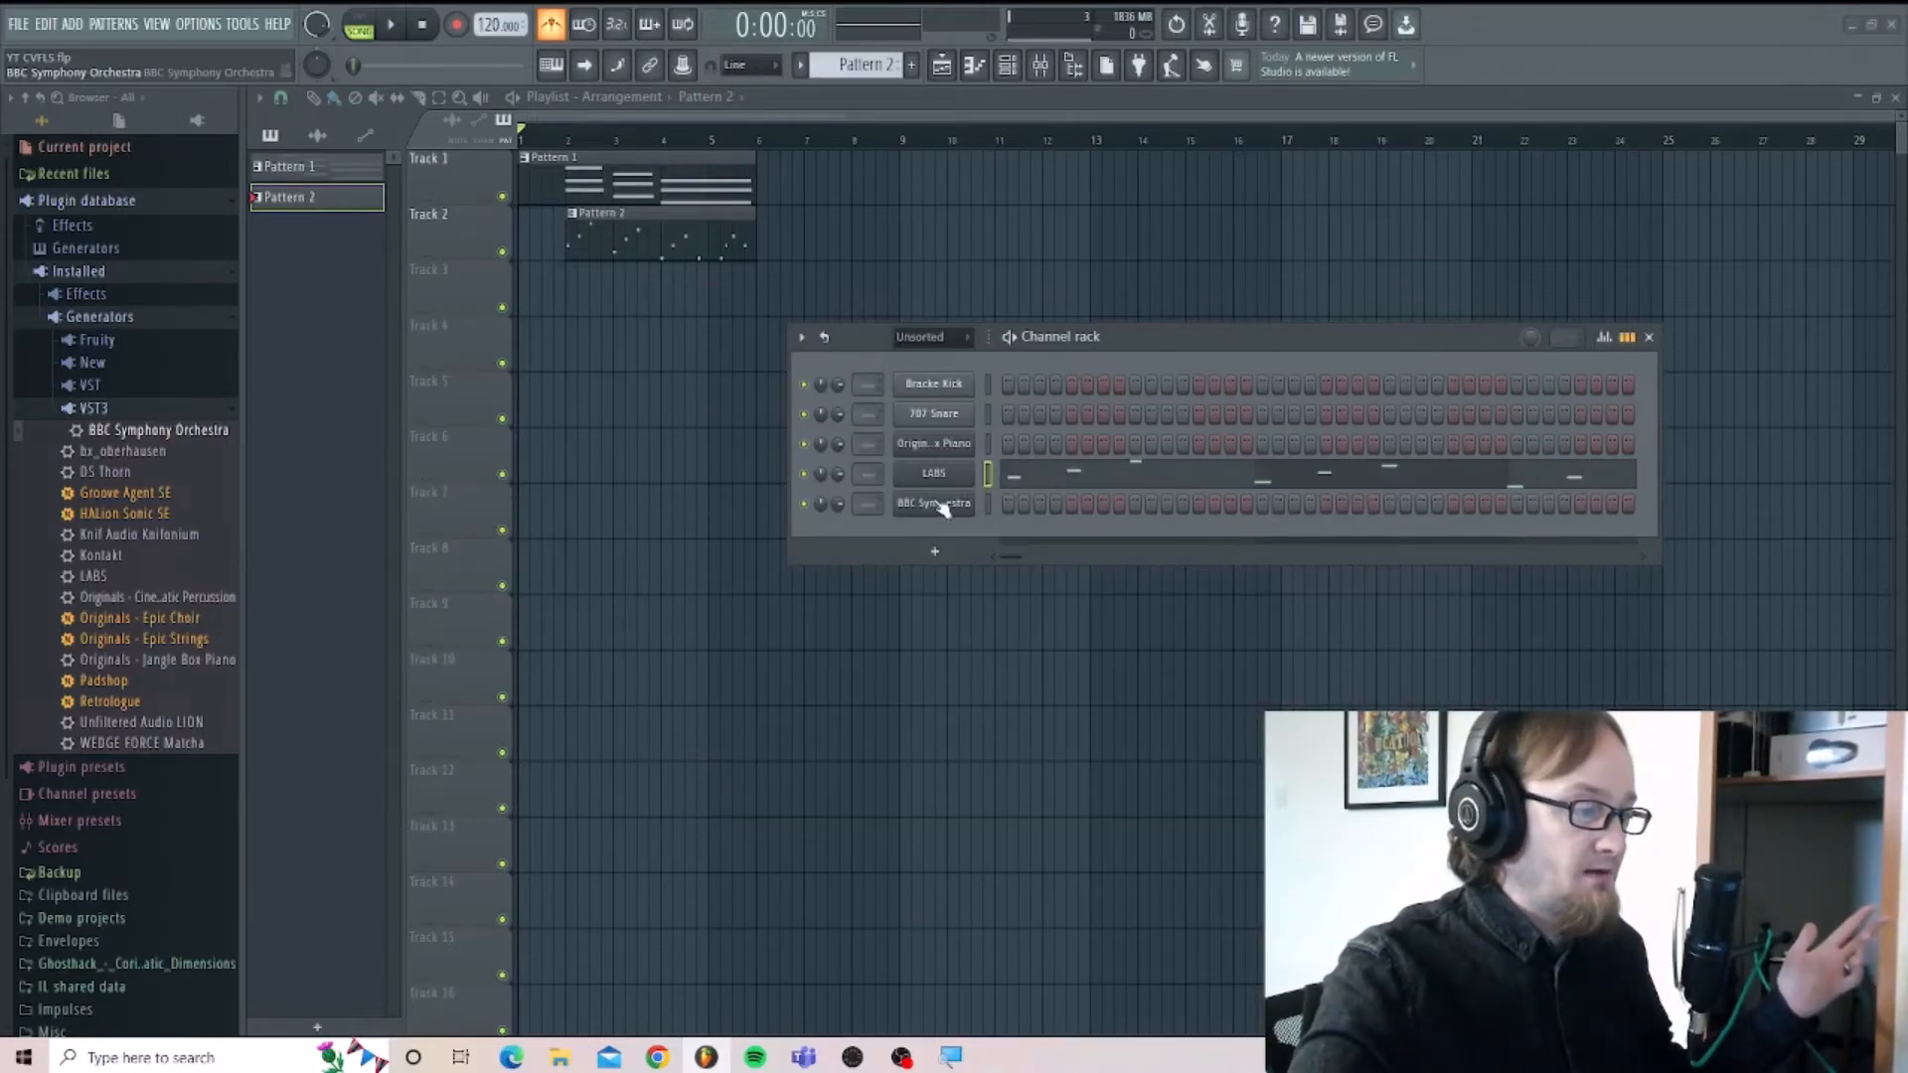
Paste the copied notes into the BBC Symphony Orchestra piano roll in Pattern 3, and close the piano roll and plugin windows.
left_click(911, 64)
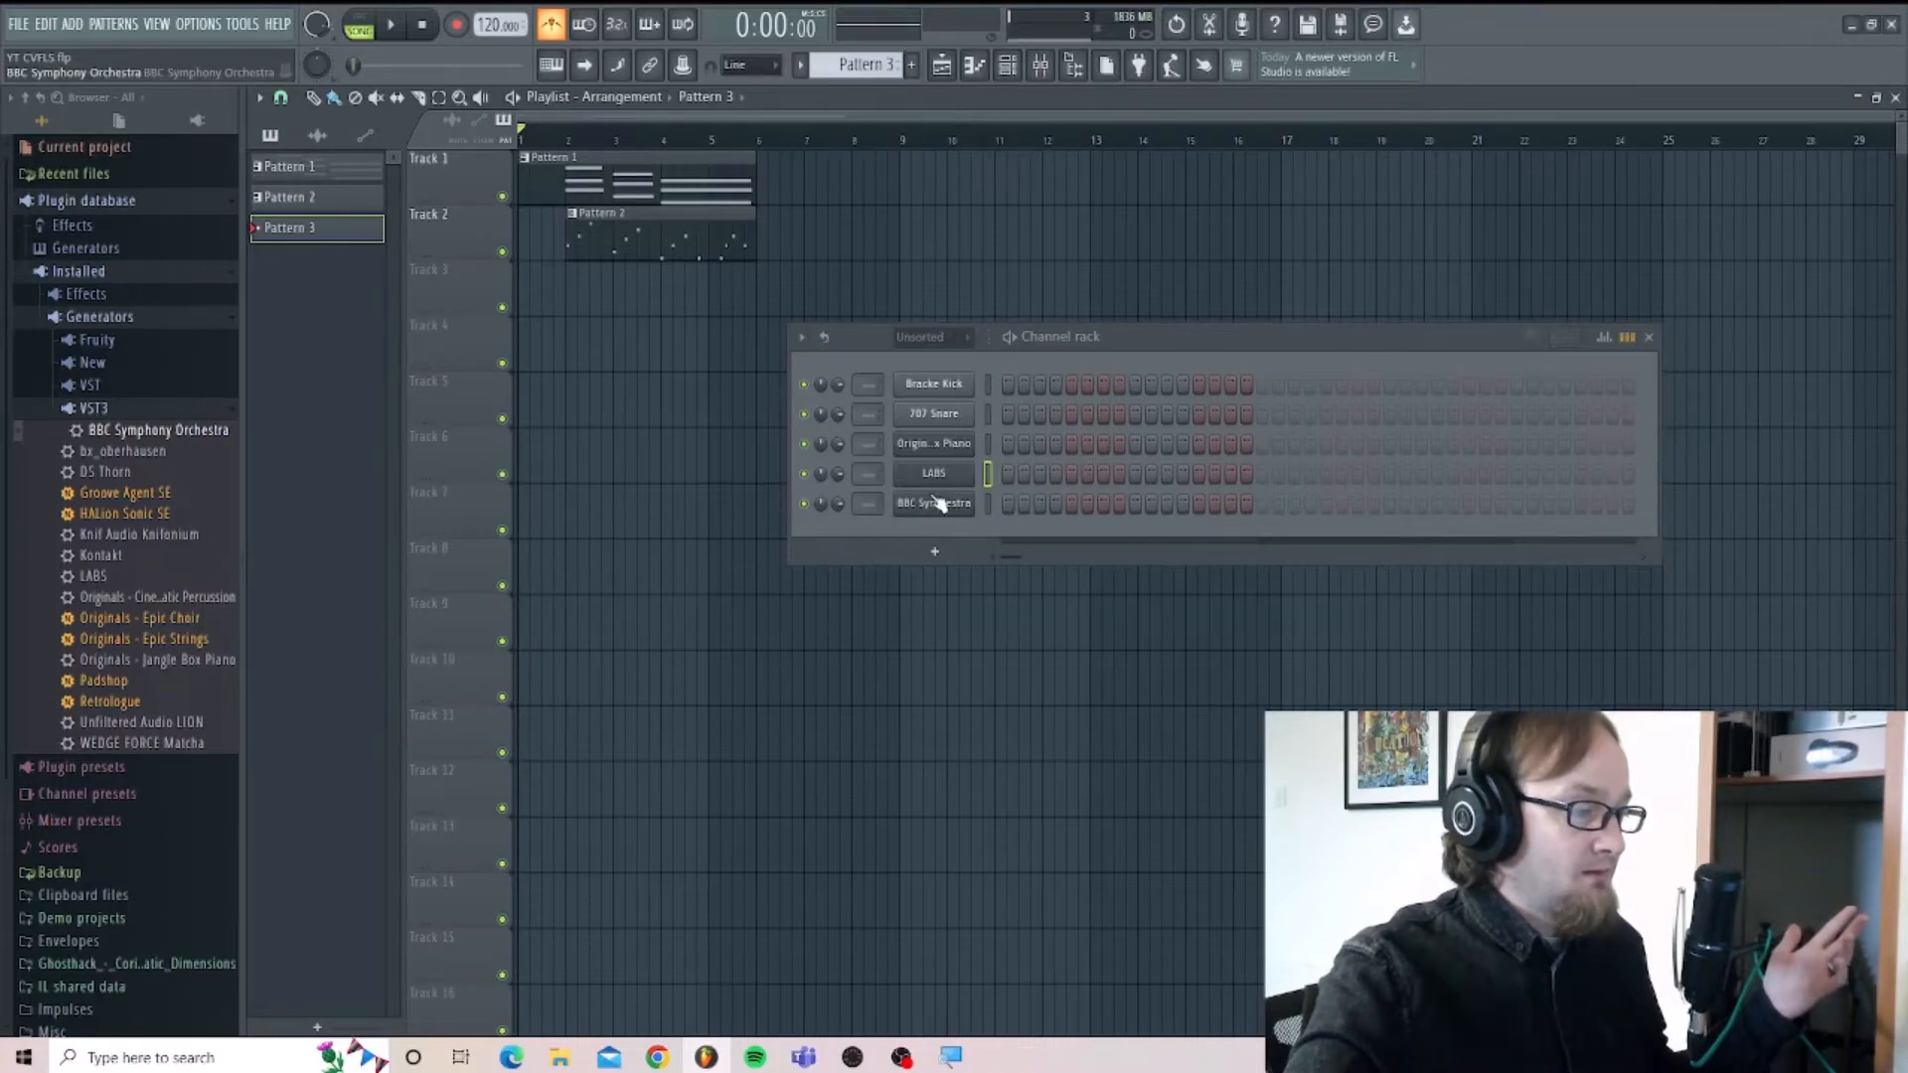
left_click(934, 504)
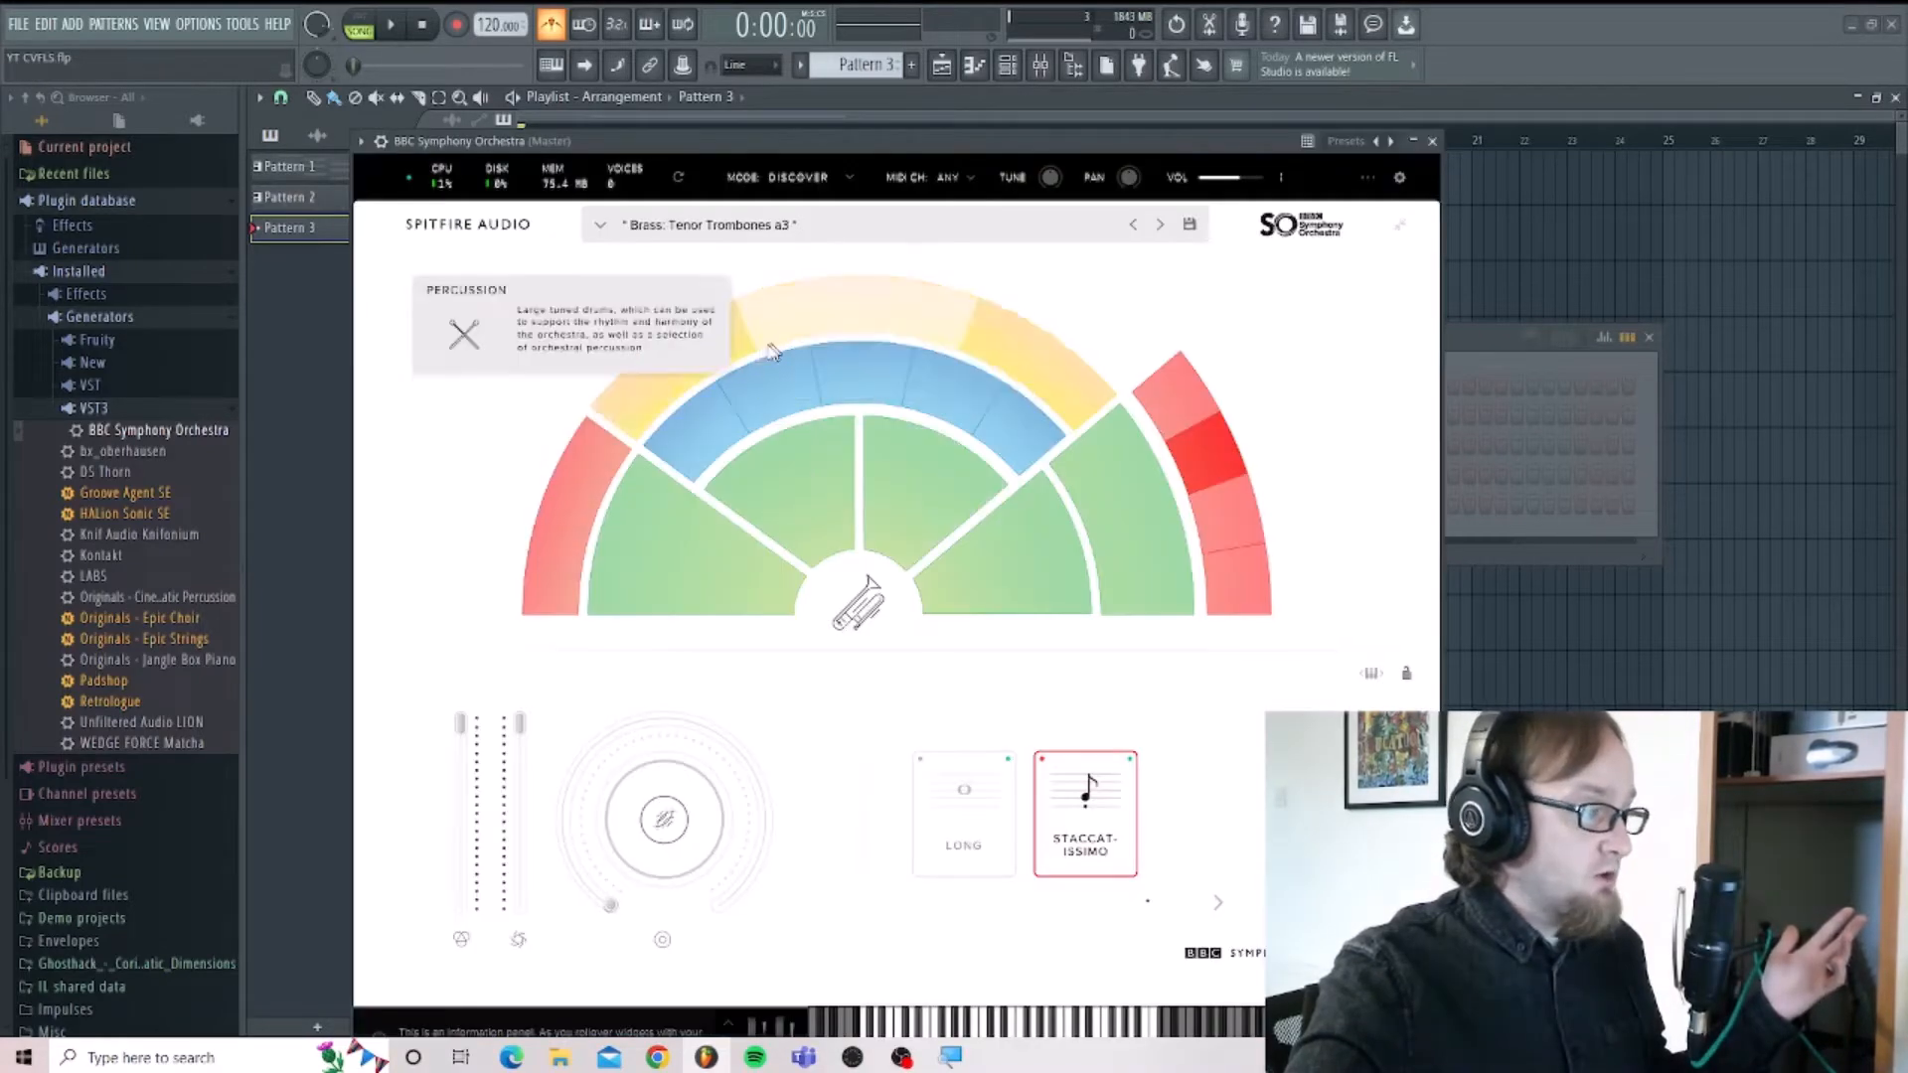
left_click_drag(902, 147, 1182, 256)
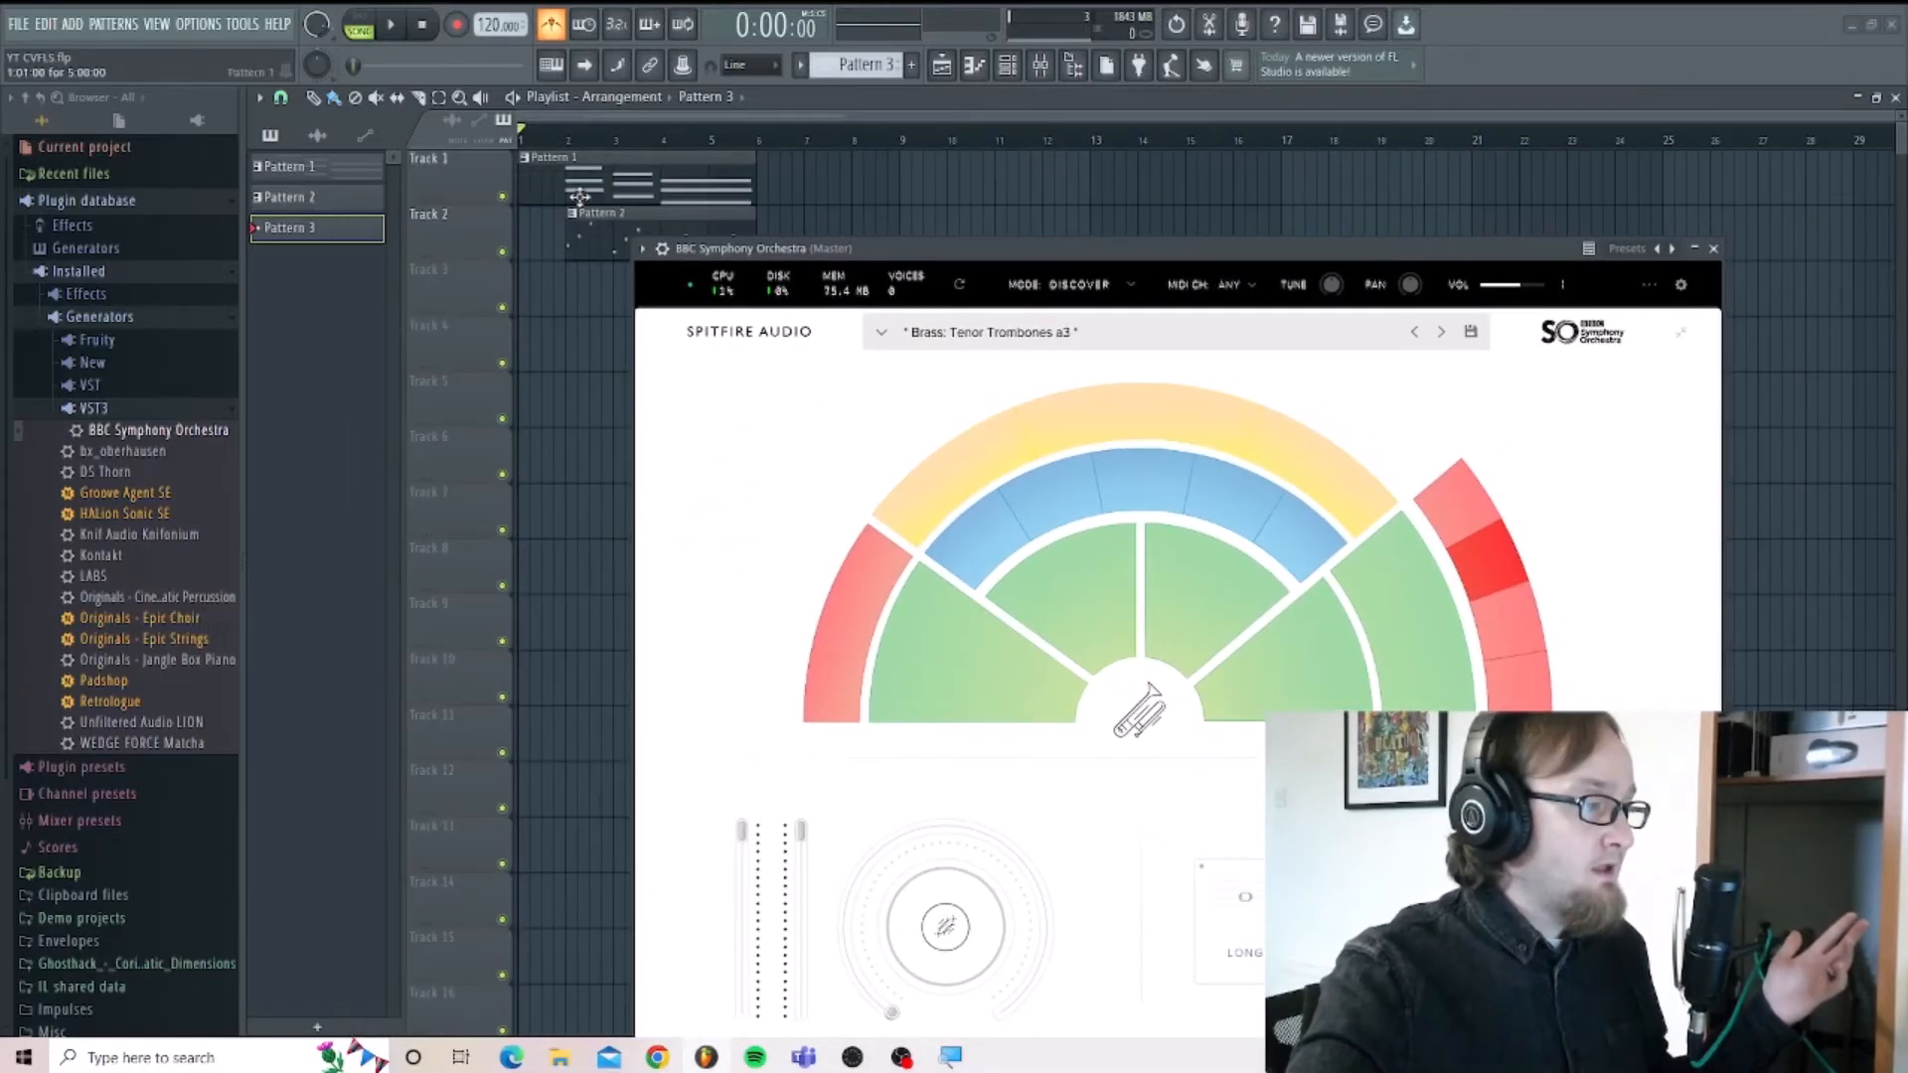
left_click(642, 249)
left_click(653, 275)
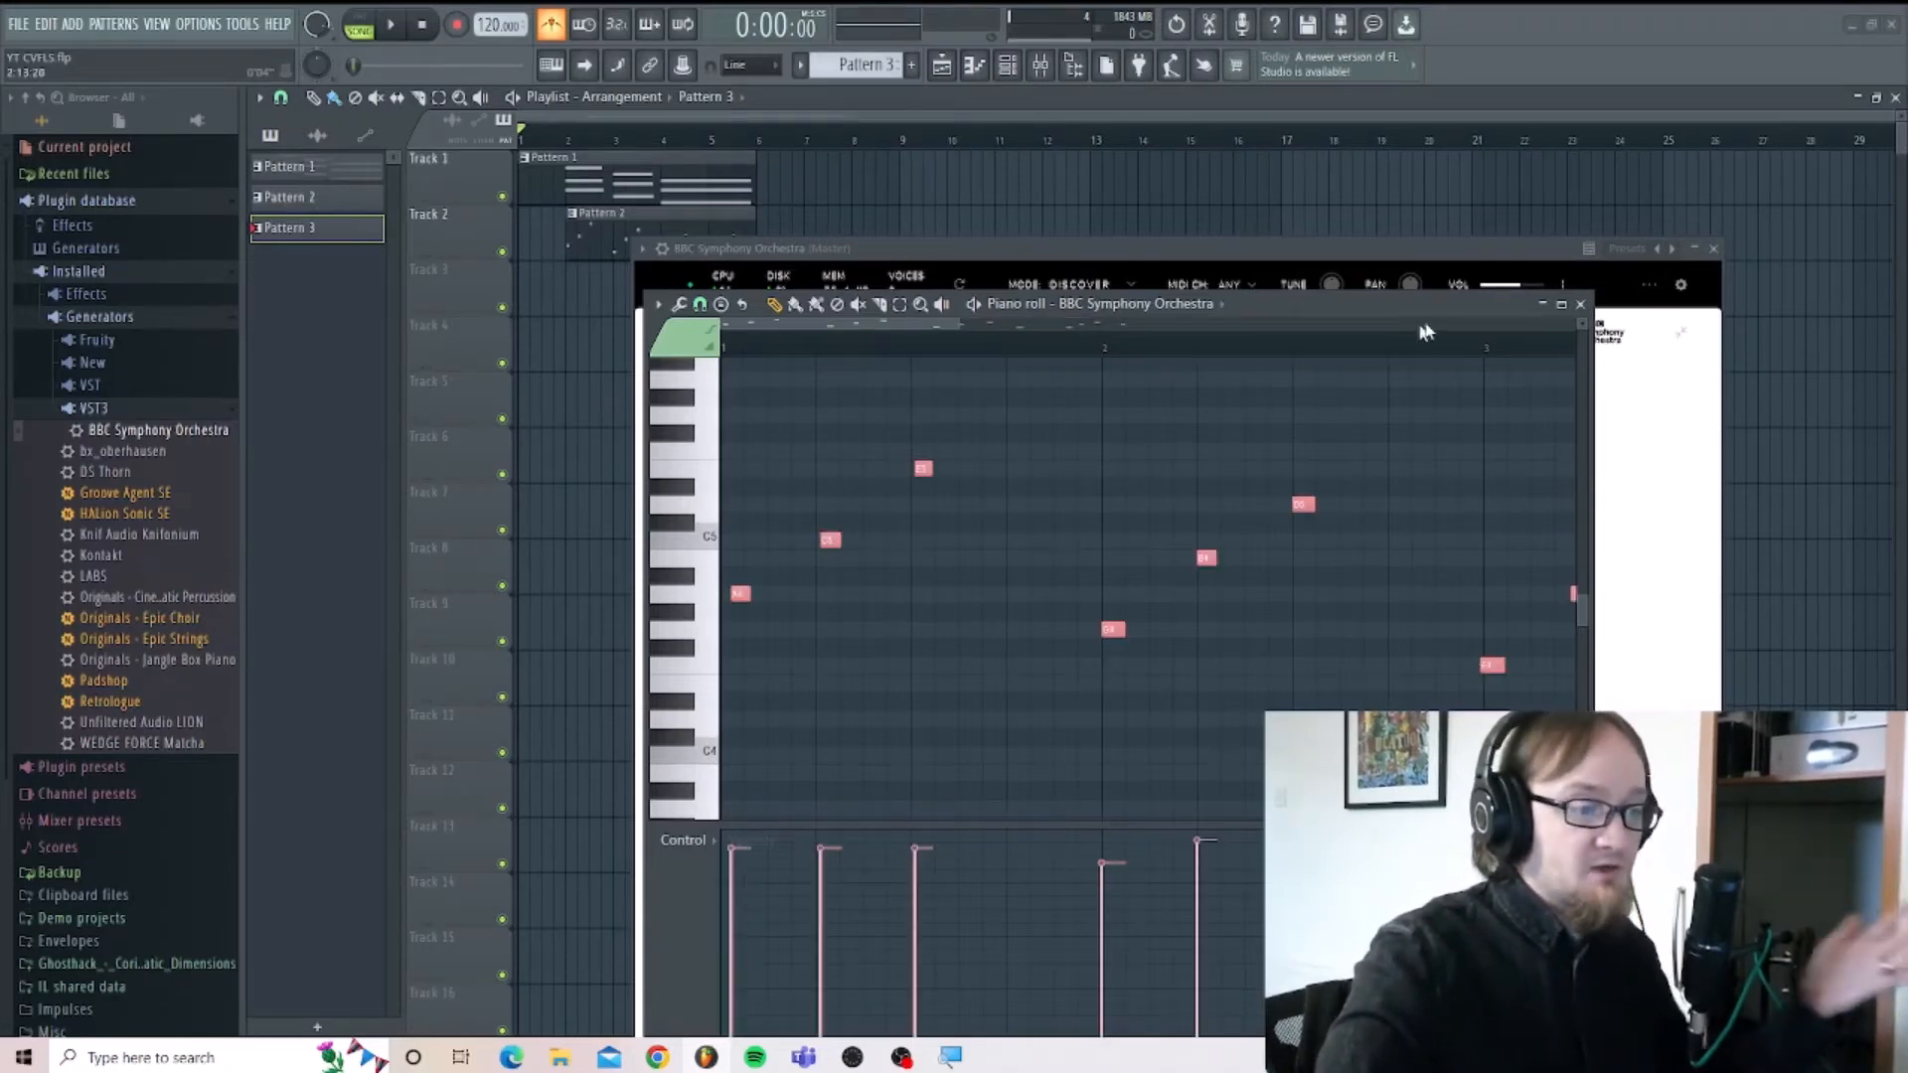
left_click(1580, 304)
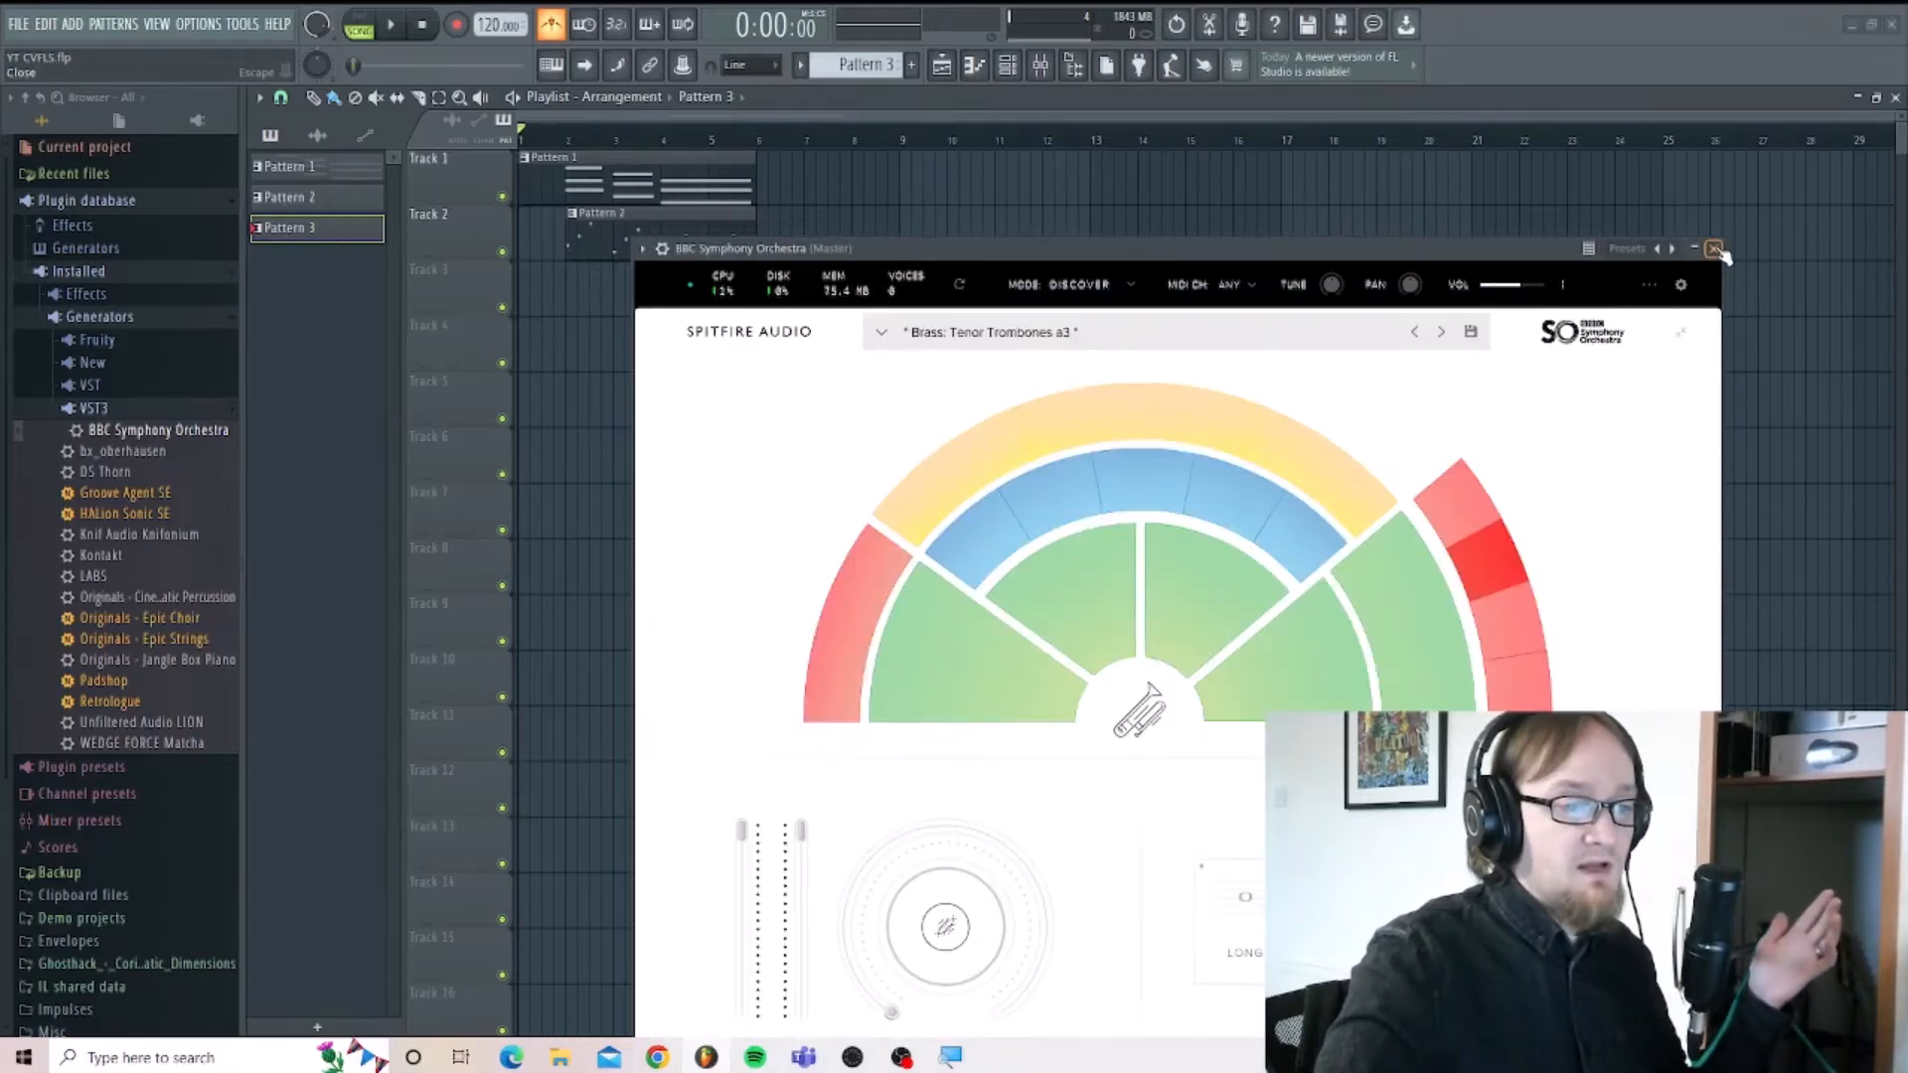
left_click(1717, 249)
Place Pattern 3 on Track 3 at bar 2 and play the arrangement through to hear all three parts.
left_click_drag(301, 246, 566, 298)
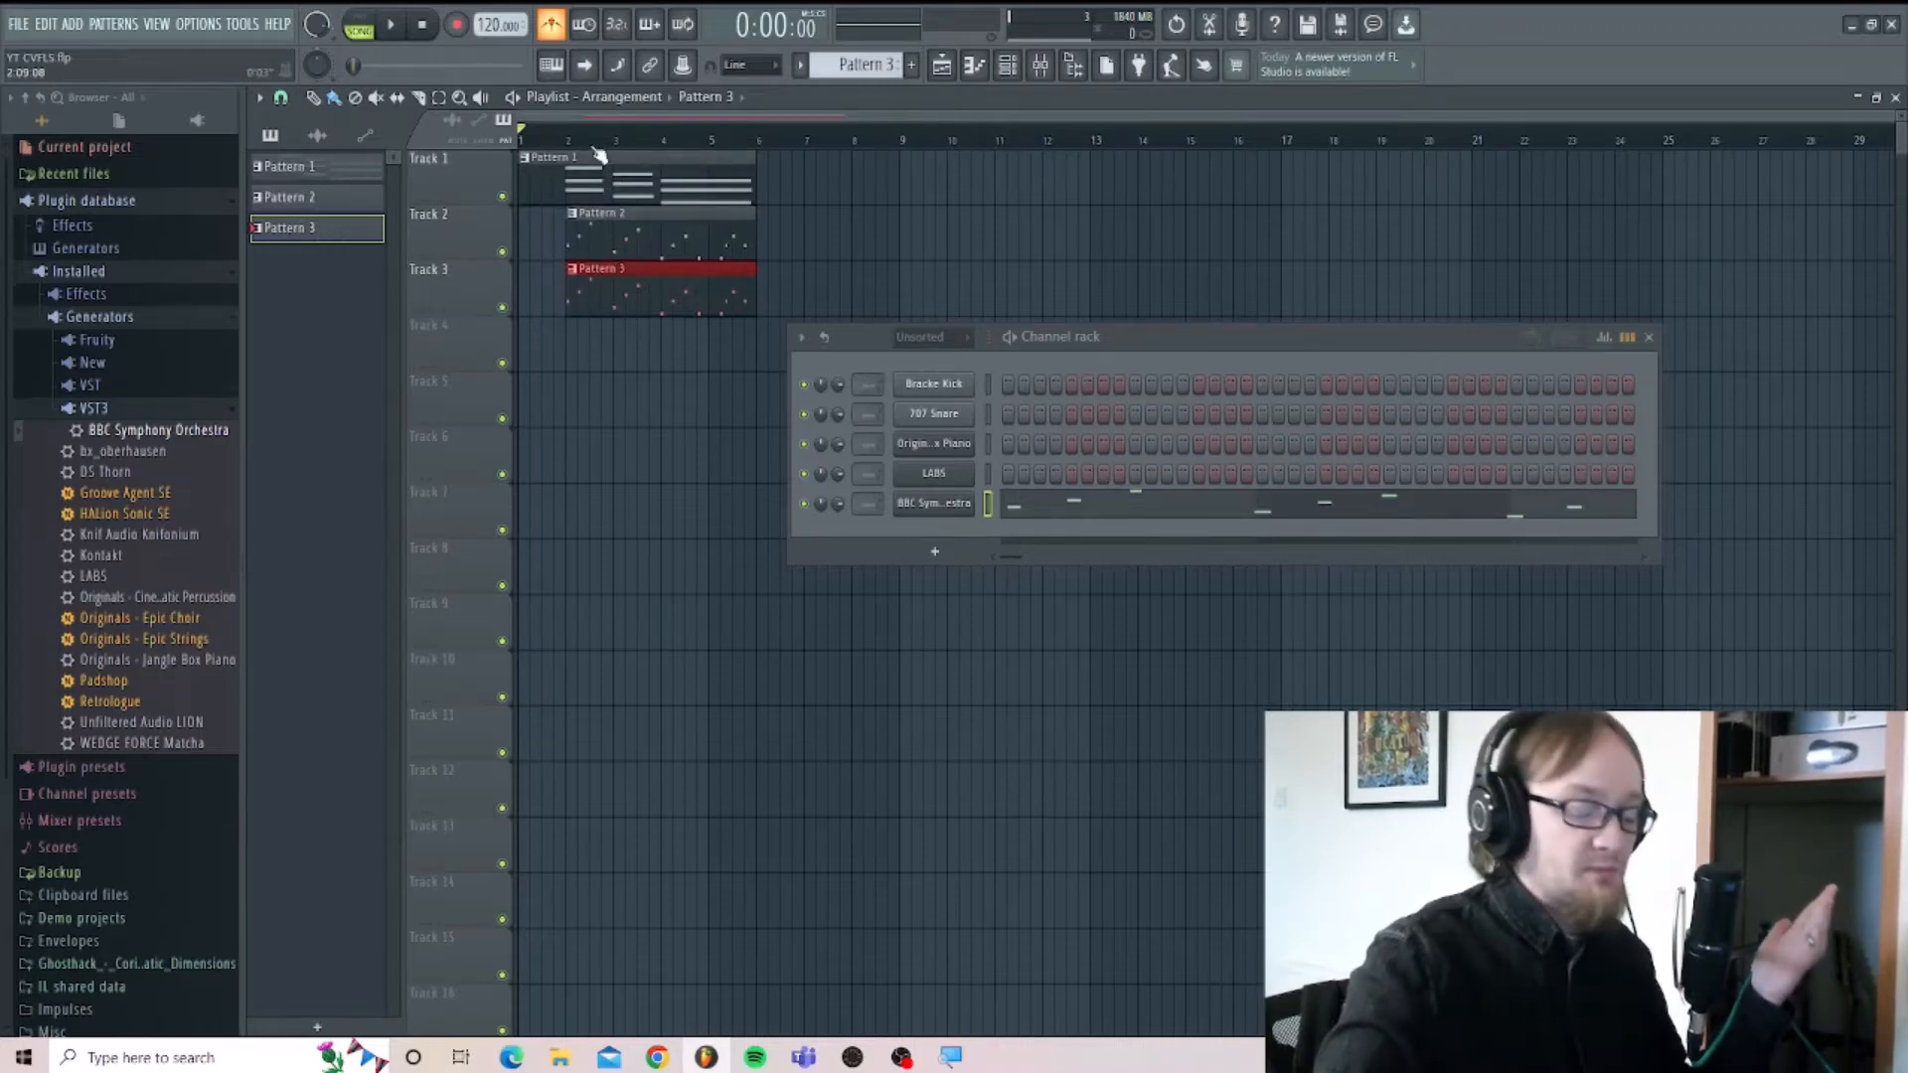
key("space")
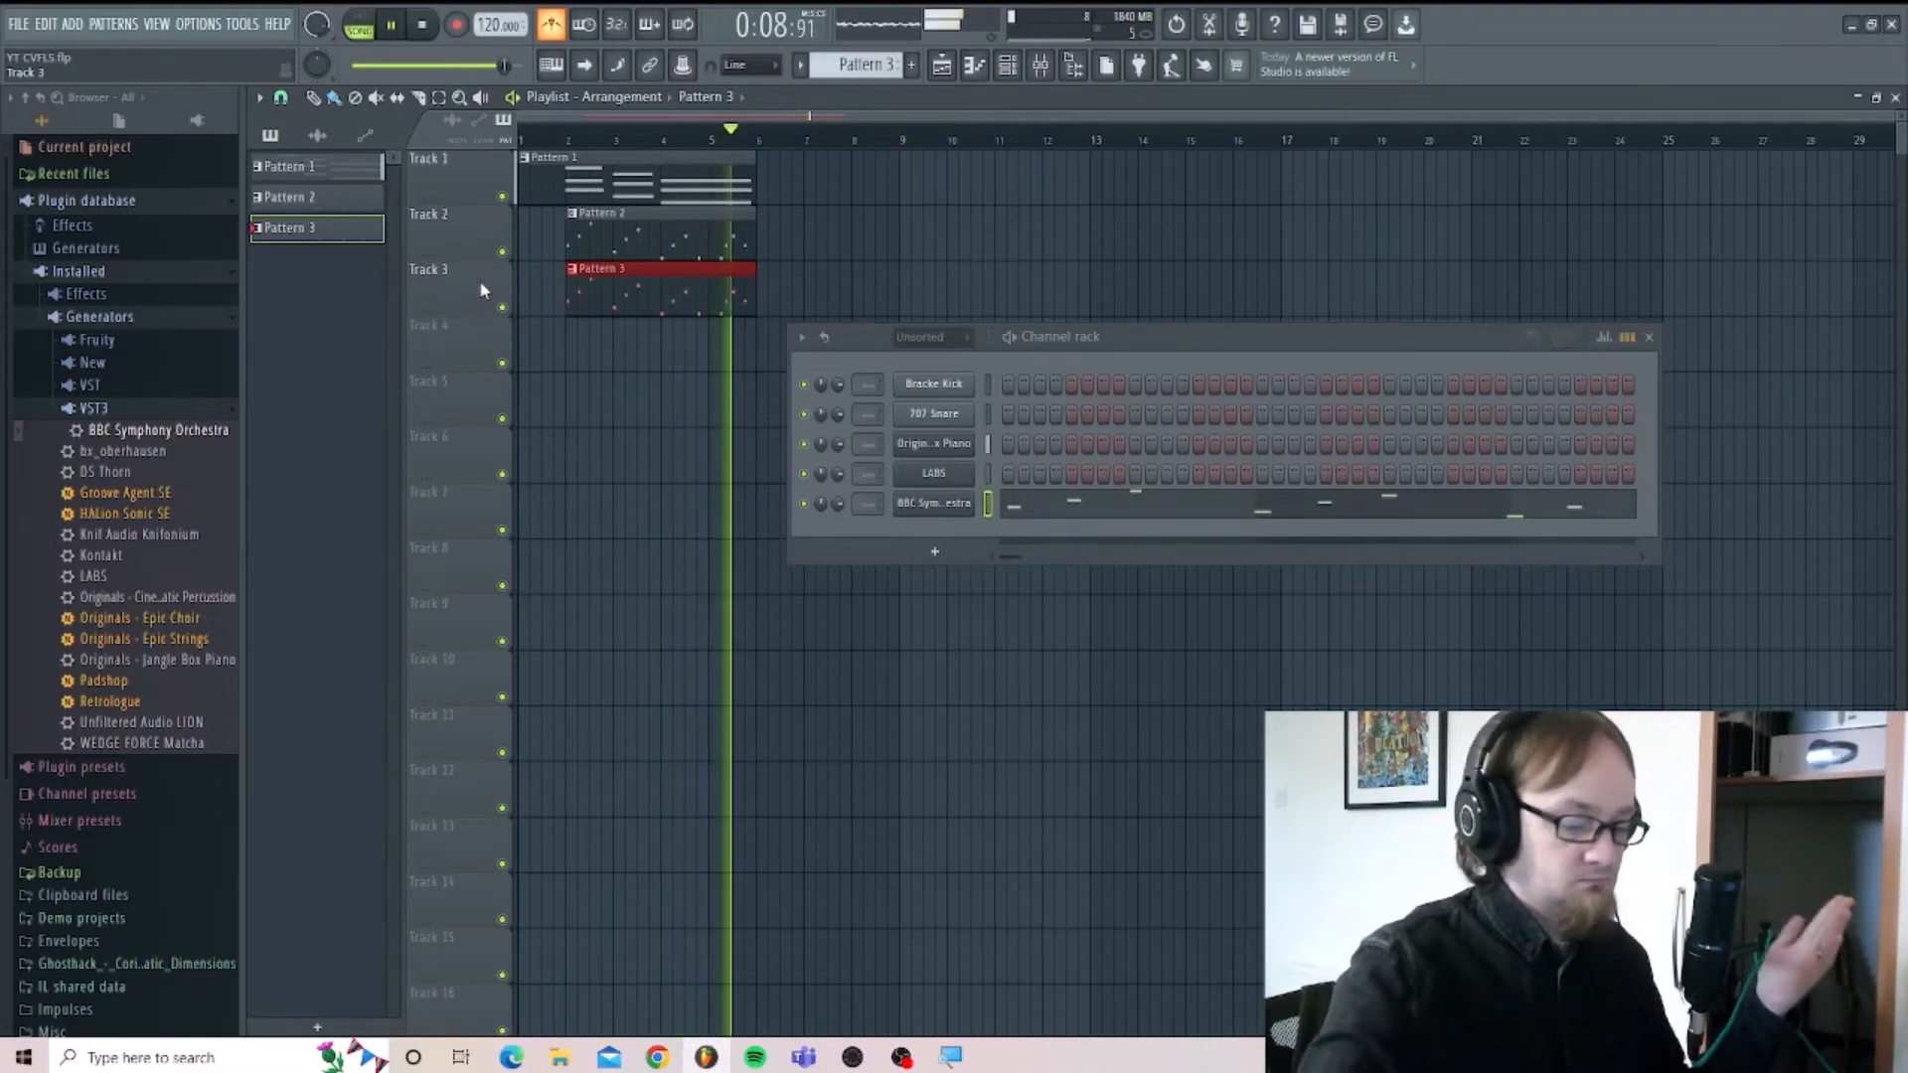
key("space")
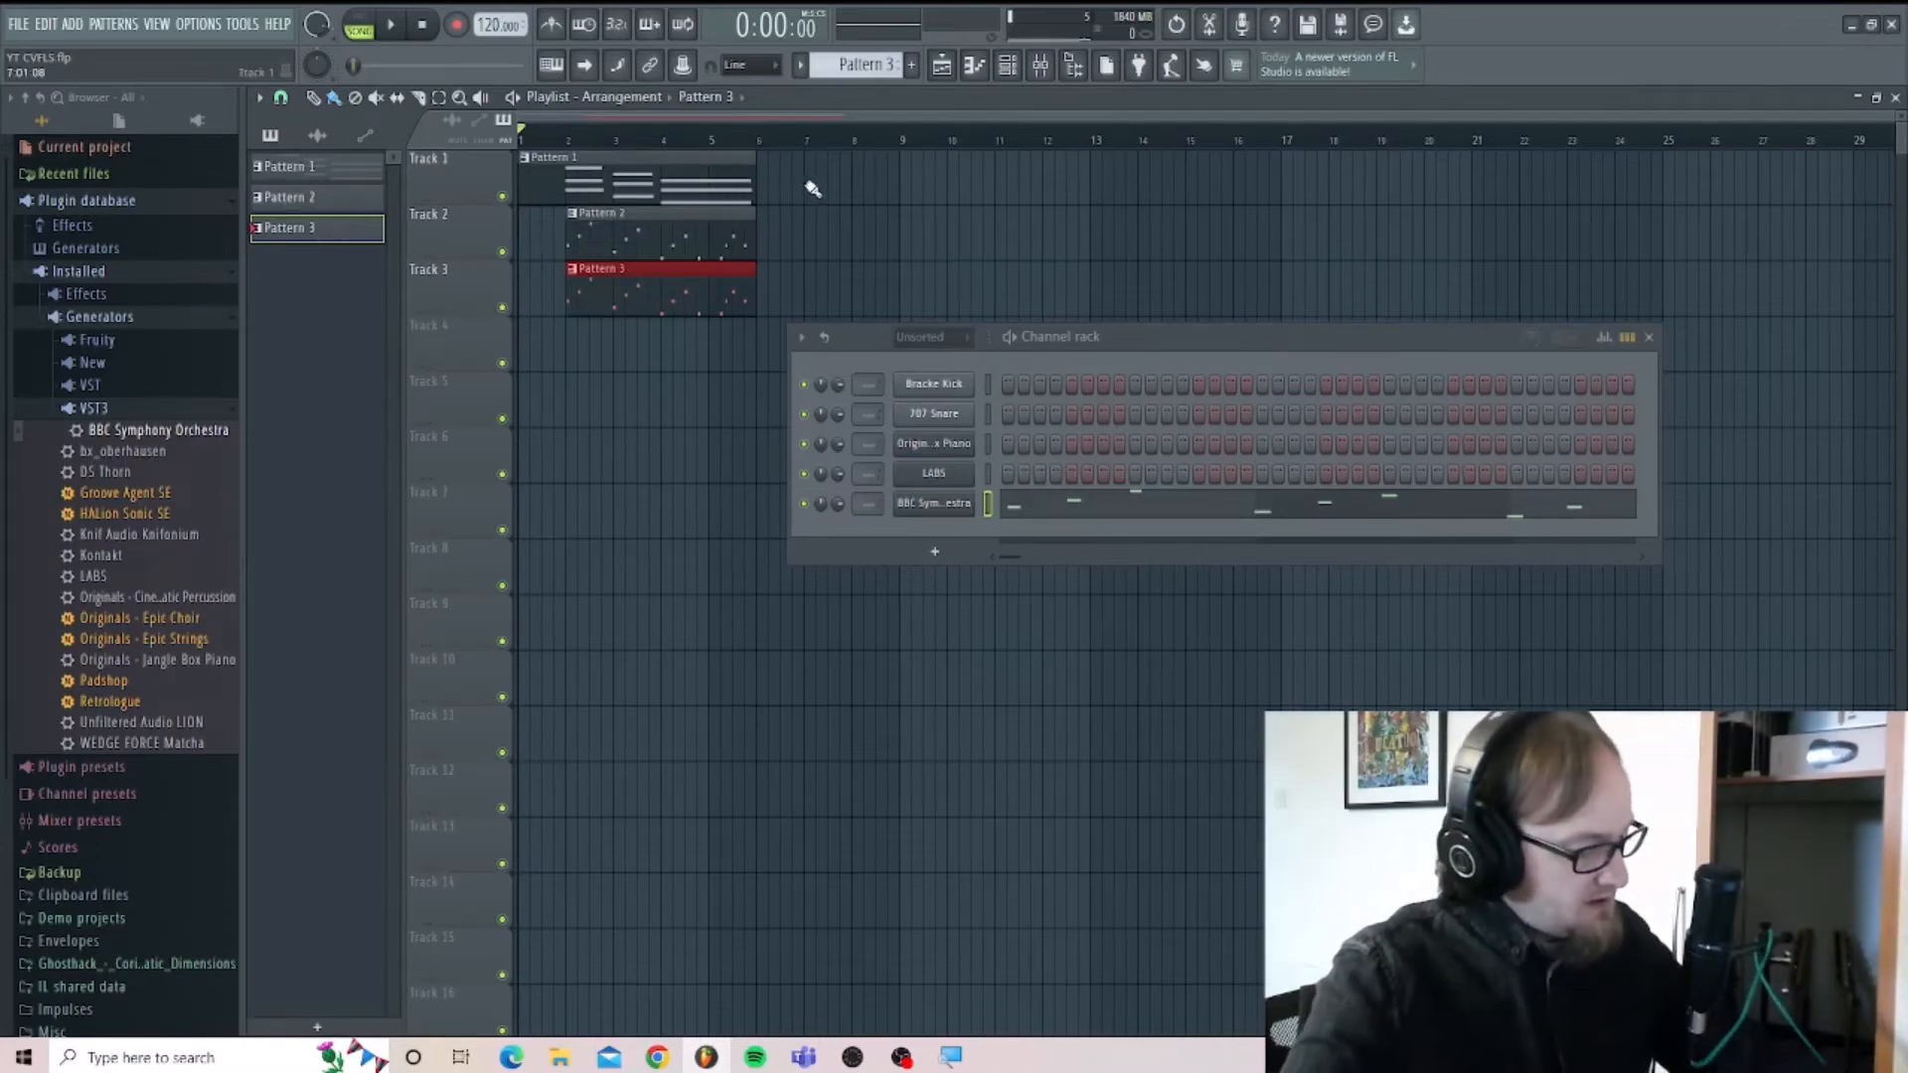
Show the mixer and play the arrangement to watch the Master track's level.
key("F9")
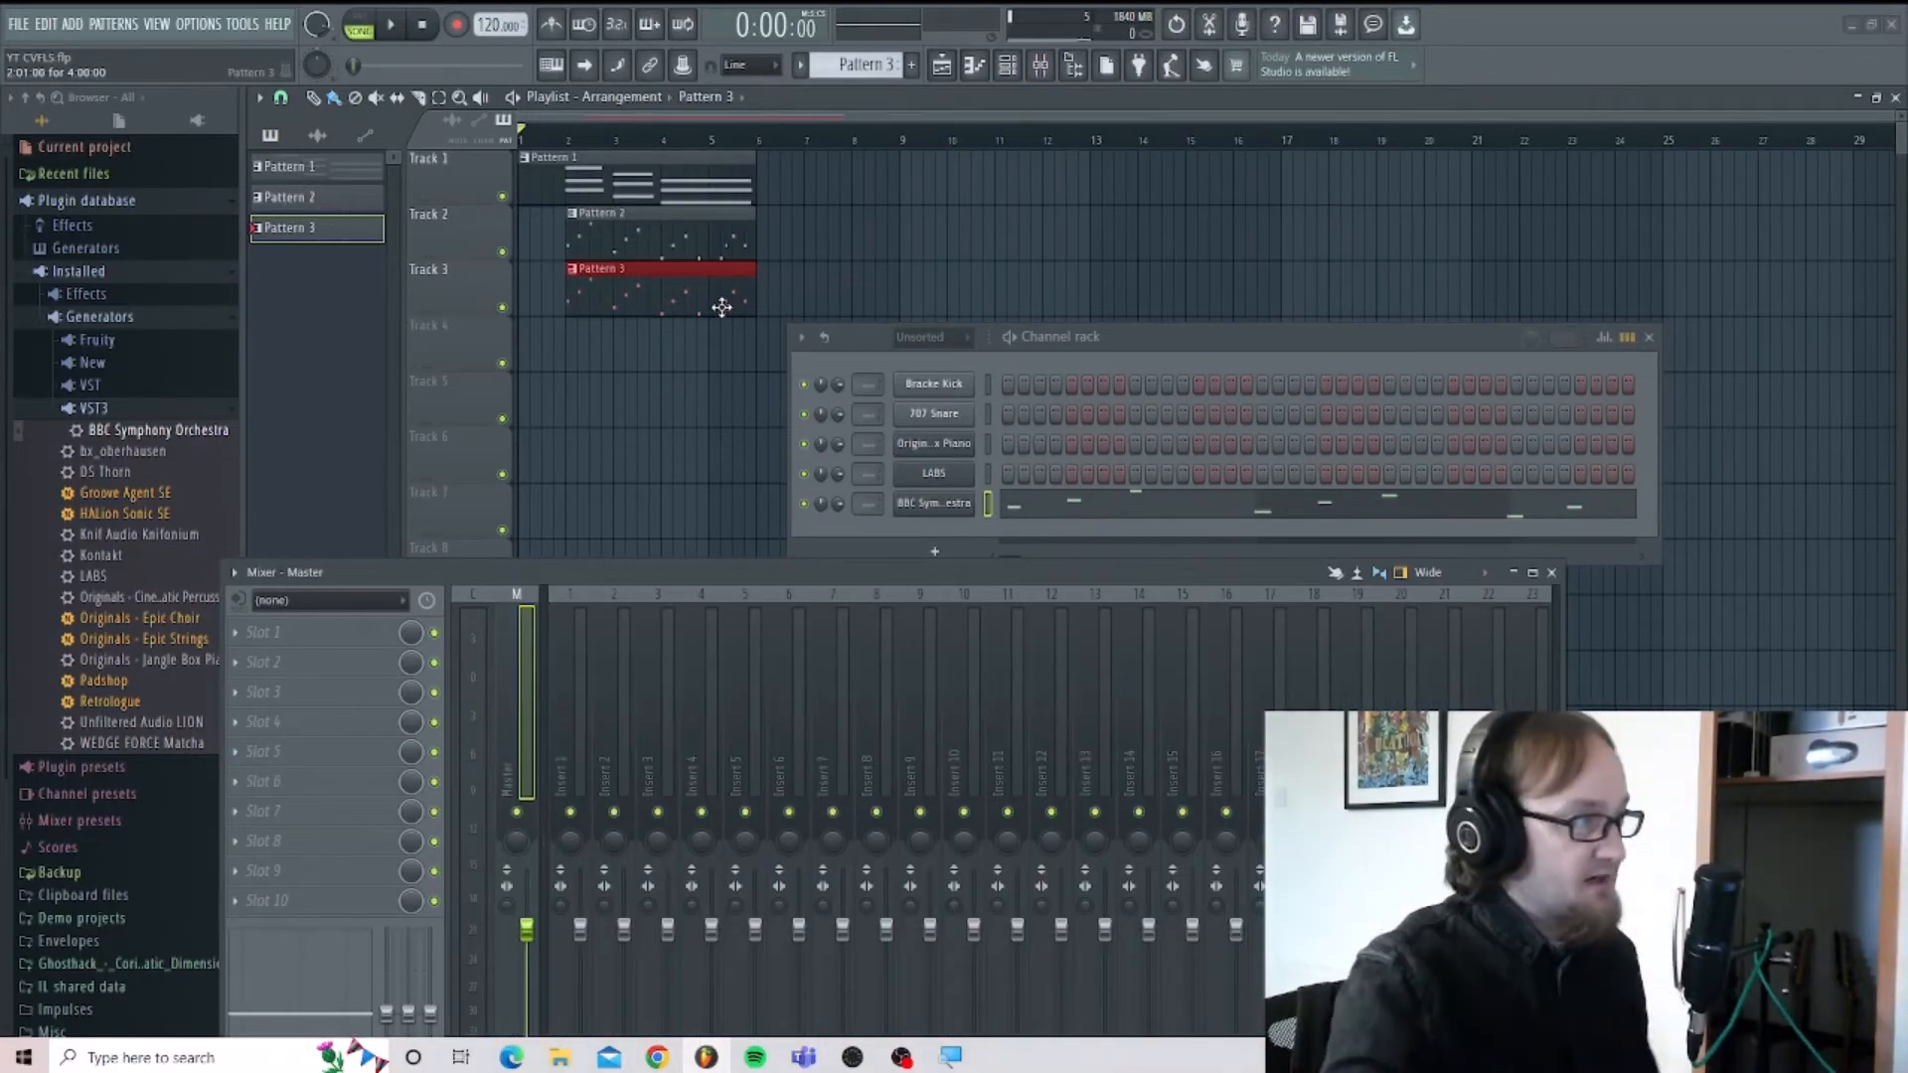
key("space")
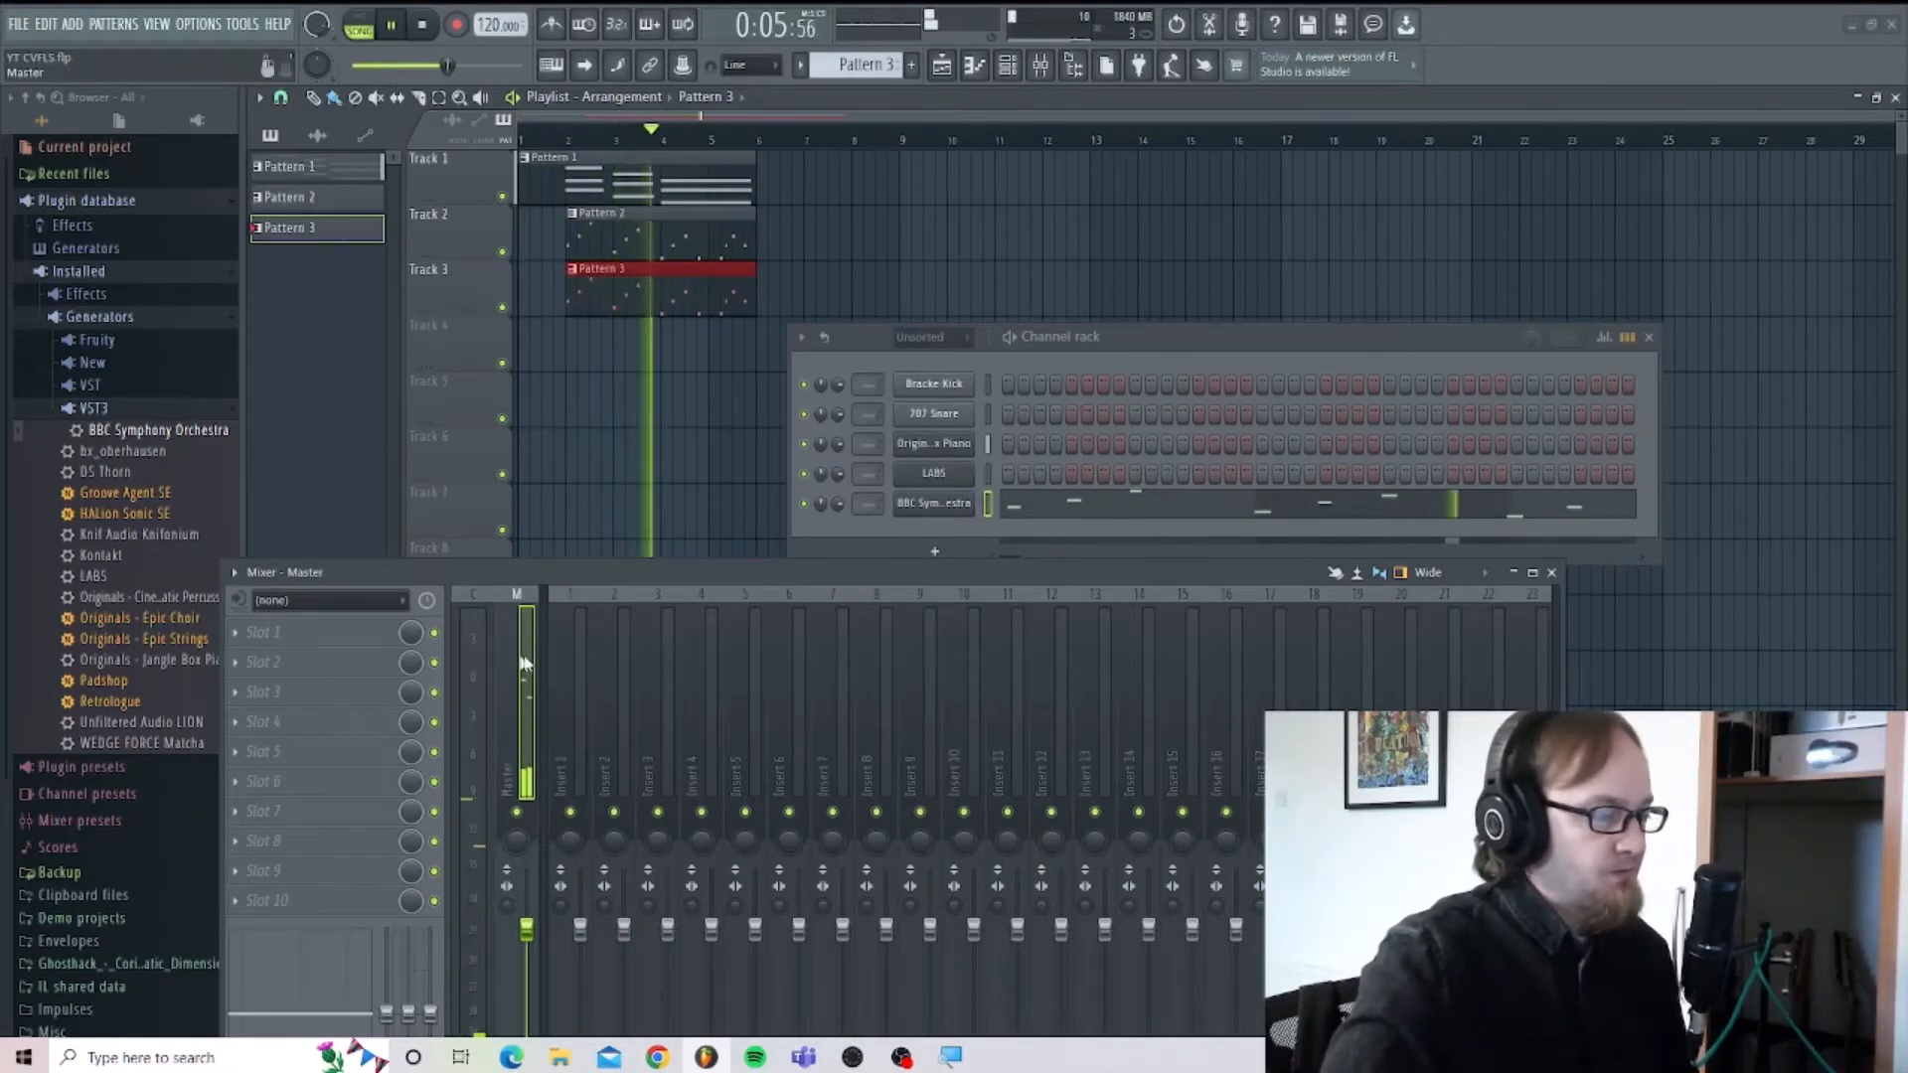
key("space")
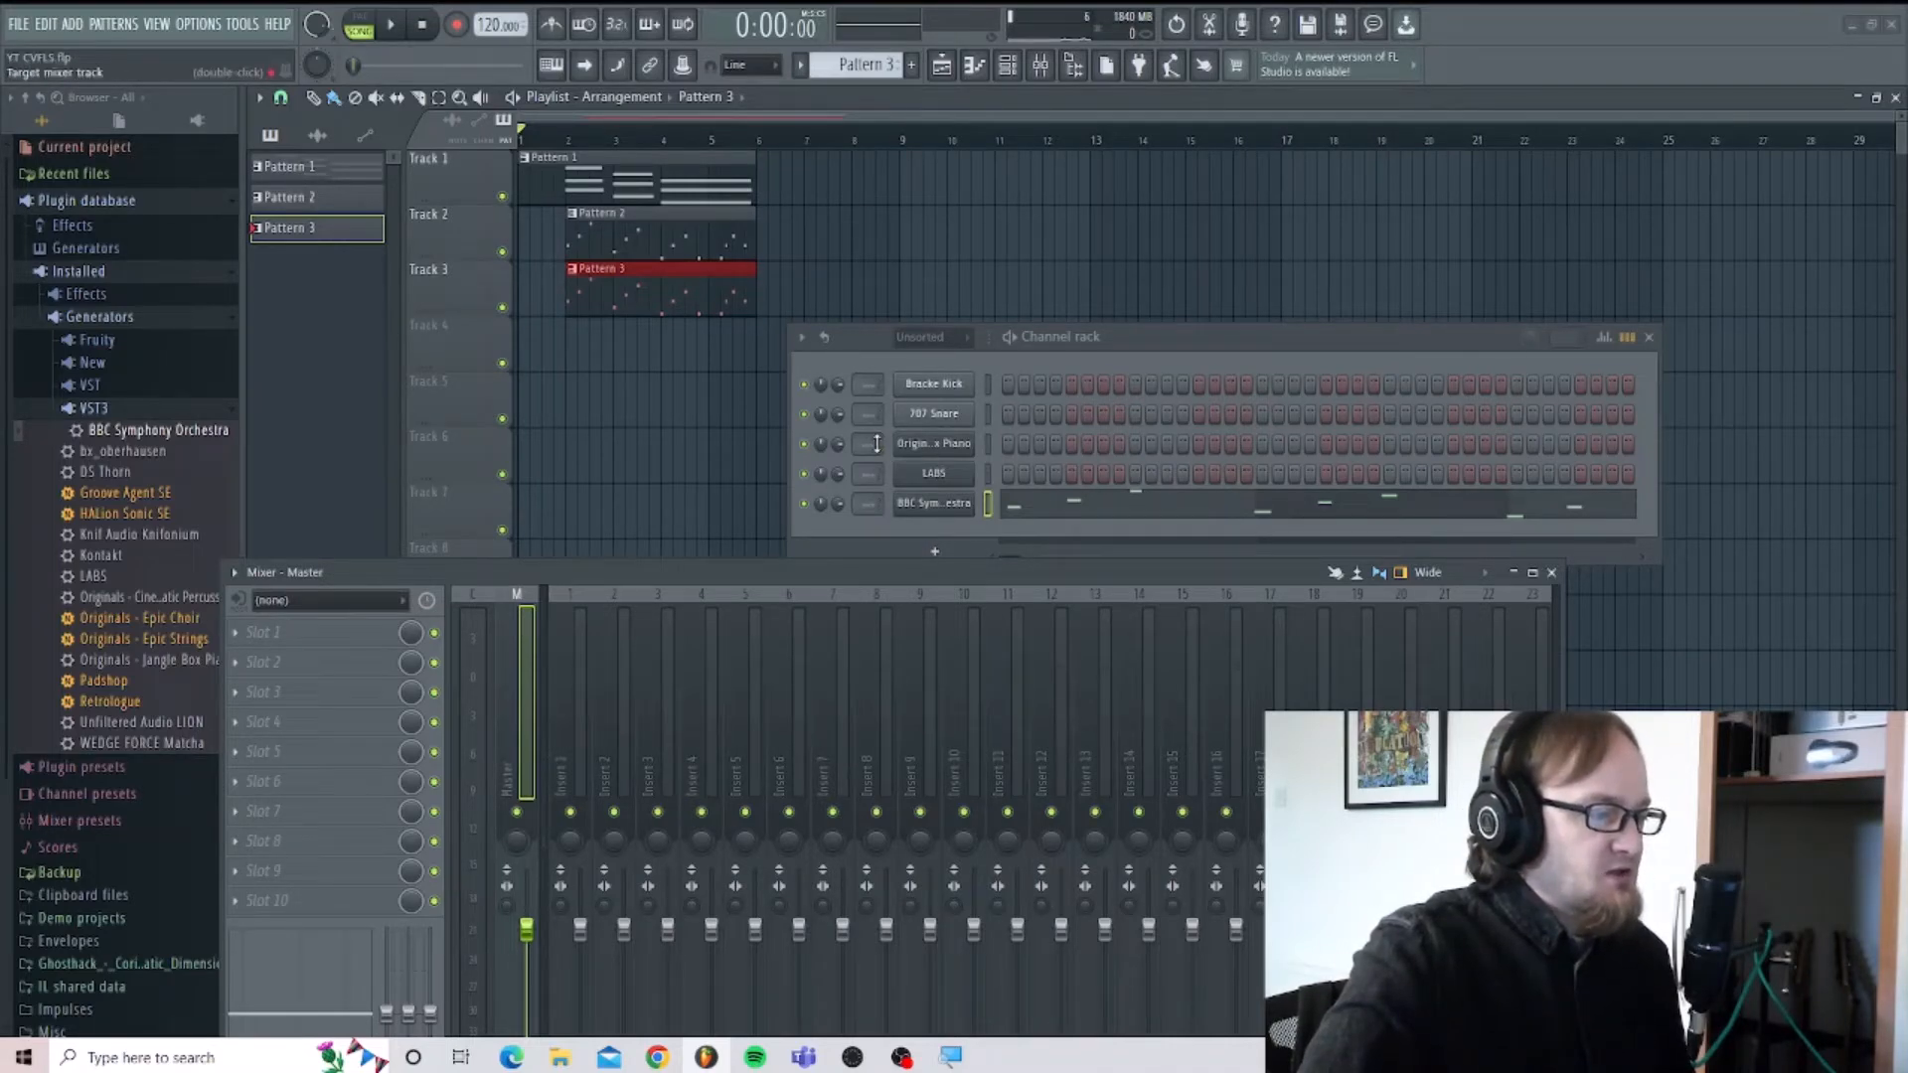
Route the piano, LABS and BBC Symphony Orchestra channels to mixer tracks 1, 2 and 3, and play the arrangement.
scroll(877, 444, "up", 1)
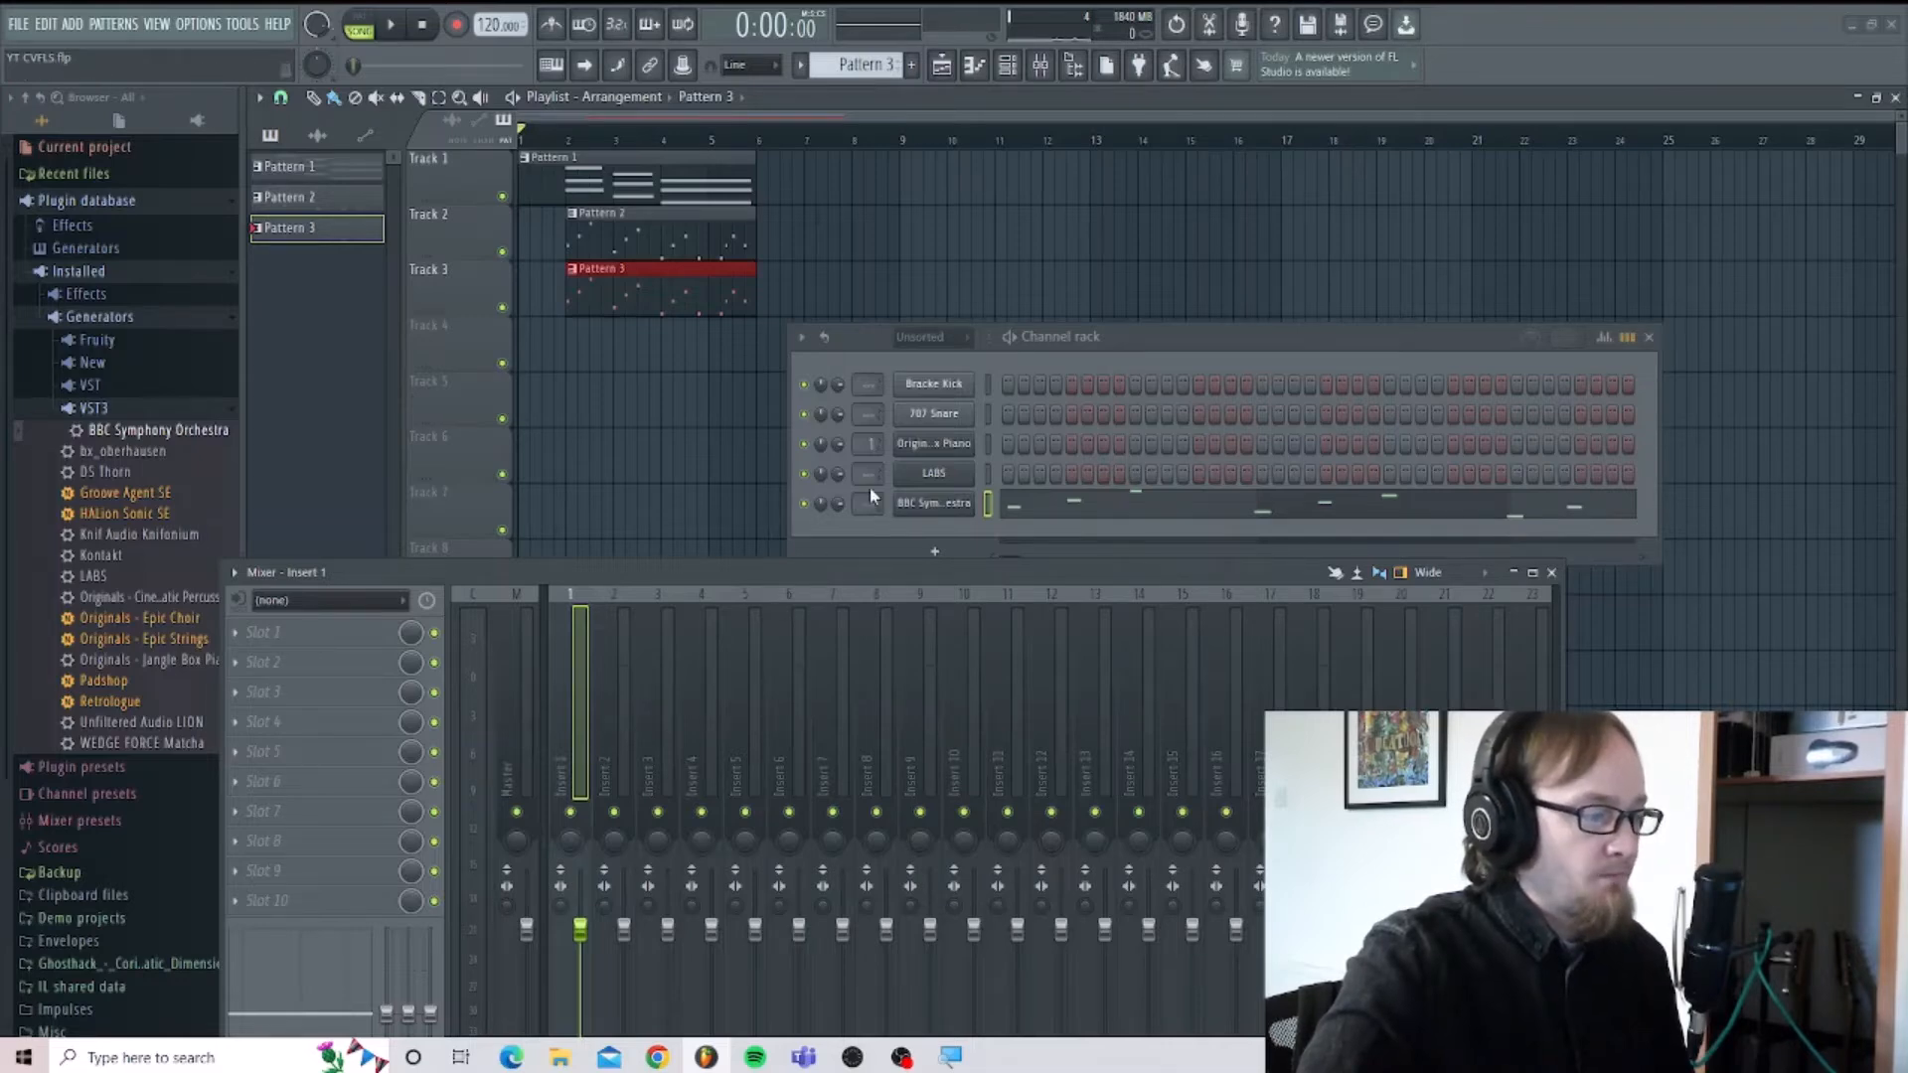
left_click_drag(870, 484, 868, 493)
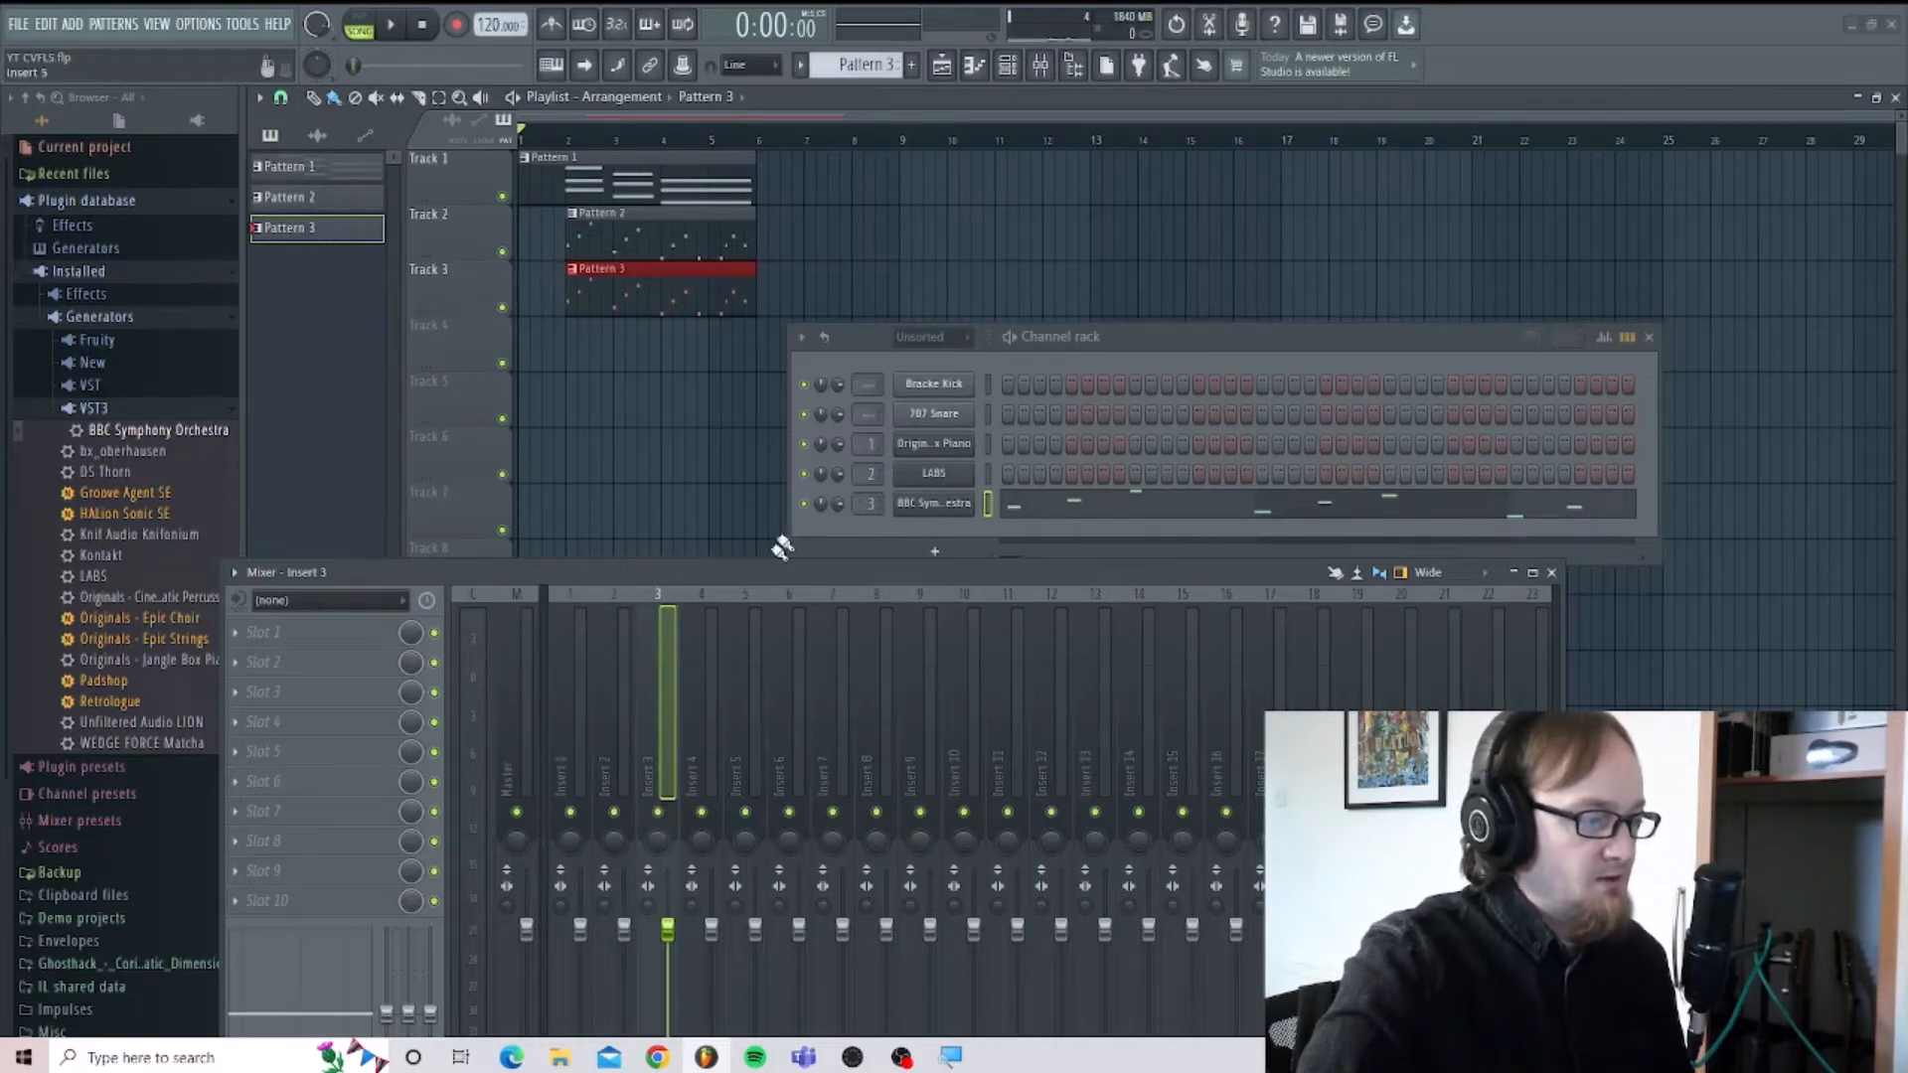
left_click(392, 28)
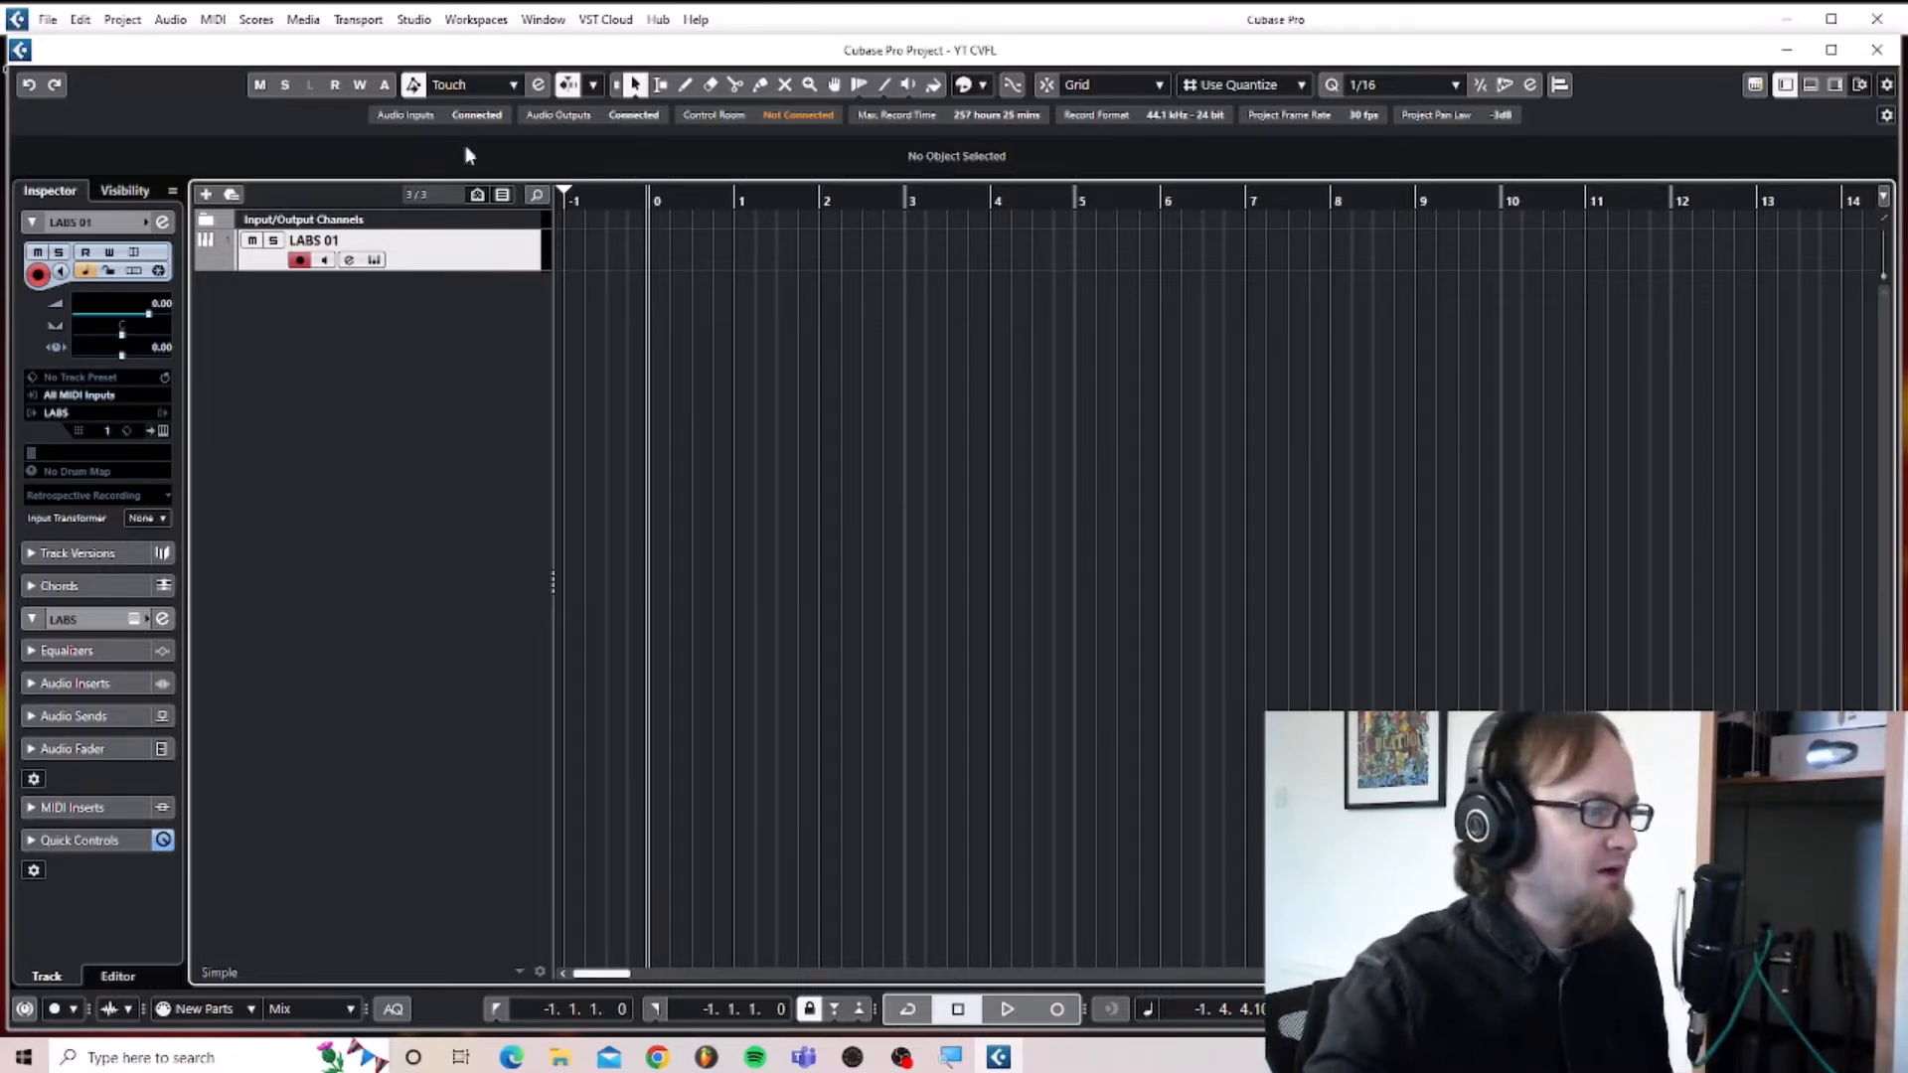
In the Cubase project with the LABS 01 track, play briefly, stop, and return the cursor to the start.
key("space")
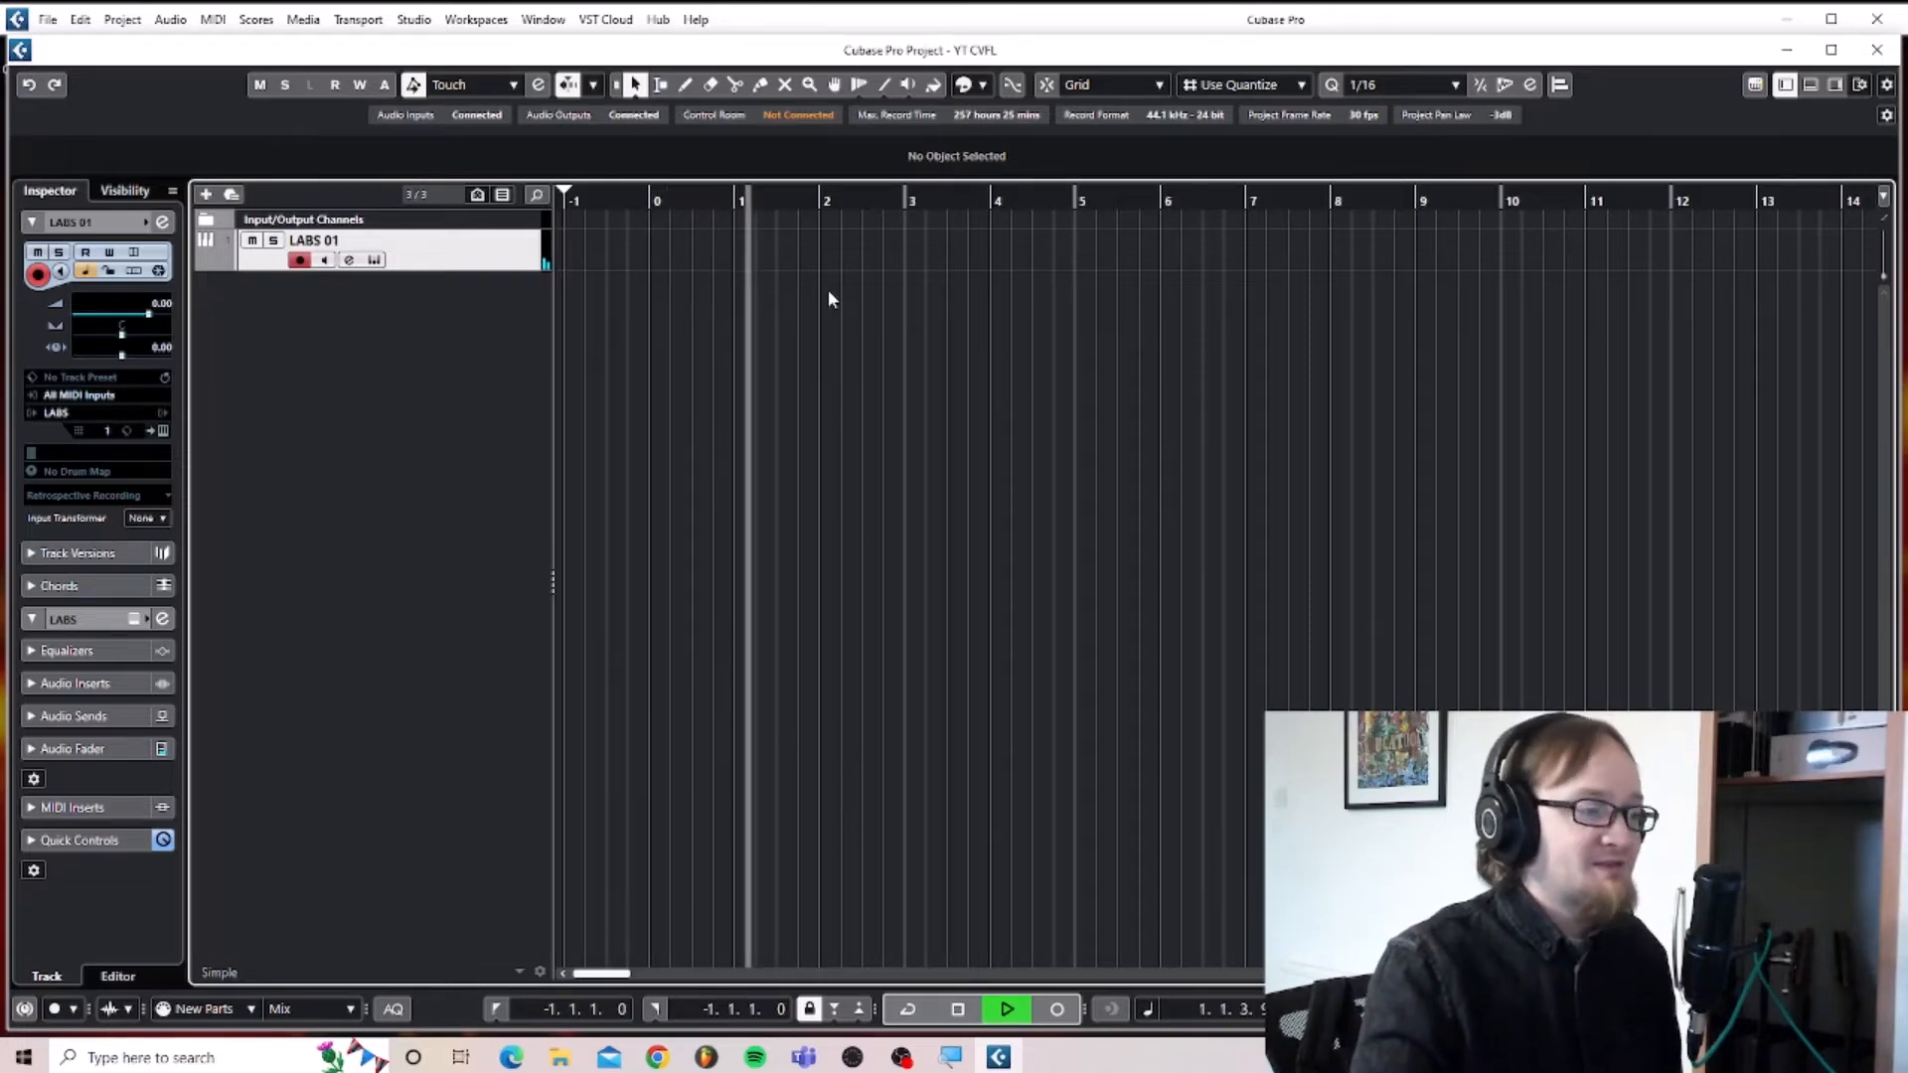
key("space")
key("KP_0")
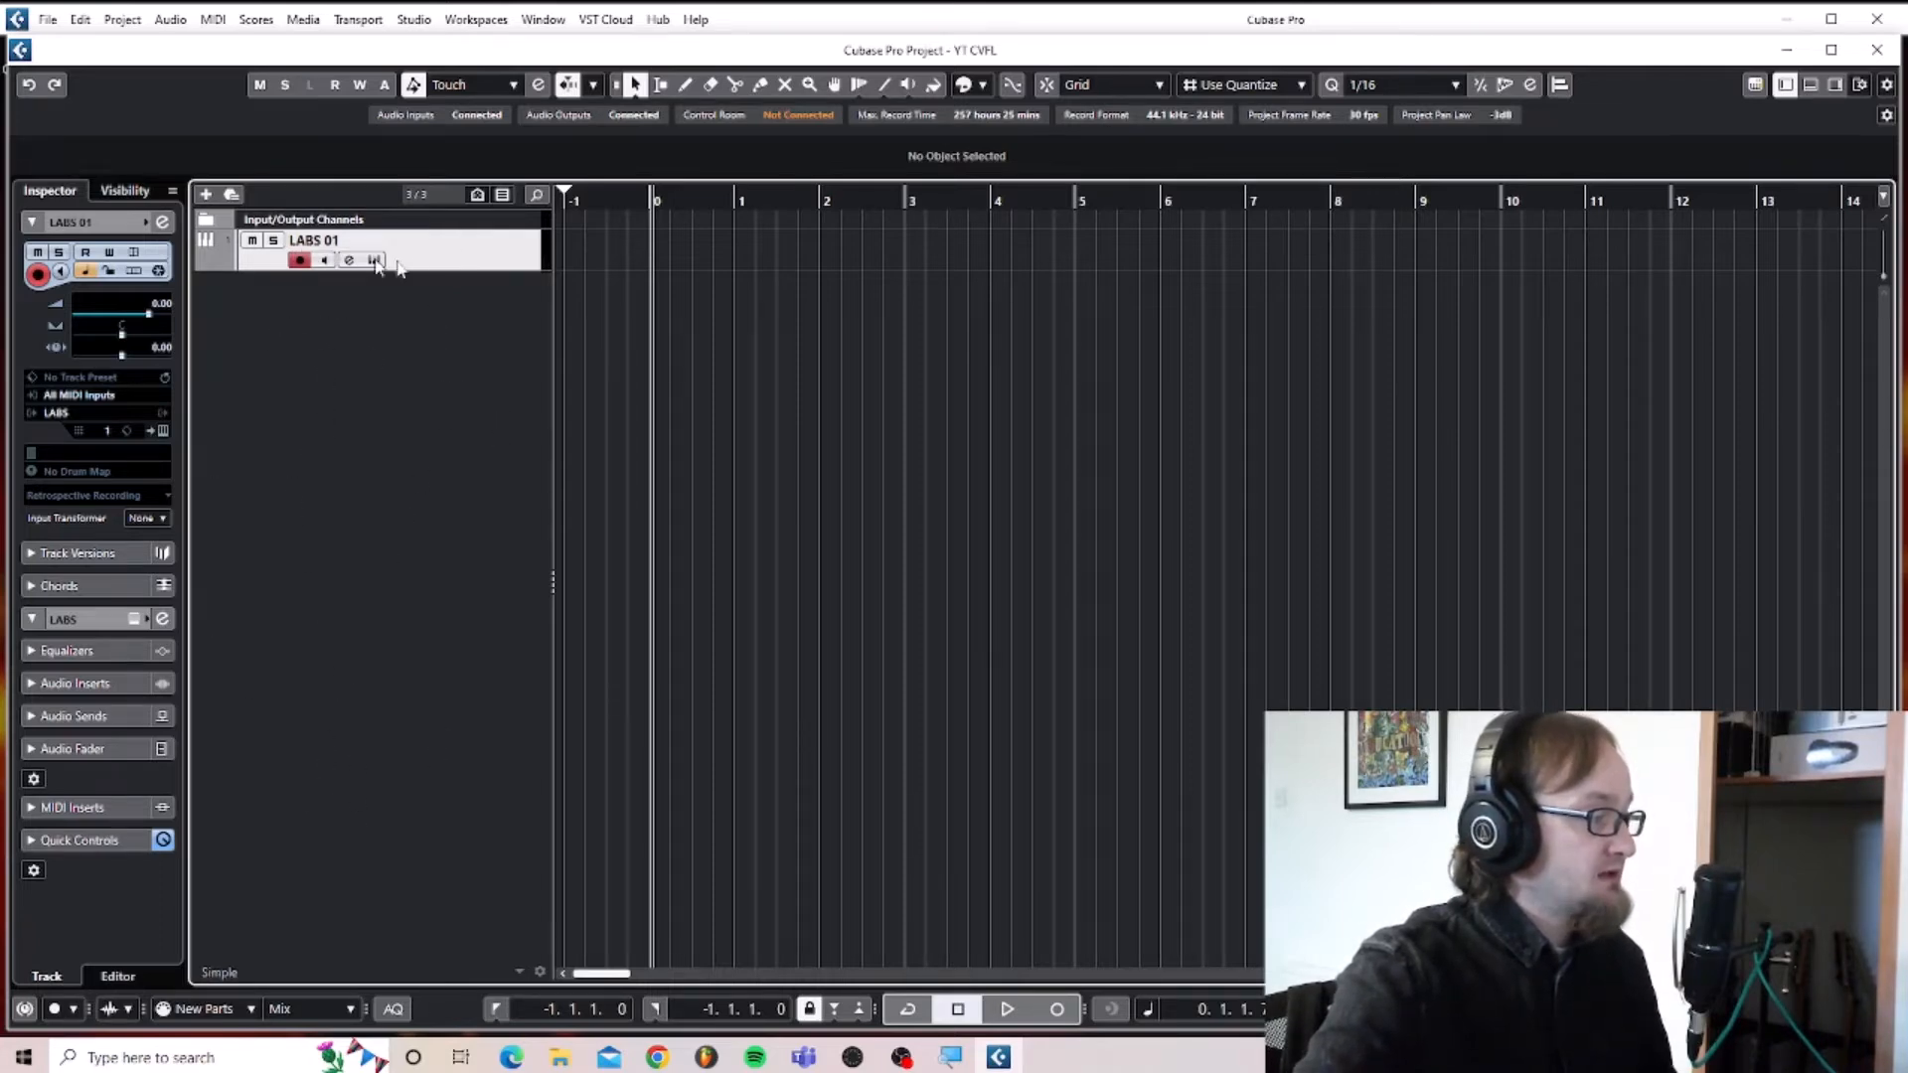
Add an Originals - Jangle Box Piano instrument track and record a six-bar part on it from bar 0.
right_click(362, 478)
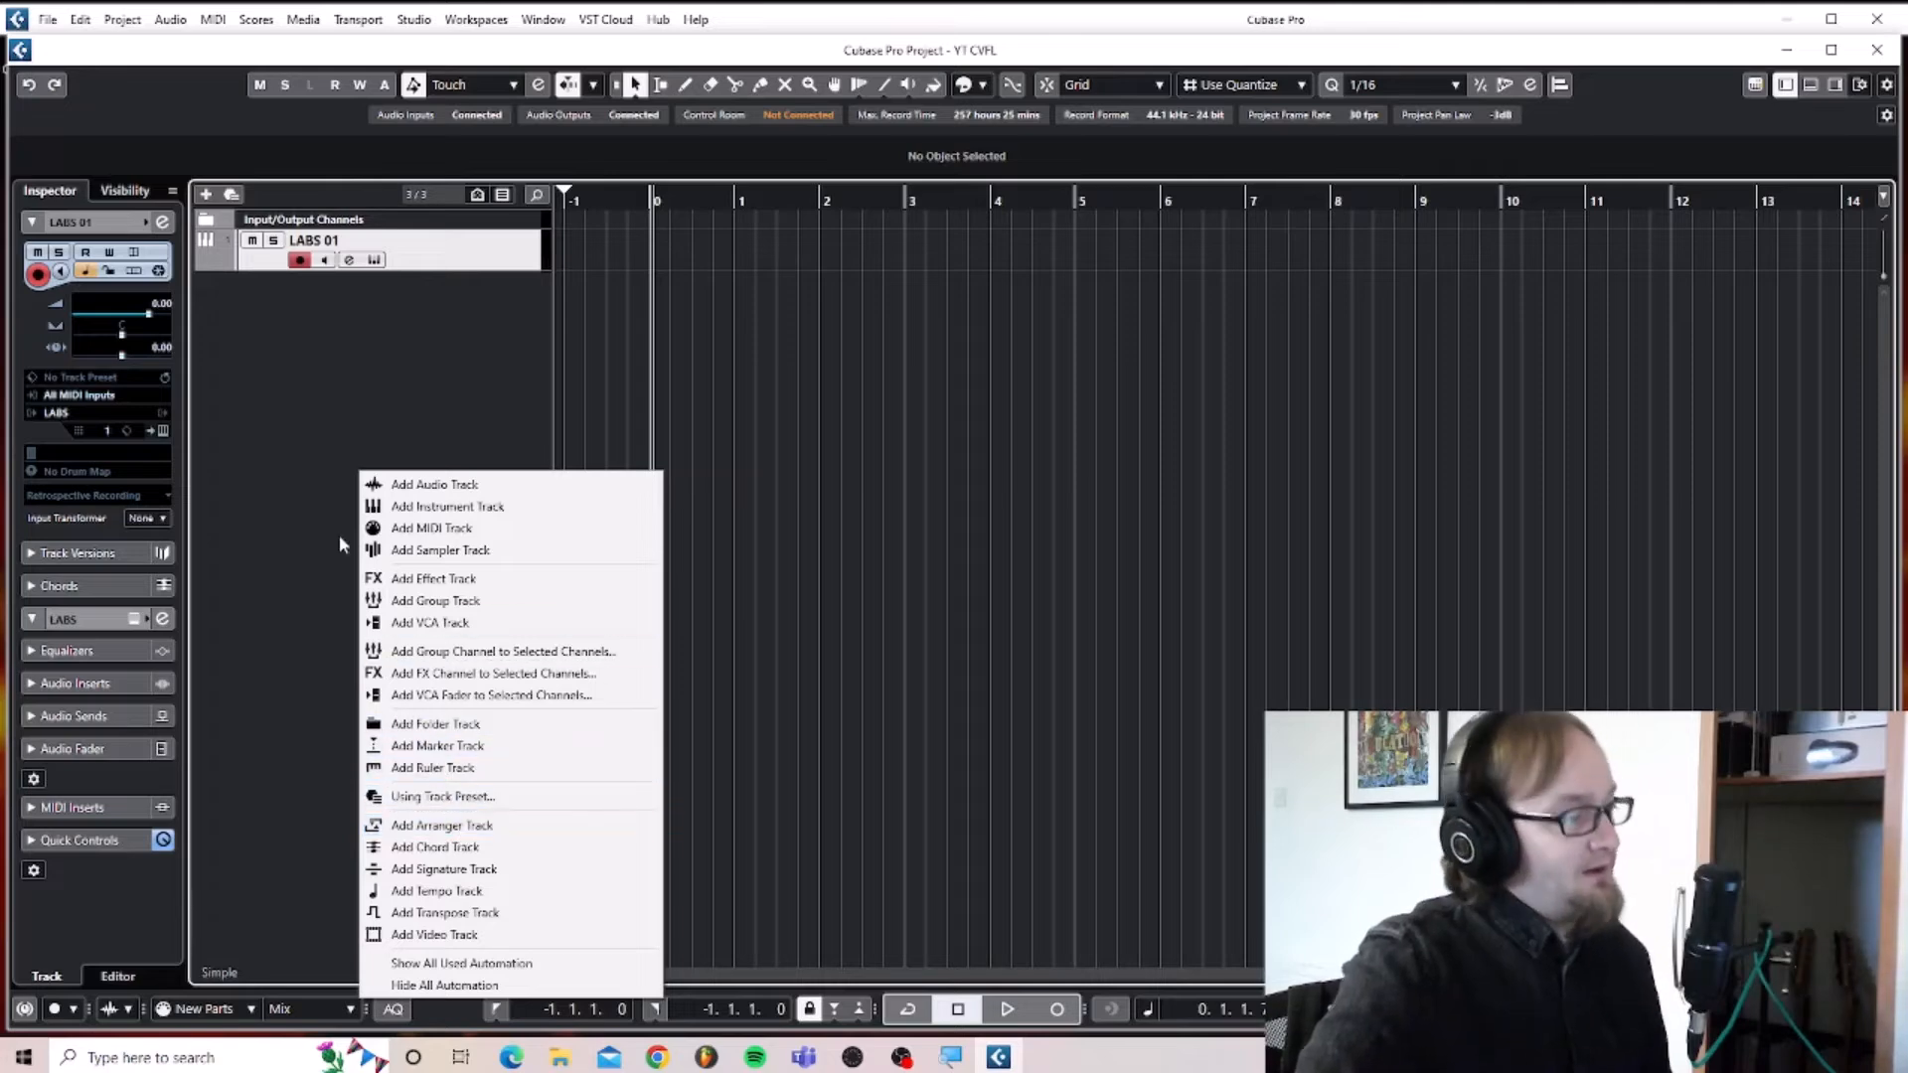
left_click(460, 509)
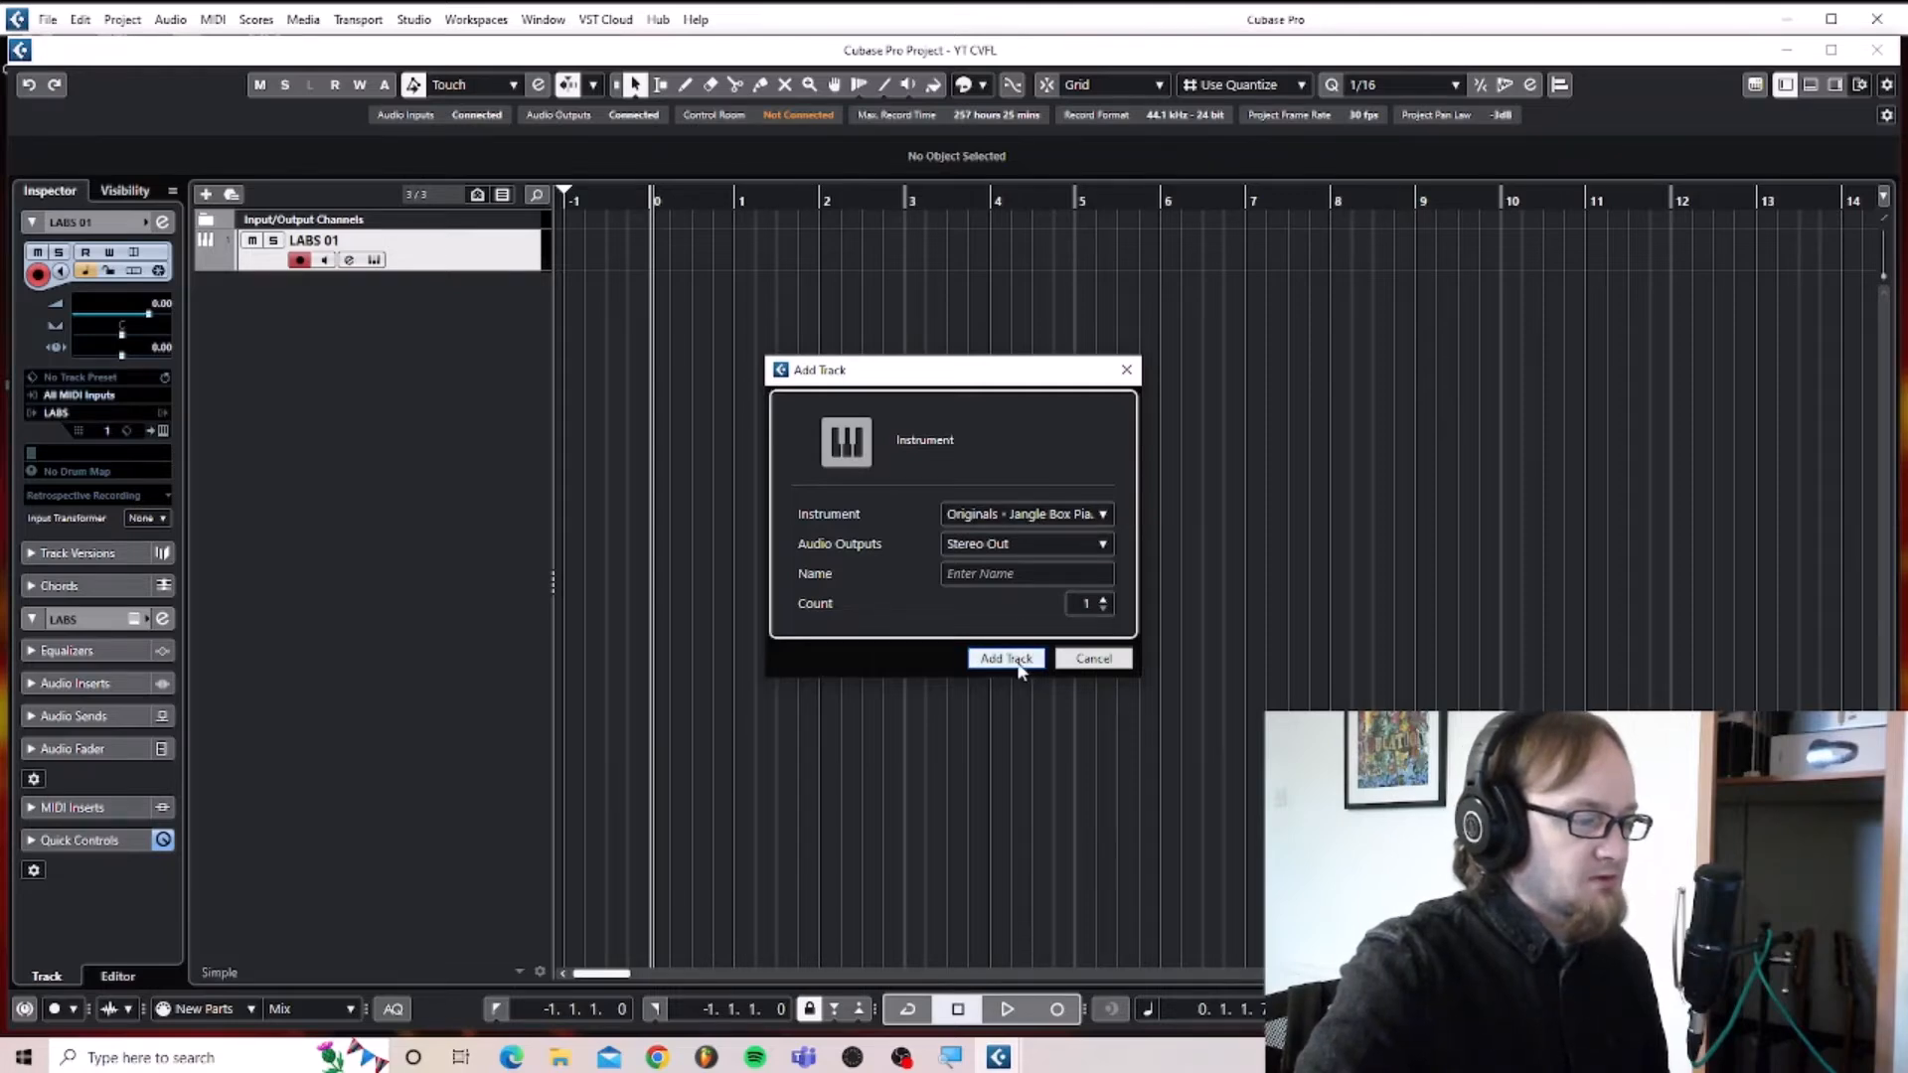
left_click(1018, 662)
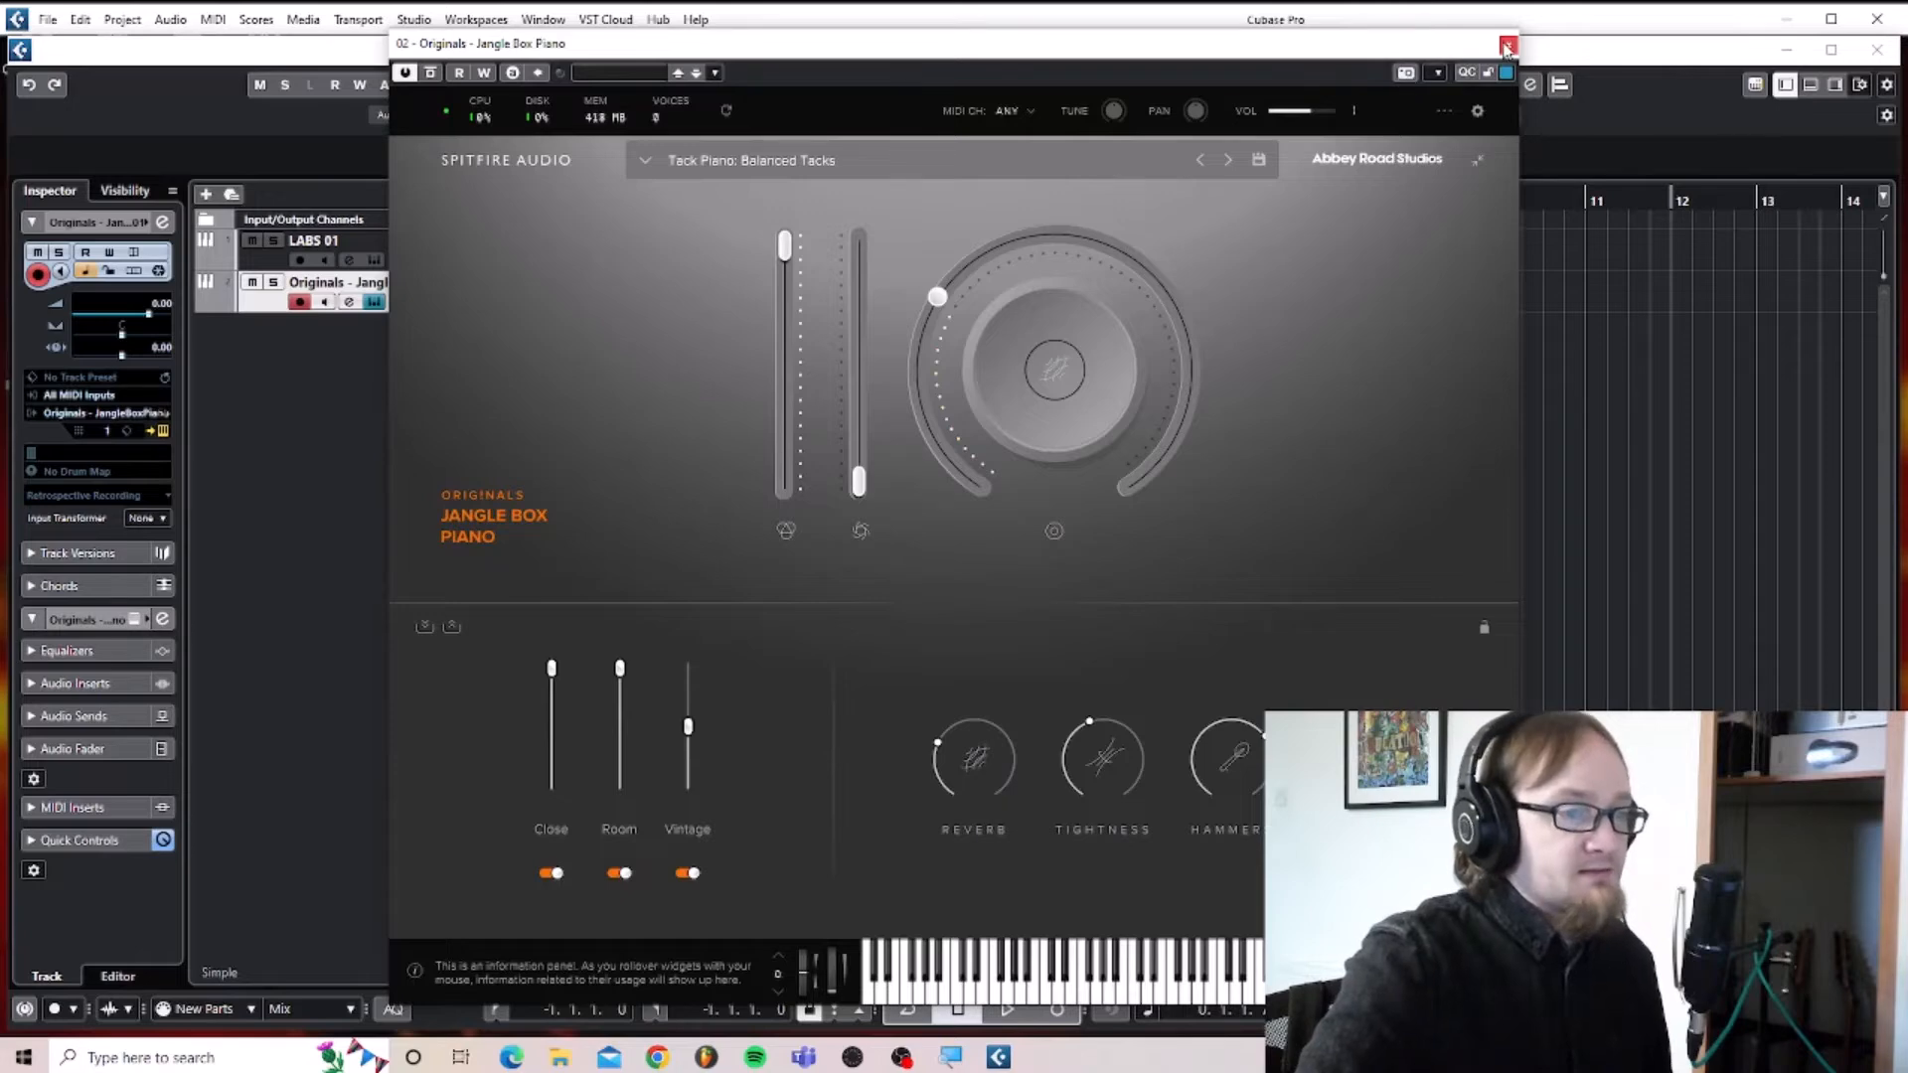
left_click(1508, 46)
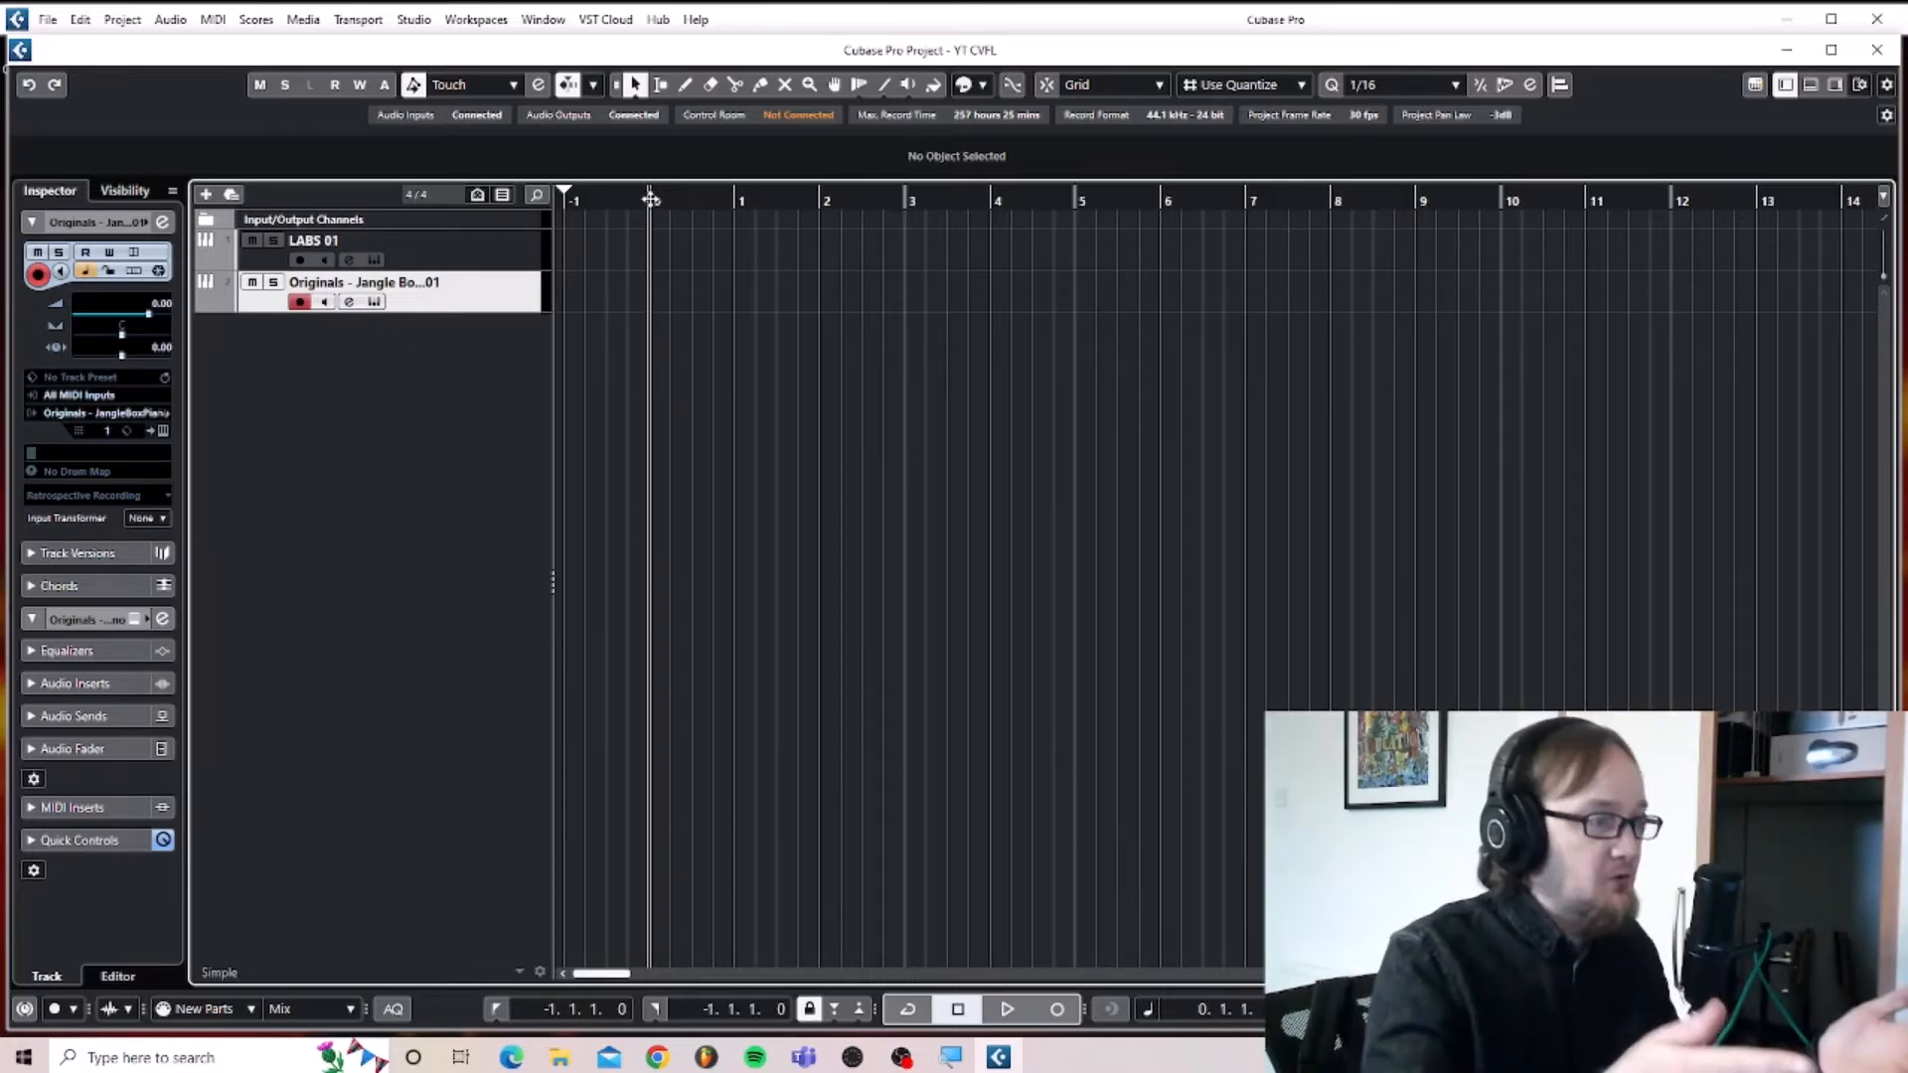
key("KP_Multiply")
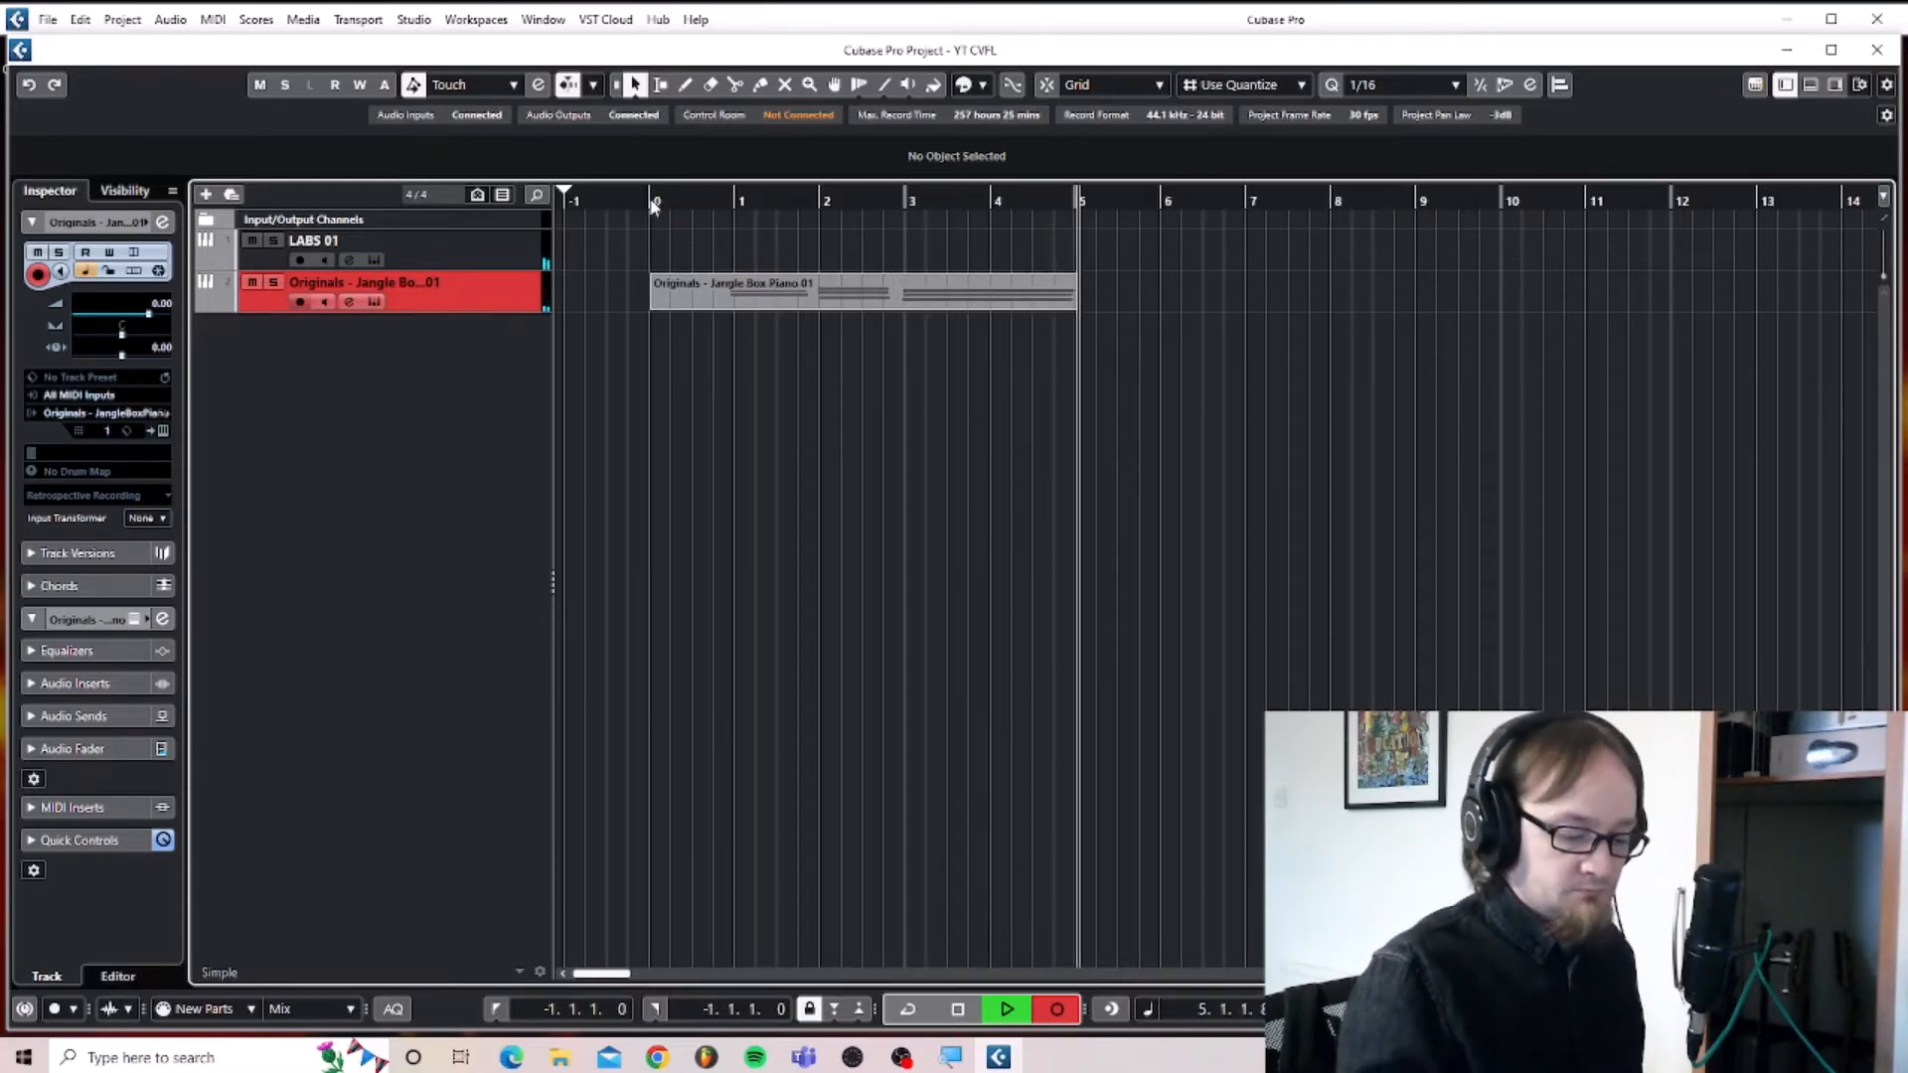
key("space")
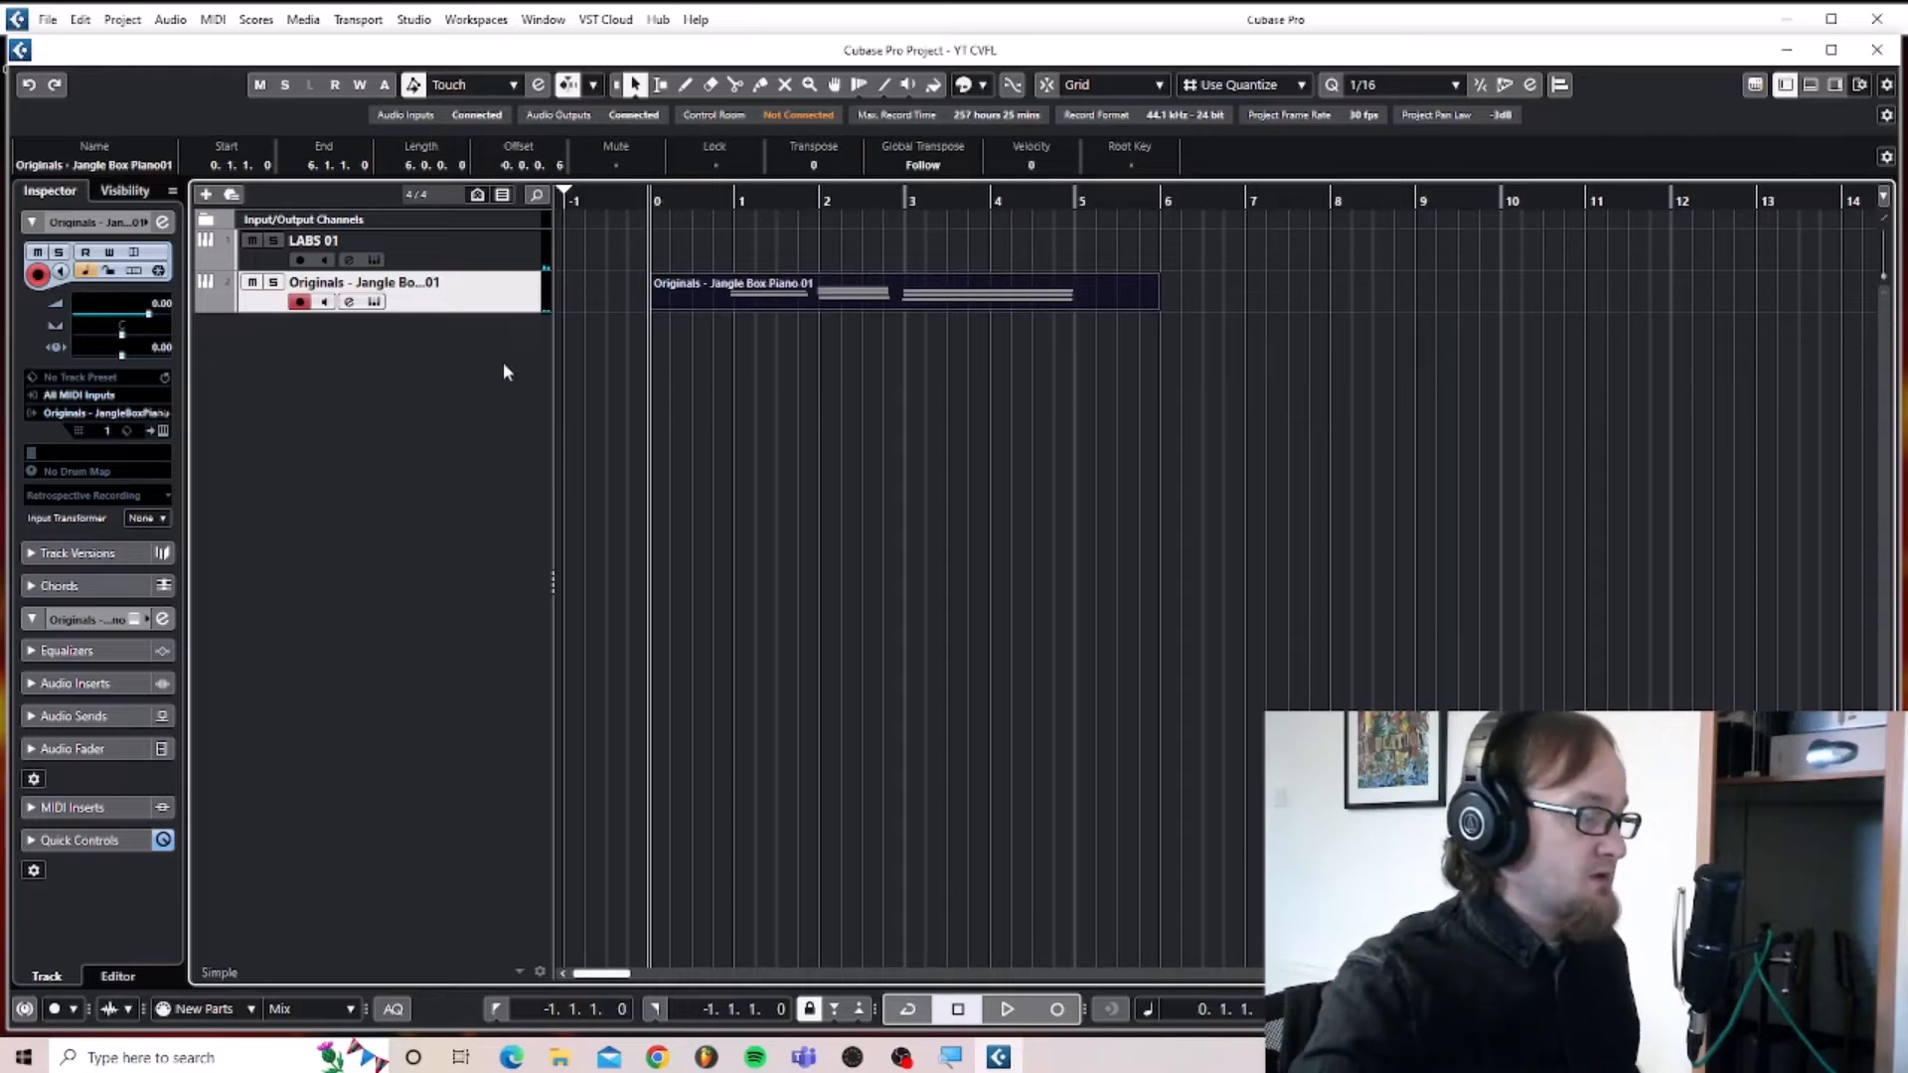
Add a LABS instrument track routed to Stereo Out below the piano track.
right_click(351, 357)
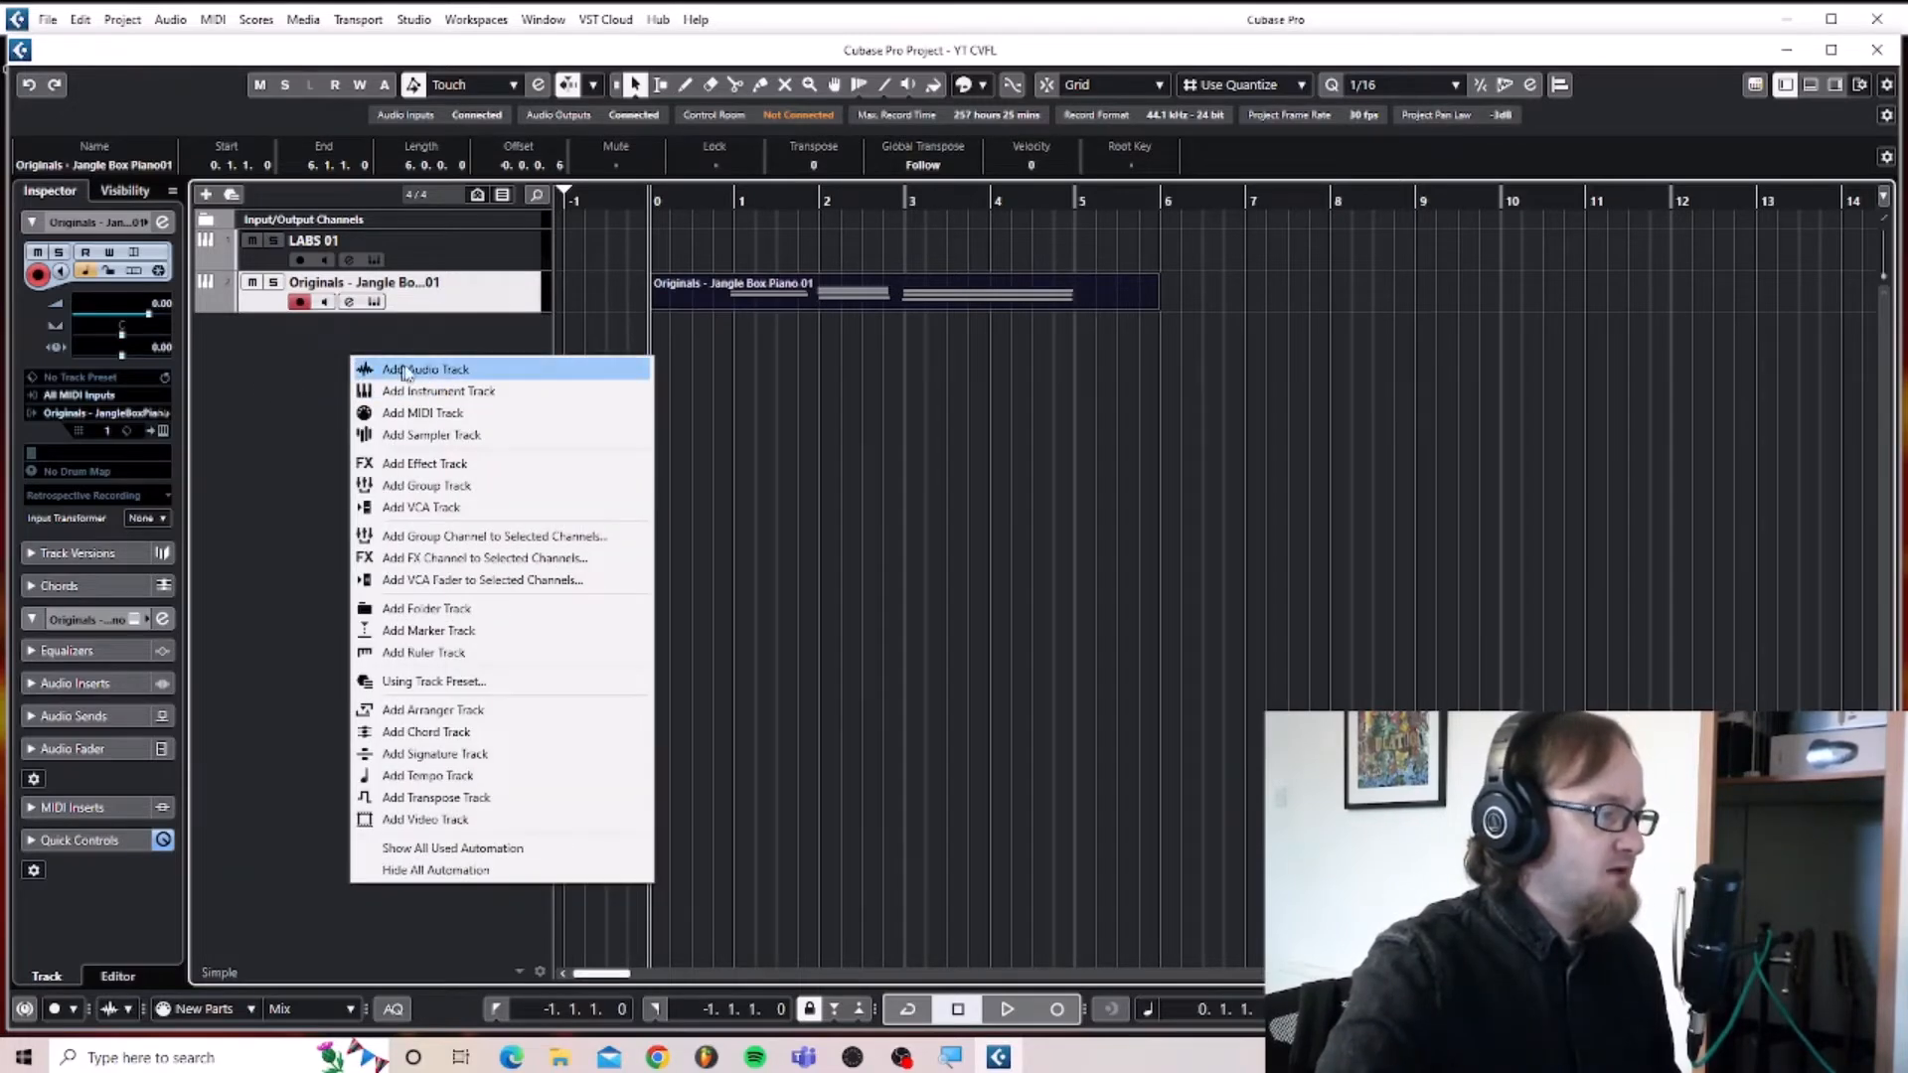
left_click(445, 393)
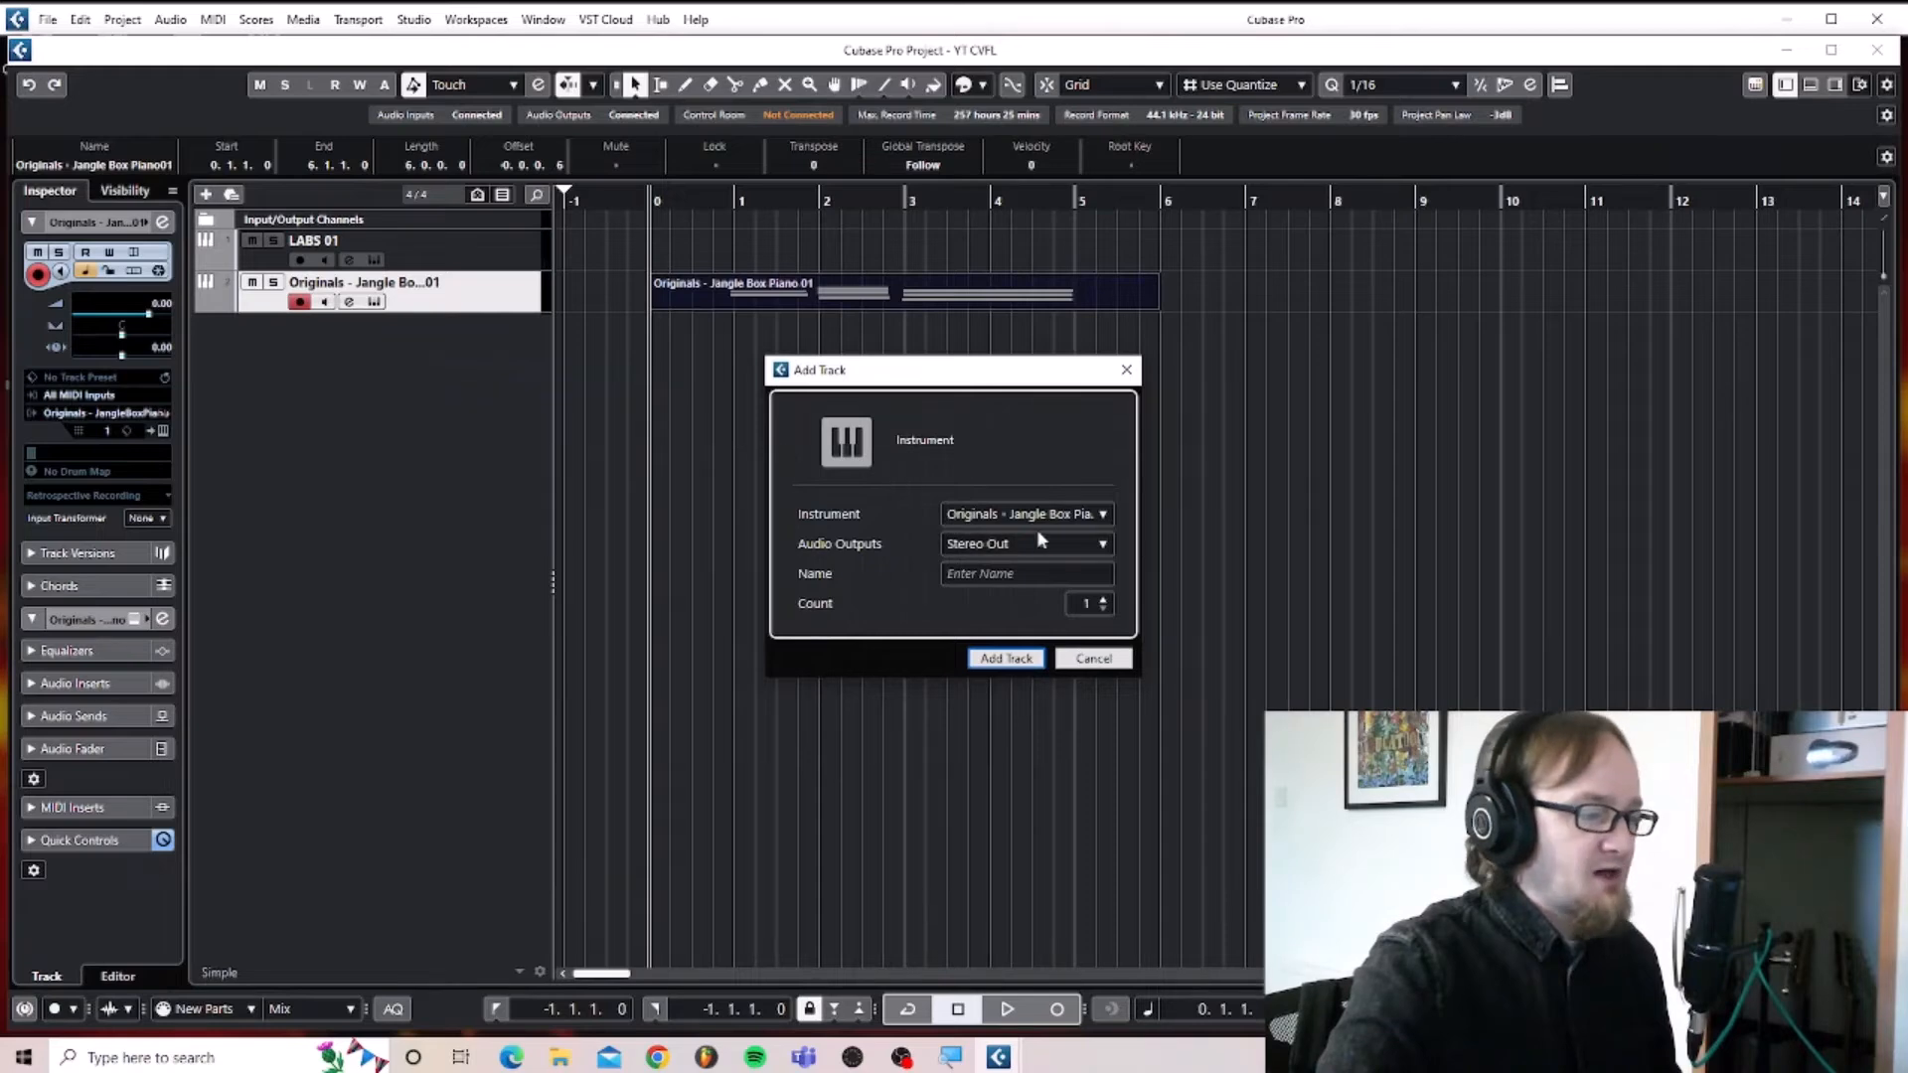
left_click(1068, 521)
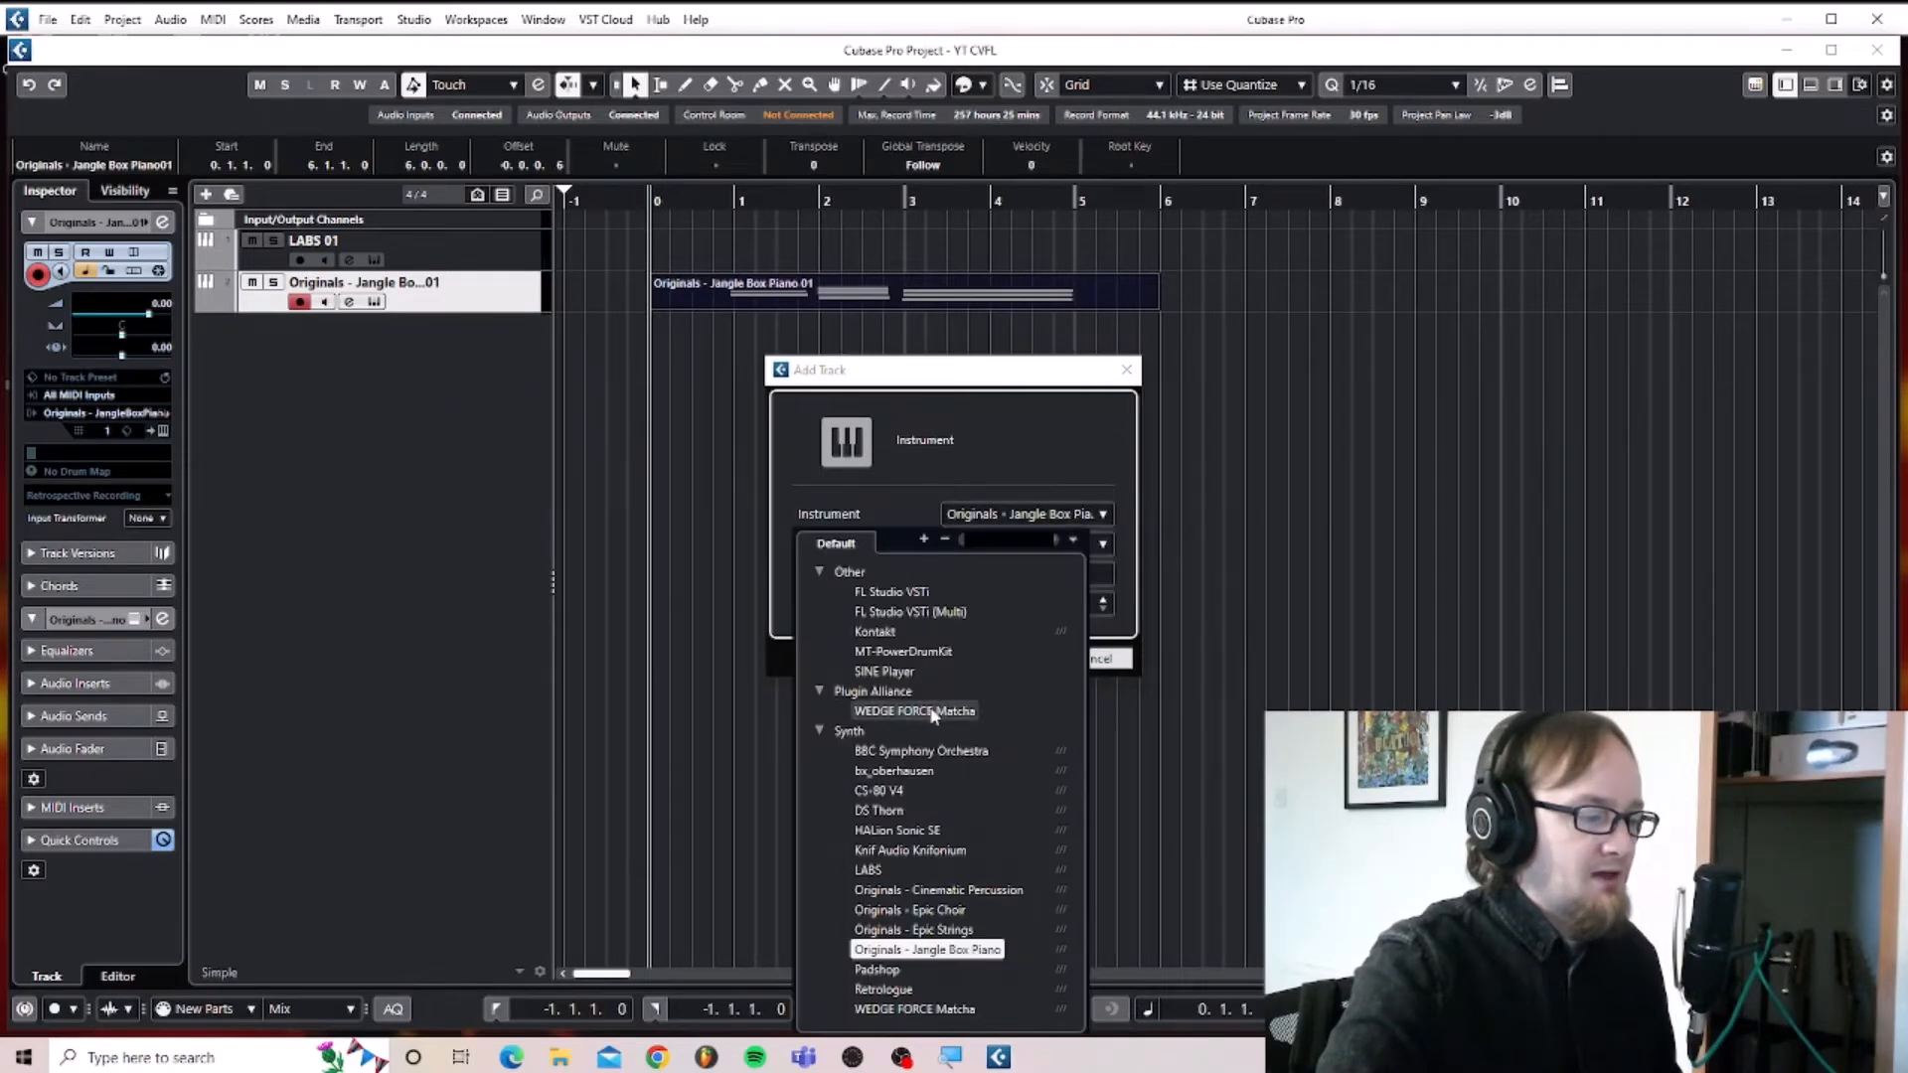
left_click(891, 867)
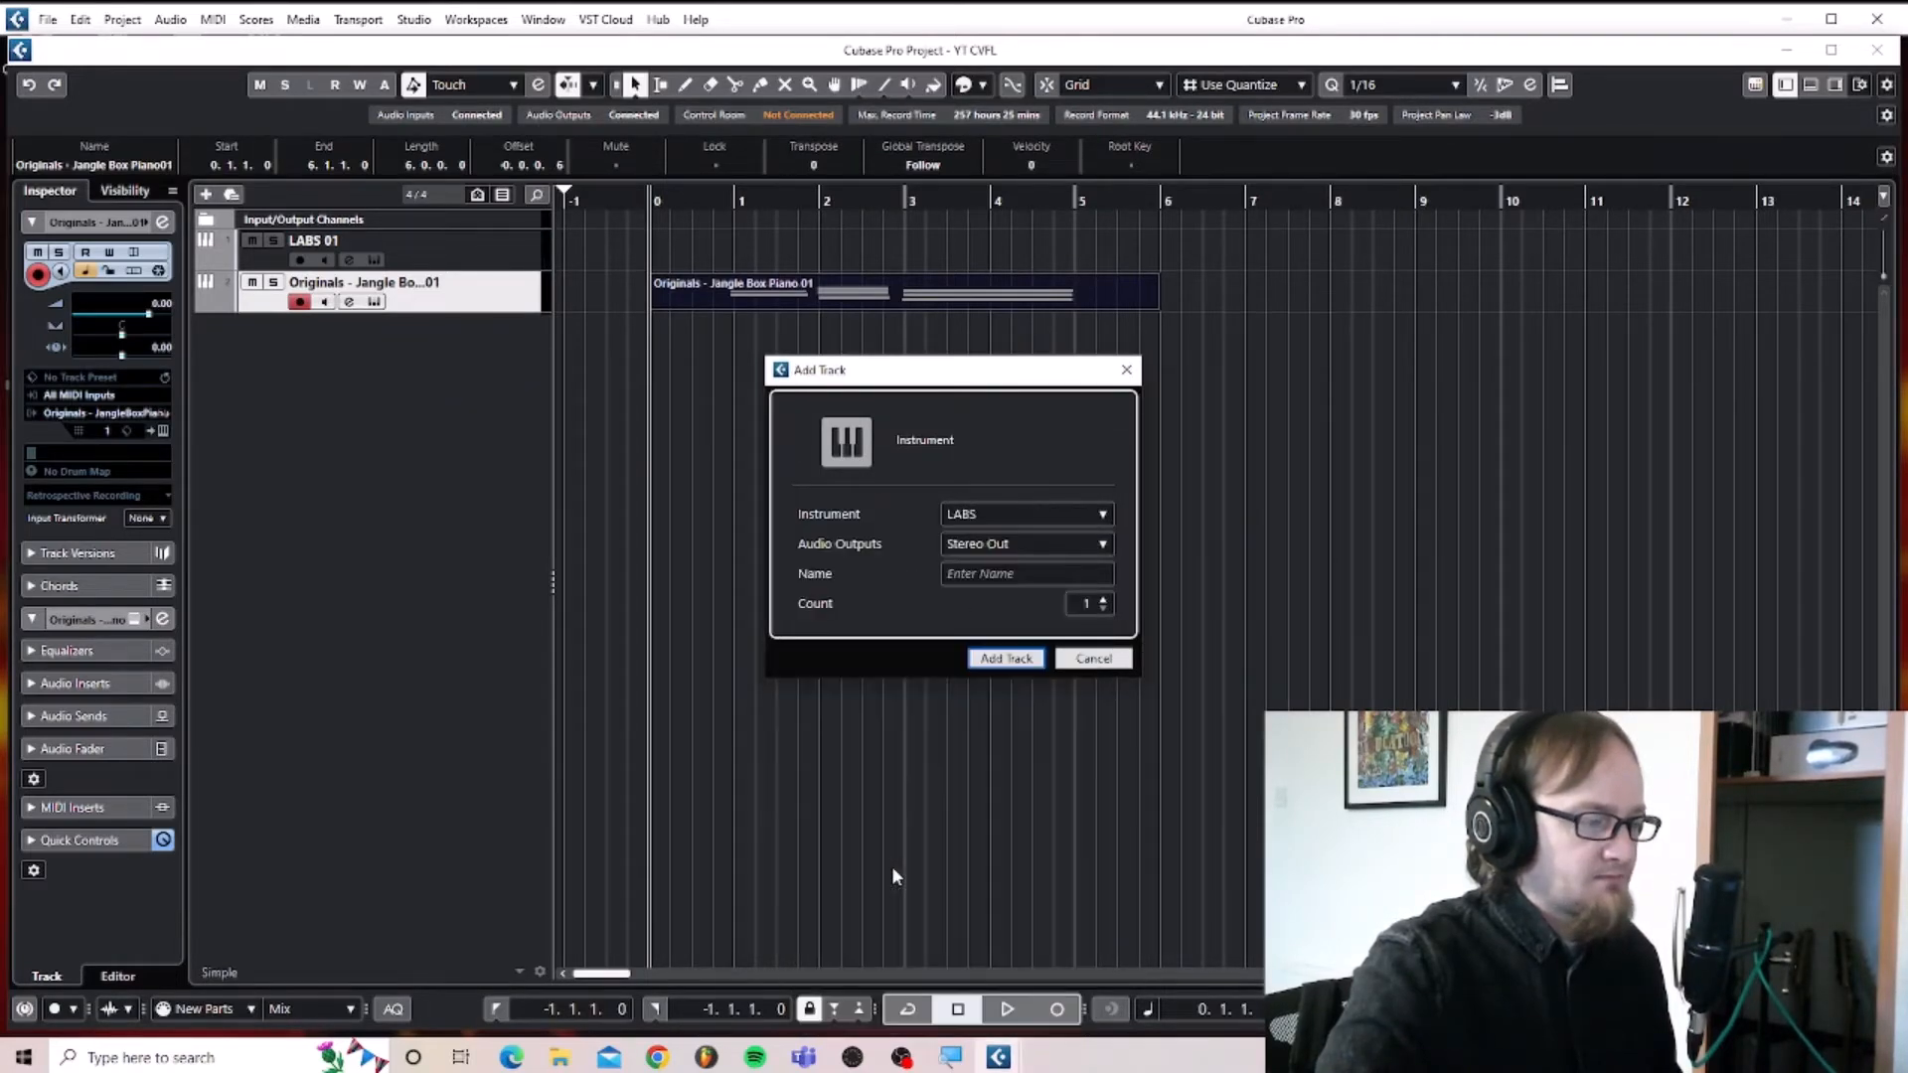
left_click(1009, 658)
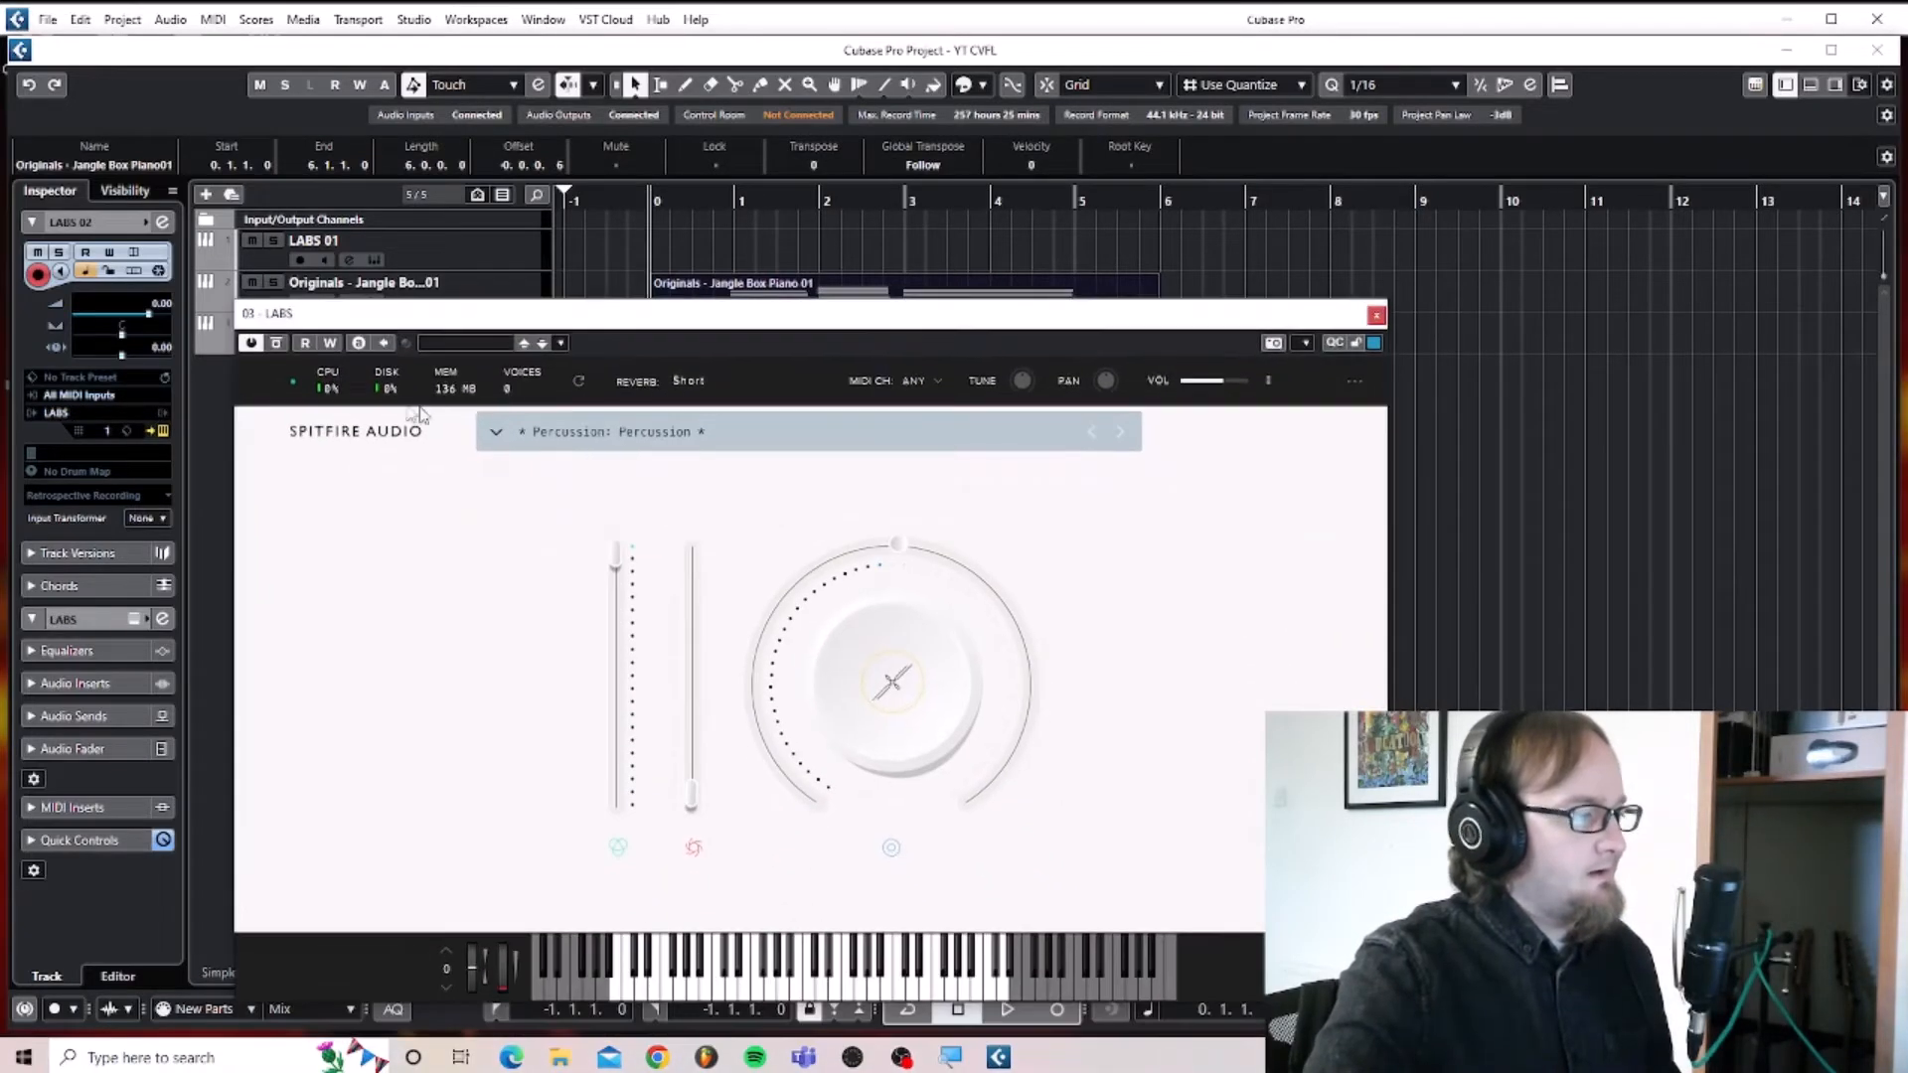
Load the Strings: Short preset in the new LABS instrument and record a six-bar part on its track from bar 0.
left_click(497, 435)
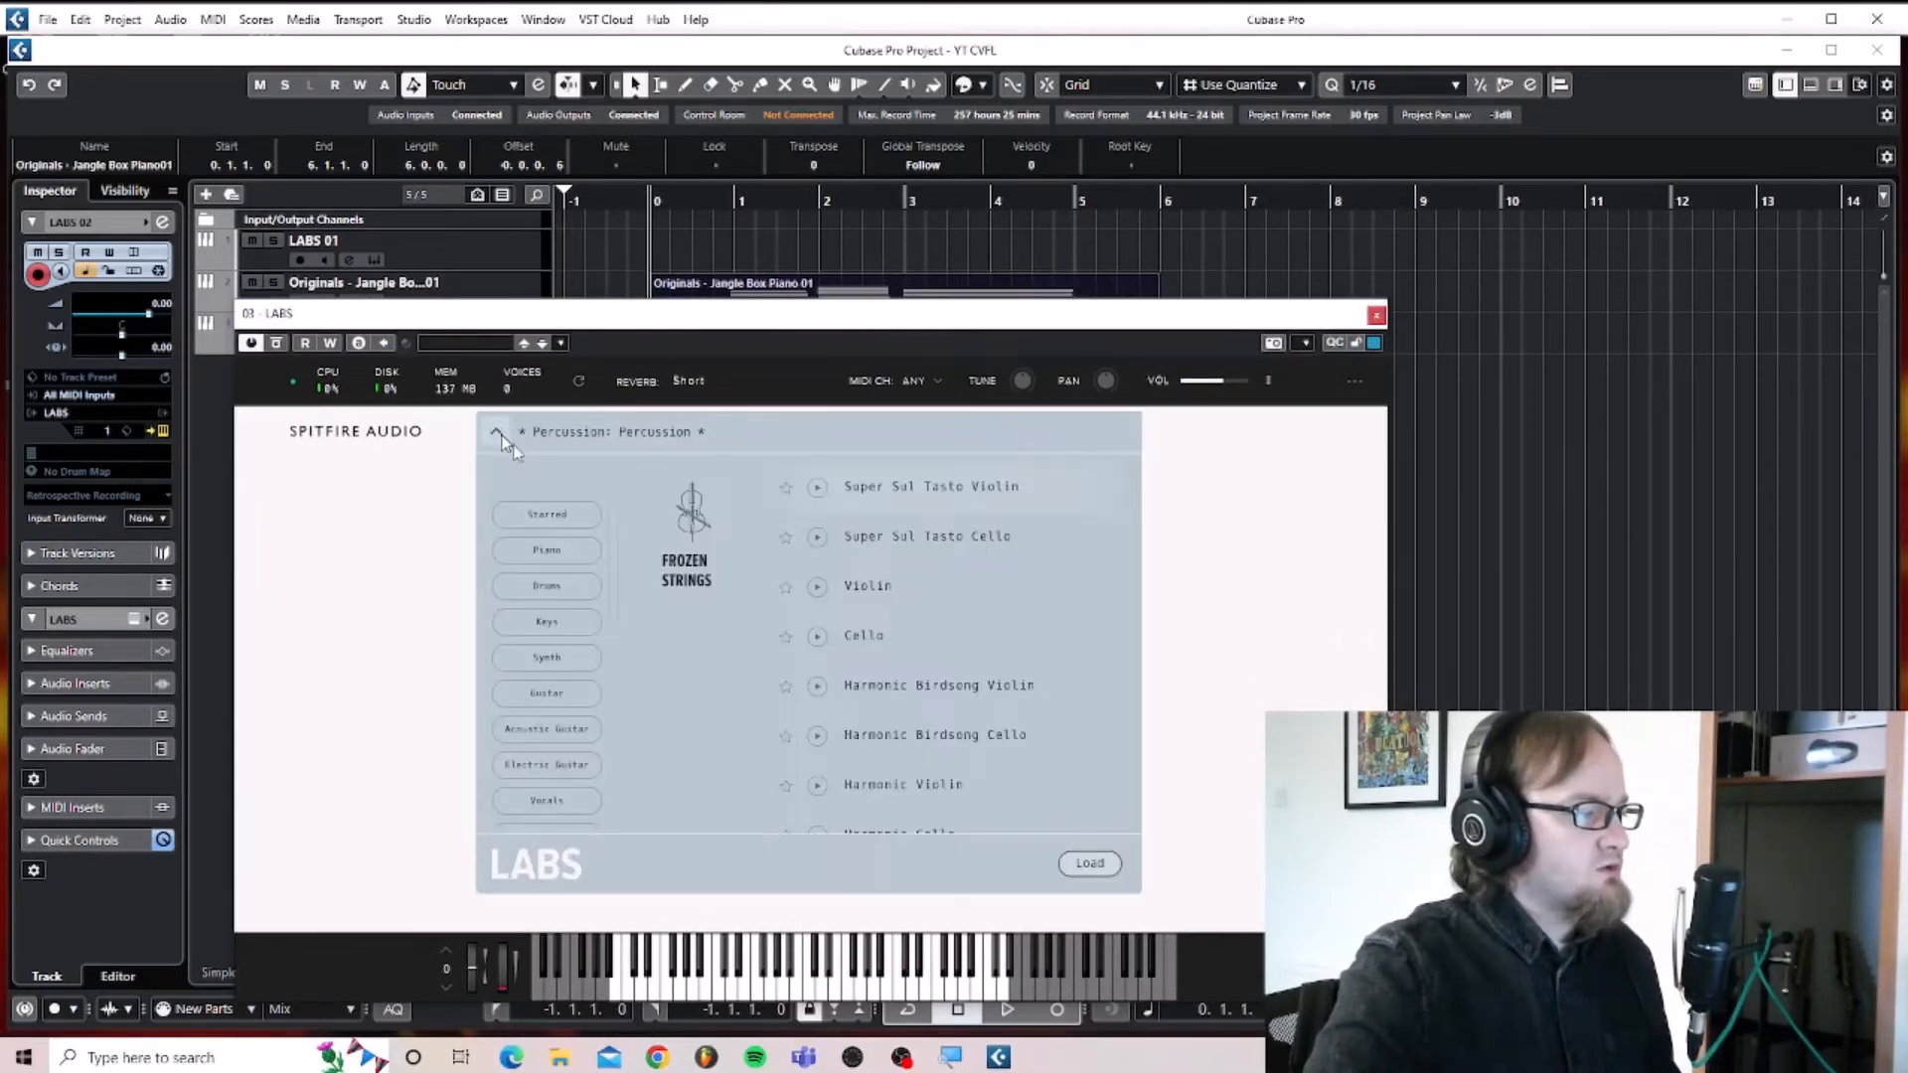
left_click(554, 706)
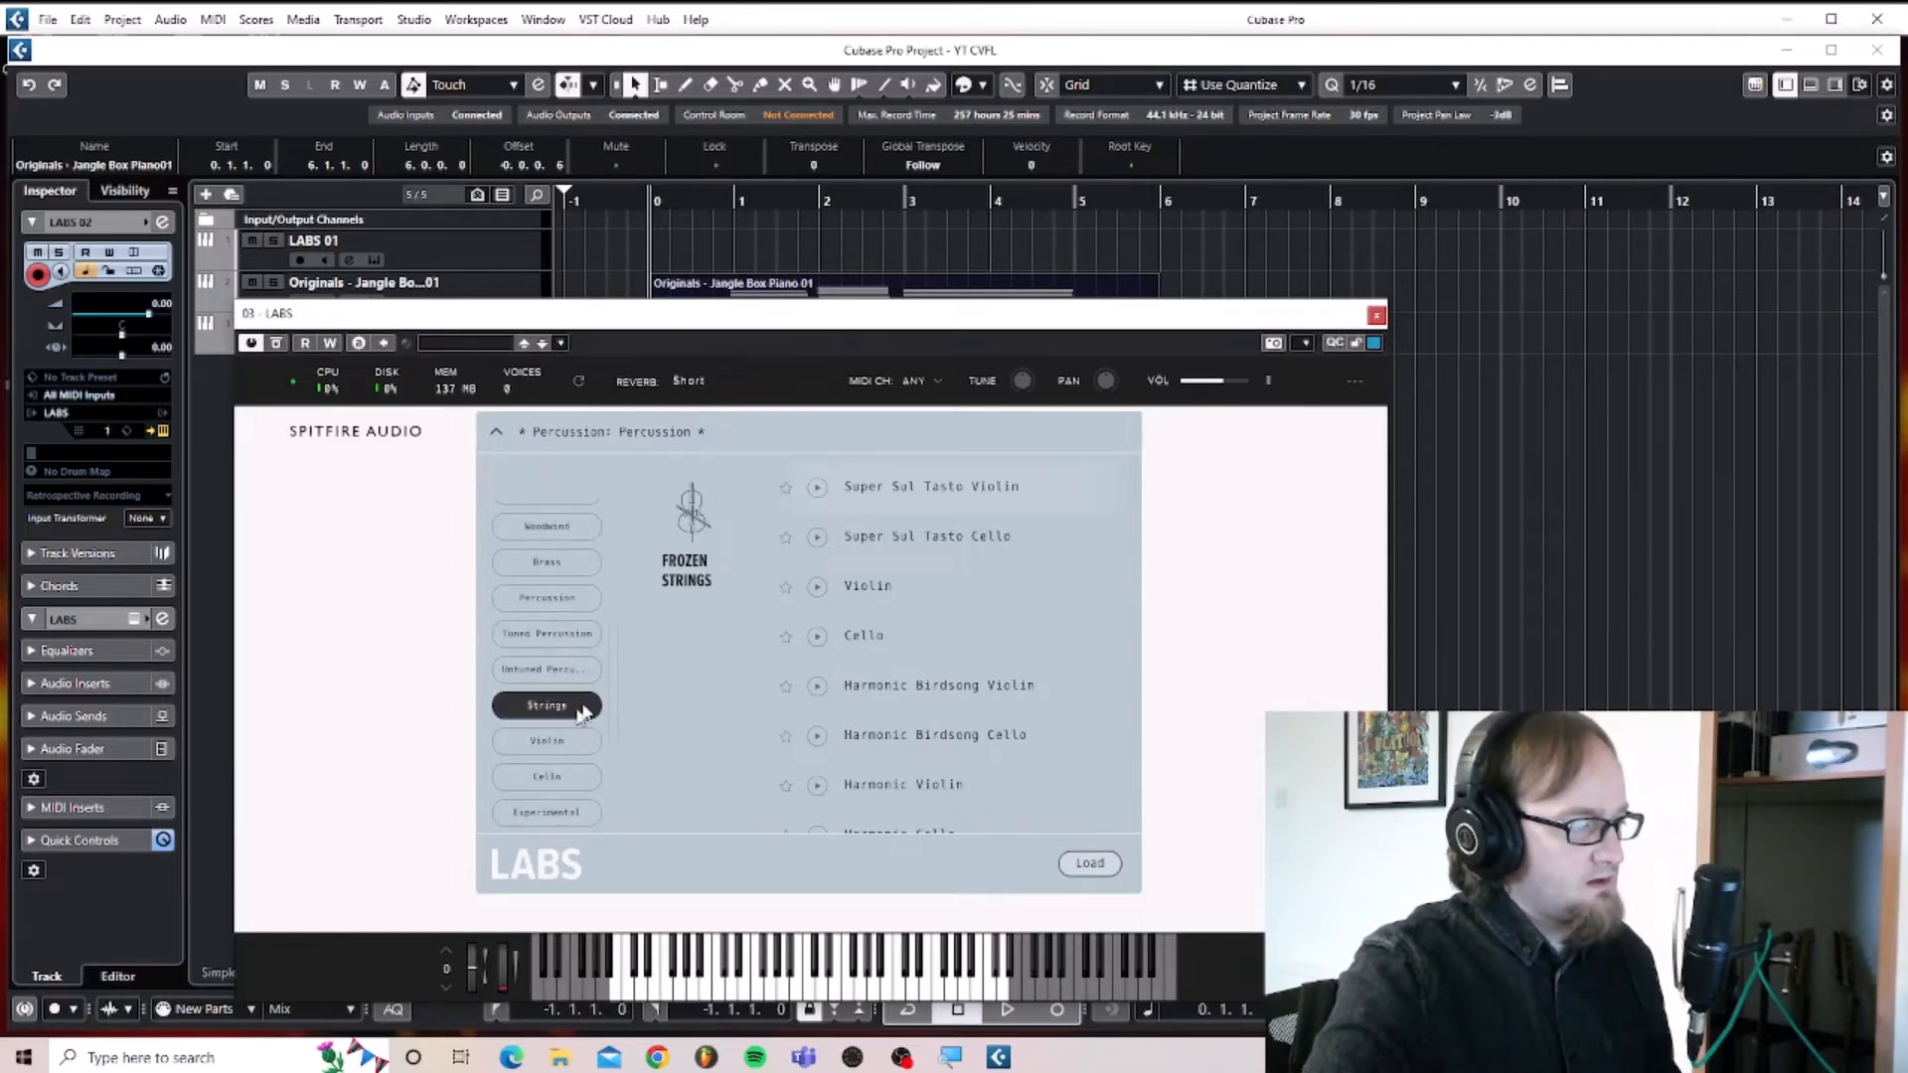
scroll(958, 616, "down", 5)
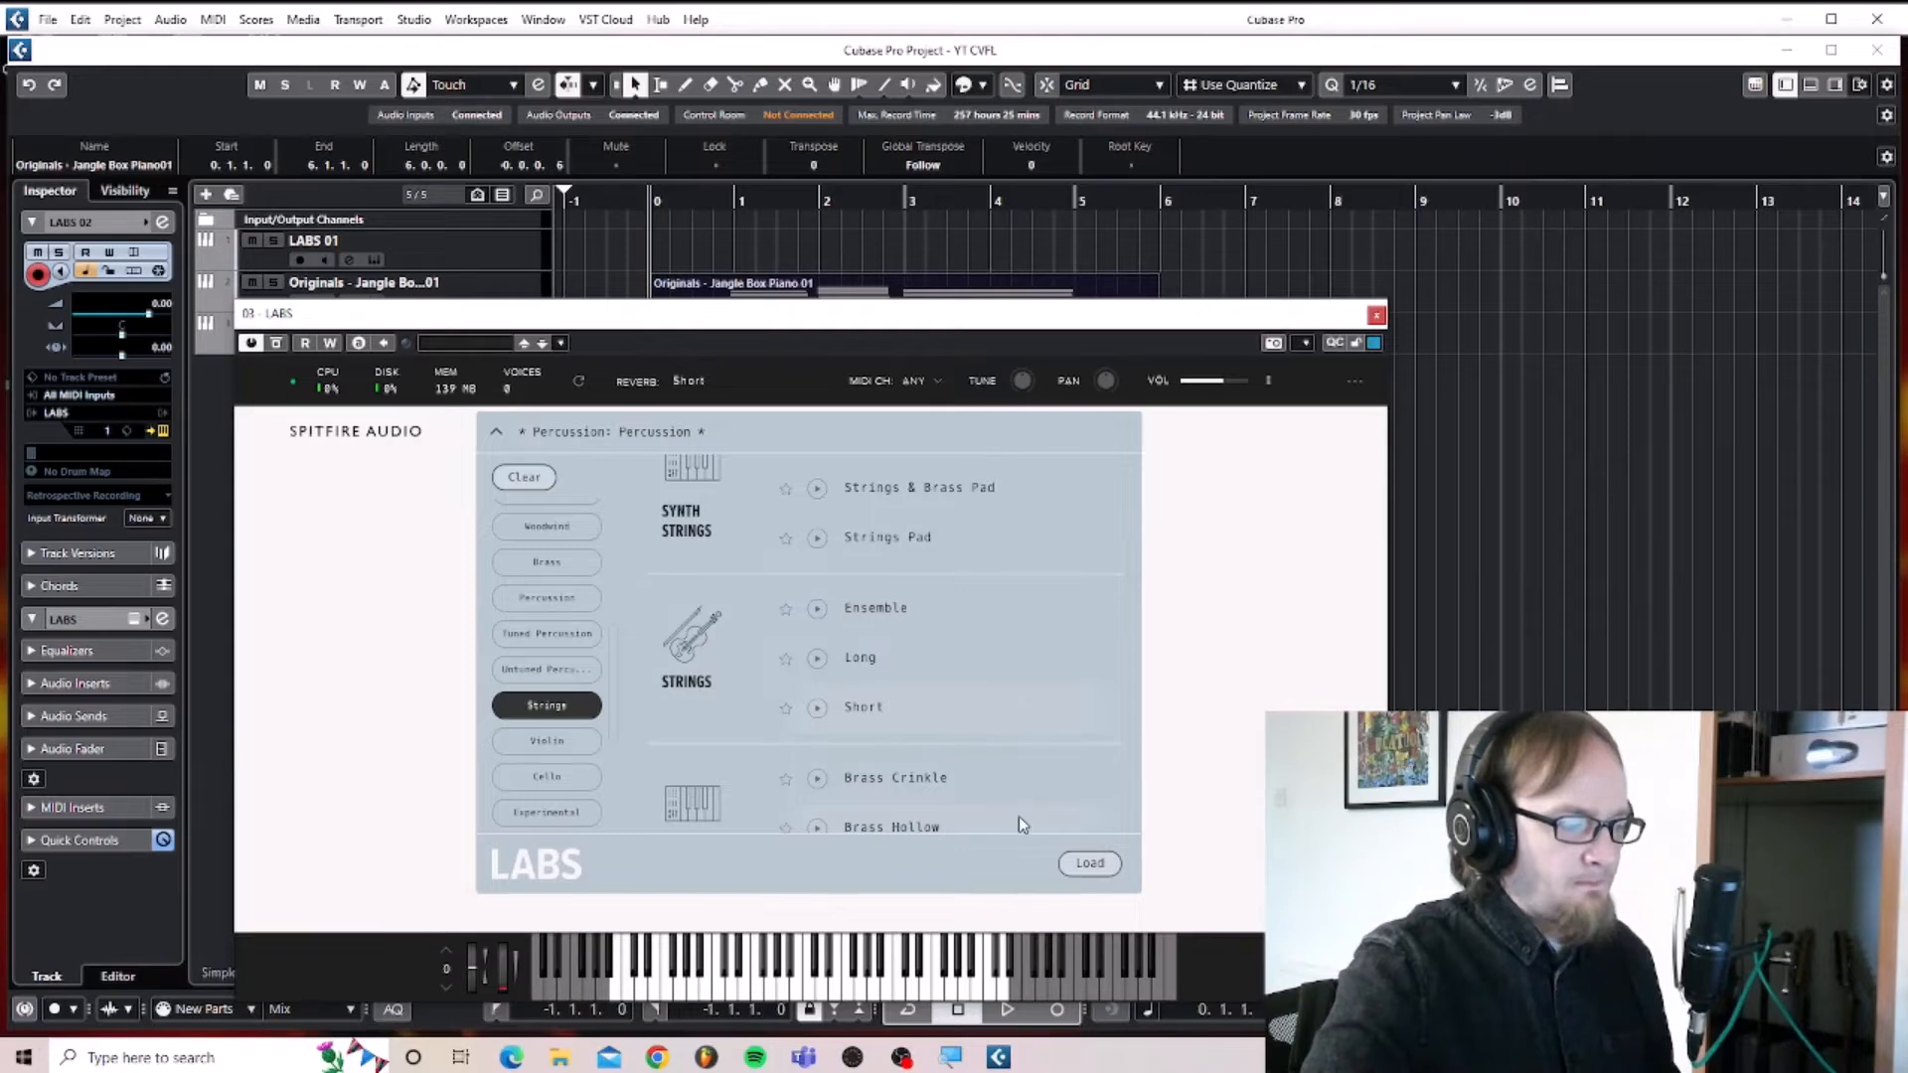
left_click(1090, 863)
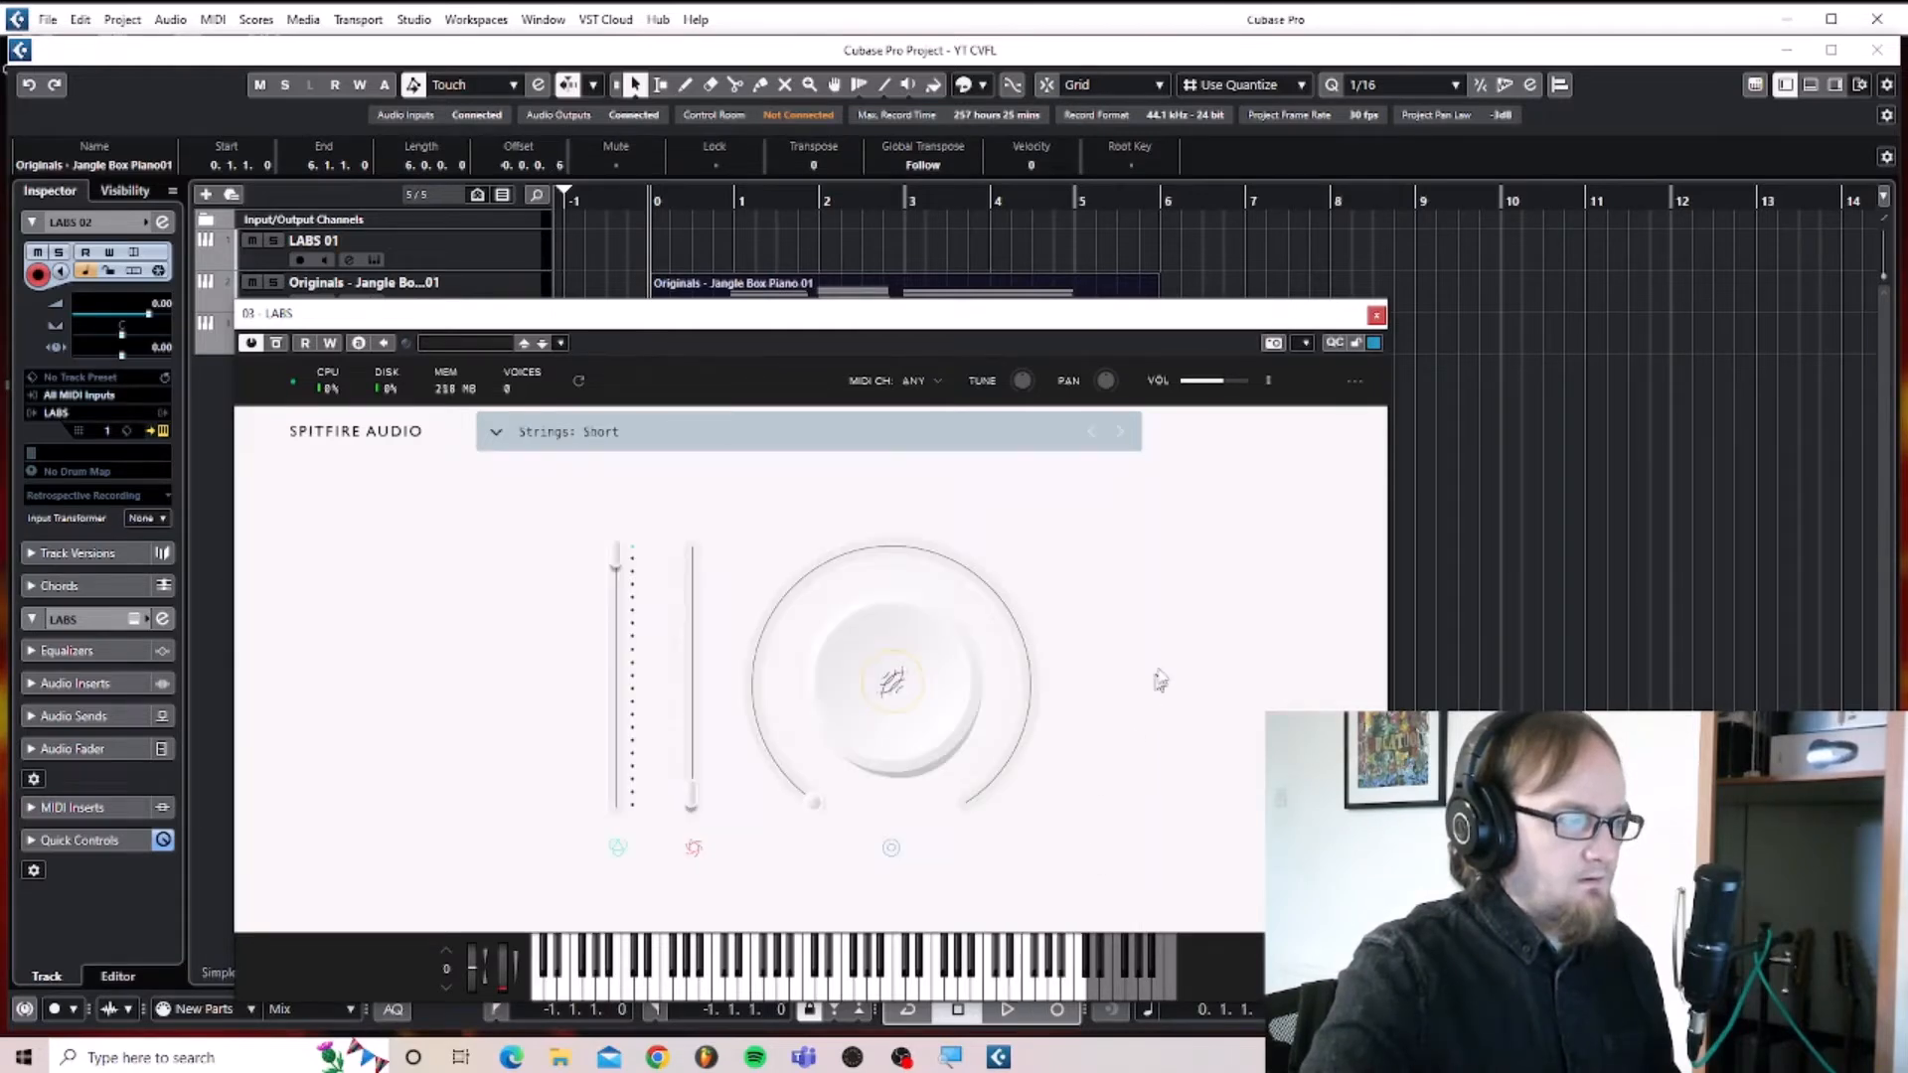
left_click(1377, 315)
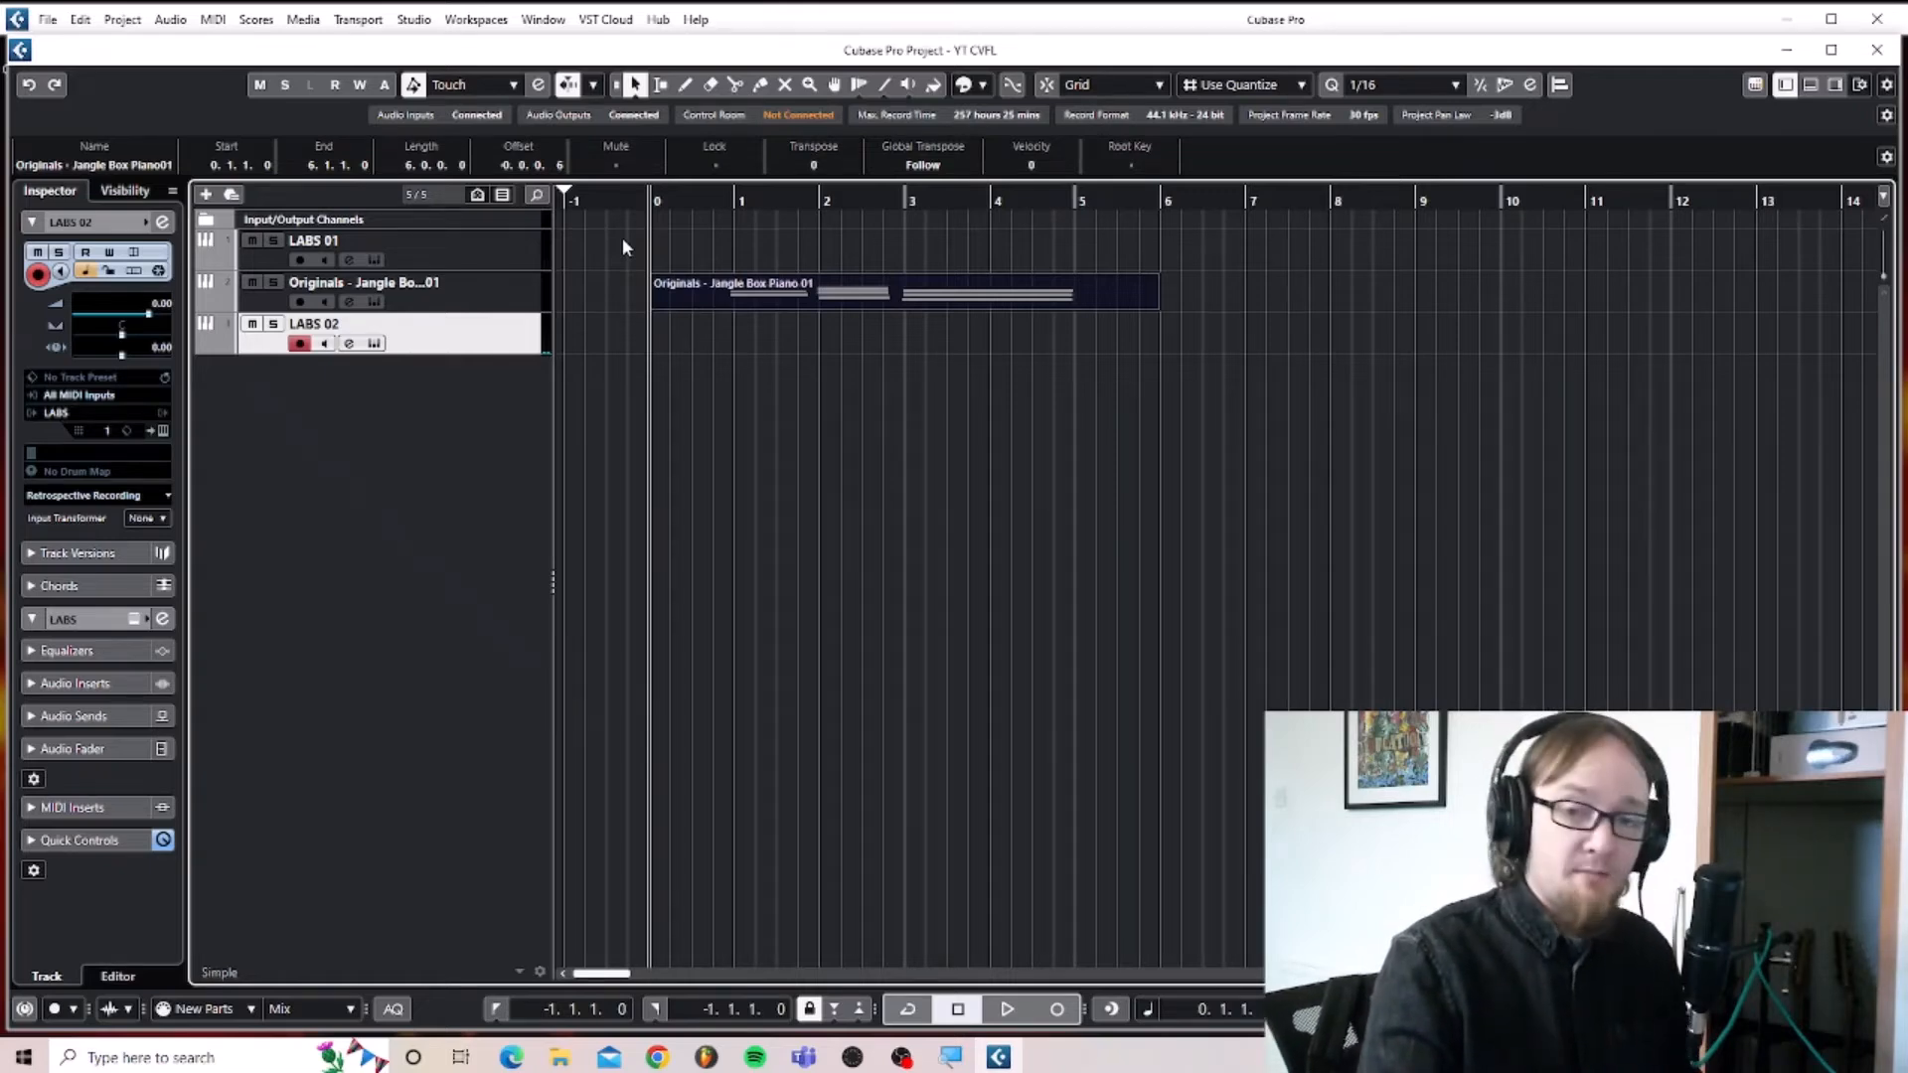
key("KP_Multiply")
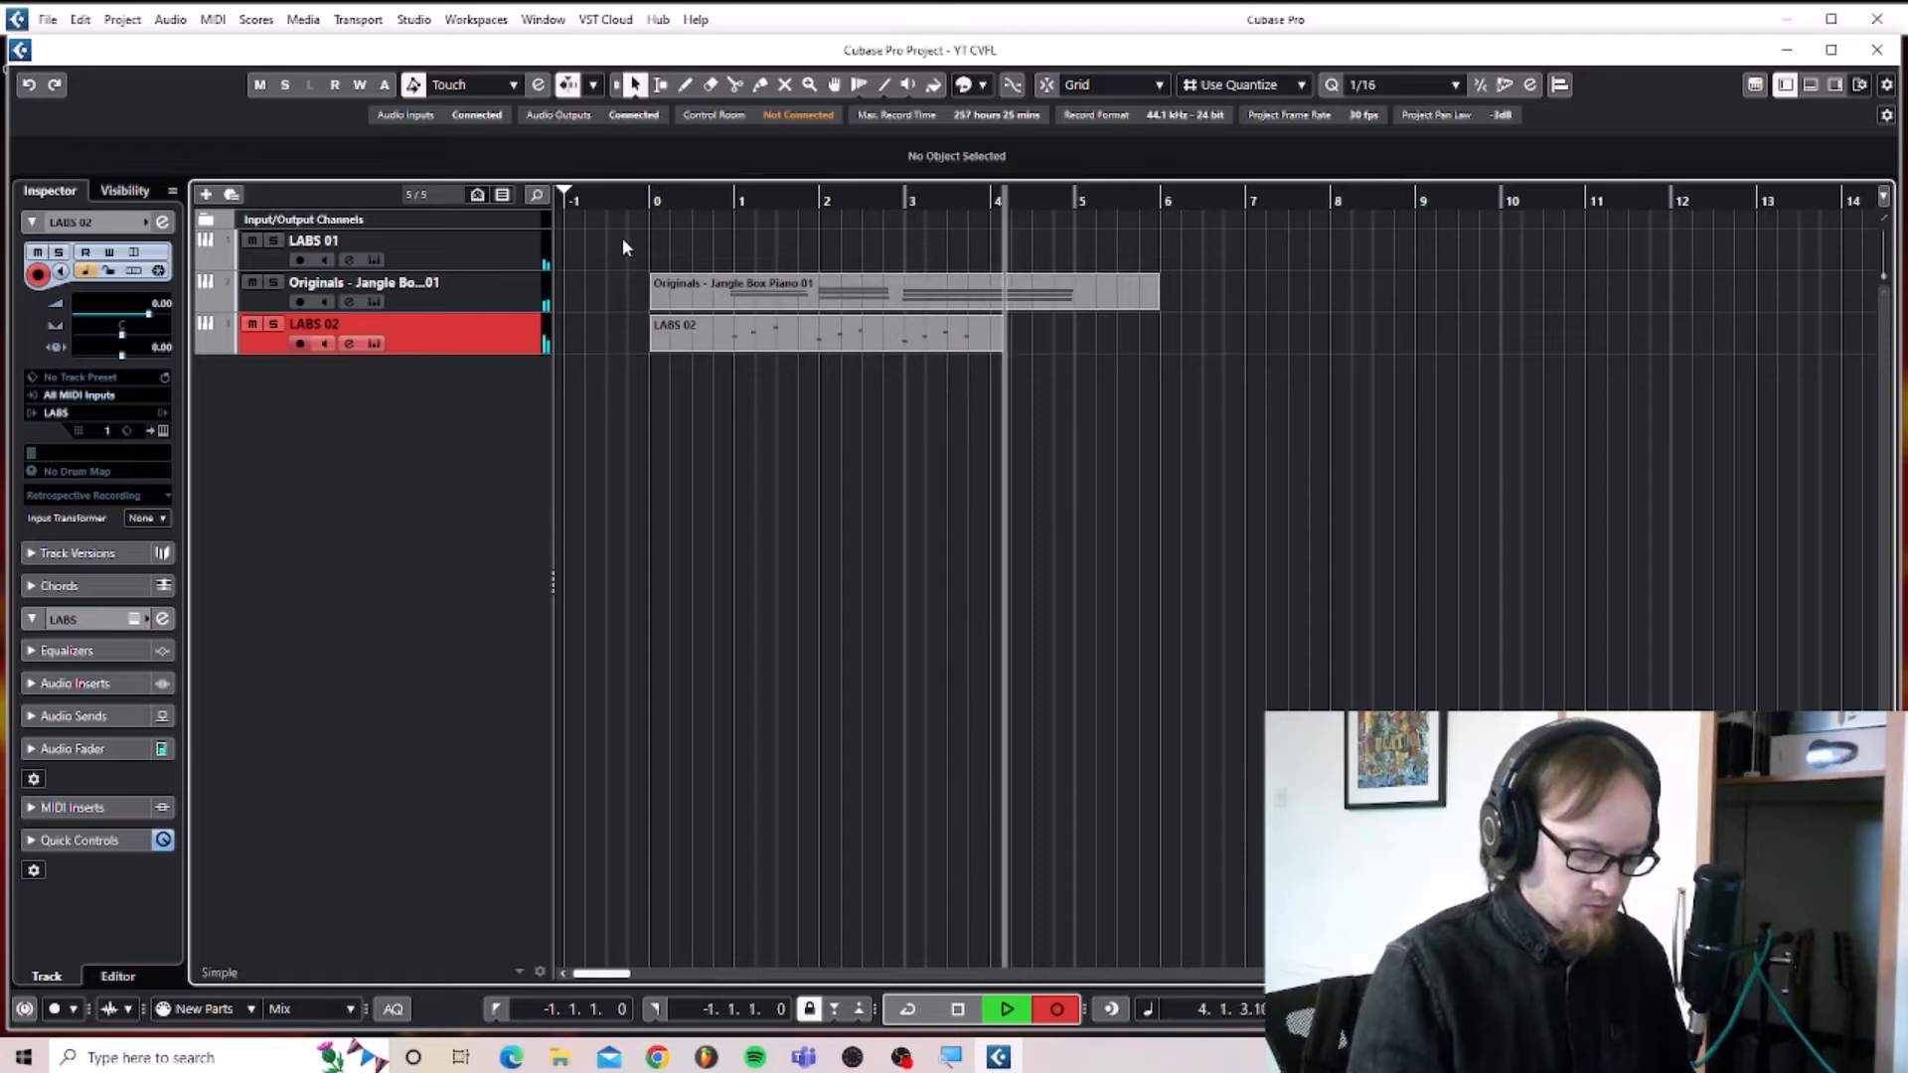
key("space")
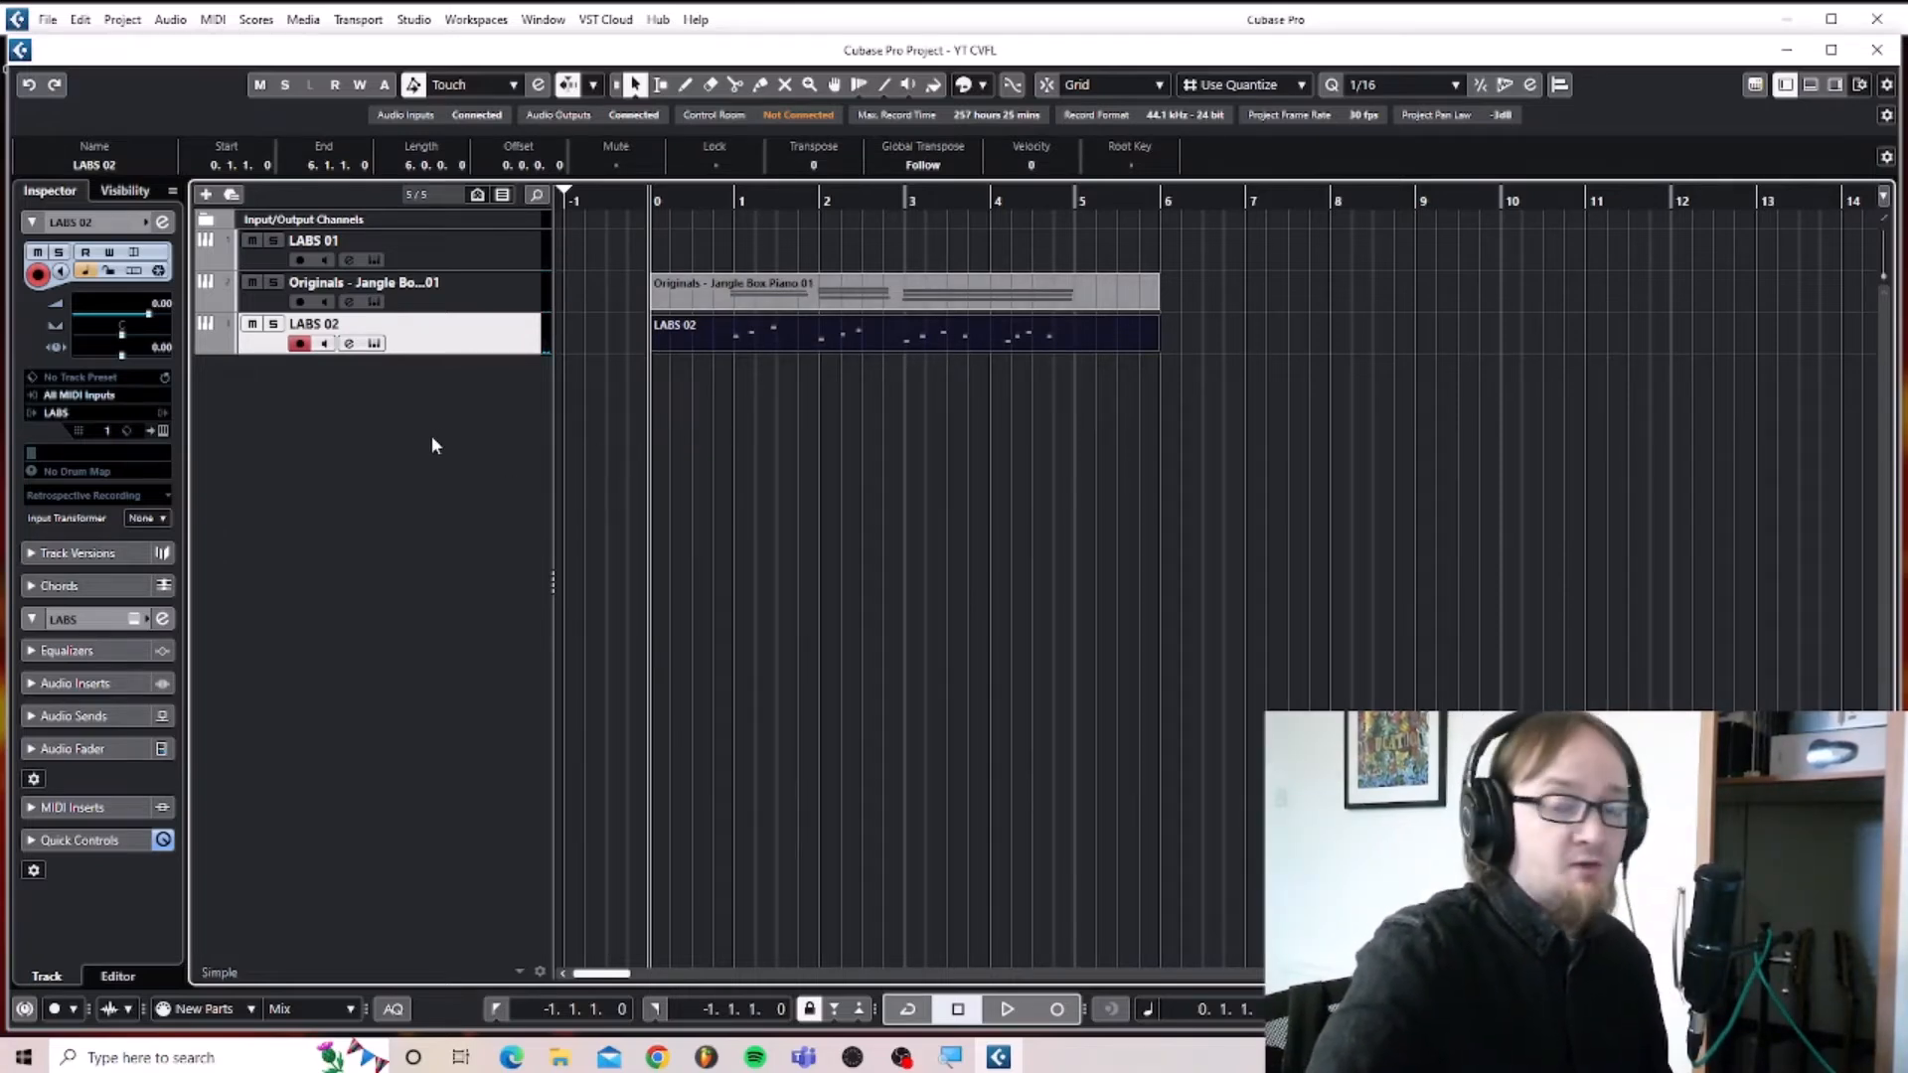
Add a BBC Symphony Orchestra instrument track and set its Tenor Trombones a3 to the Staccatissimo technique.
right_click(393, 397)
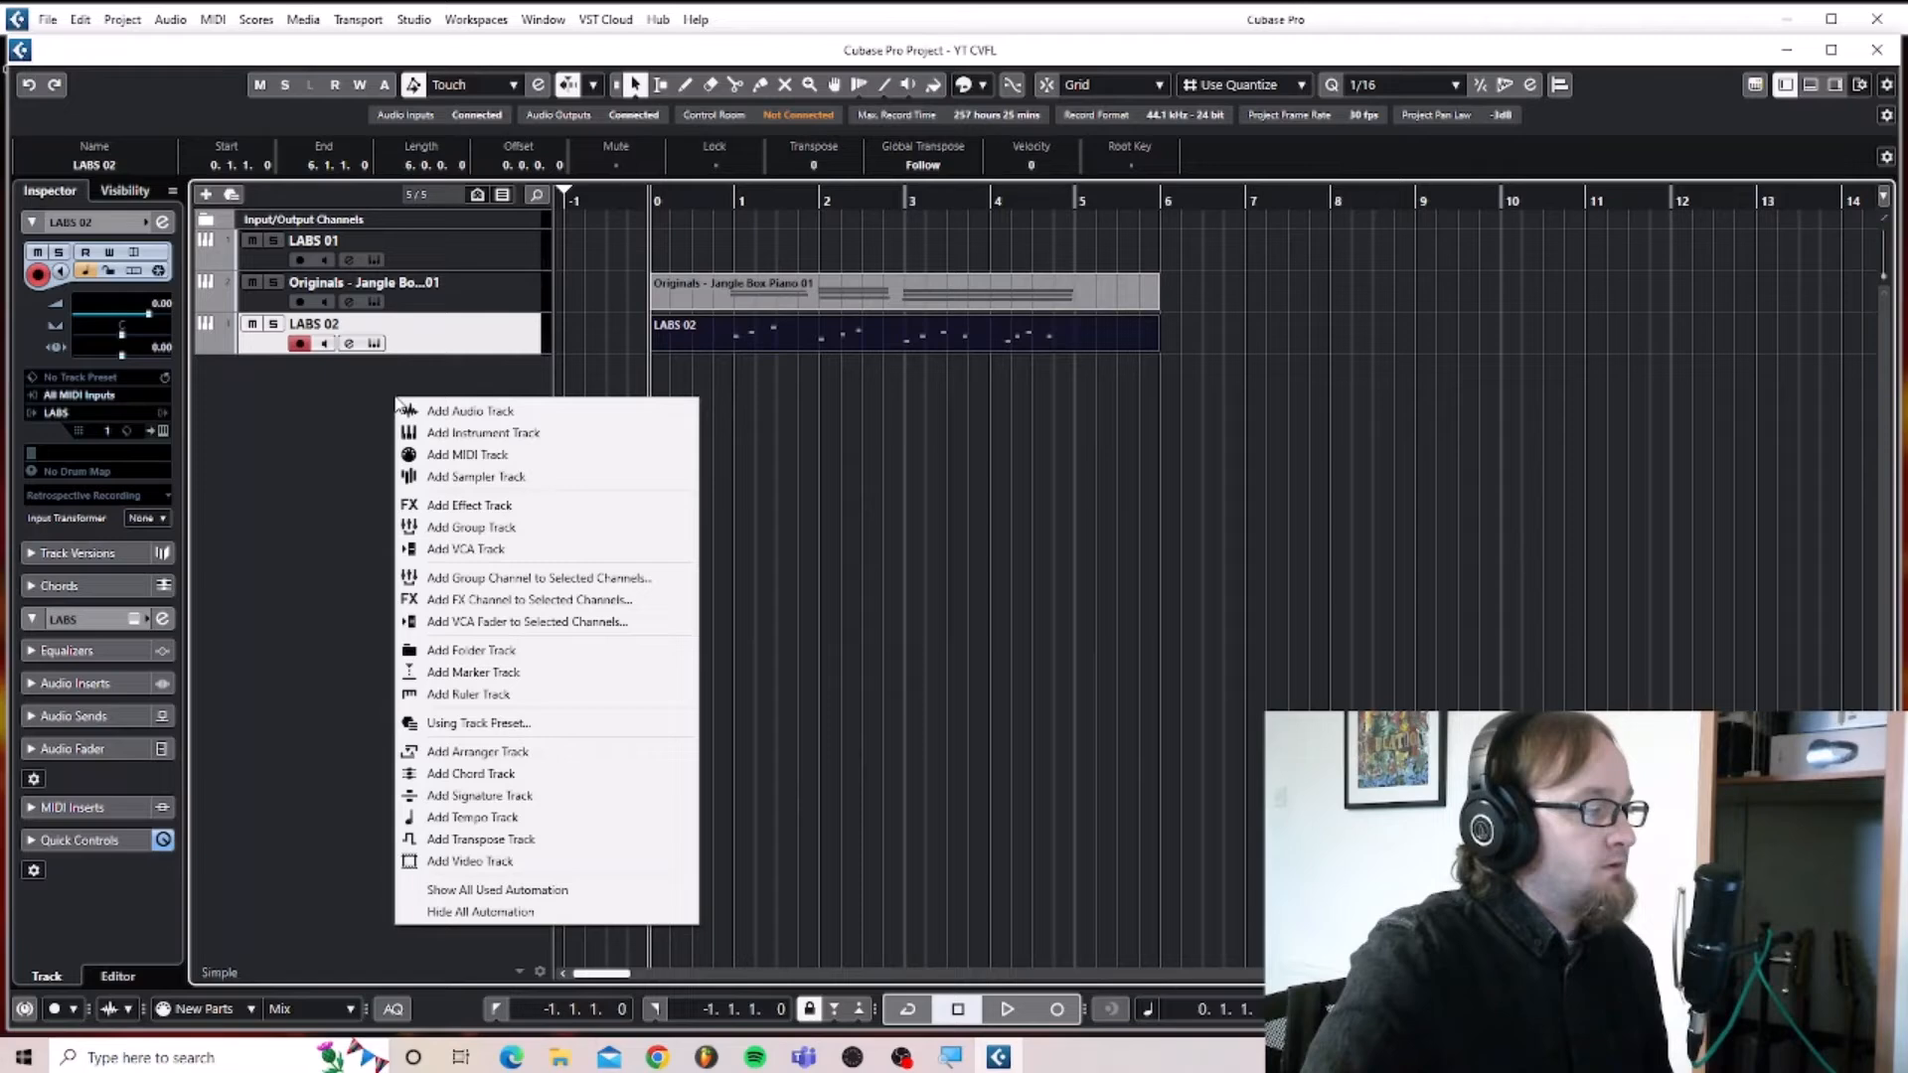
left_click(464, 434)
left_click(1101, 517)
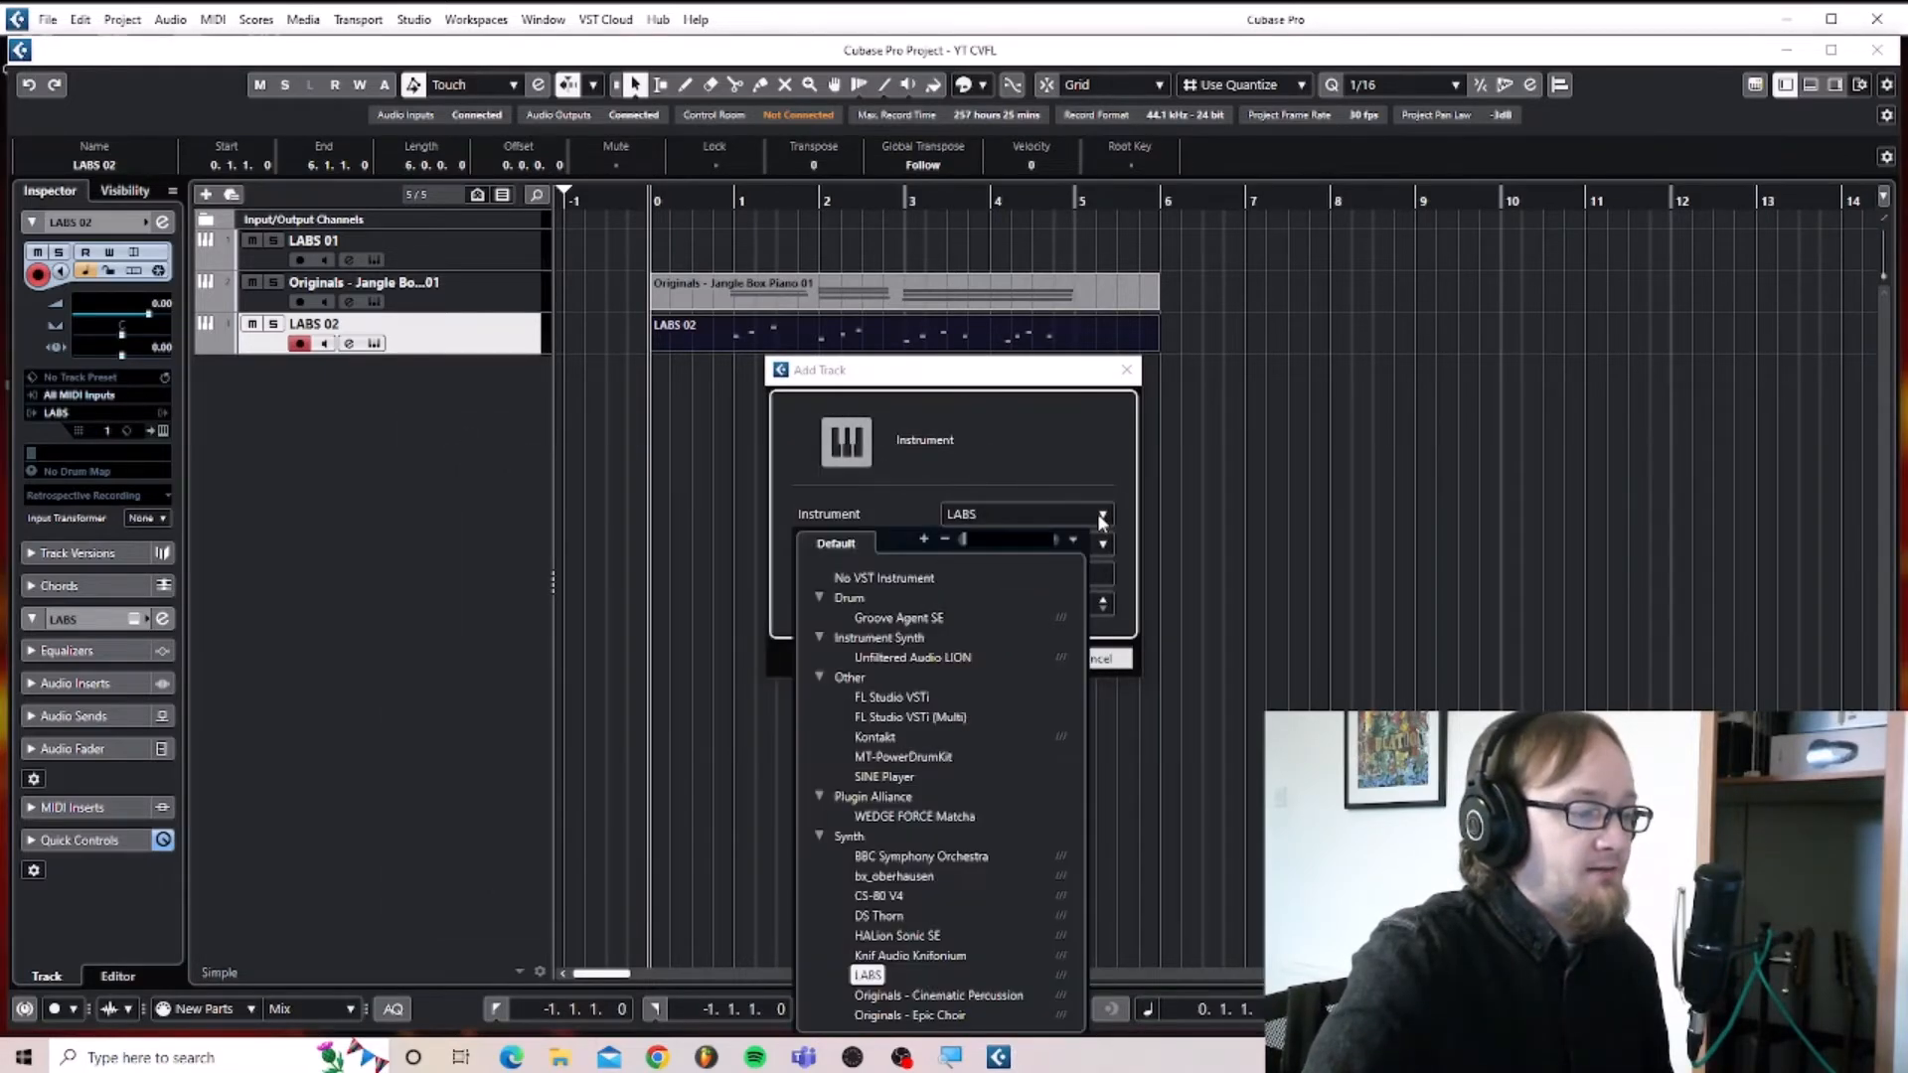
left_click(966, 857)
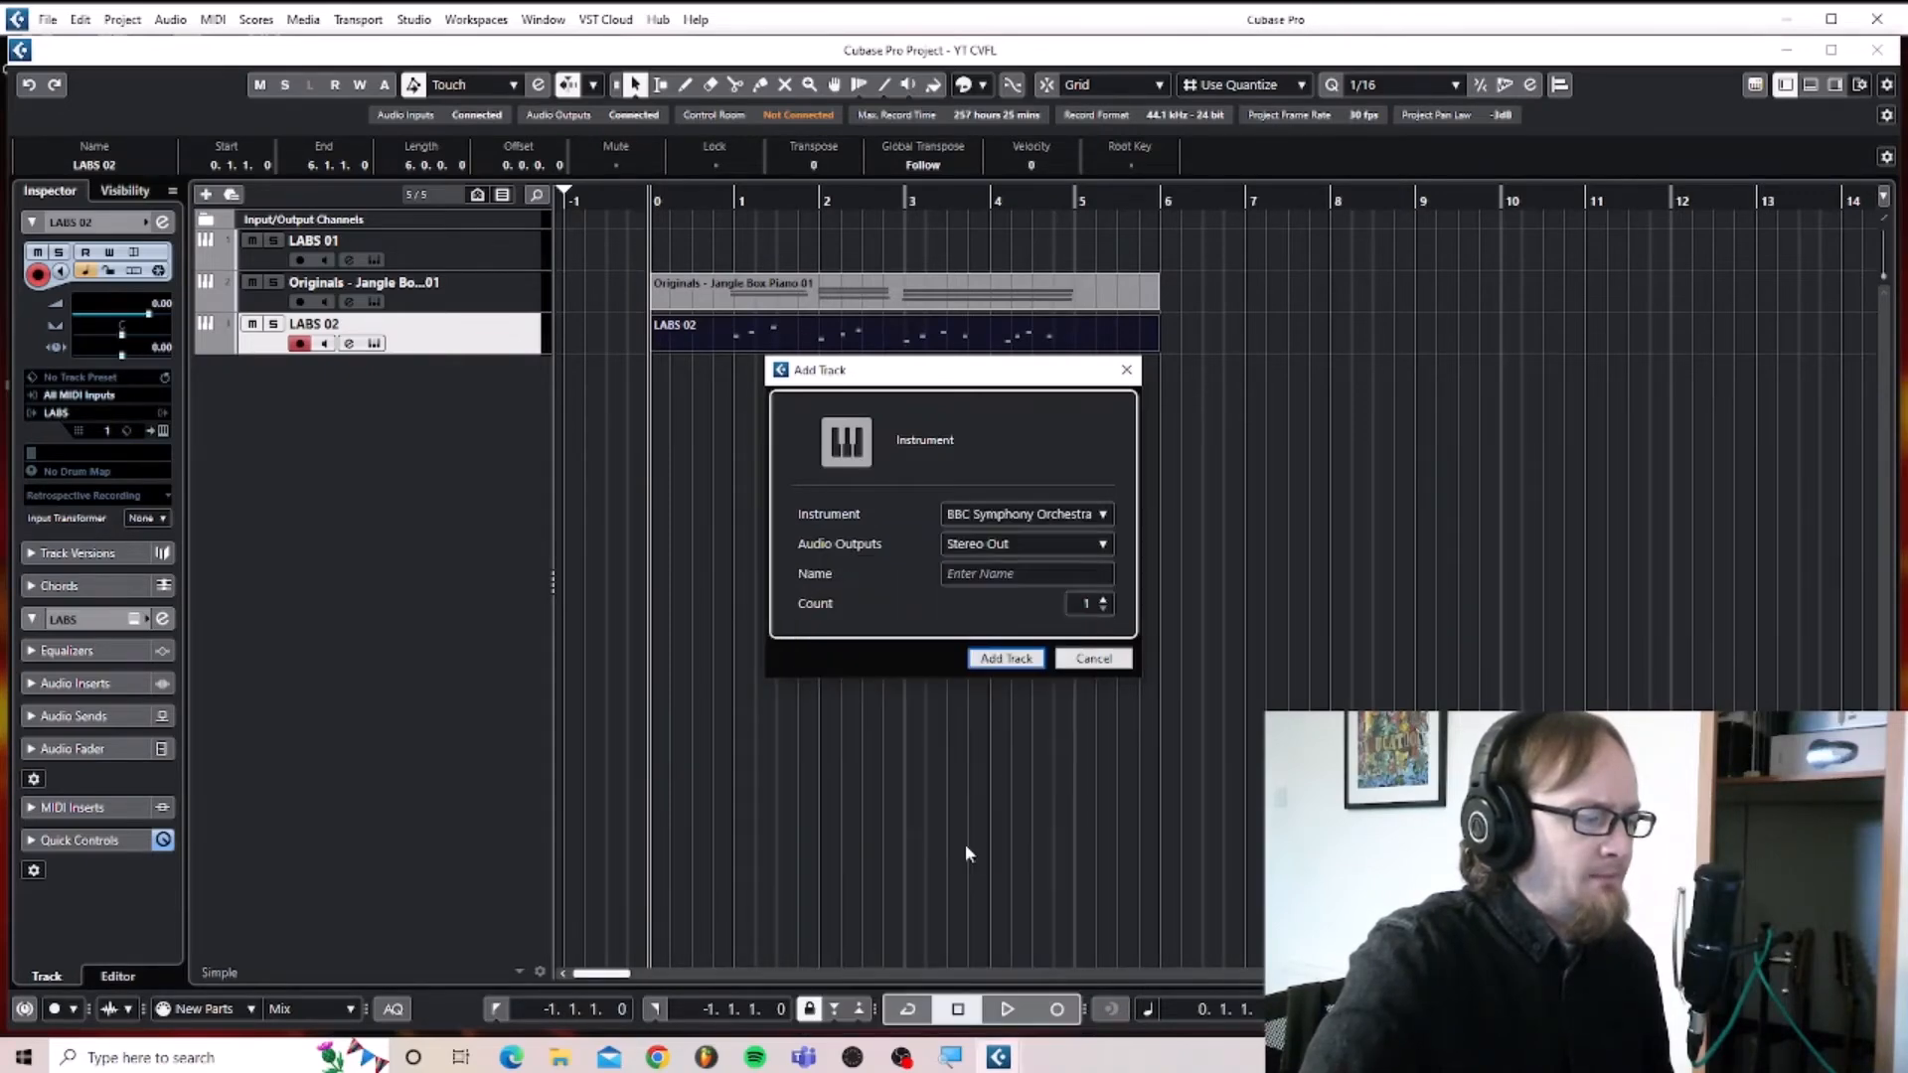
left_click(1006, 659)
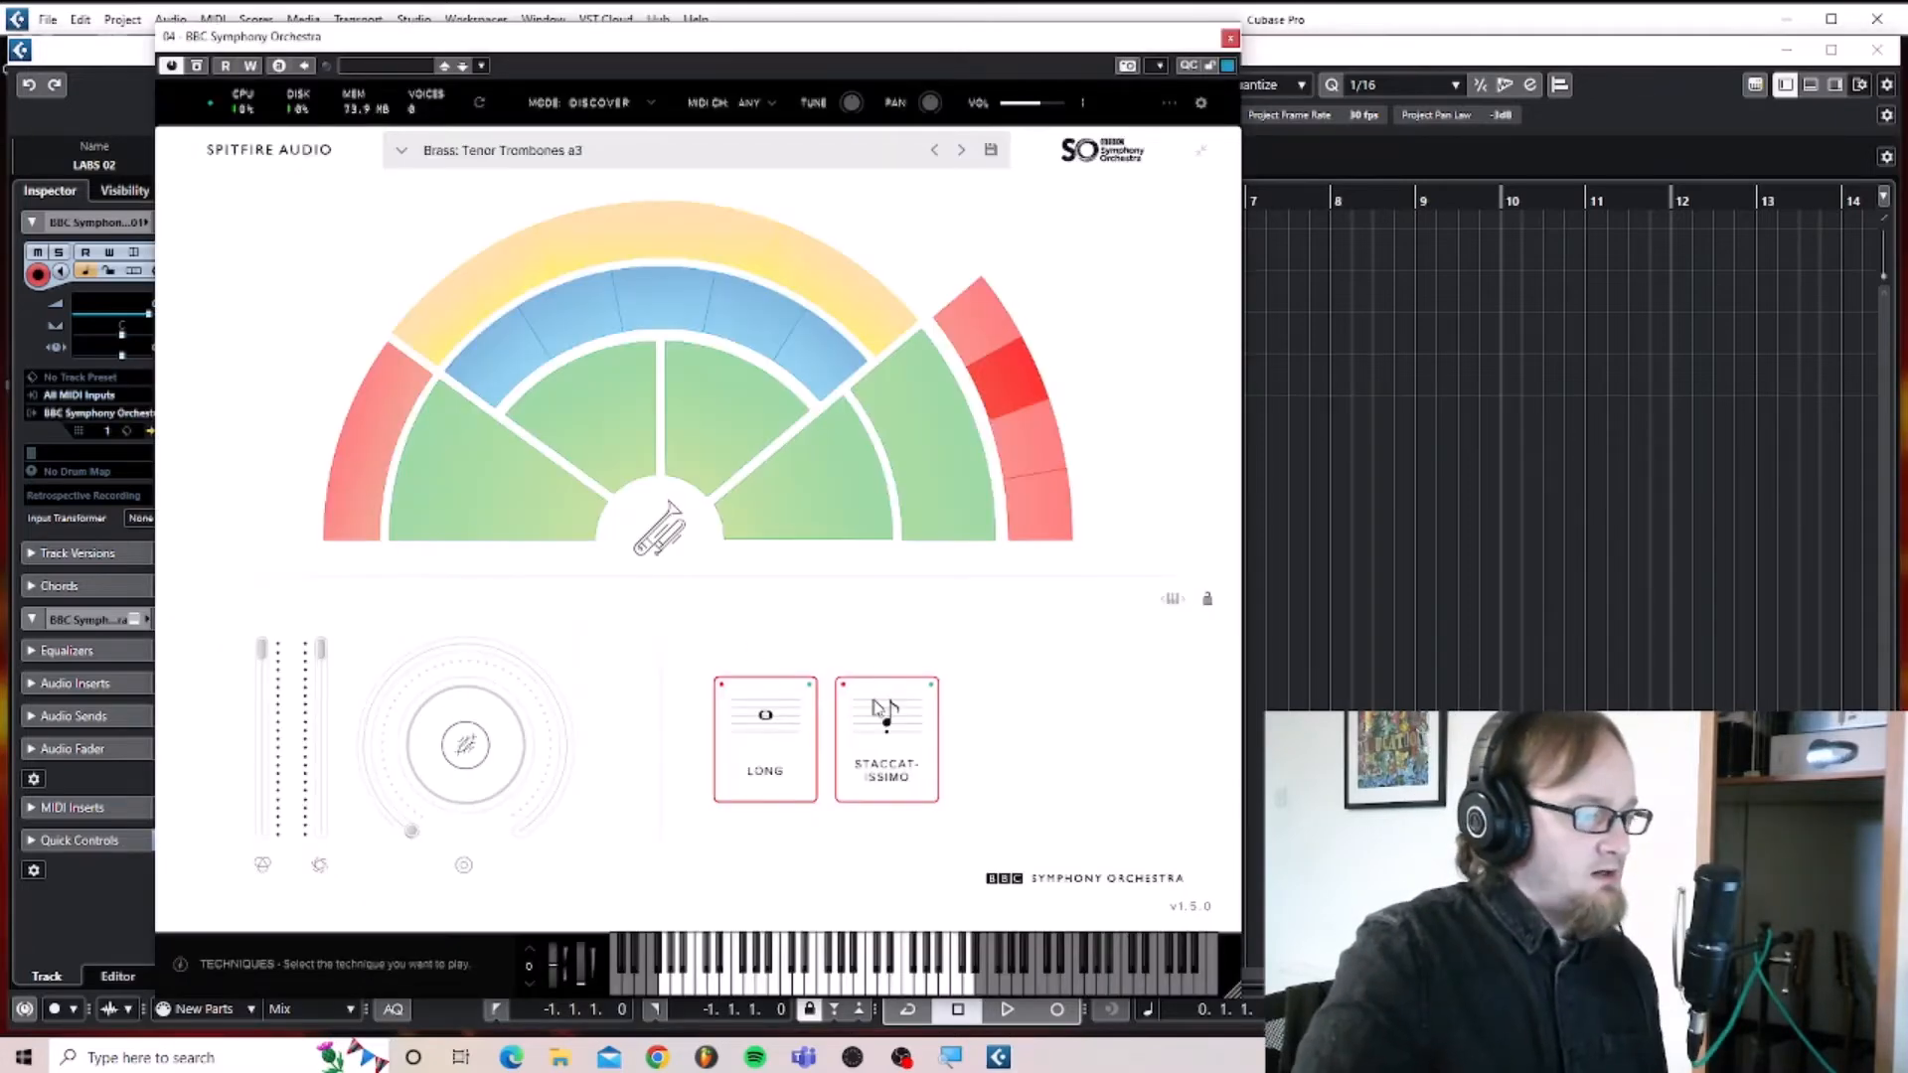
left_click(882, 714)
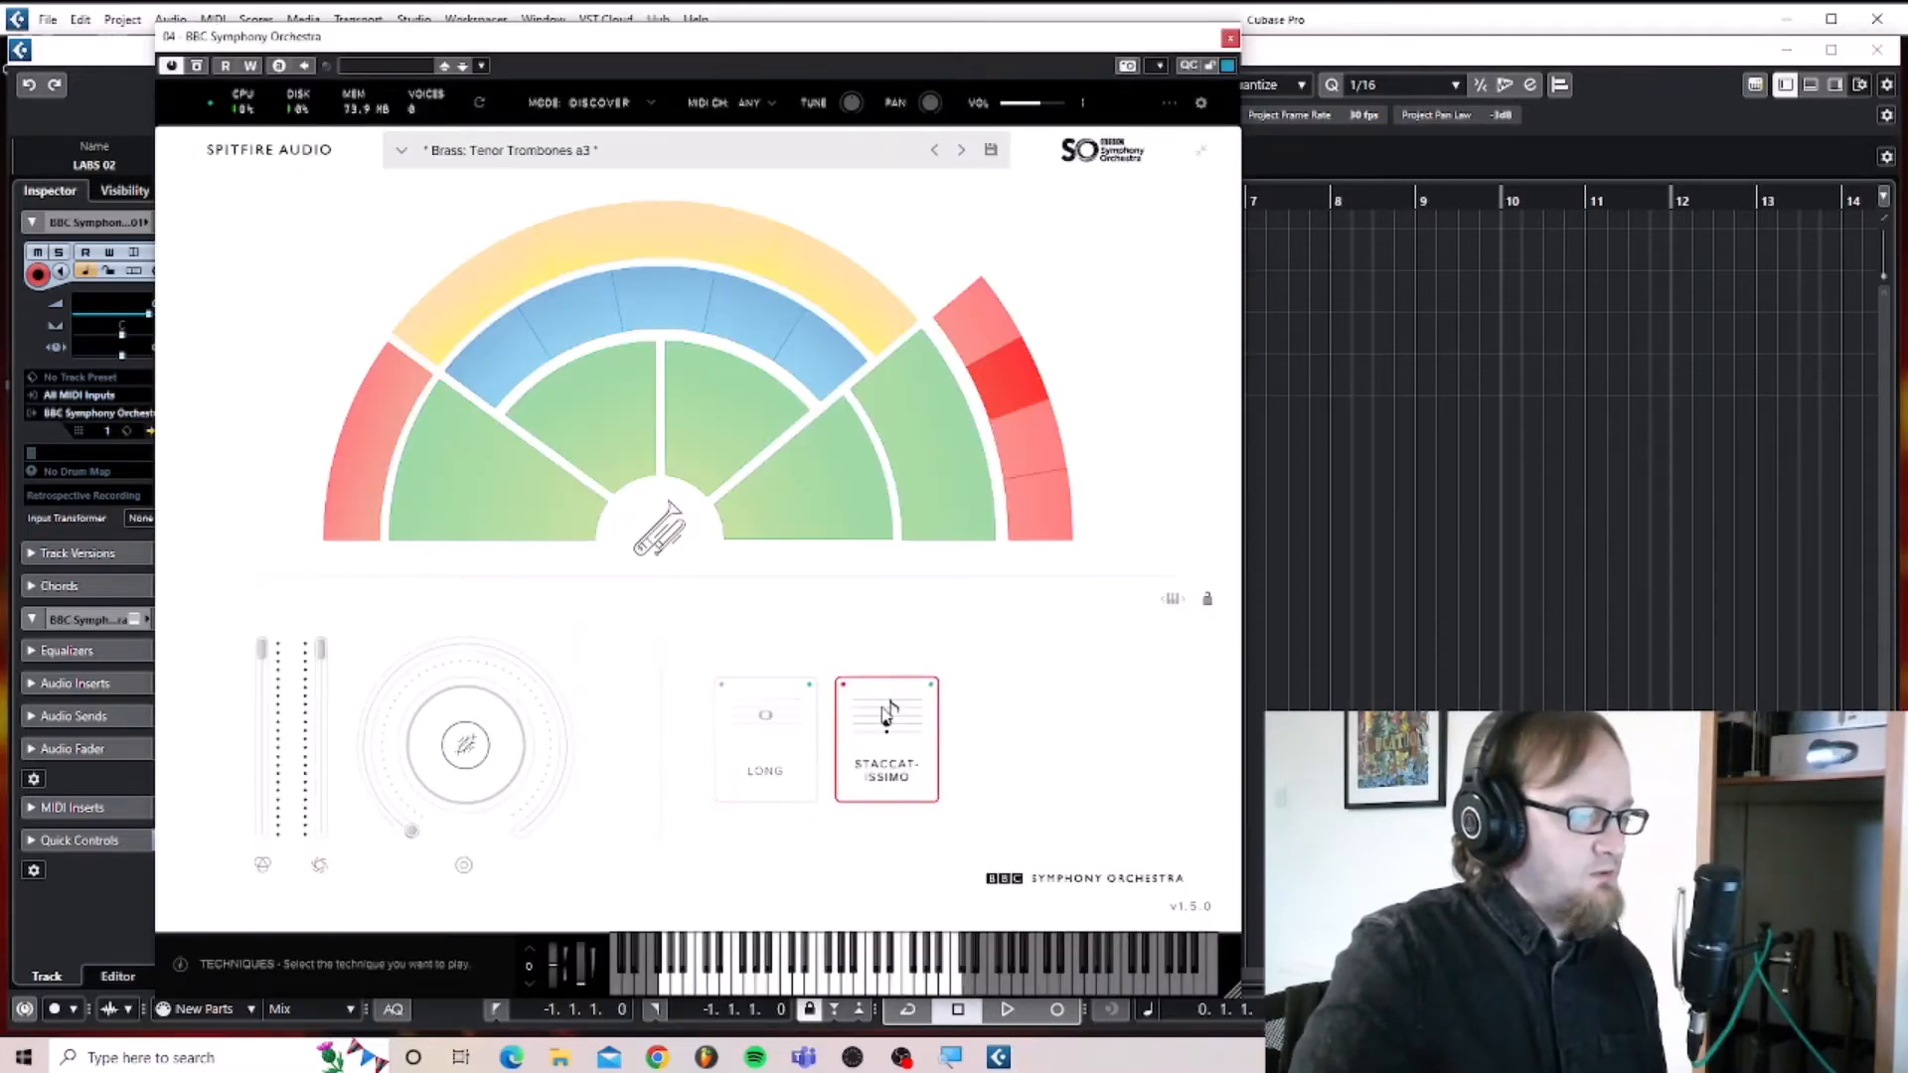
left_click(1230, 40)
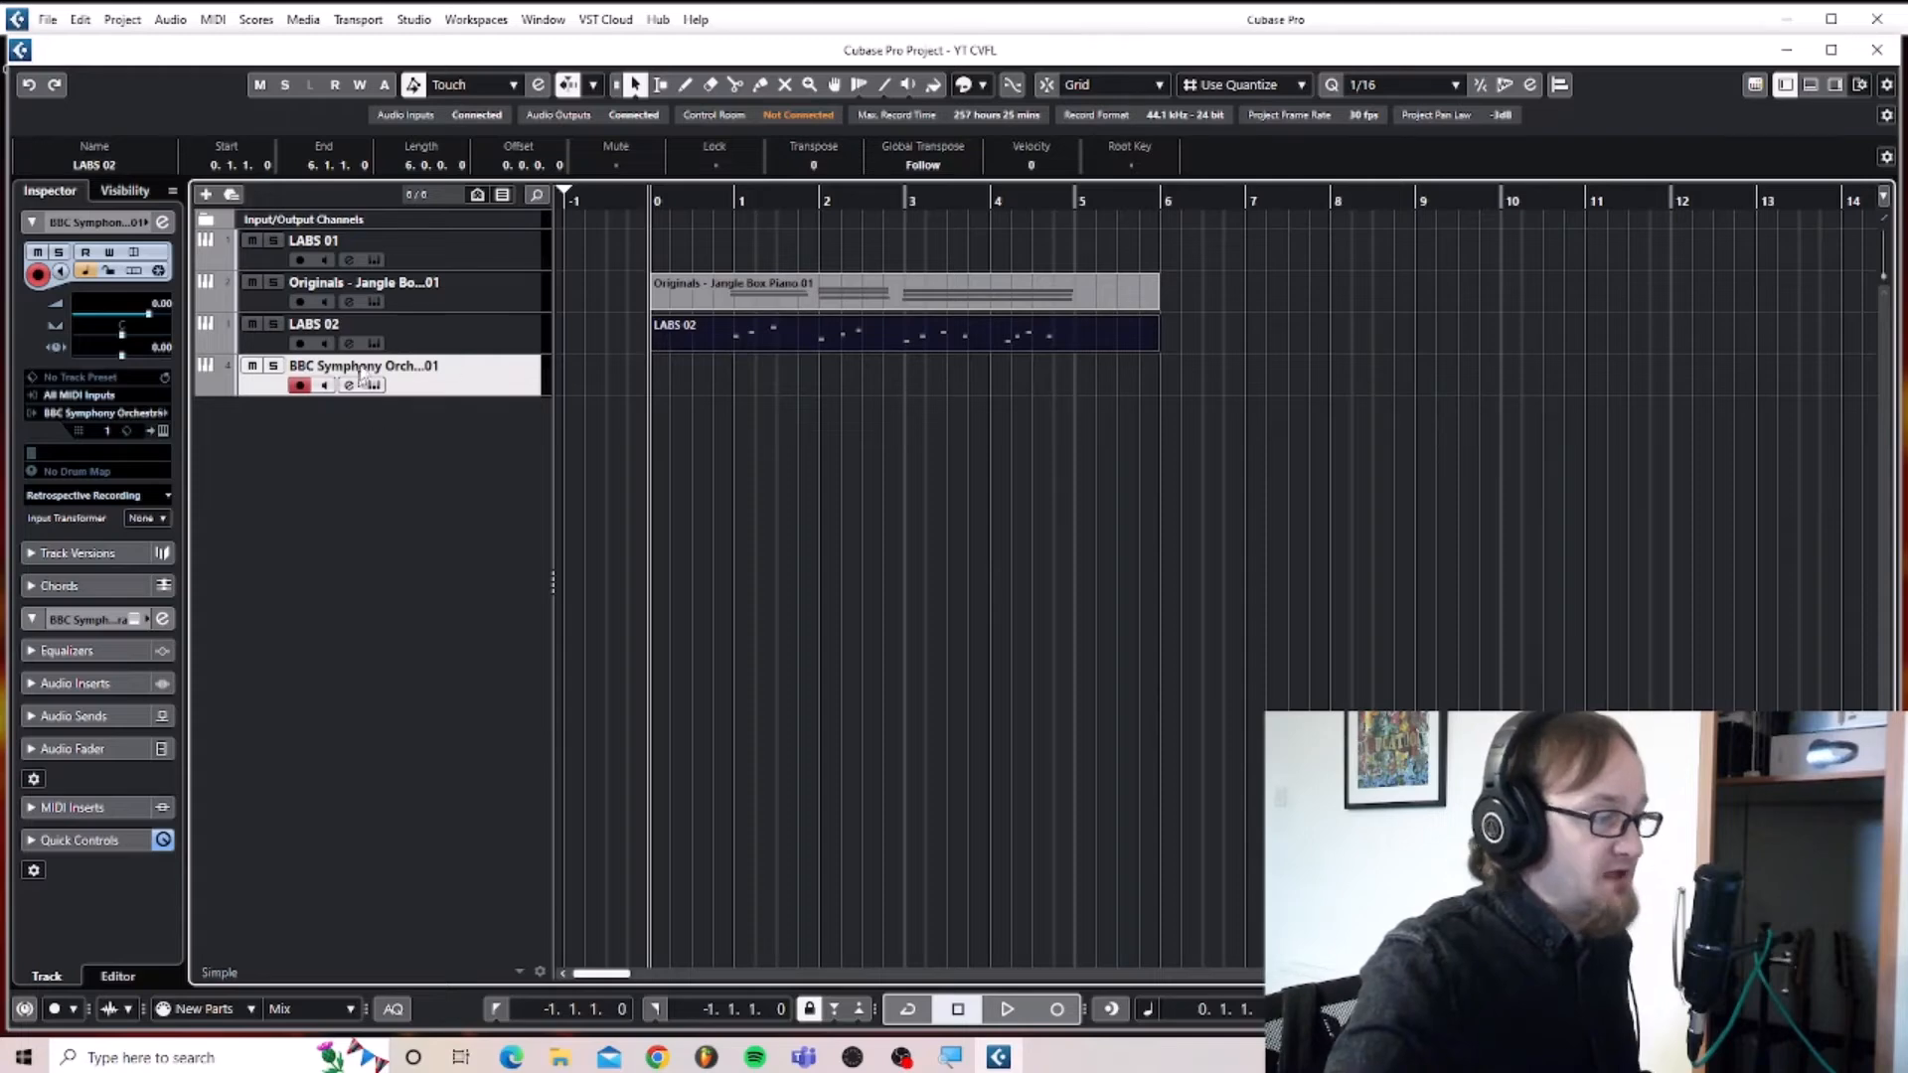
Copy the LABS 02 part onto the BBC Symphony Orchestra track at bar 0 and play the arrangement.
left_click(504, 336)
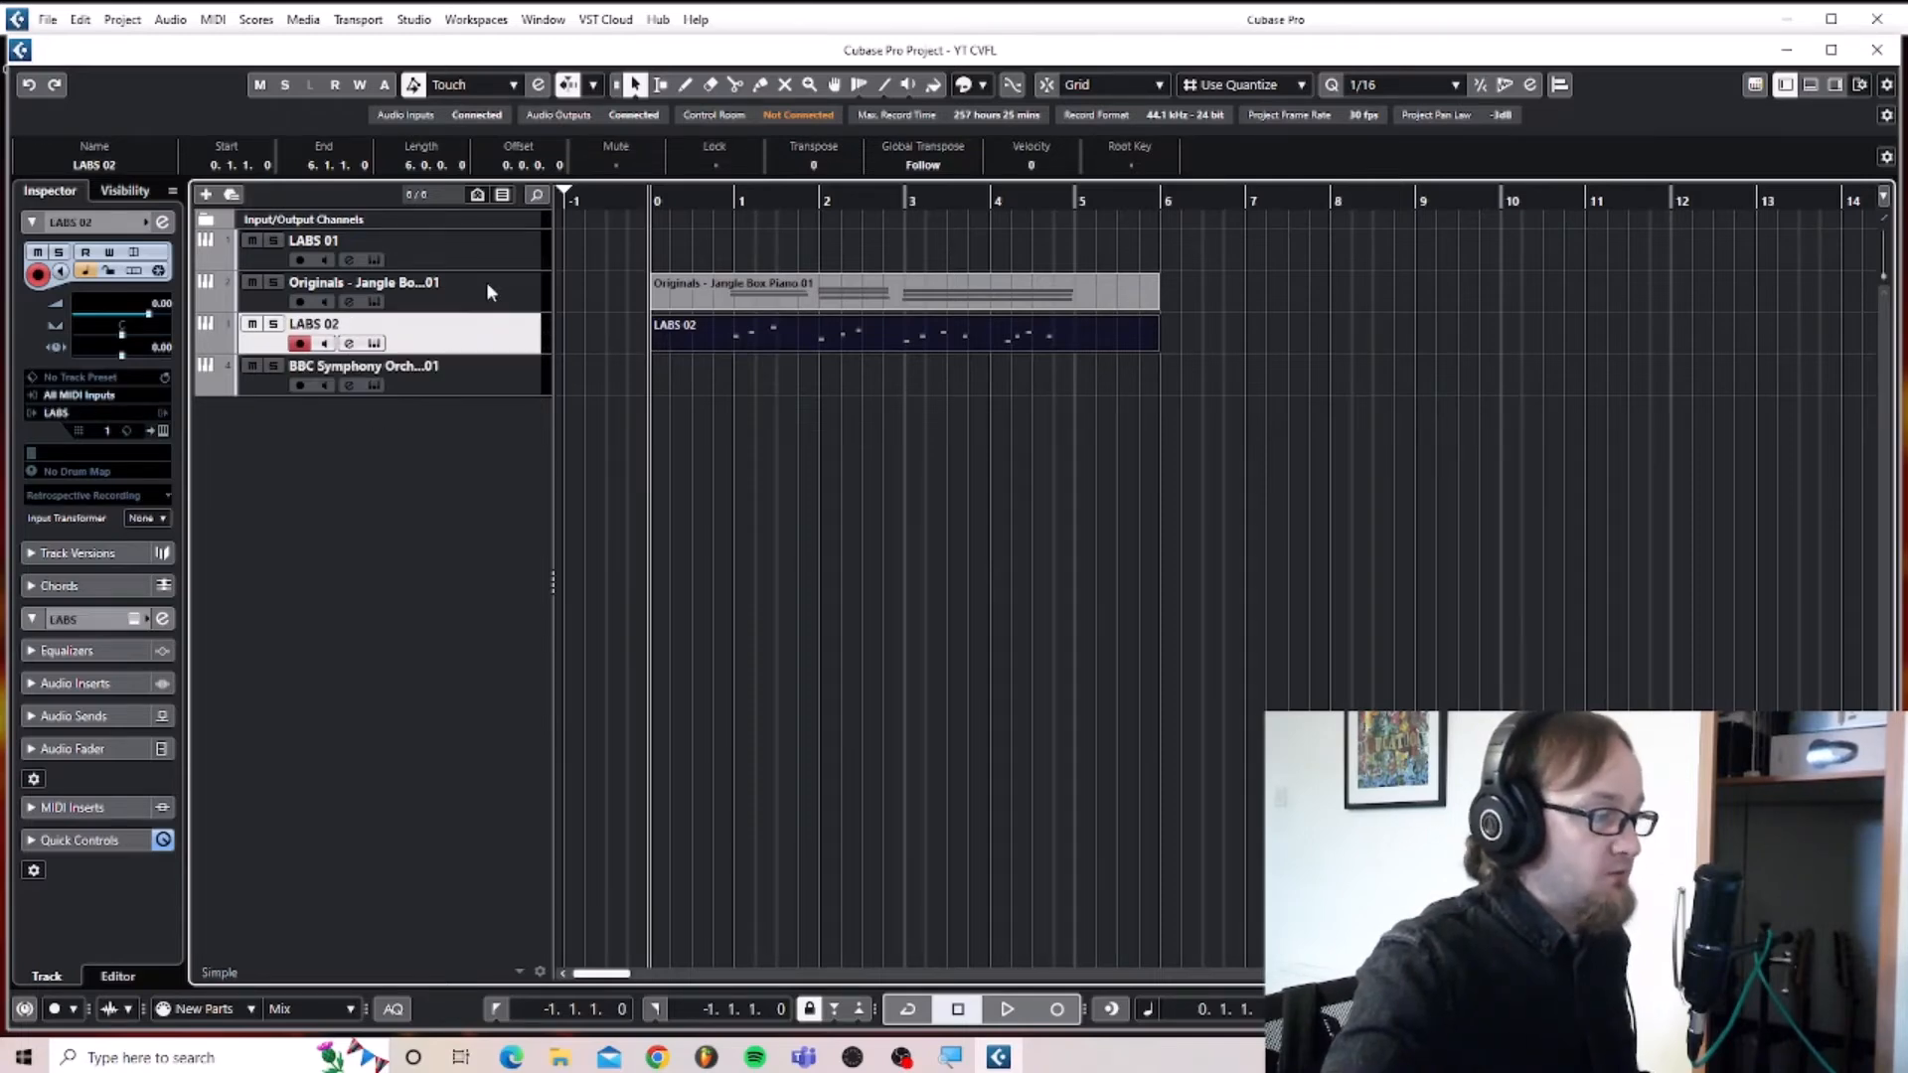
left_click(505, 375)
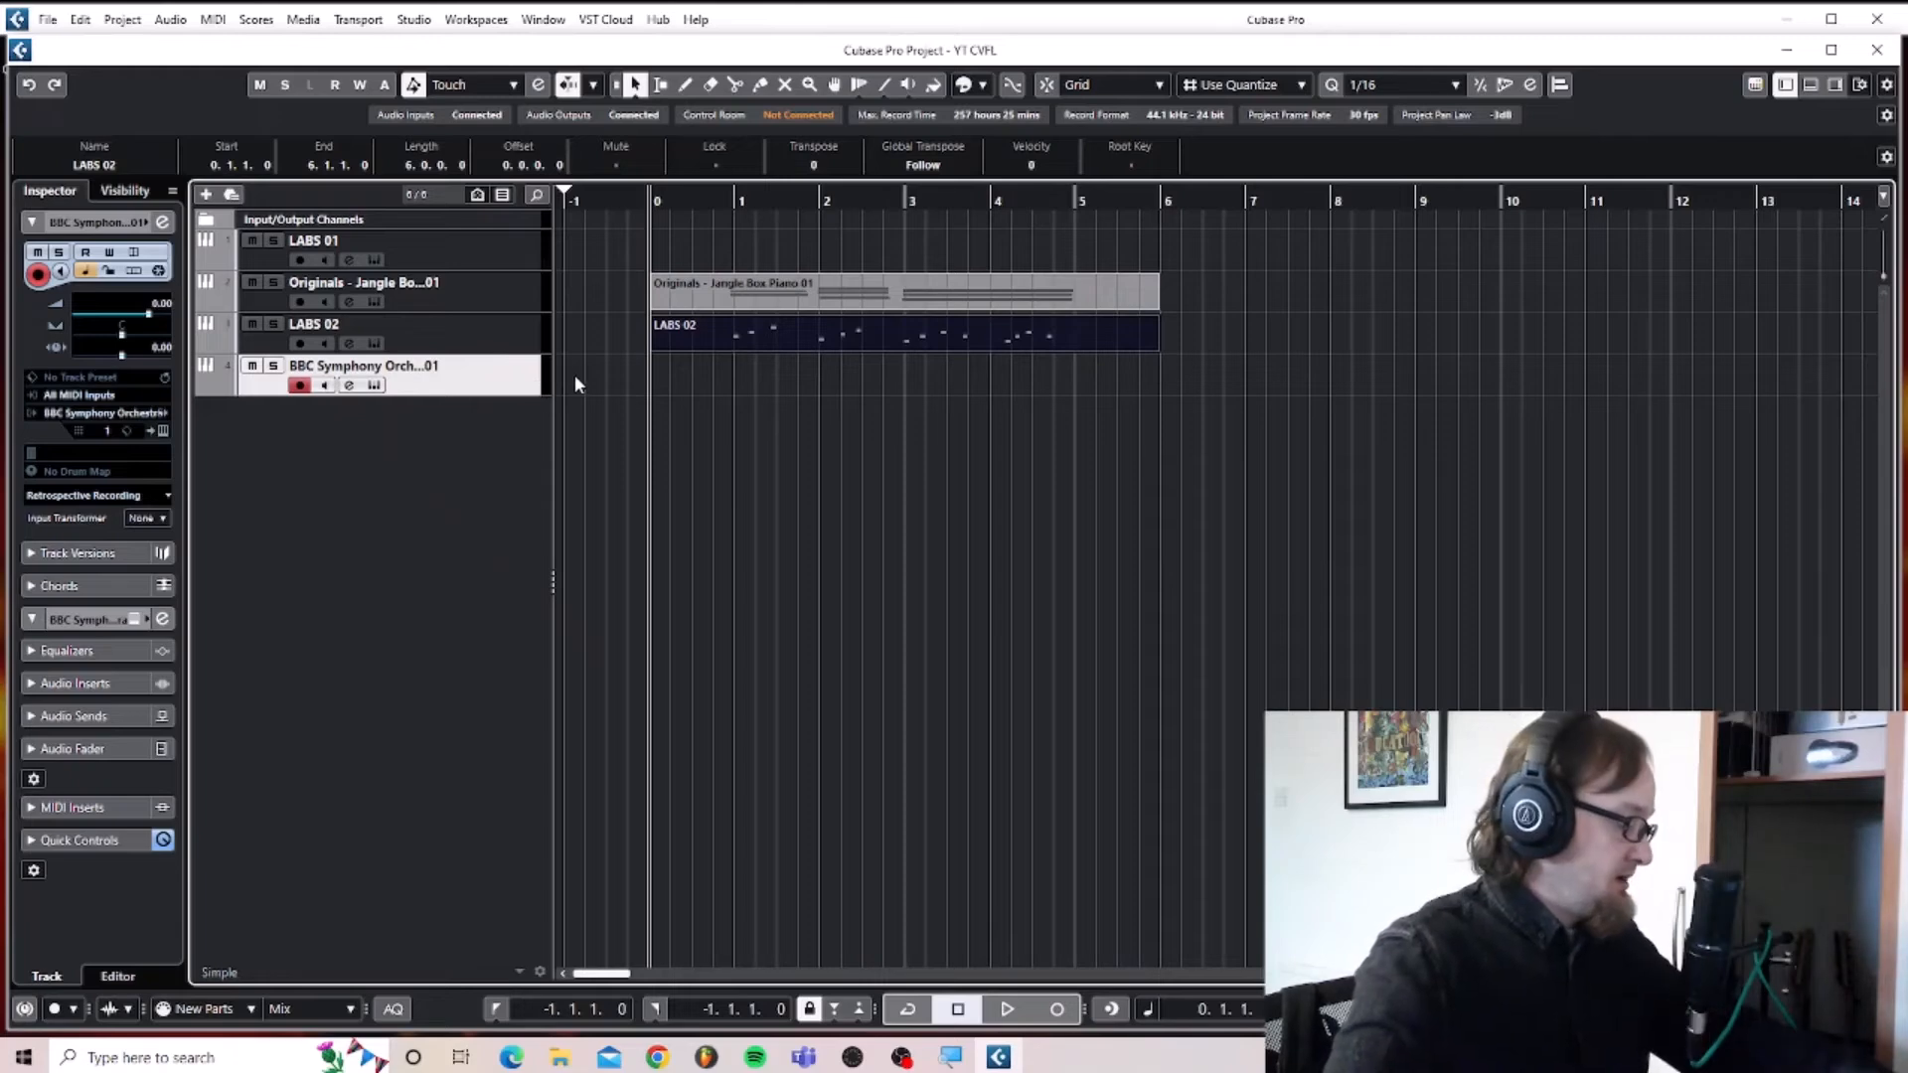
key("ctrl+v")
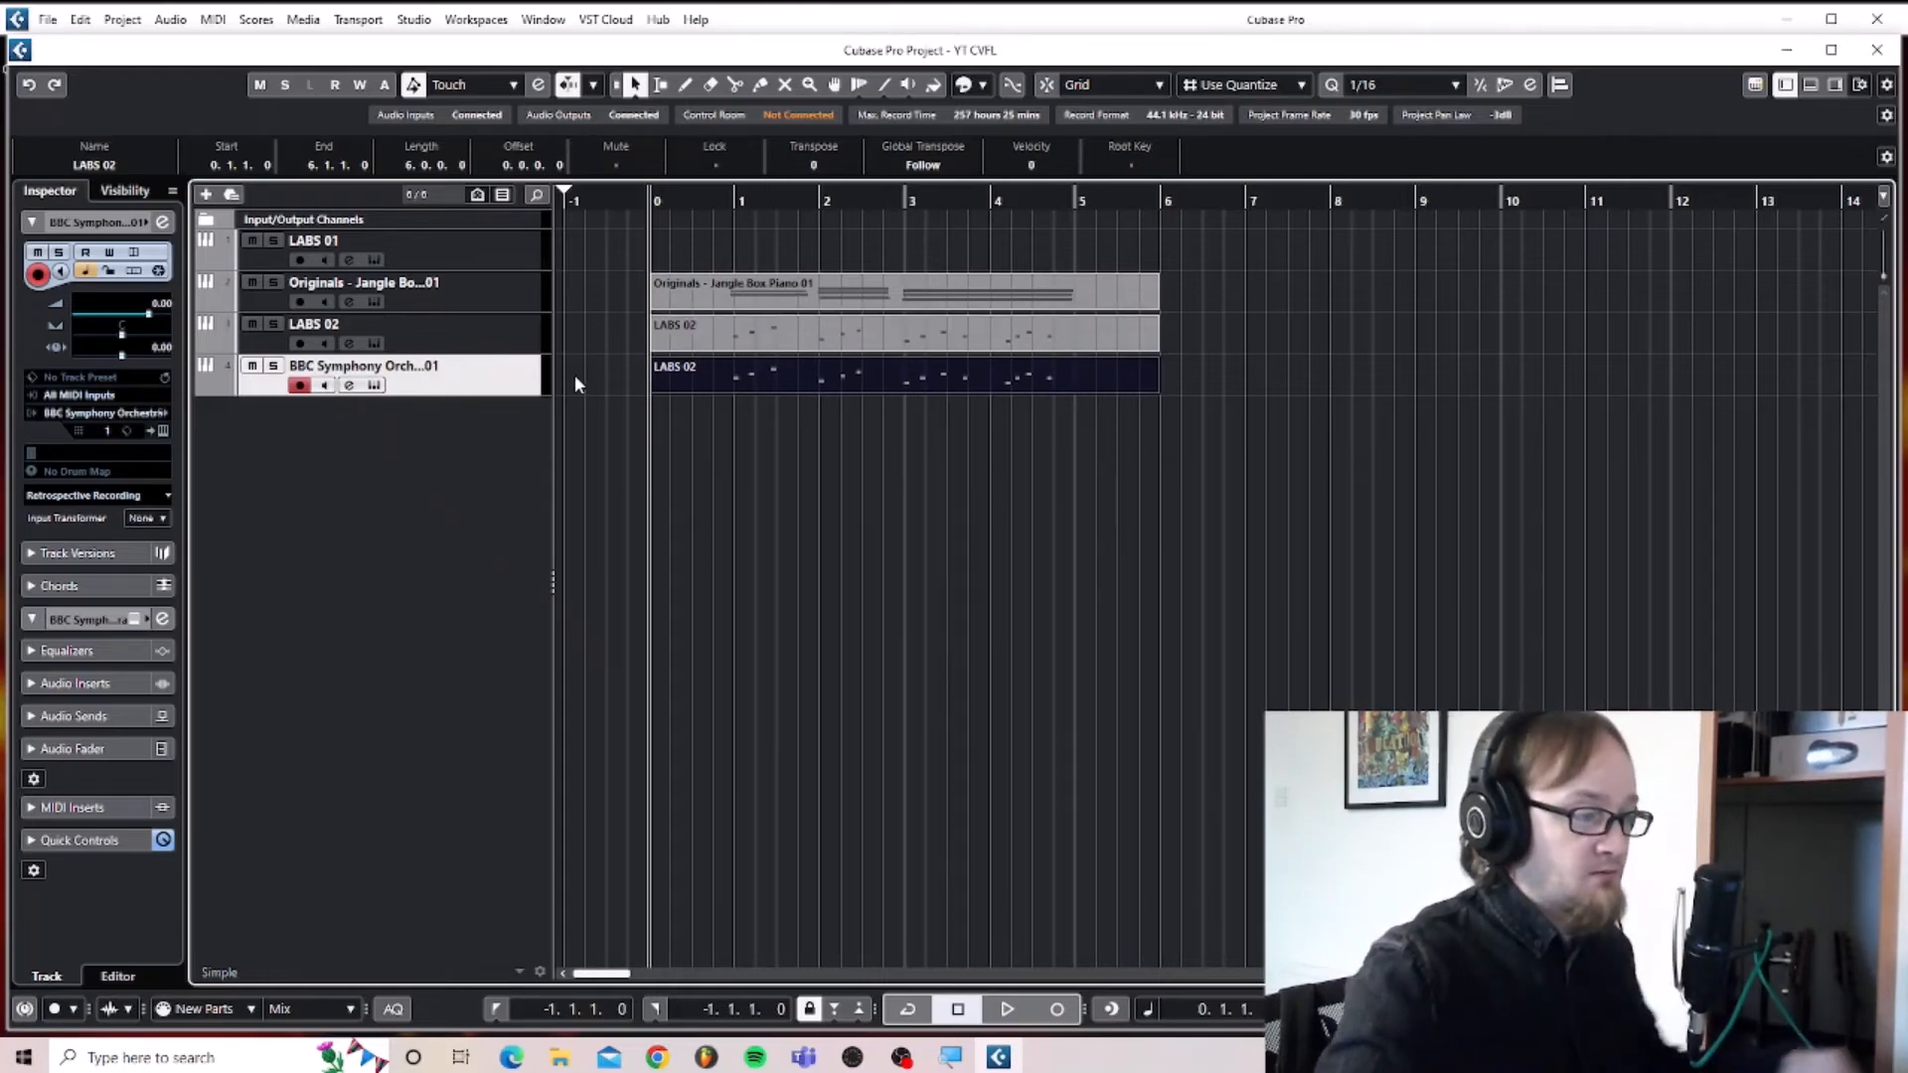
key("space")
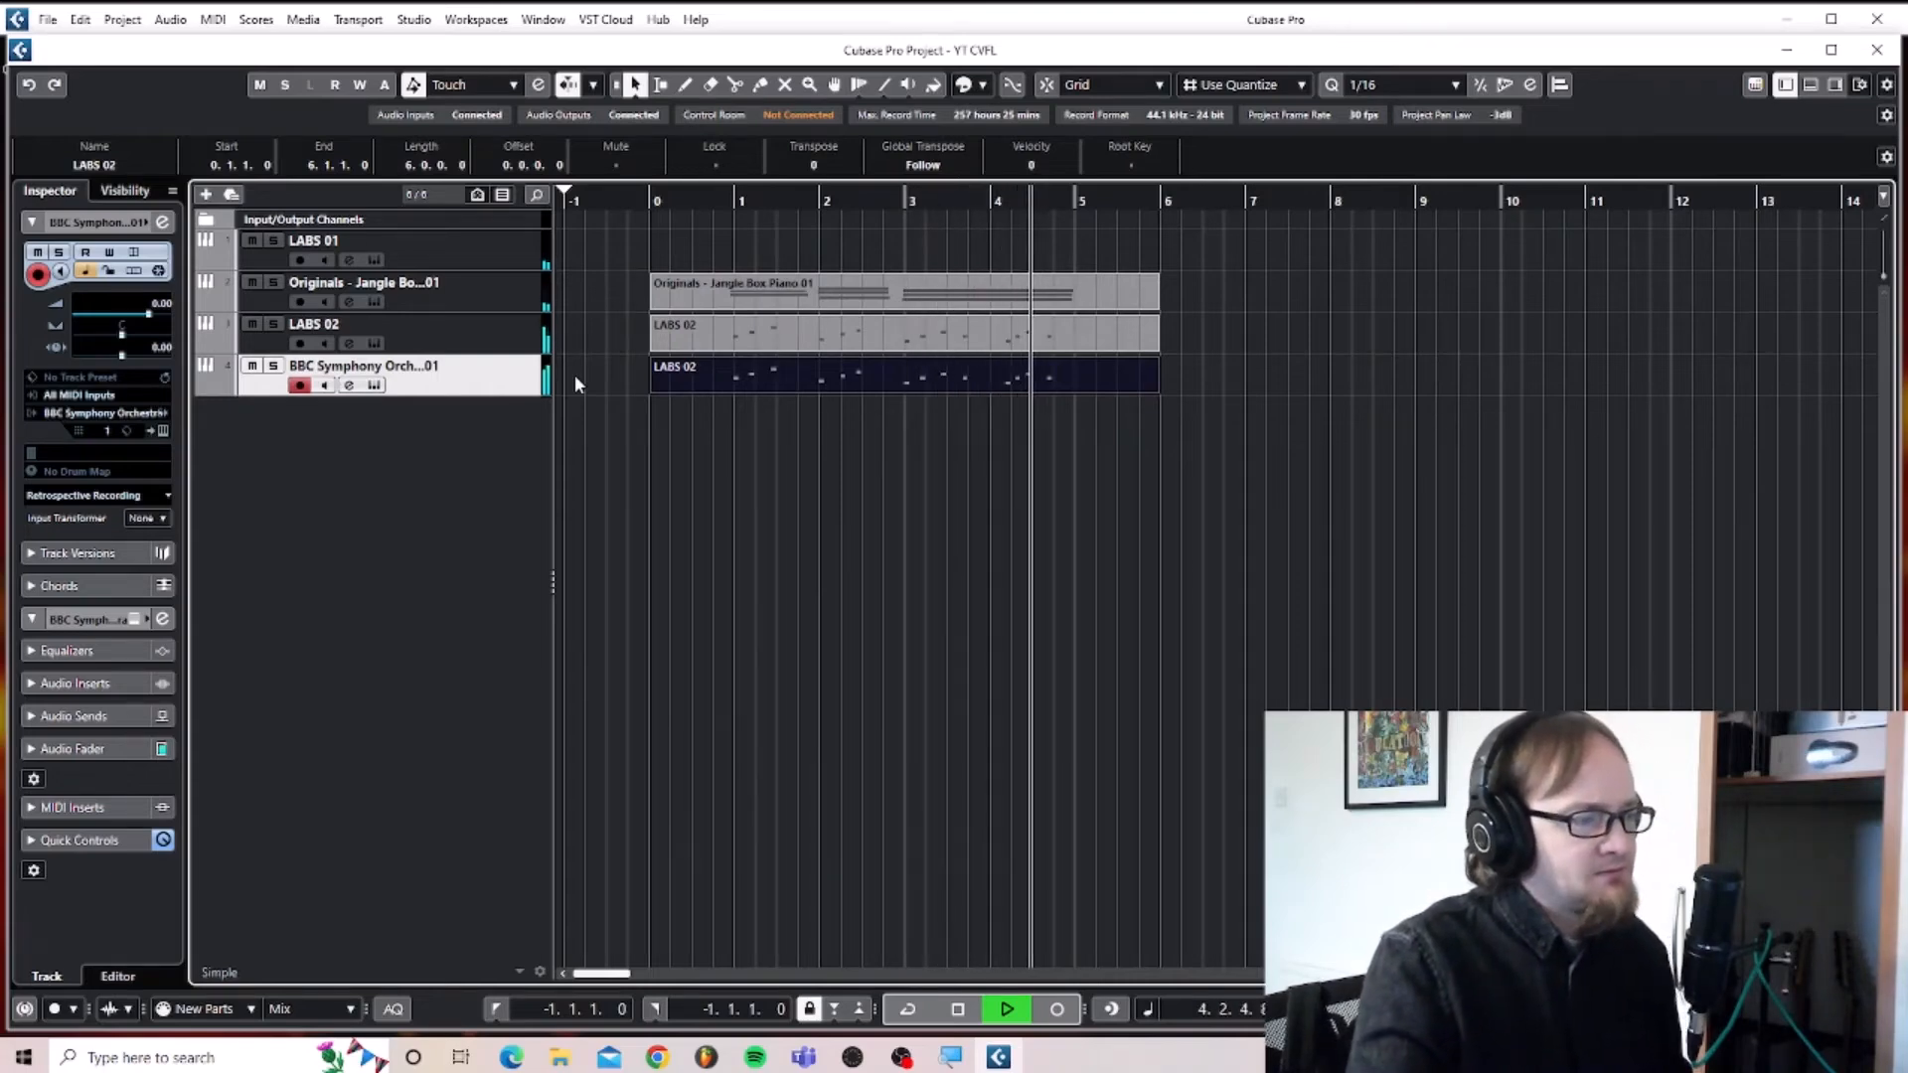
key("space")
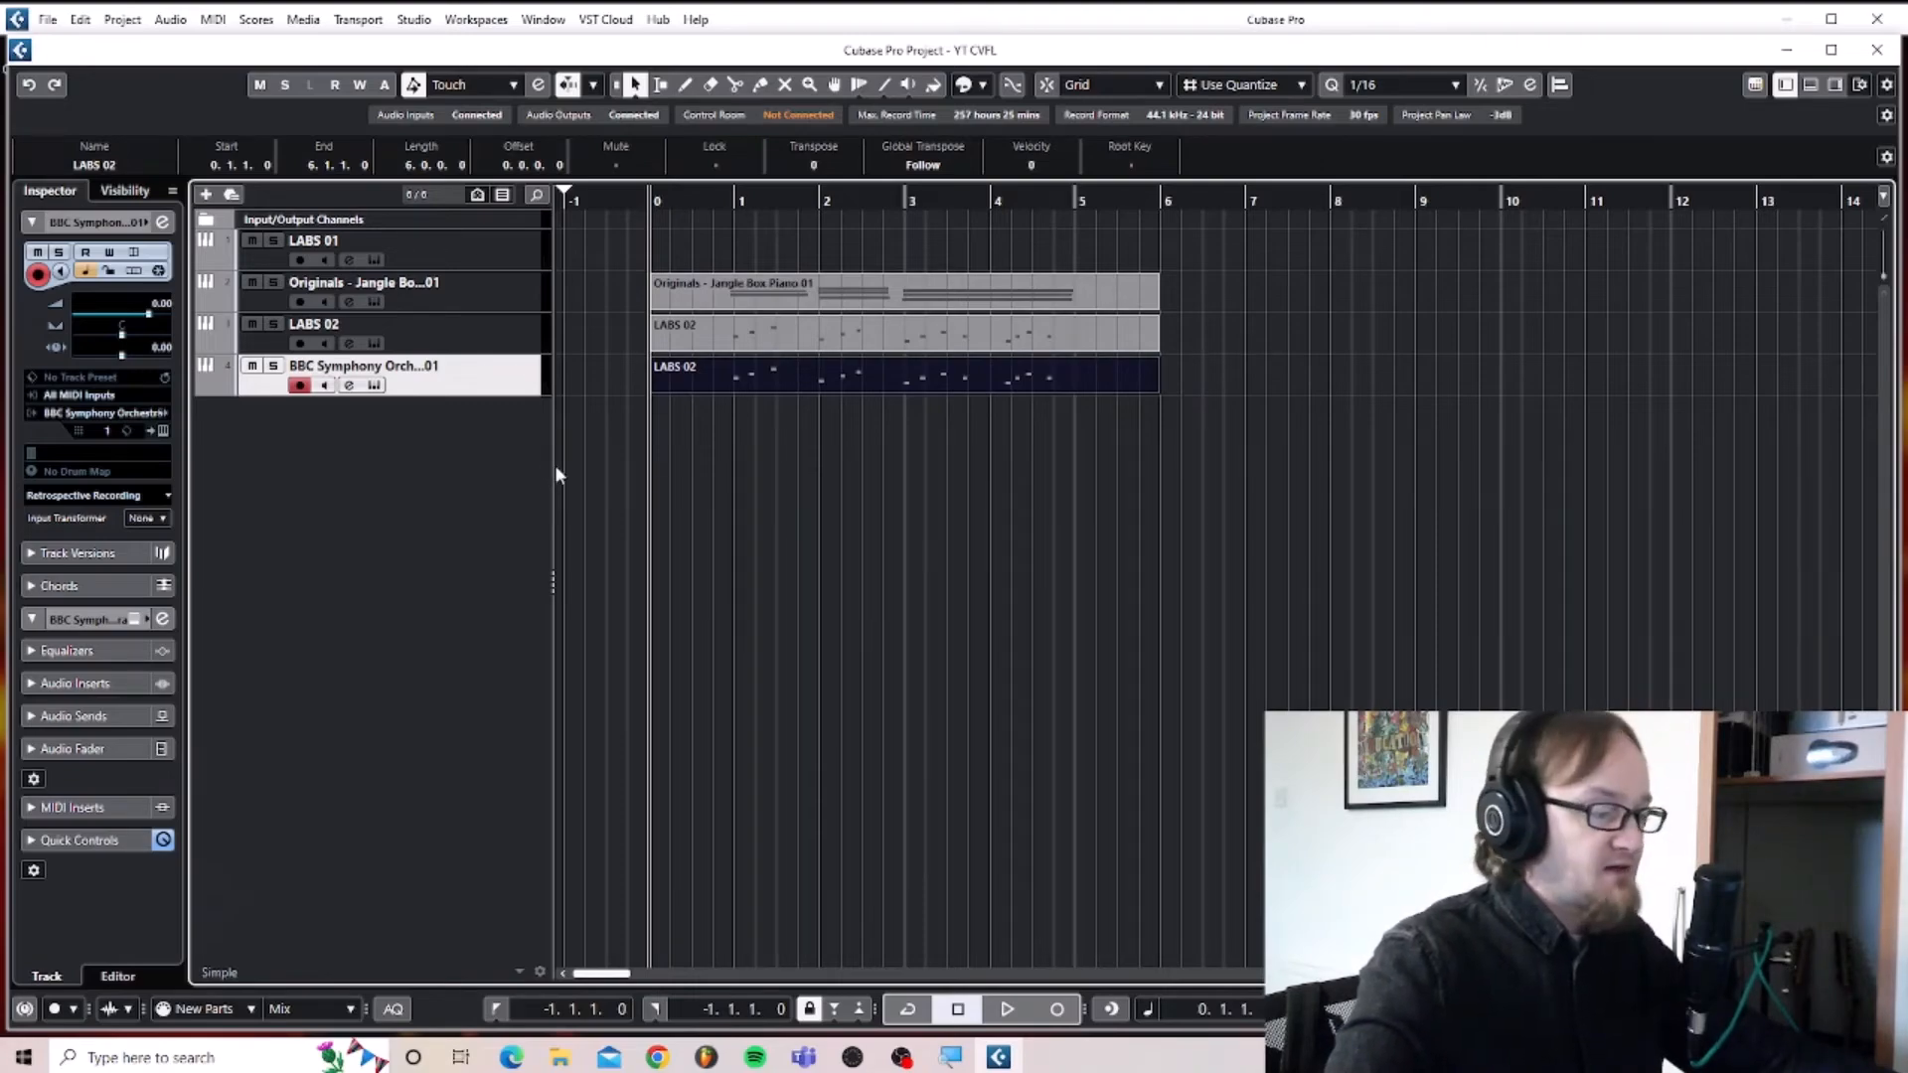
Show the MixConsole and position it clear of the track list to view the channels of all tracks.
key("F3")
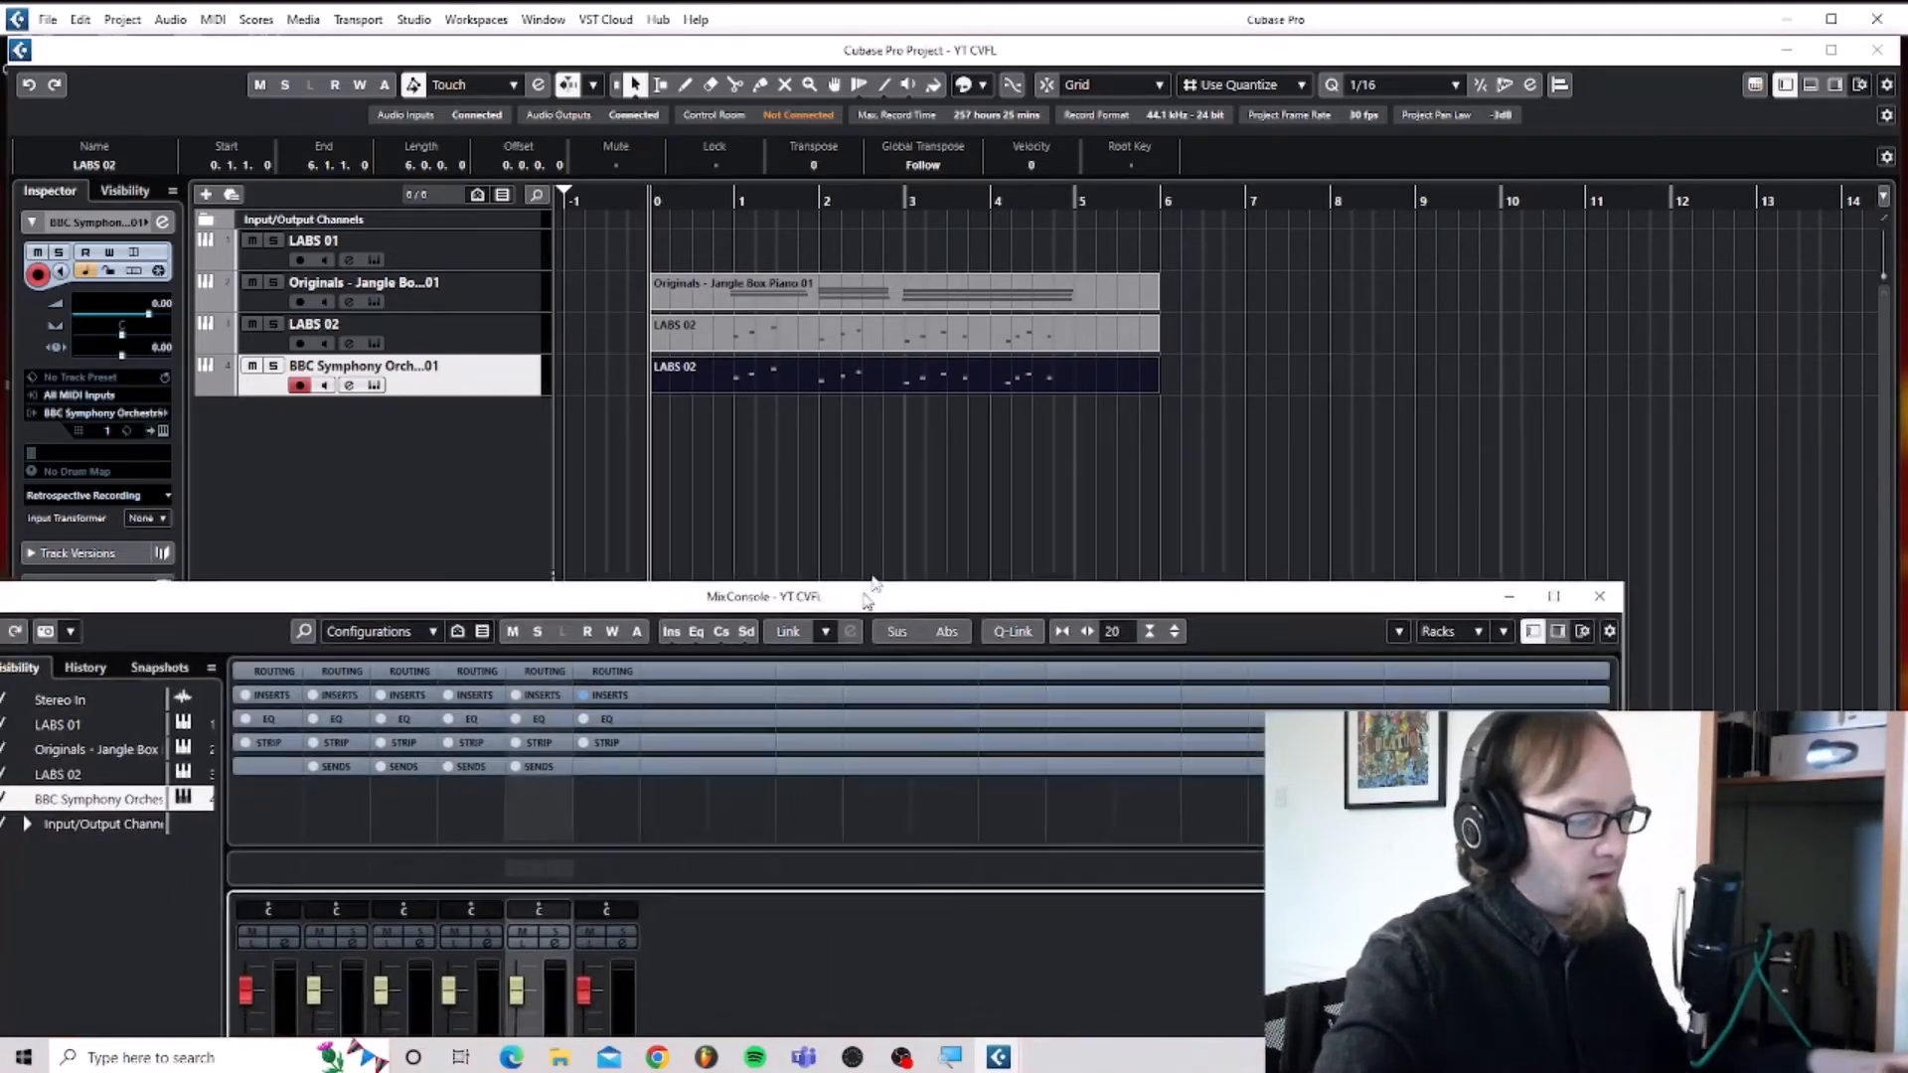
left_click_drag(868, 600, 1084, 53)
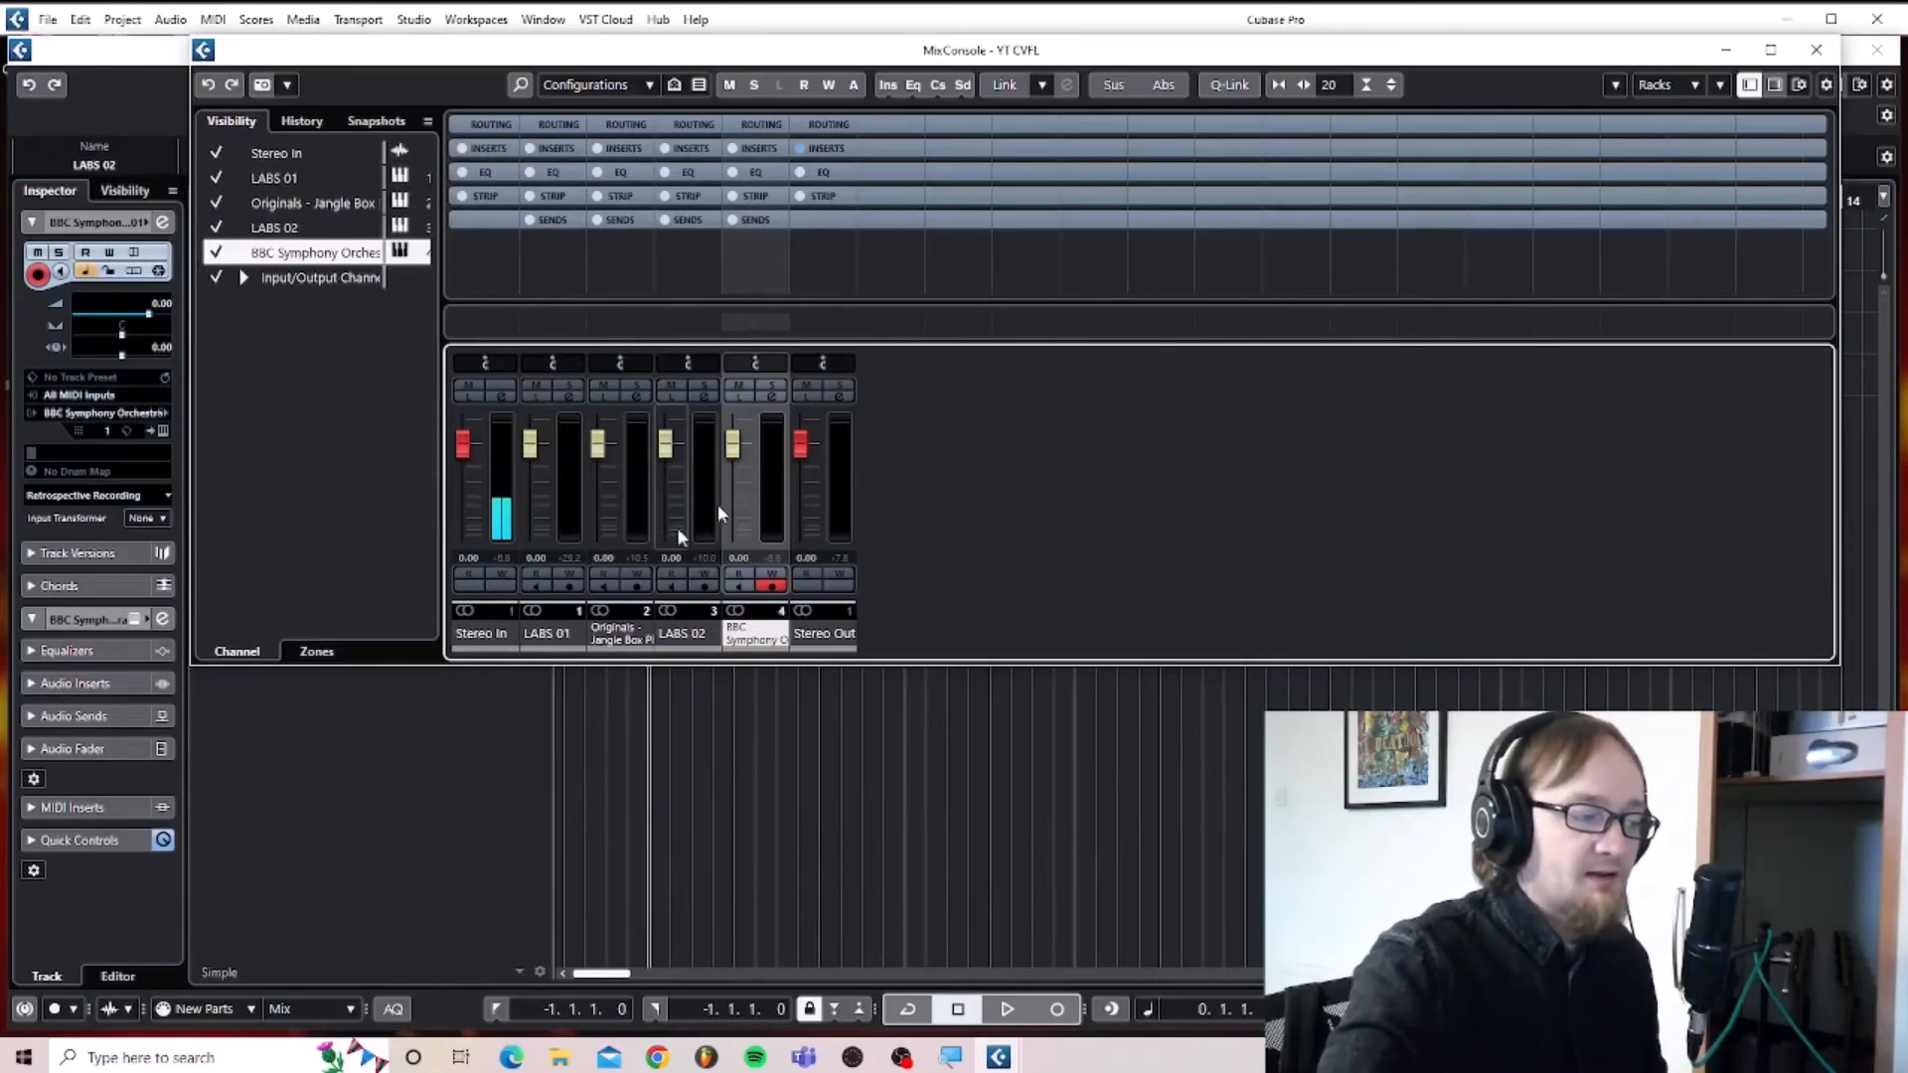
left_click_drag(843, 62, 1202, 250)
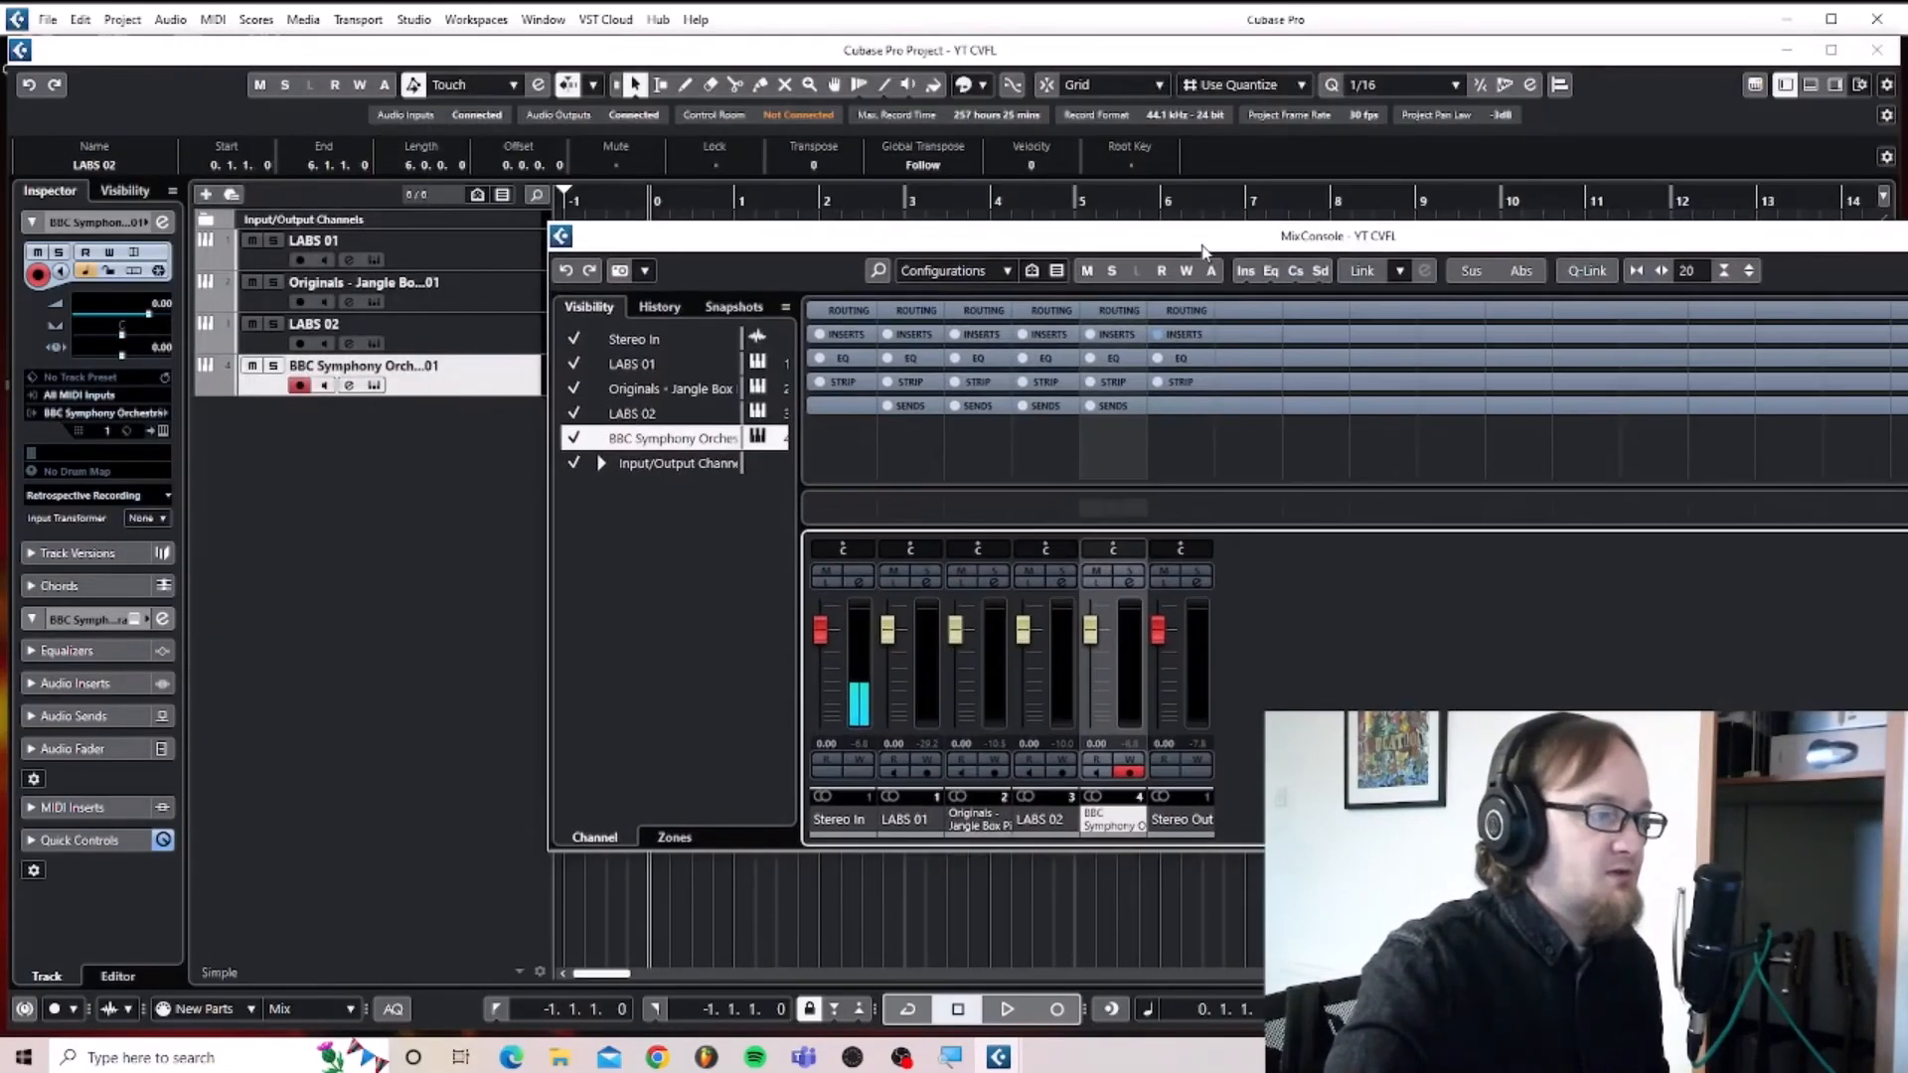
Add a mono audio track routed to Stereo Out, check its channel in the MixConsole, and hide the mixer.
right_click(283, 471)
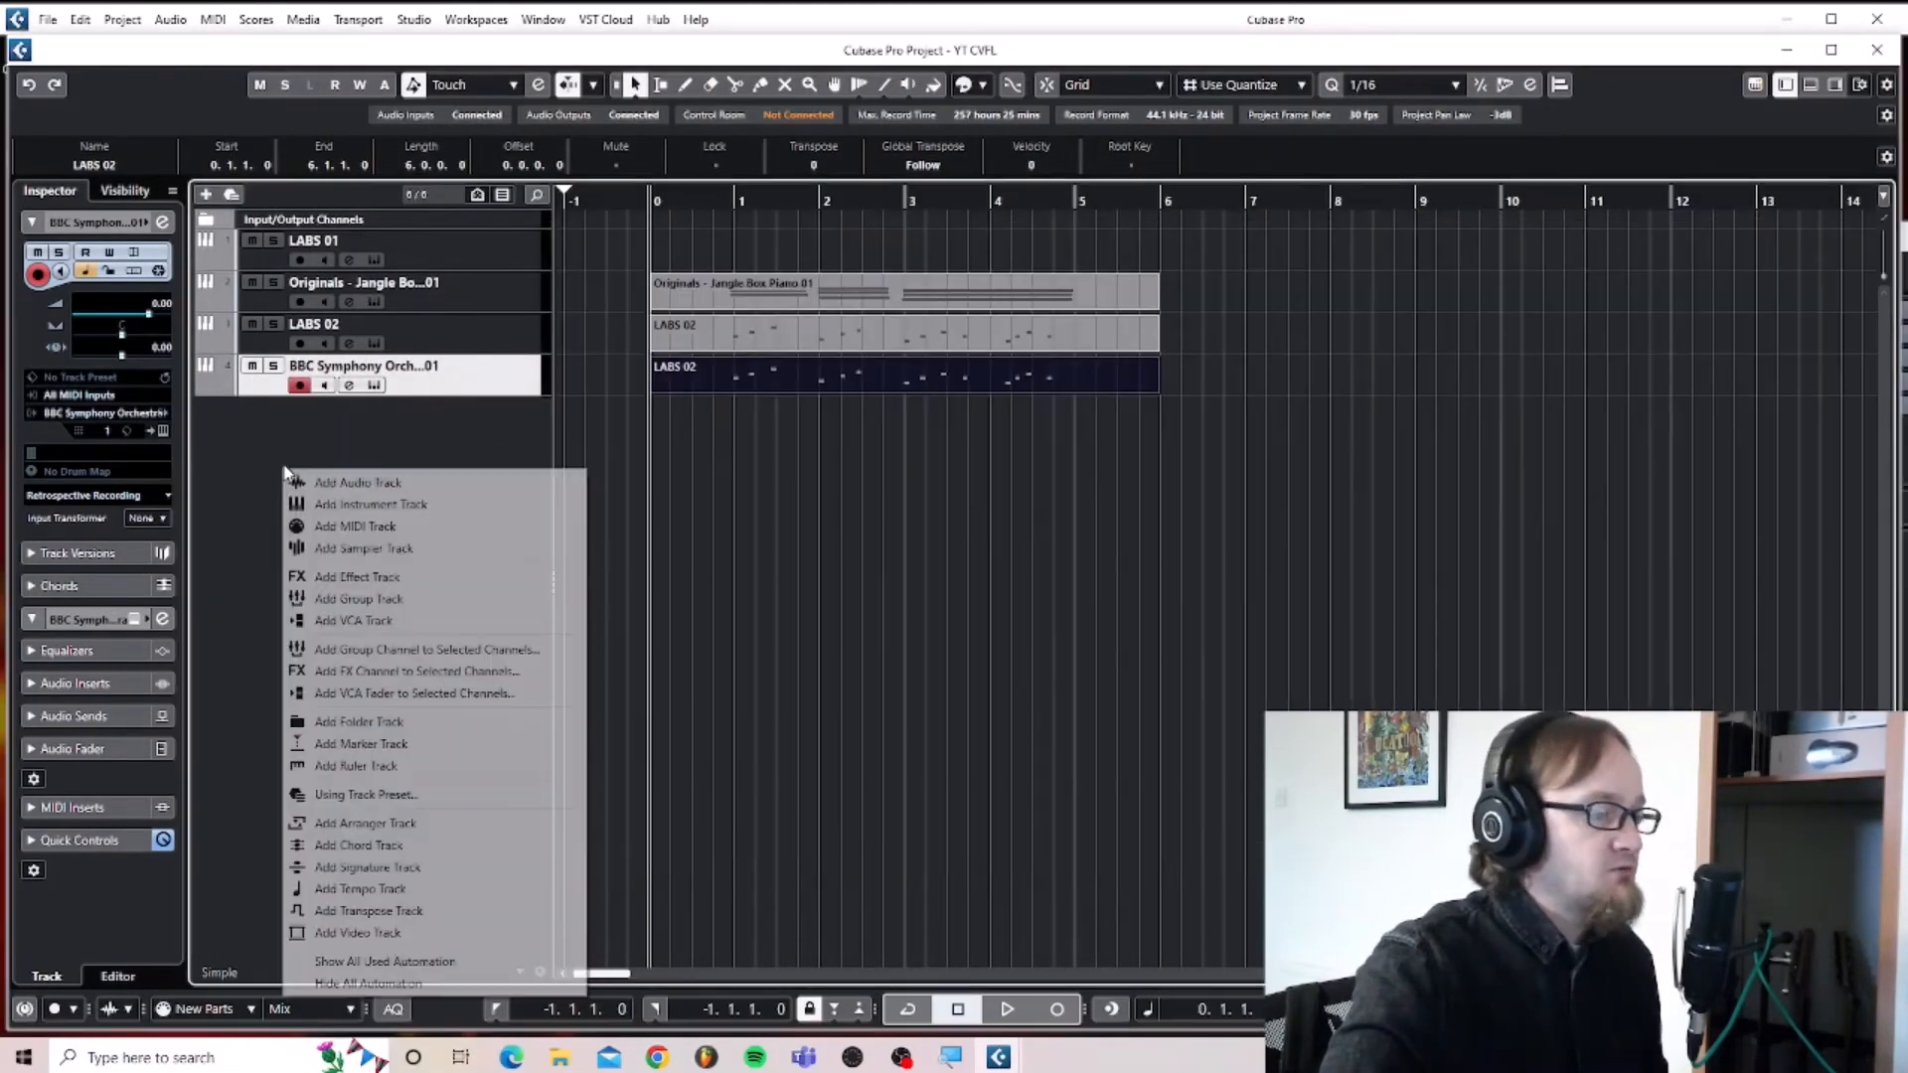
left_click(341, 484)
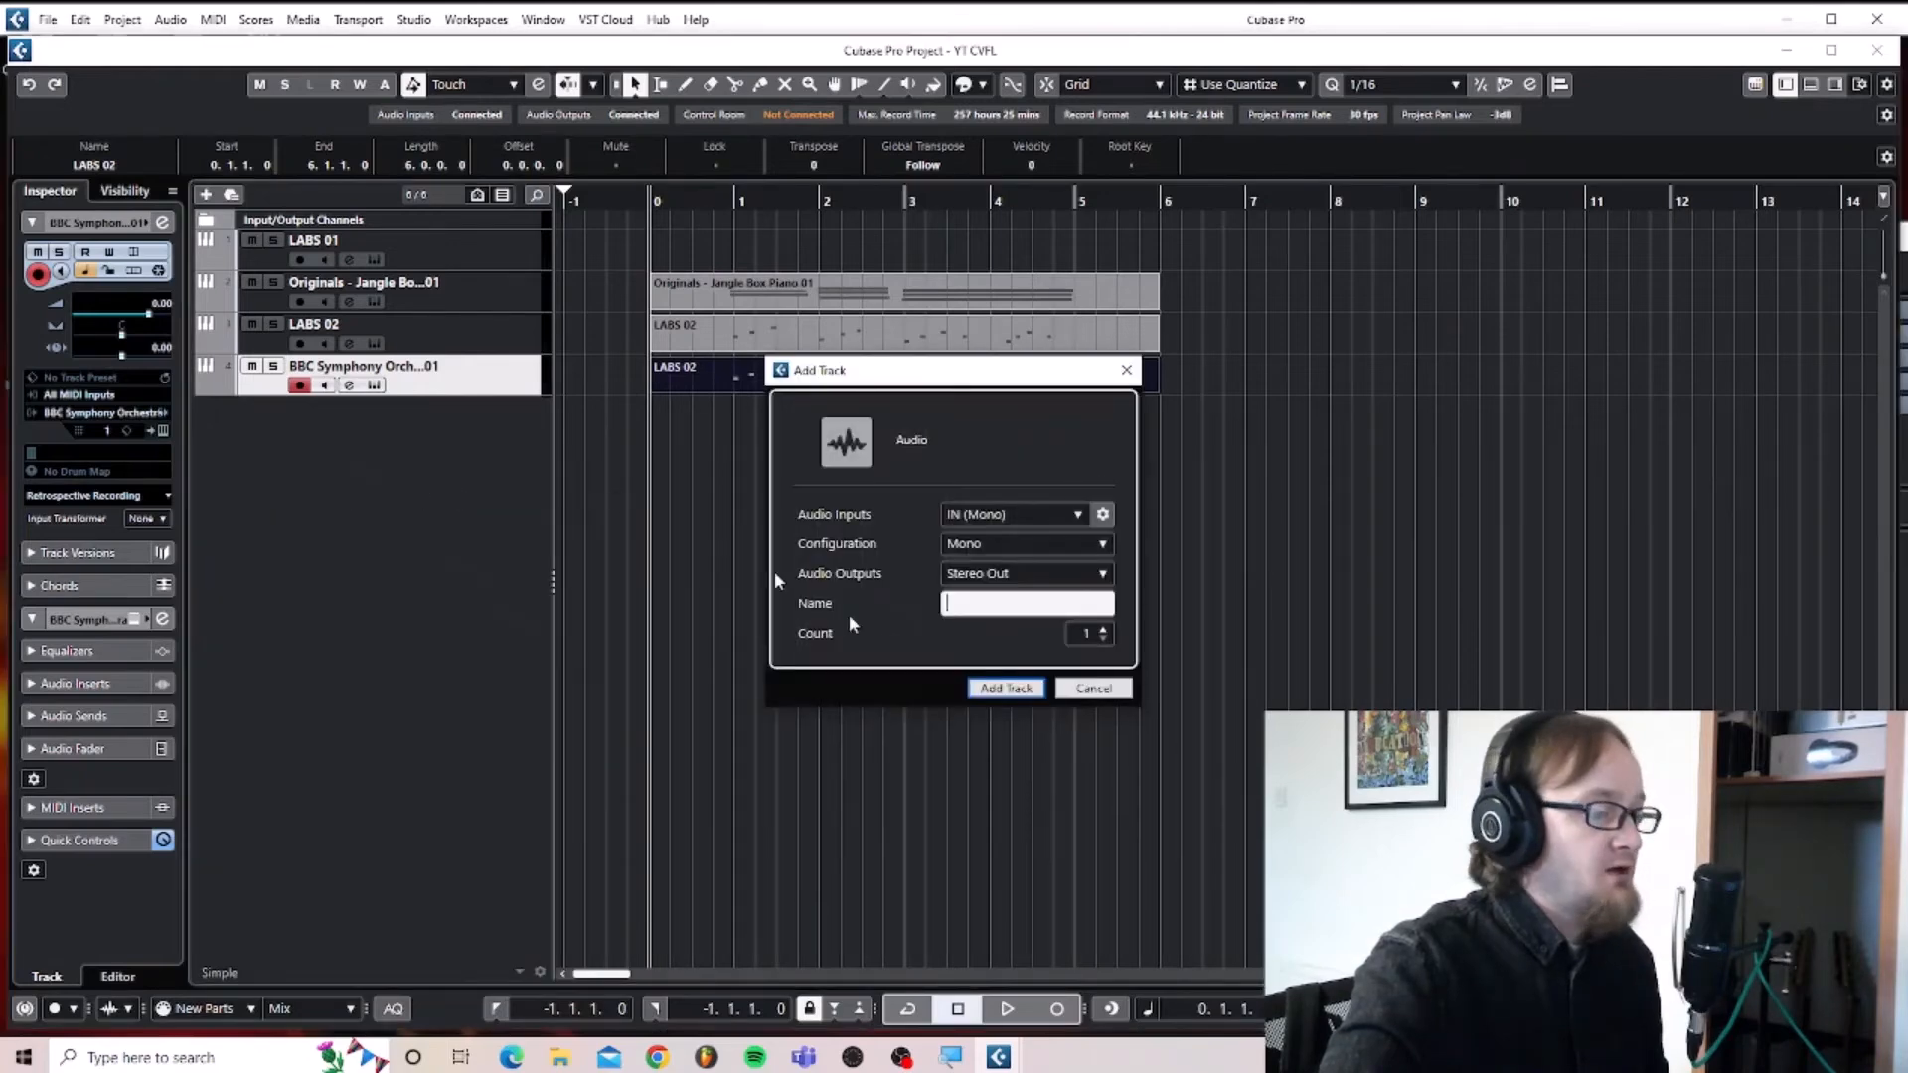
left_click(1000, 687)
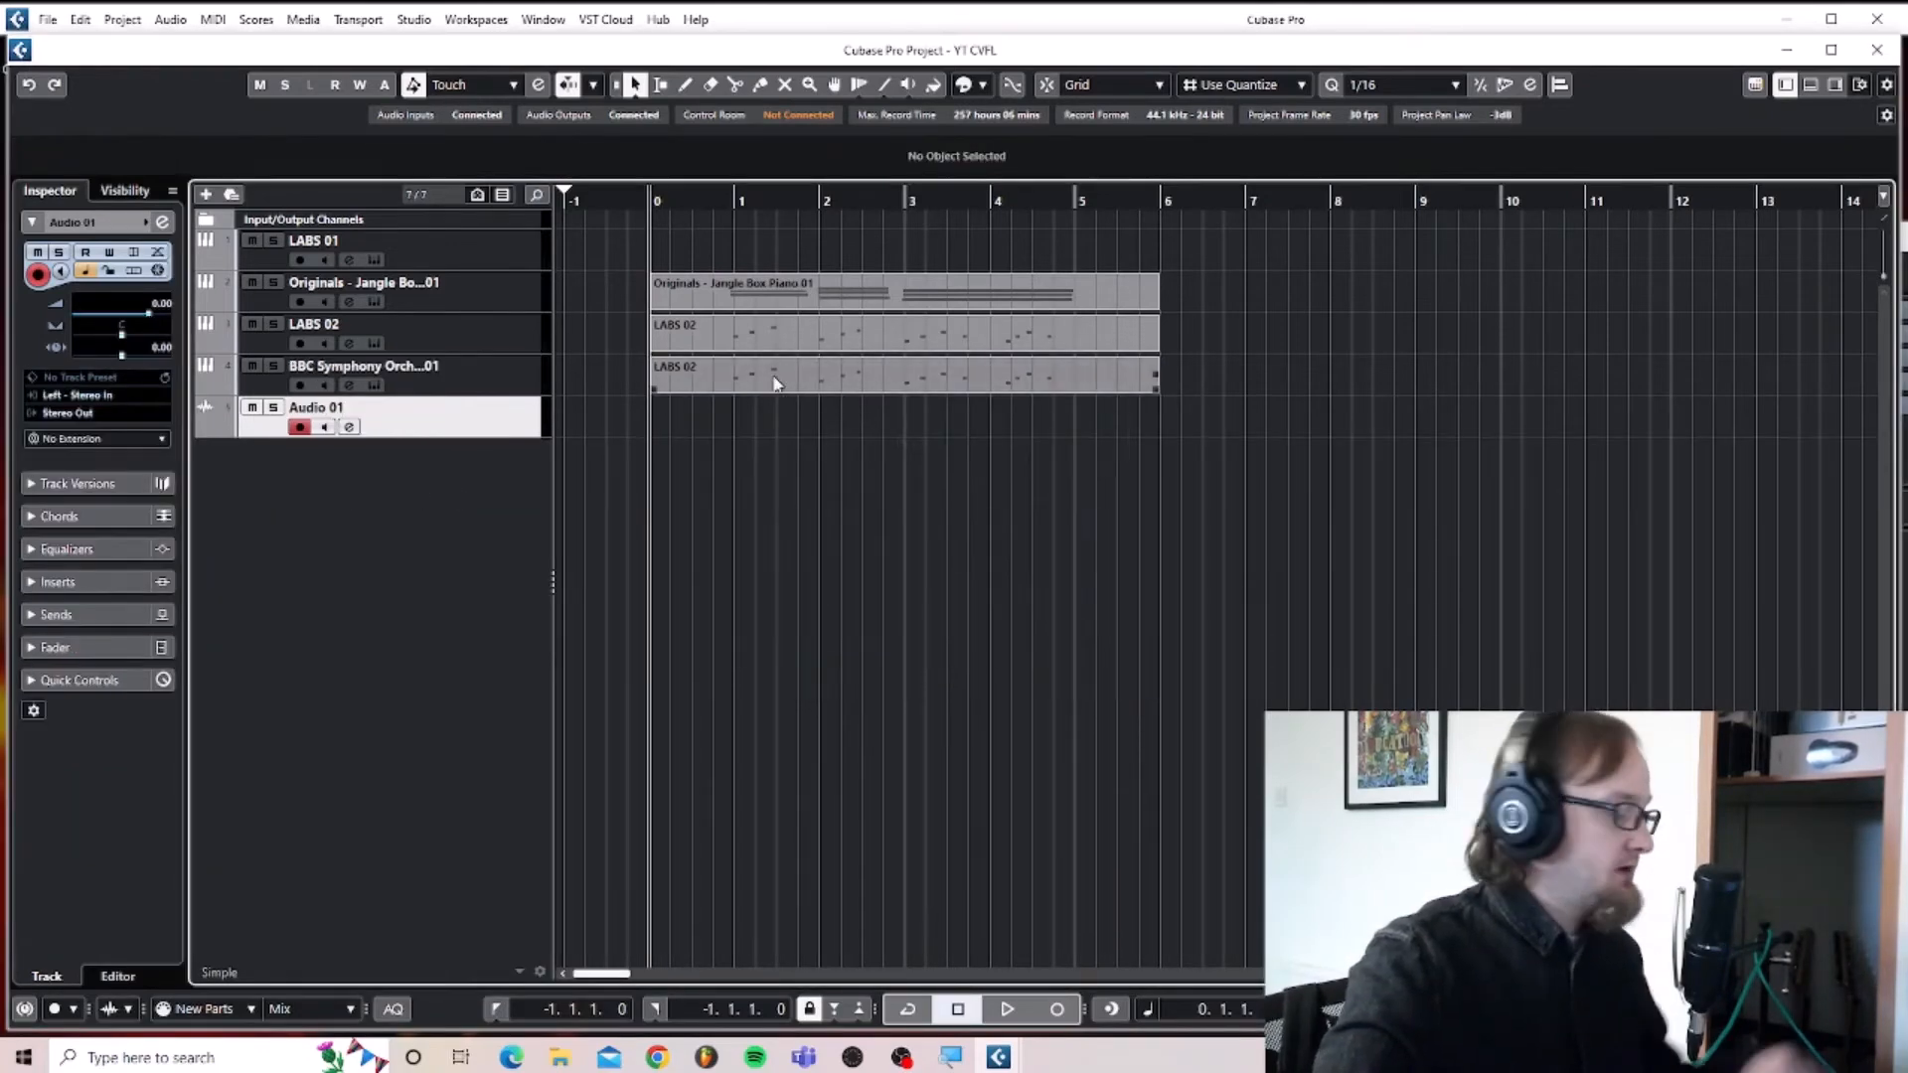
key("F3")
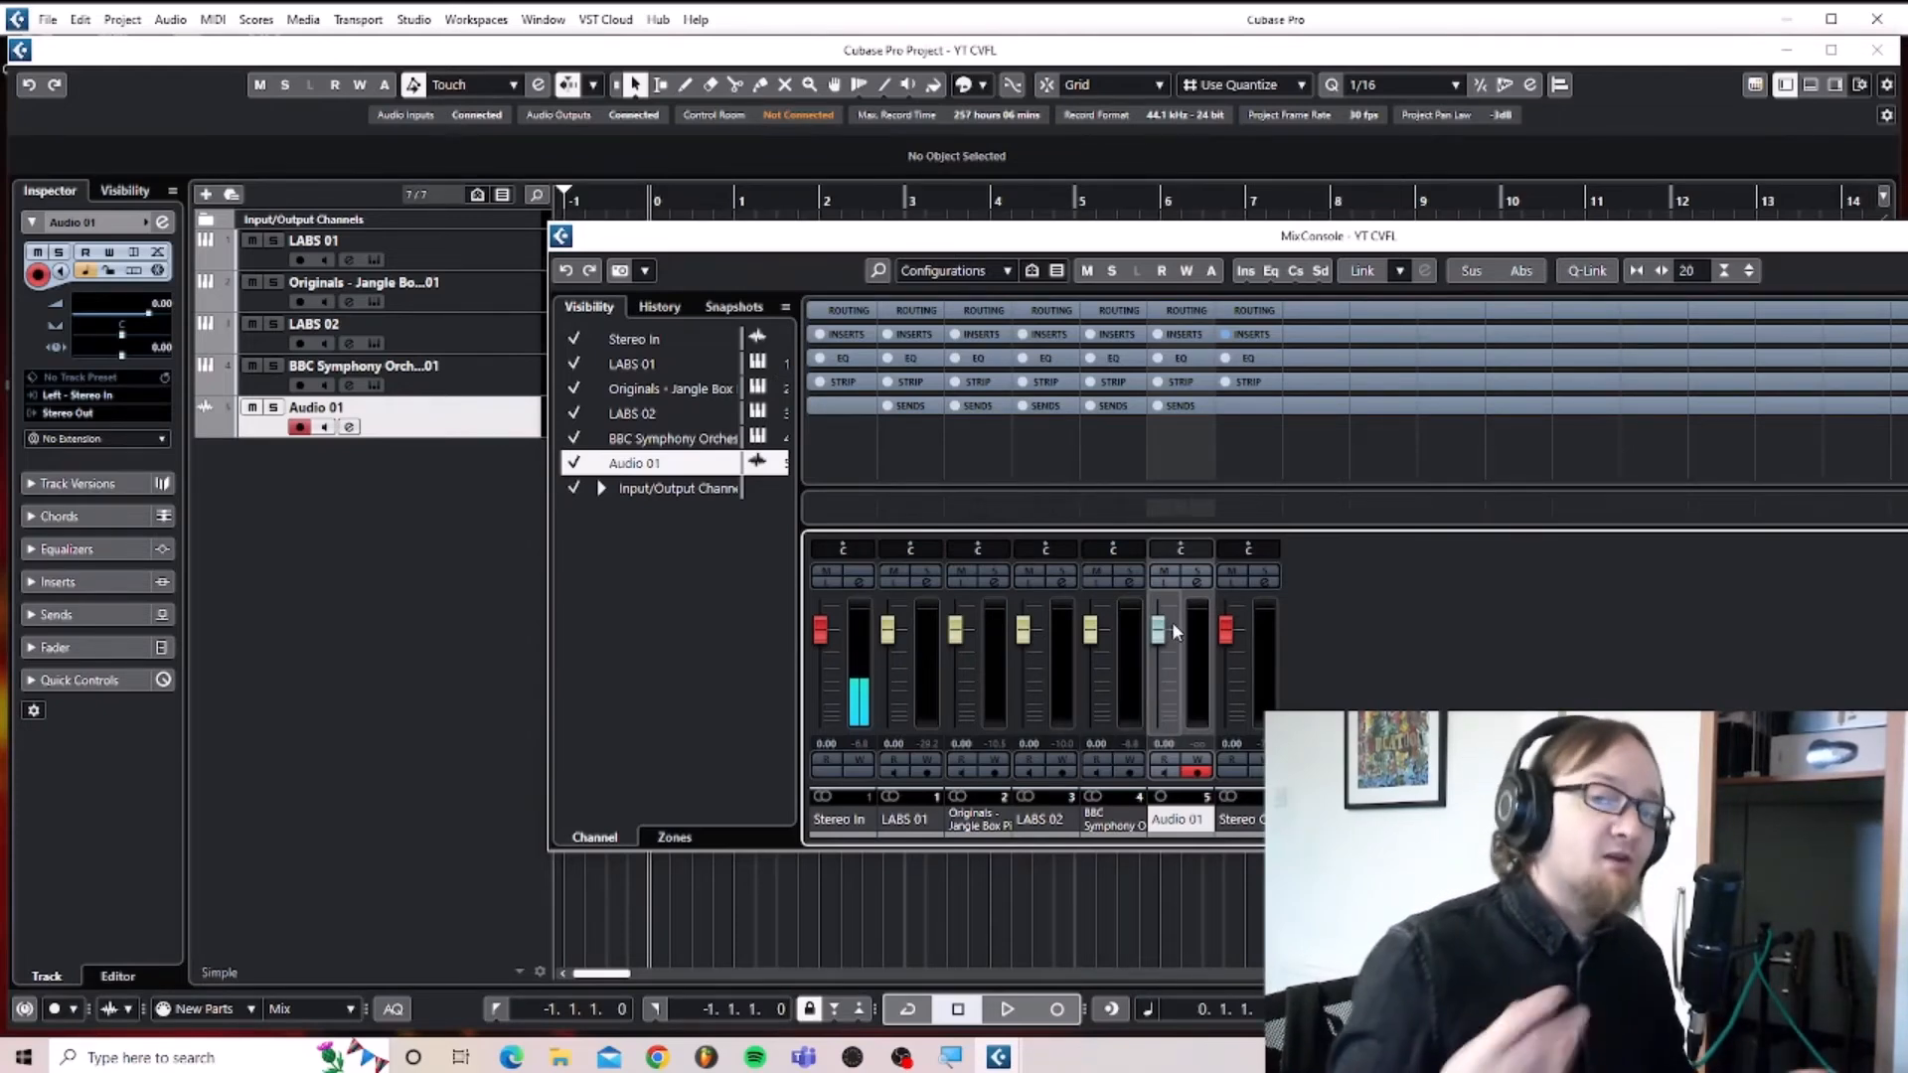
key("F3")
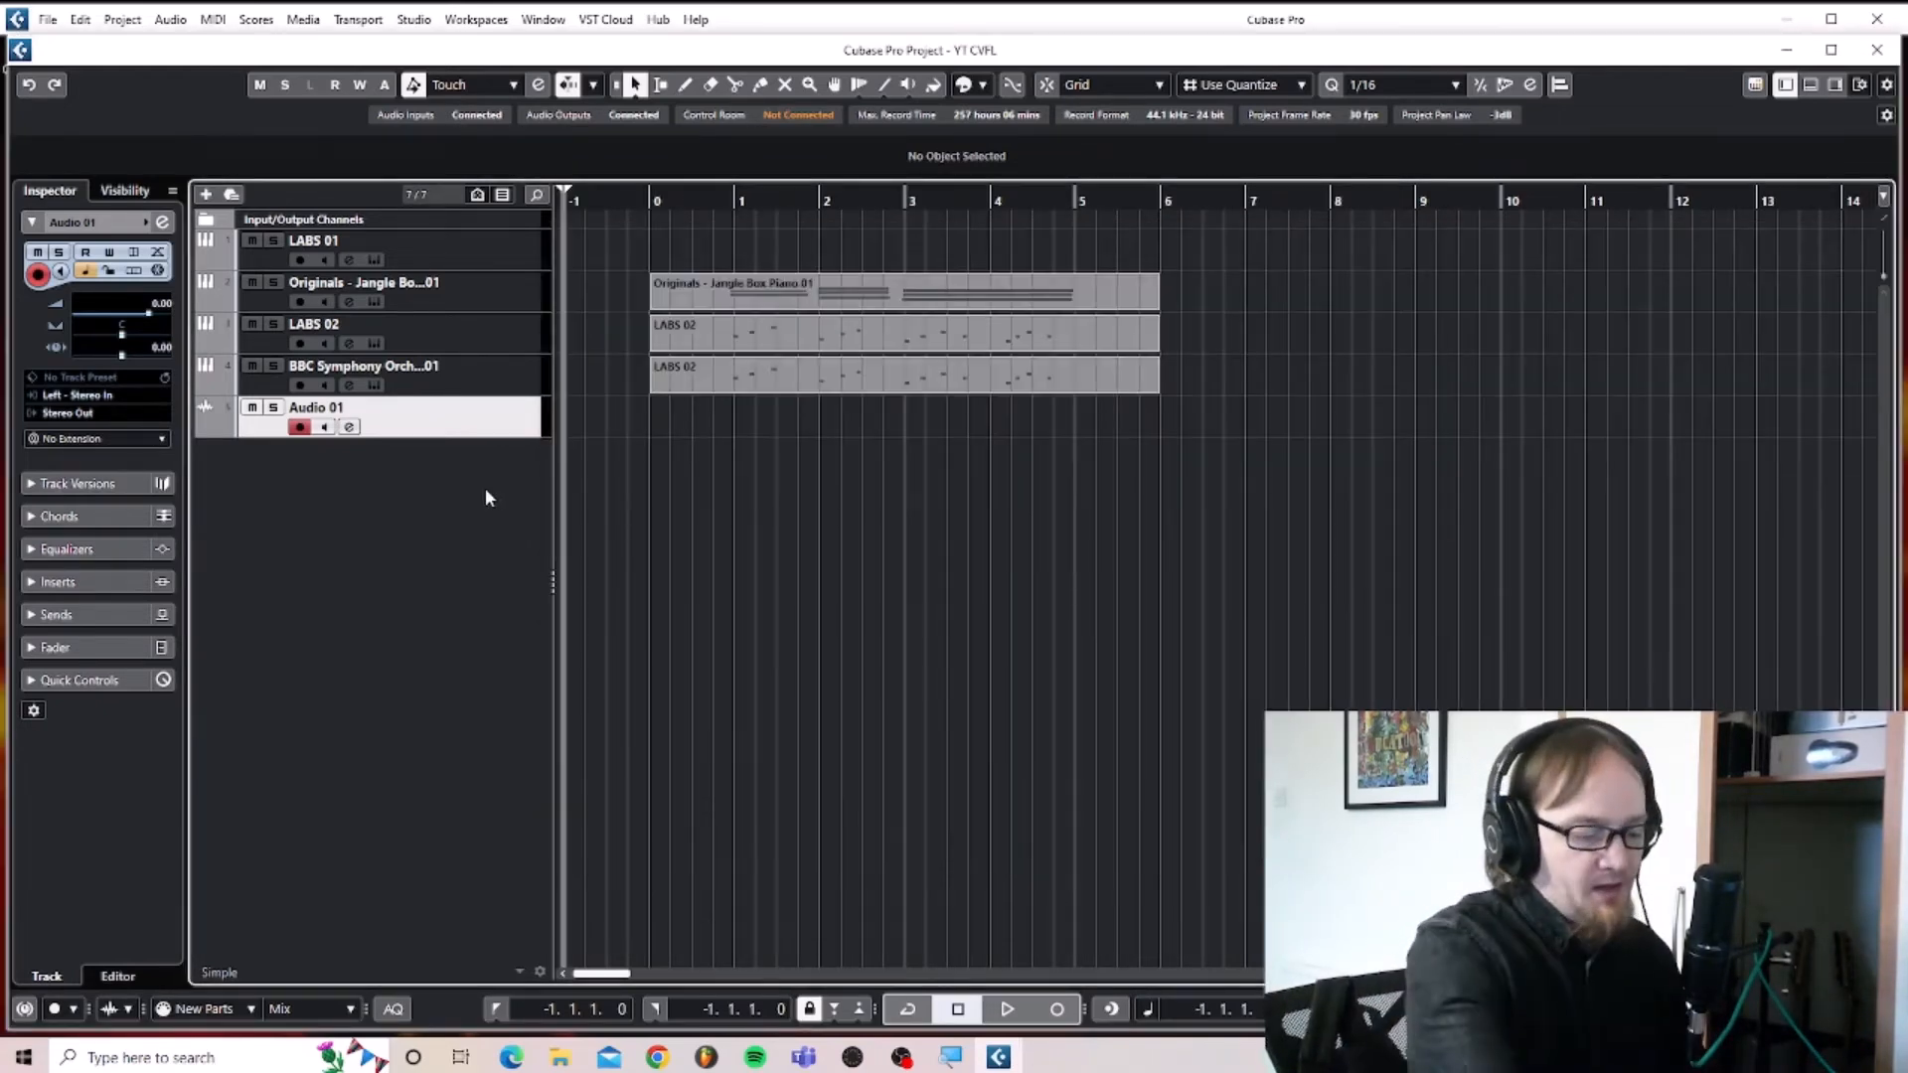